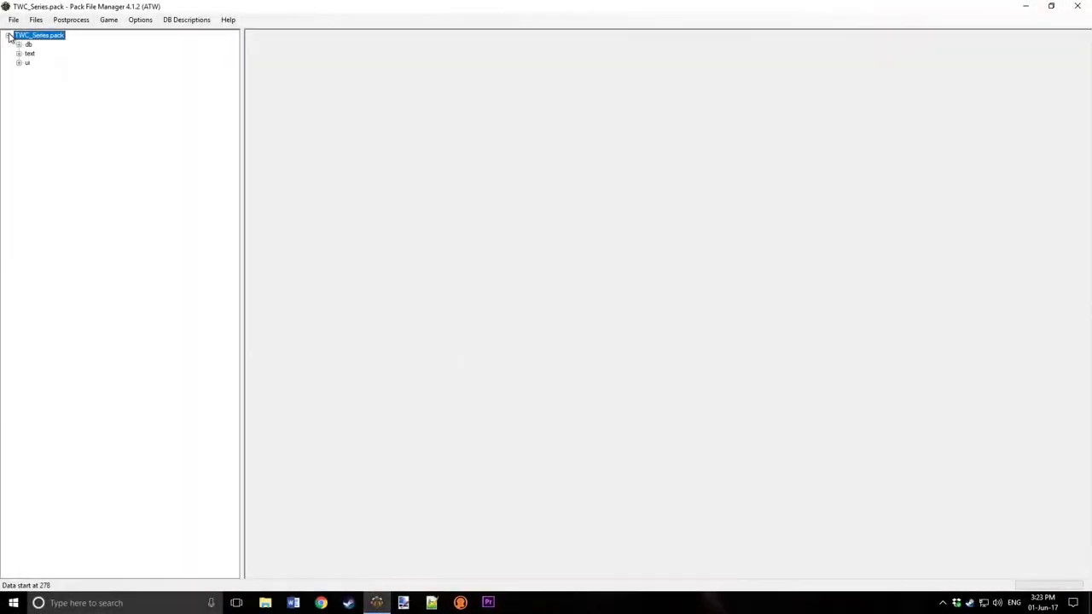
- Start adding files from data.pack to TWC_Series.pack and expand data.pack's db folder
{"action": "left_click", "coordinate": [18, 44]}
{"action": "right_click", "coordinate": [57, 42]}
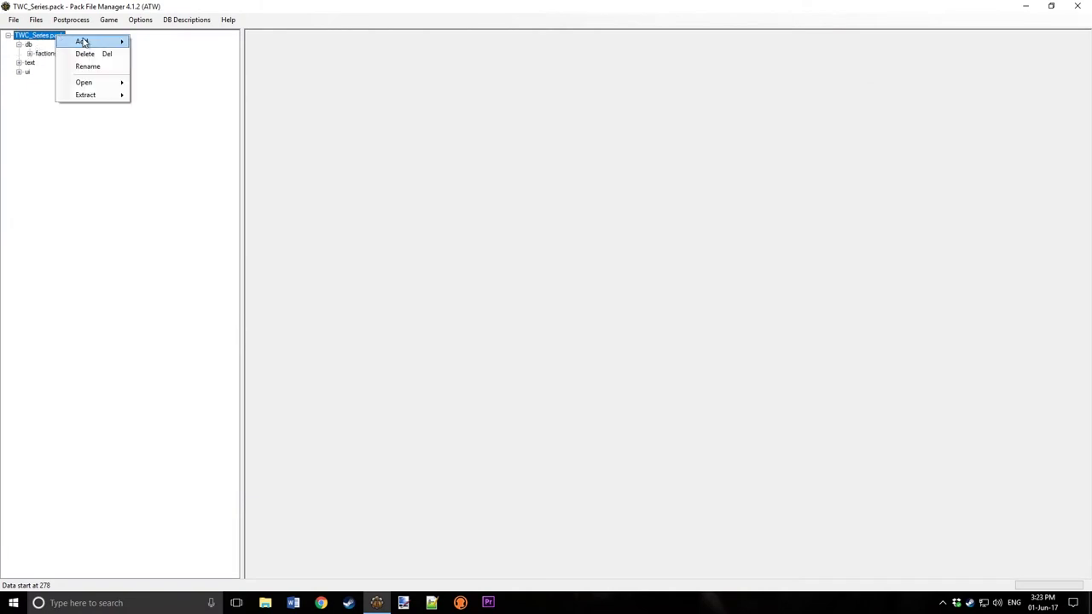
{"action": "mouse_move", "coordinate": [80, 41]}
{"action": "left_click", "coordinate": [150, 44]}
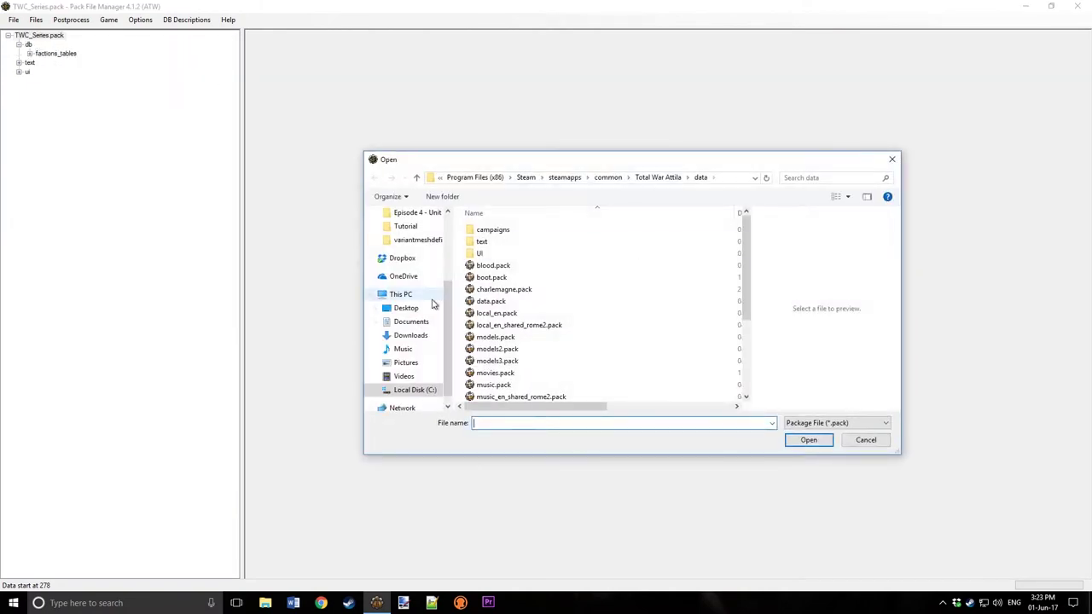
{"action": "double_click", "coordinate": [517, 306]}
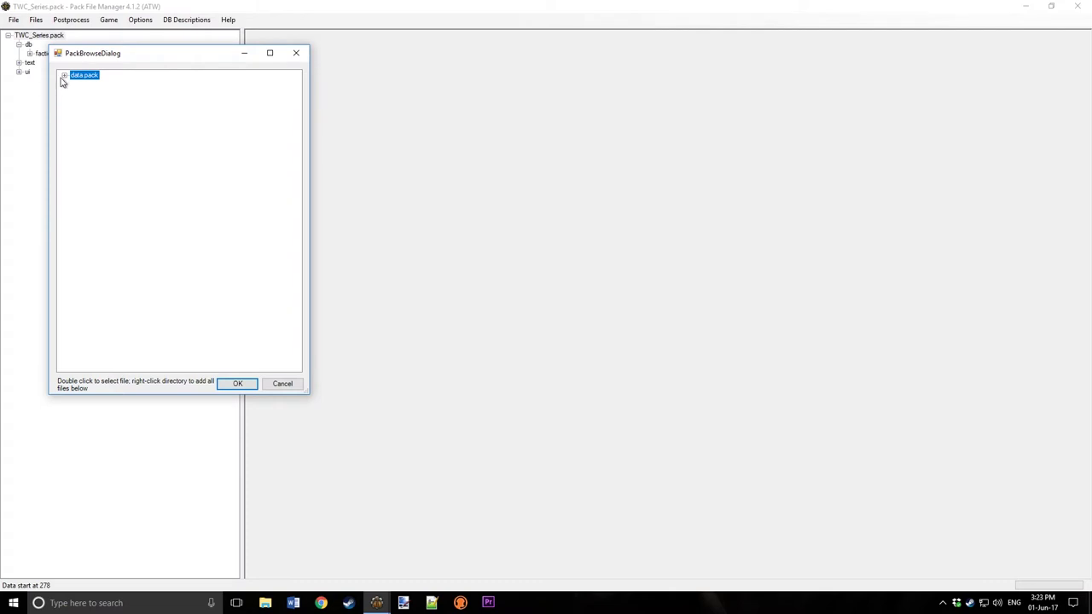
{"action": "left_click", "coordinate": [64, 75]}
{"action": "left_click", "coordinate": [75, 157]}
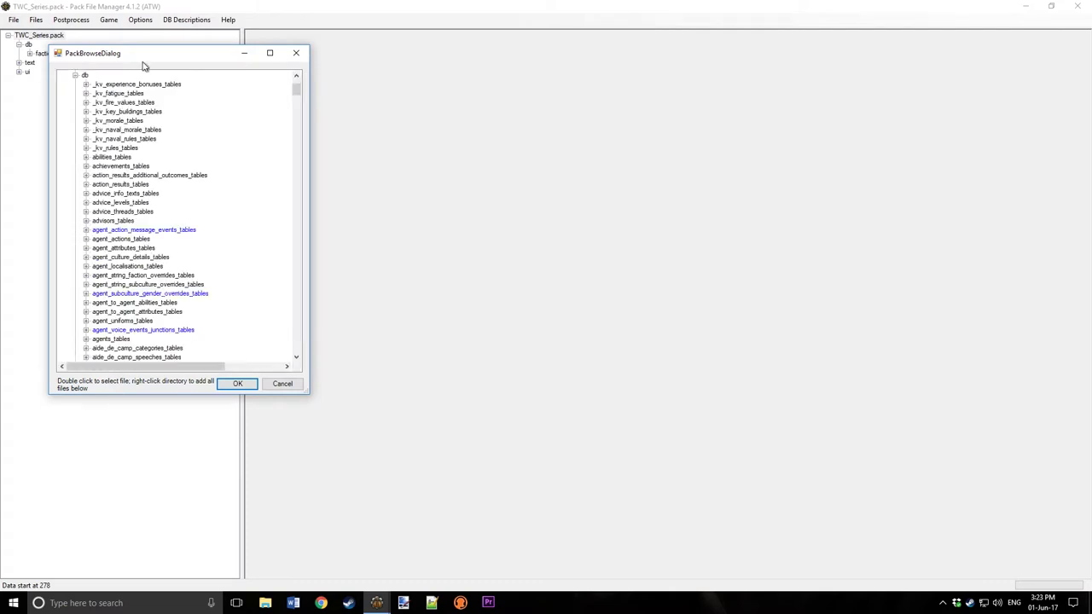
{"action": "left_click_drag", "start_coordinate": [142, 64], "coordinate": [452, 118]}
- Add the battle_personalities_tables and cdir_military_generator_unit_qualities_tables contents from data.pack's db folder
{"action": "scroll", "coordinate": [452, 294], "scroll_direction": "down", "scroll_amount": 20}
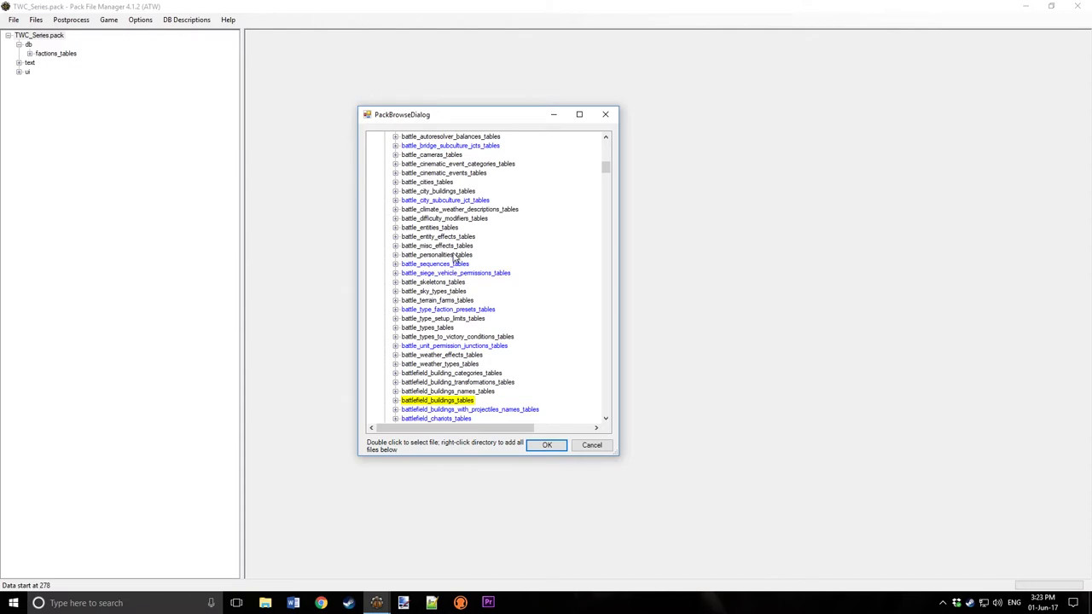
{"action": "left_click", "coordinate": [456, 255]}
{"action": "right_click", "coordinate": [467, 255]}
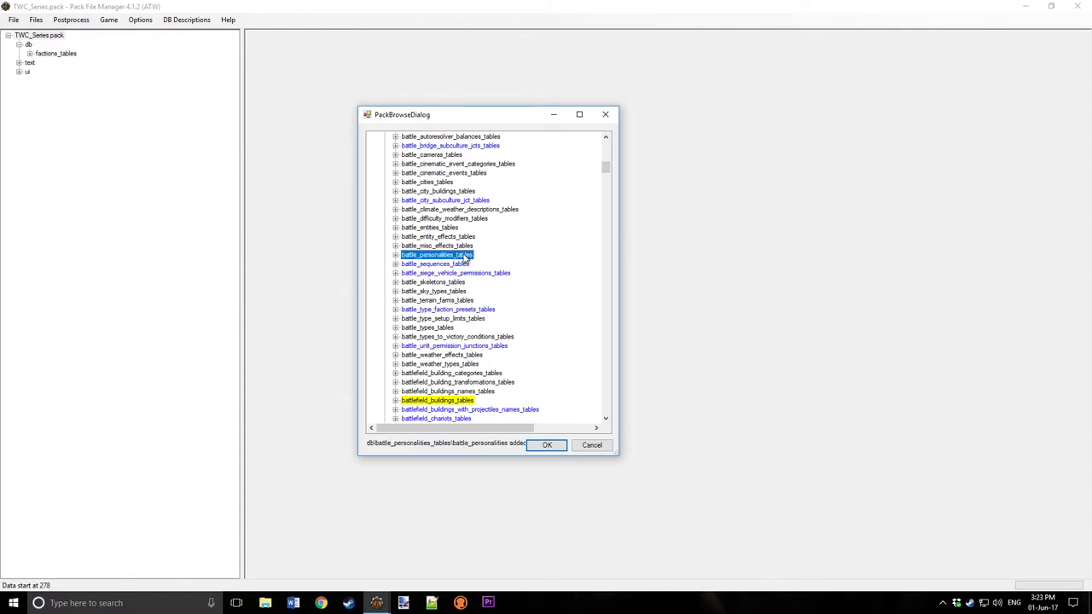
{"action": "scroll", "coordinate": [460, 280], "scroll_direction": "down", "scroll_amount": 20}
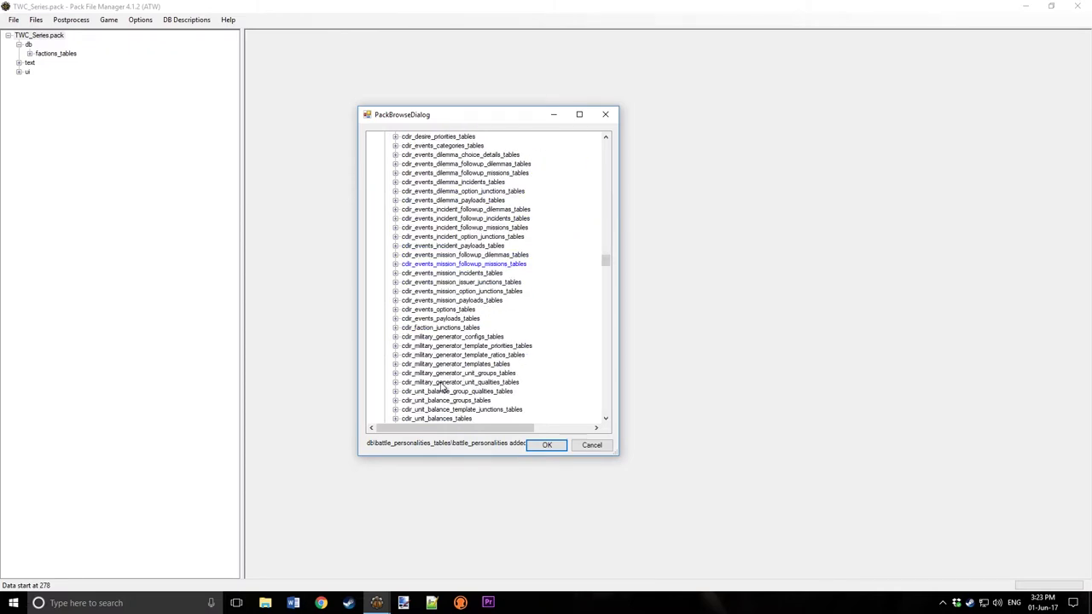
{"action": "left_click", "coordinate": [484, 384]}
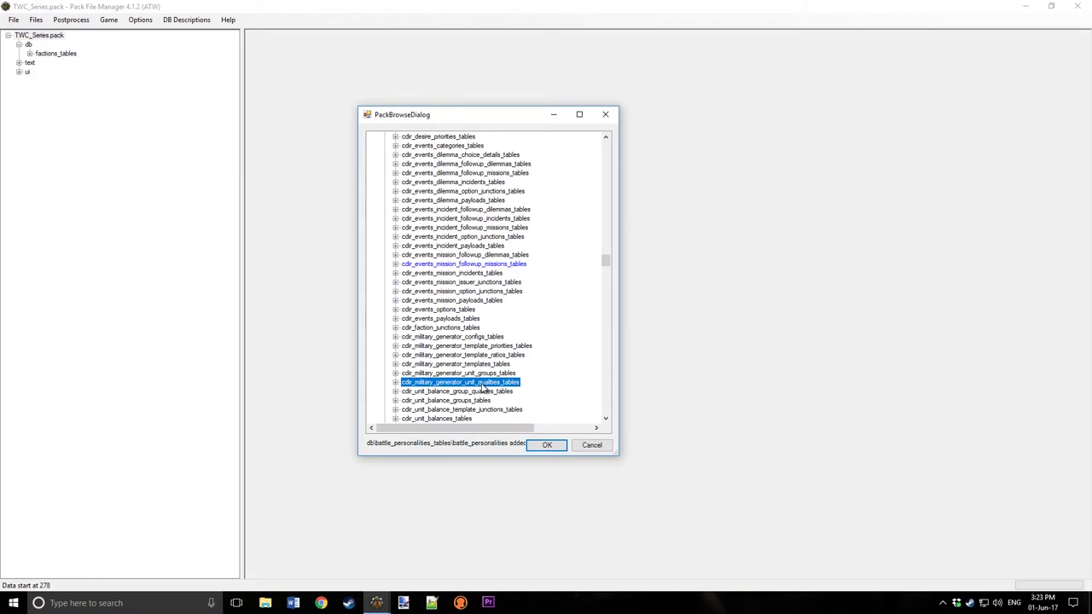
- Add the contents of land_units_officers_tables, land_units_tables and main_units_tables from data.pack
{"action": "left_click_drag", "start_coordinate": [611, 267], "coordinate": [600, 320]}
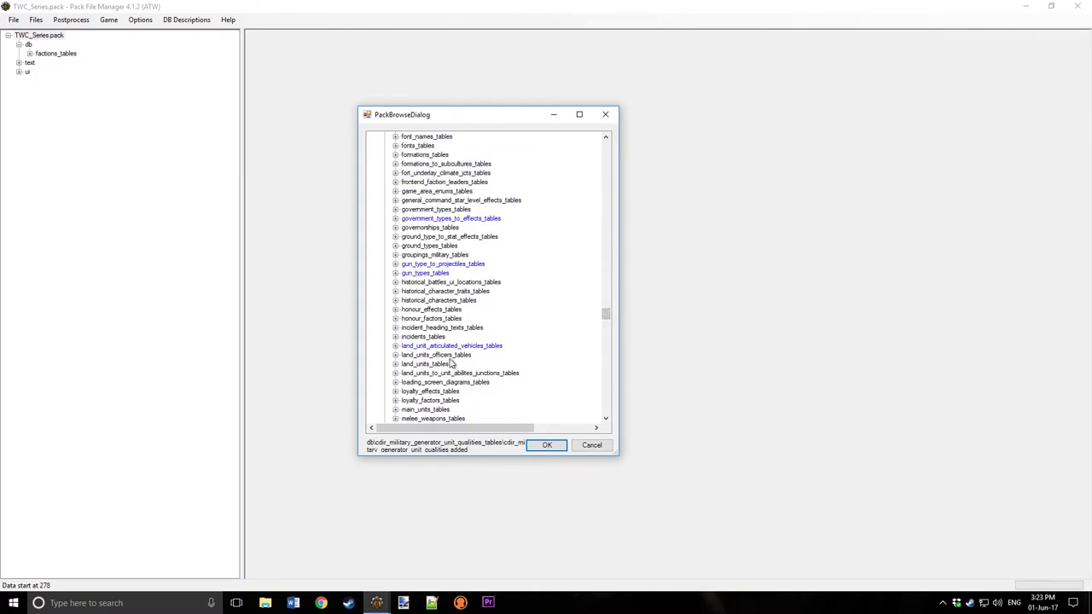
{"action": "left_click", "coordinate": [446, 354]}
{"action": "left_click", "coordinate": [444, 362]}
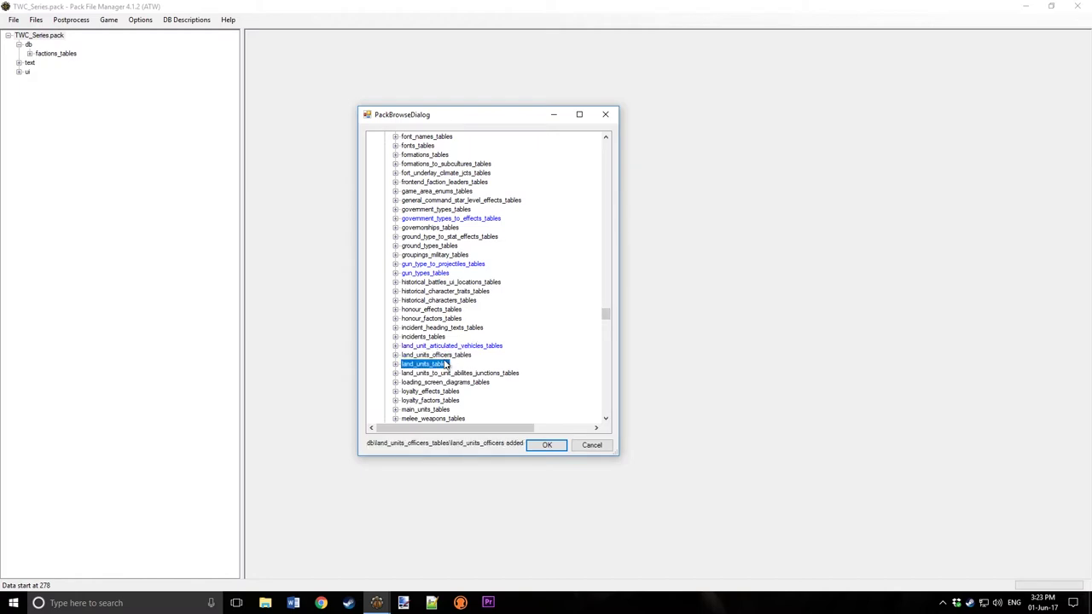
{"action": "scroll", "coordinate": [475, 363], "scroll_direction": "down", "scroll_amount": 4}
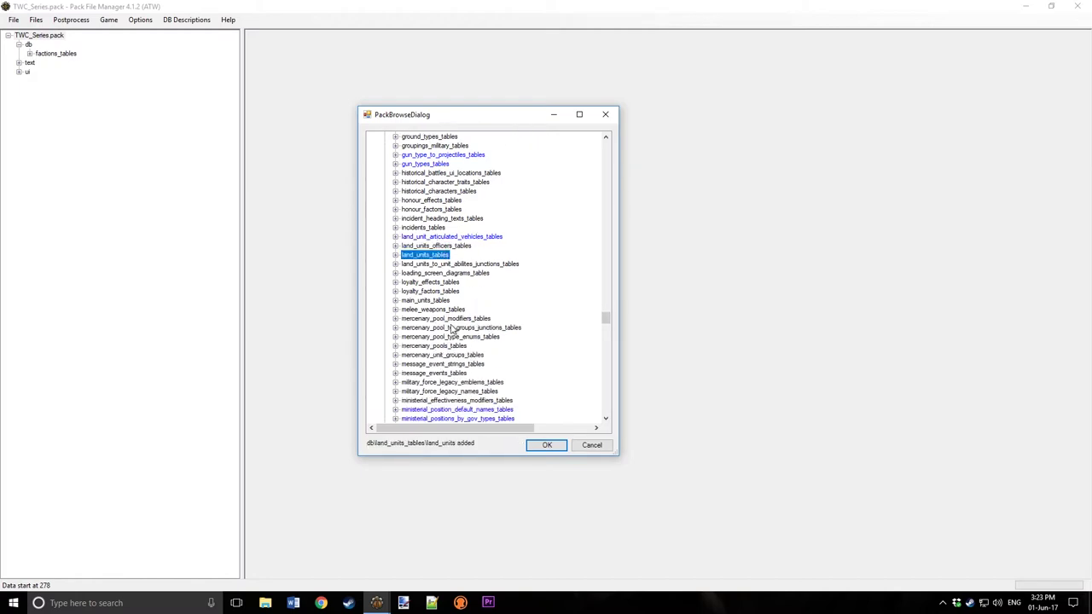
{"action": "left_click", "coordinate": [442, 301]}
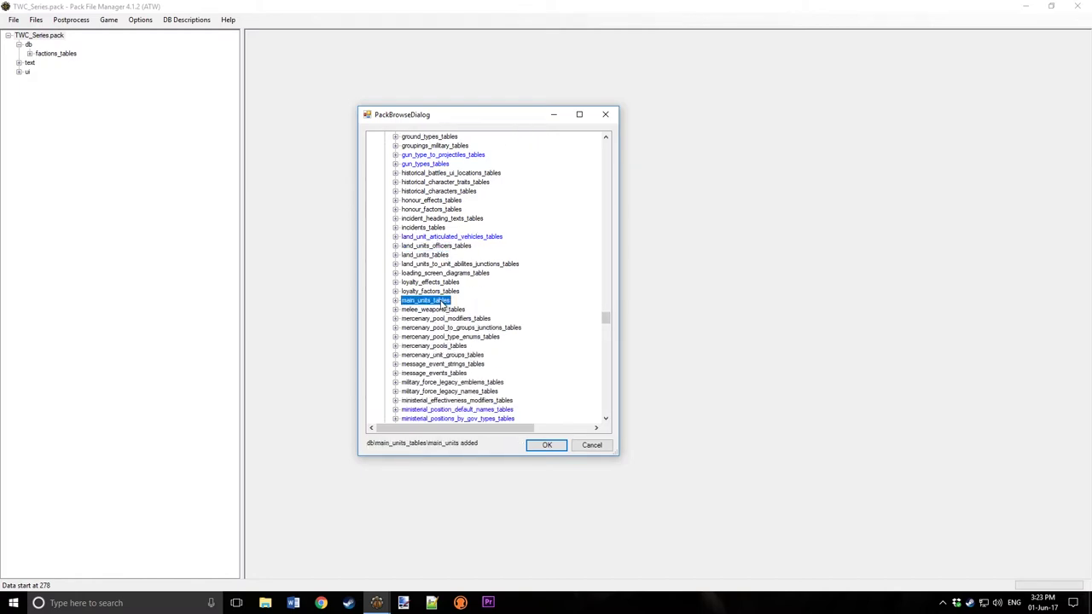
- Add the contents of unit_description_short_texts_tables and unit_variants_tables from data.pack
{"action": "left_click_drag", "start_coordinate": [607, 318], "coordinate": [608, 390]}
{"action": "scroll", "coordinate": [438, 238], "scroll_direction": "up", "scroll_amount": 3}
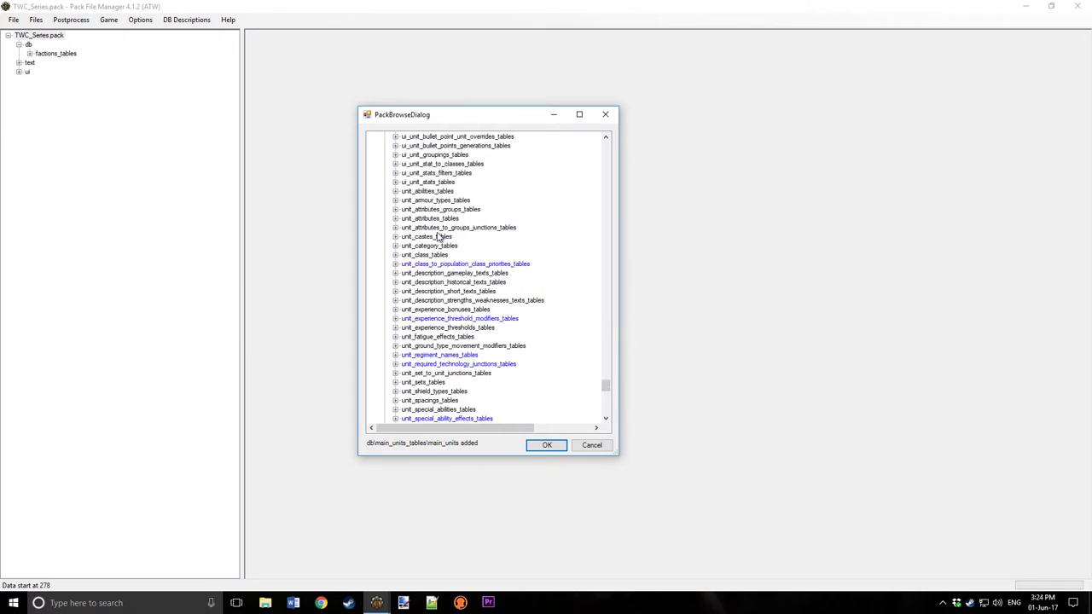
{"action": "left_click", "coordinate": [483, 291]}
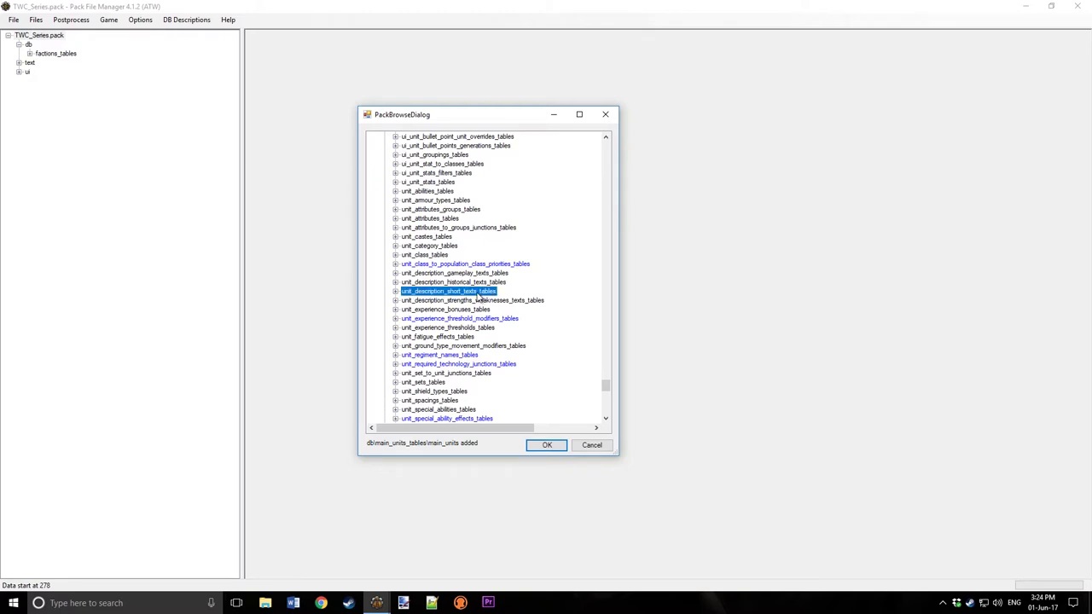
{"action": "double_click", "coordinate": [485, 292]}
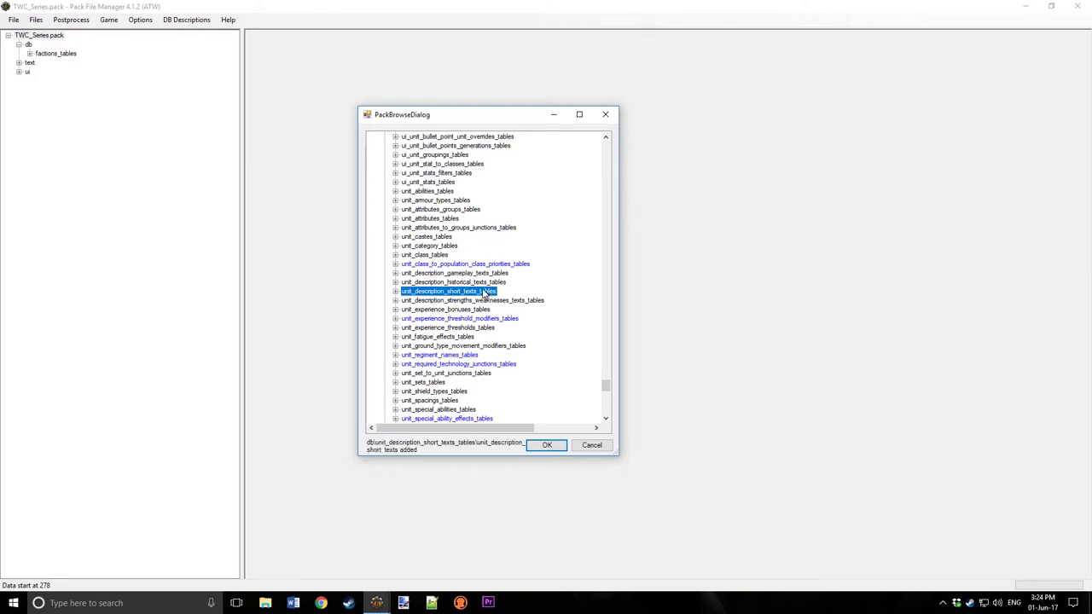
{"action": "scroll", "coordinate": [483, 341], "scroll_direction": "down", "scroll_amount": 7}
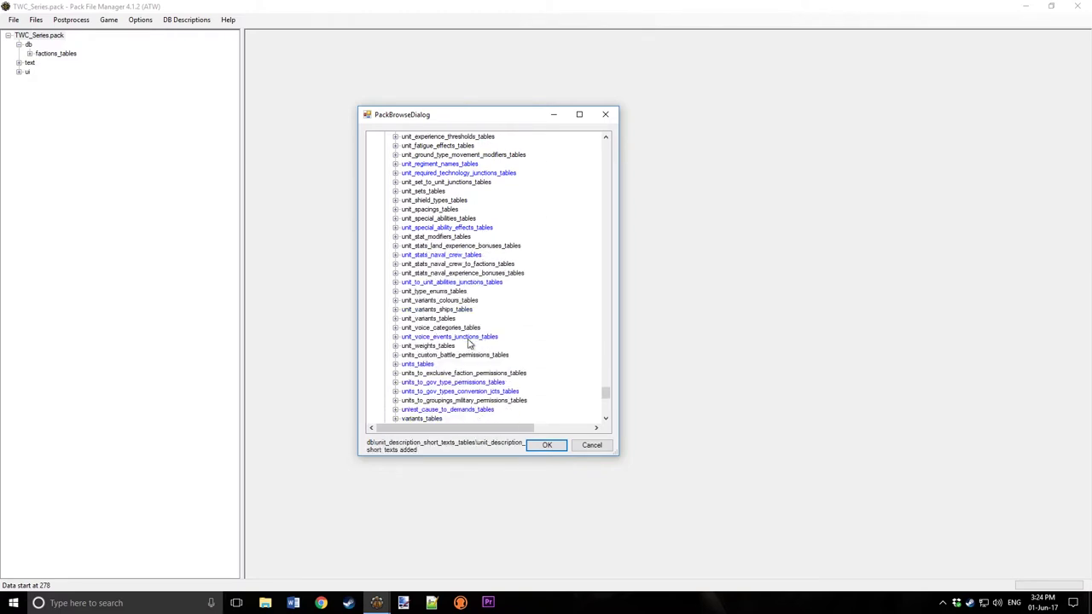
{"action": "left_click", "coordinate": [434, 319]}
{"action": "double_click", "coordinate": [433, 319]}
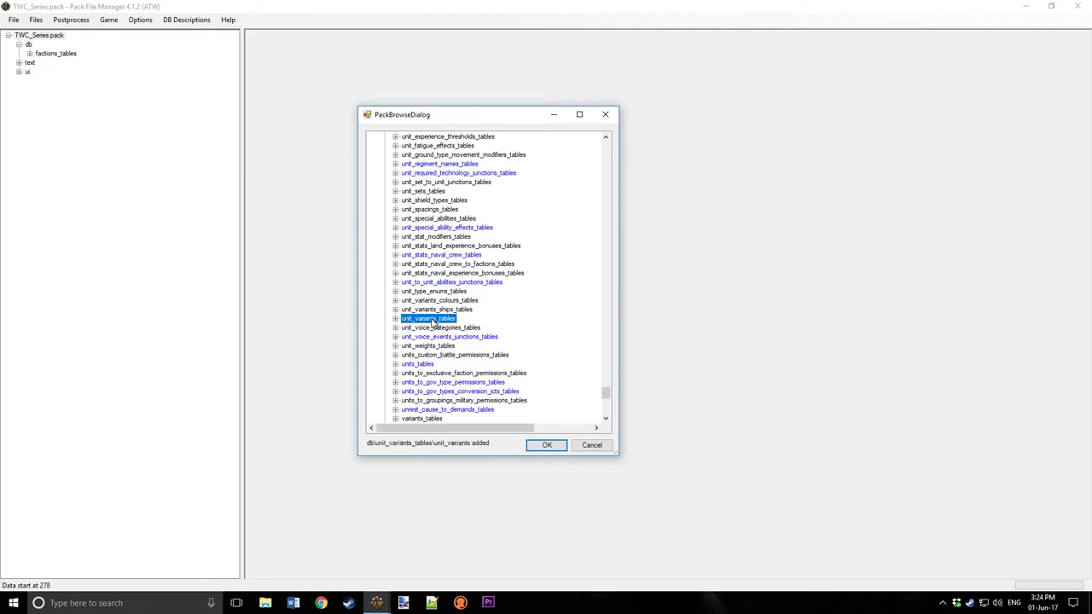
- Add the contents of units_custom_battle_permissions_tables and import all chosen tables into TWC_Series.pack
{"action": "scroll", "coordinate": [434, 320], "scroll_direction": "down", "scroll_amount": 2}
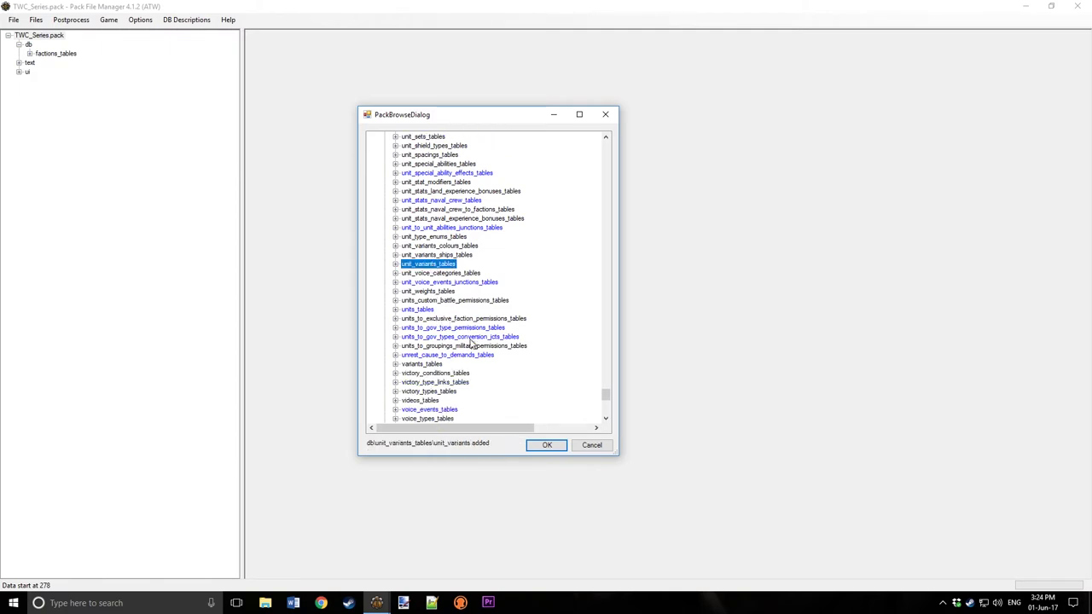
{"action": "left_click", "coordinate": [452, 302]}
{"action": "double_click", "coordinate": [452, 302]}
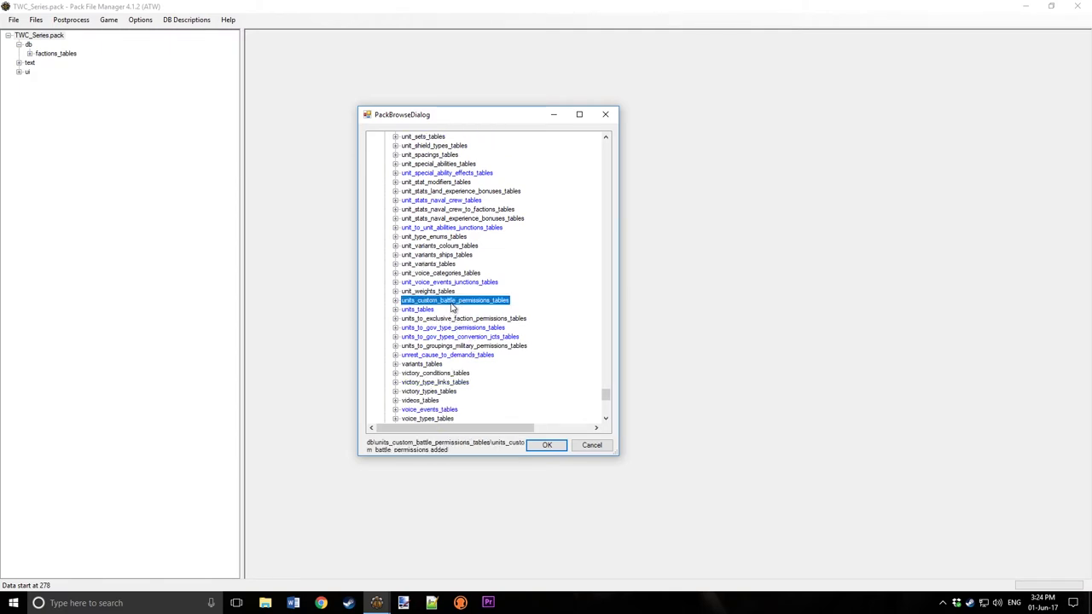
{"action": "scroll", "coordinate": [452, 307], "scroll_direction": "down", "scroll_amount": 5}
{"action": "scroll", "coordinate": [451, 306], "scroll_direction": "down", "scroll_amount": 6}
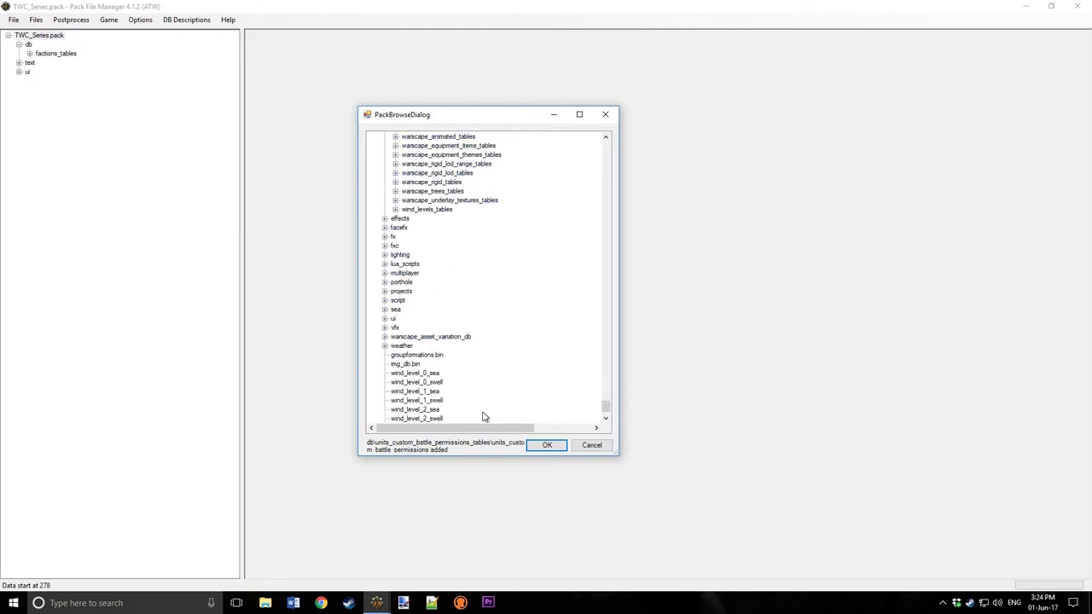
{"action": "left_click", "coordinate": [539, 447]}
- Start adding files from local_en.pack to TWC_Series.pack and expand its text/db folder
{"action": "right_click", "coordinate": [56, 35]}
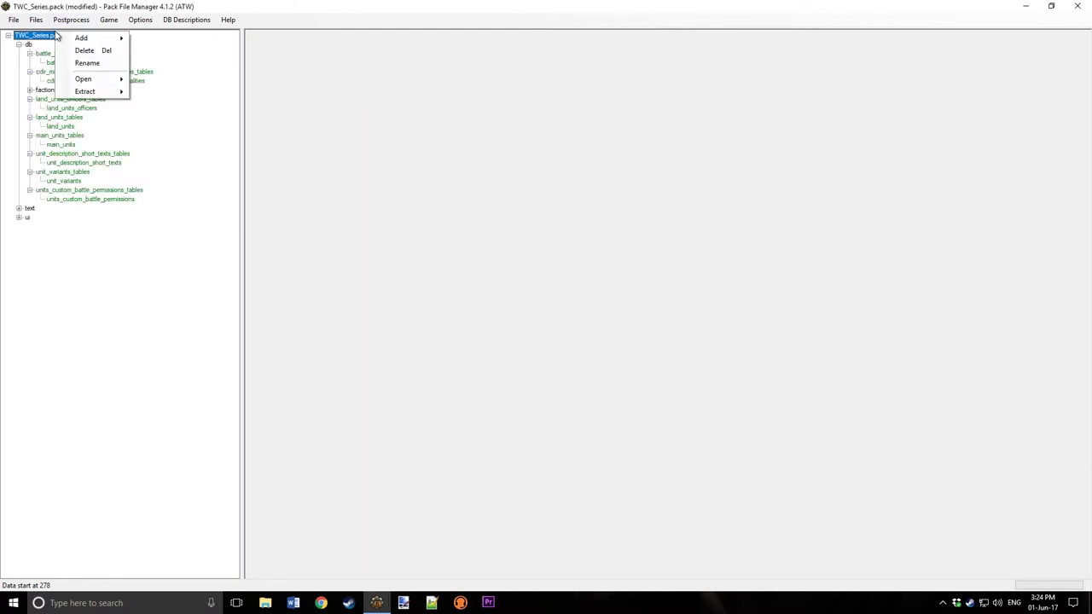
{"action": "mouse_move", "coordinate": [81, 38]}
{"action": "left_click", "coordinate": [164, 38]}
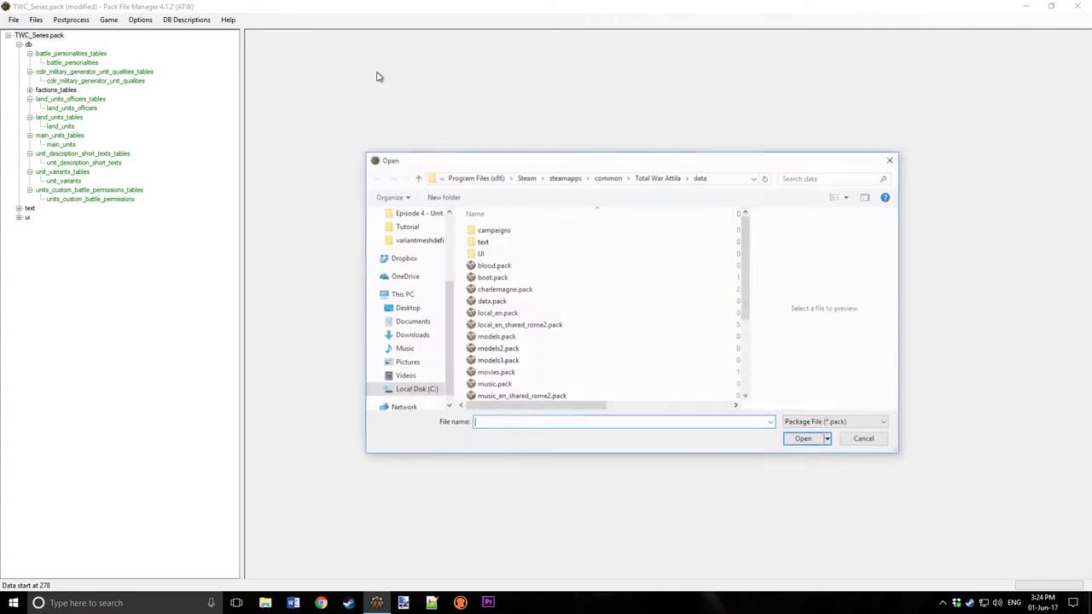
{"action": "double_click", "coordinate": [497, 313]}
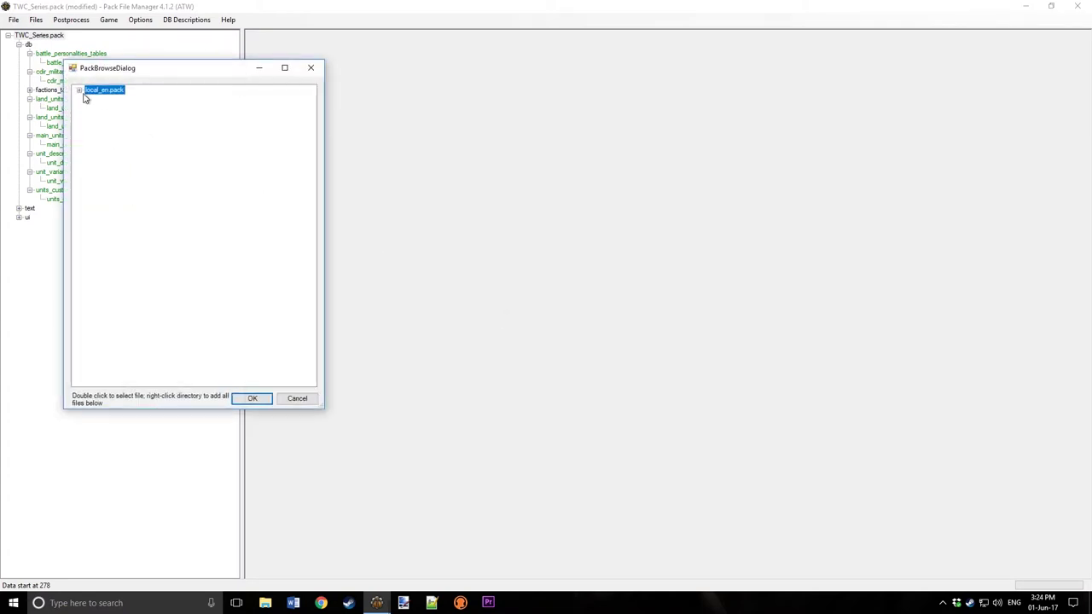
{"action": "left_click", "coordinate": [79, 90]}
{"action": "left_click", "coordinate": [90, 108]}
{"action": "left_click_drag", "start_coordinate": [138, 73], "coordinate": [333, 104]}
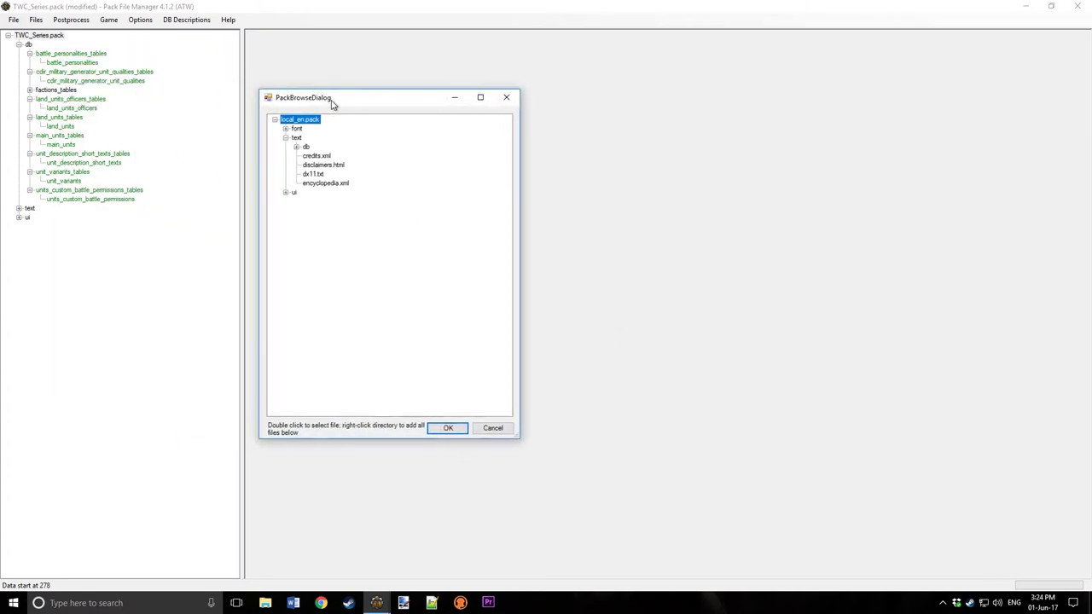
{"action": "left_click", "coordinate": [294, 150]}
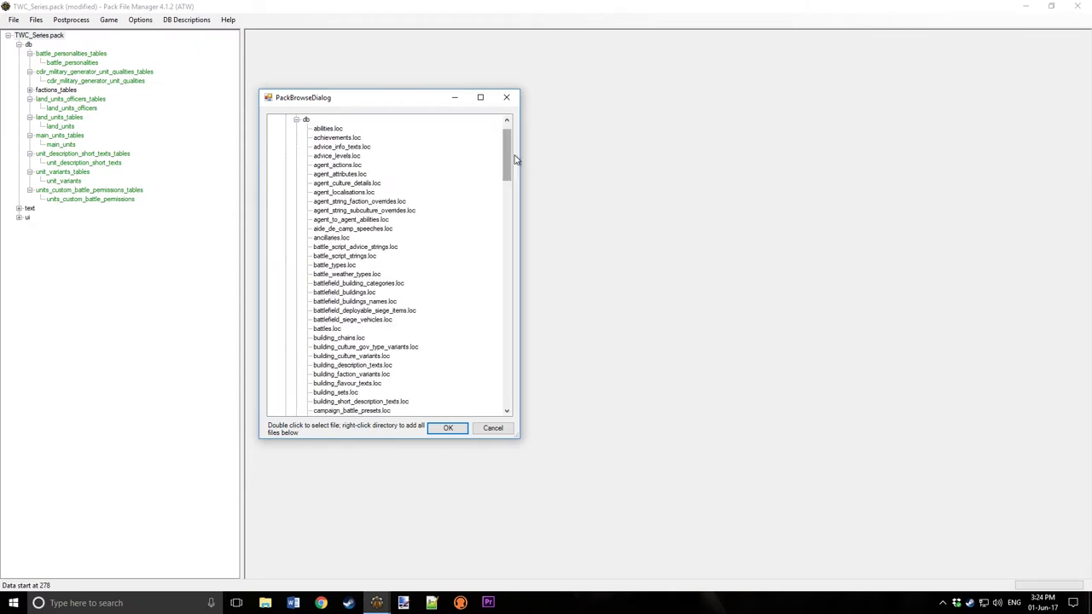
- Add unit_description_short_texts.loc from local_en.pack's text/db folder
{"action": "left_click_drag", "start_coordinate": [510, 163], "coordinate": [522, 366]}
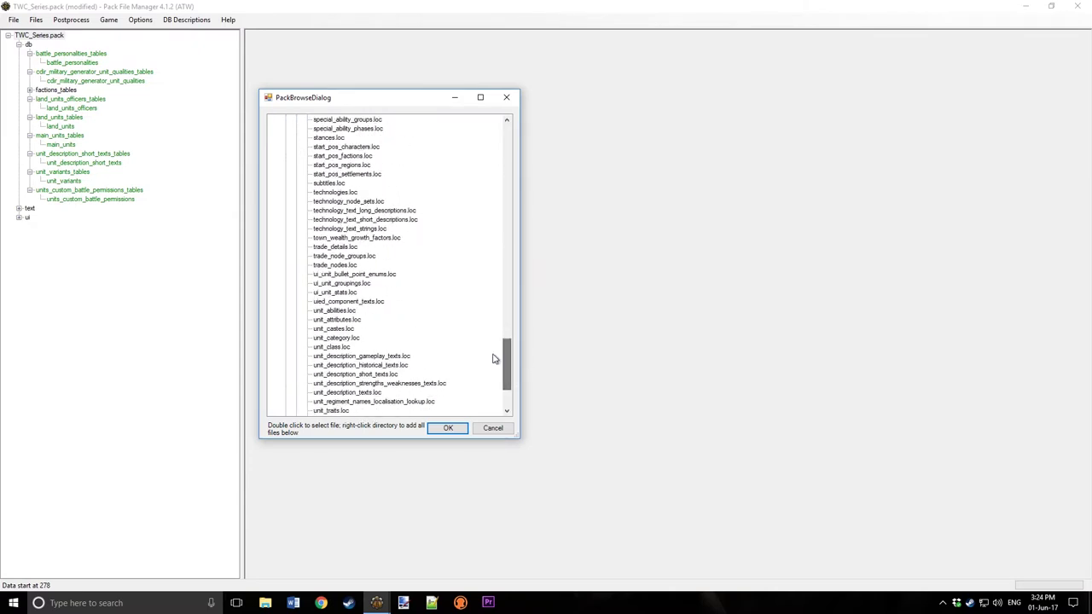
{"action": "scroll", "coordinate": [460, 352], "scroll_direction": "down", "scroll_amount": 3}
{"action": "left_click", "coordinate": [378, 293]}
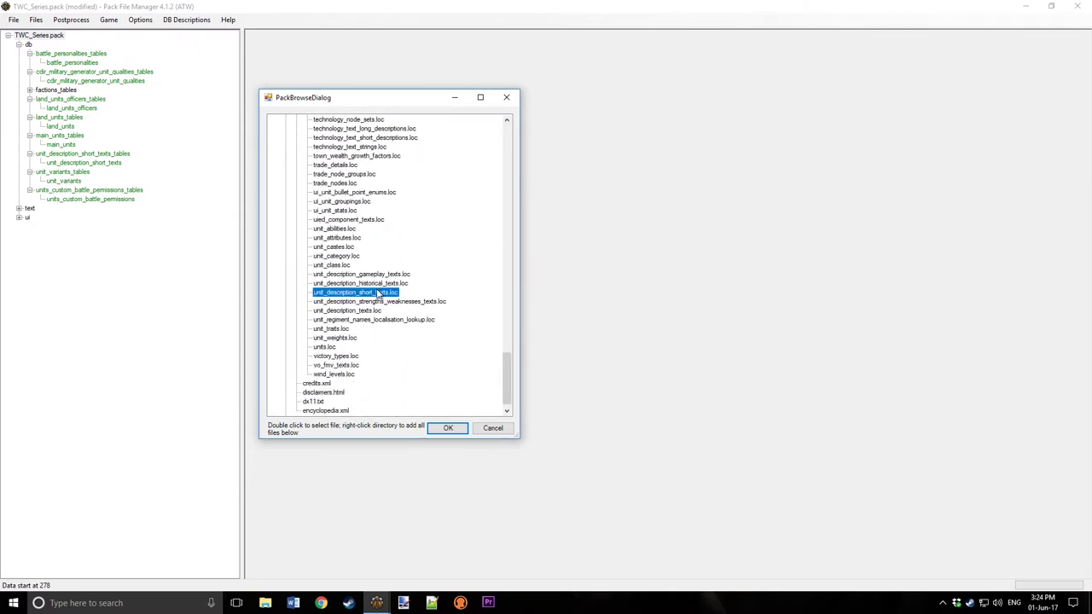
{"action": "double_click", "coordinate": [378, 293]}
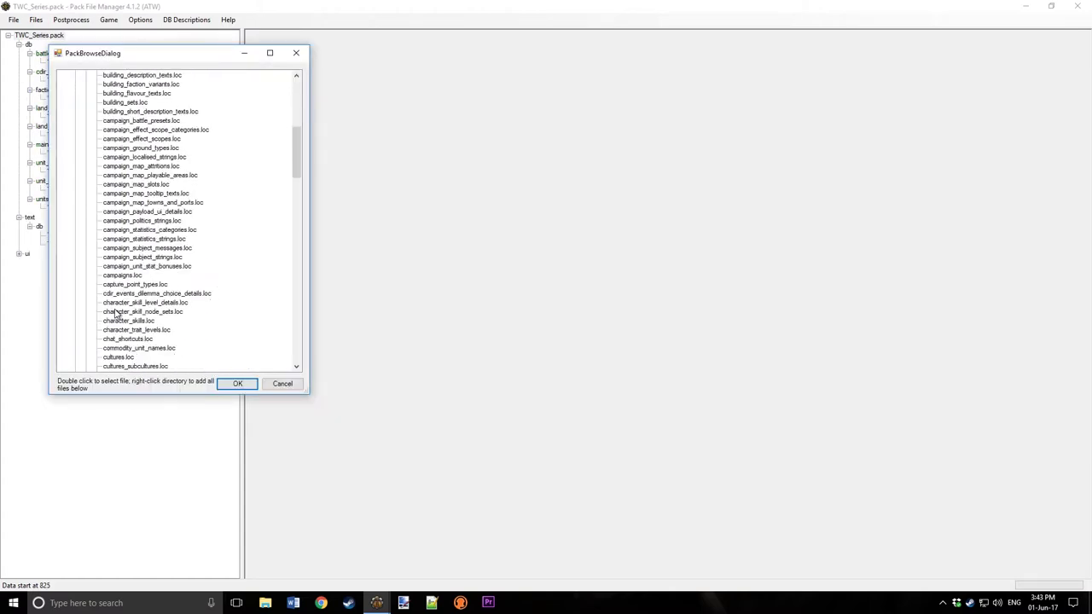
- Add land_units.loc from the text/db folder and import it into TWC_Series.pack
{"action": "scroll", "coordinate": [117, 312], "scroll_direction": "down", "scroll_amount": 2}
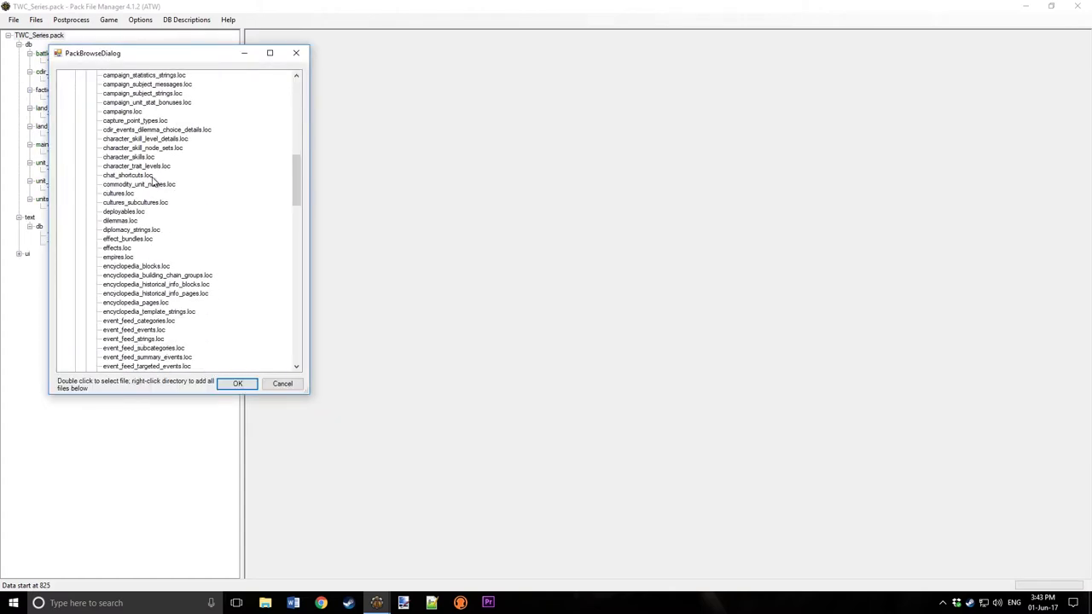
{"action": "scroll", "coordinate": [143, 149], "scroll_direction": "down", "scroll_amount": 7}
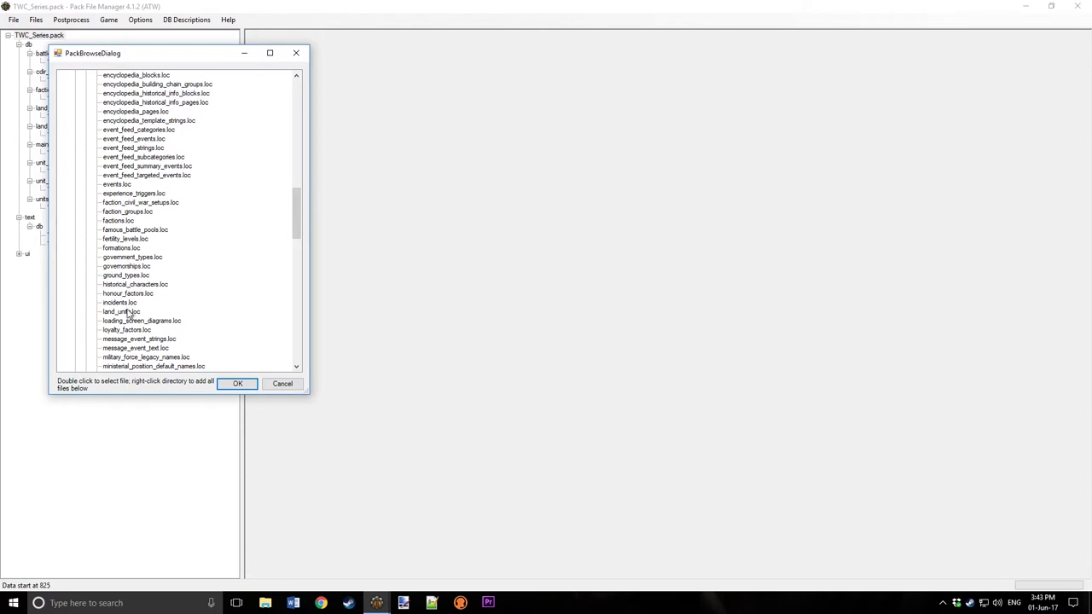
{"action": "left_click", "coordinate": [128, 312]}
{"action": "double_click", "coordinate": [128, 312]}
{"action": "left_click", "coordinate": [237, 384]}
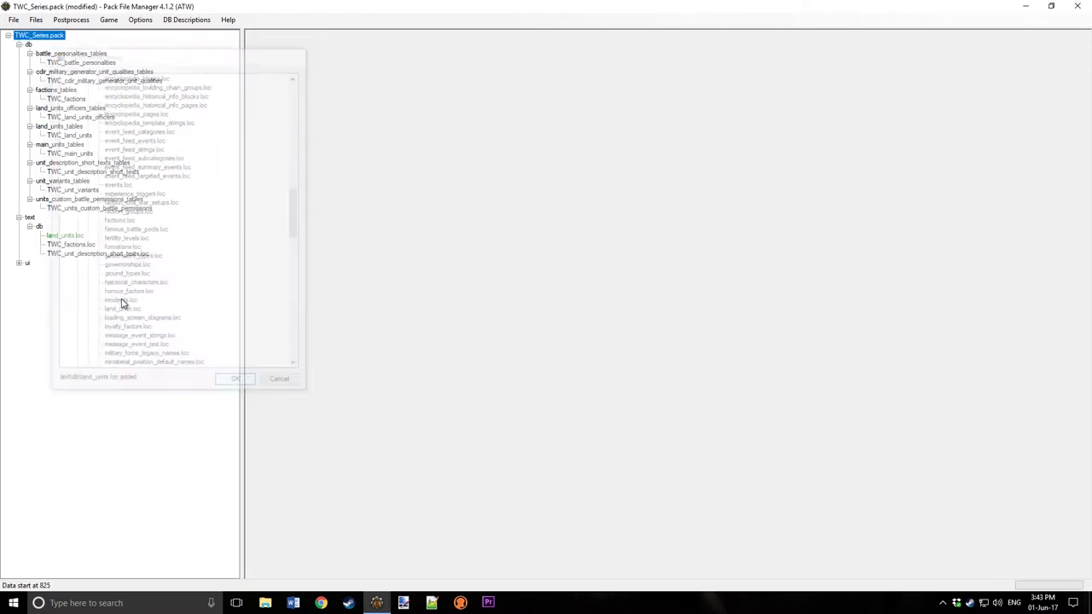
- Rename land_units.loc with the prefix TWC_ and reopen it to show its entries
{"action": "left_click", "coordinate": [64, 236]}
{"action": "right_click", "coordinate": [60, 241]}
{"action": "left_click", "coordinate": [88, 253]}
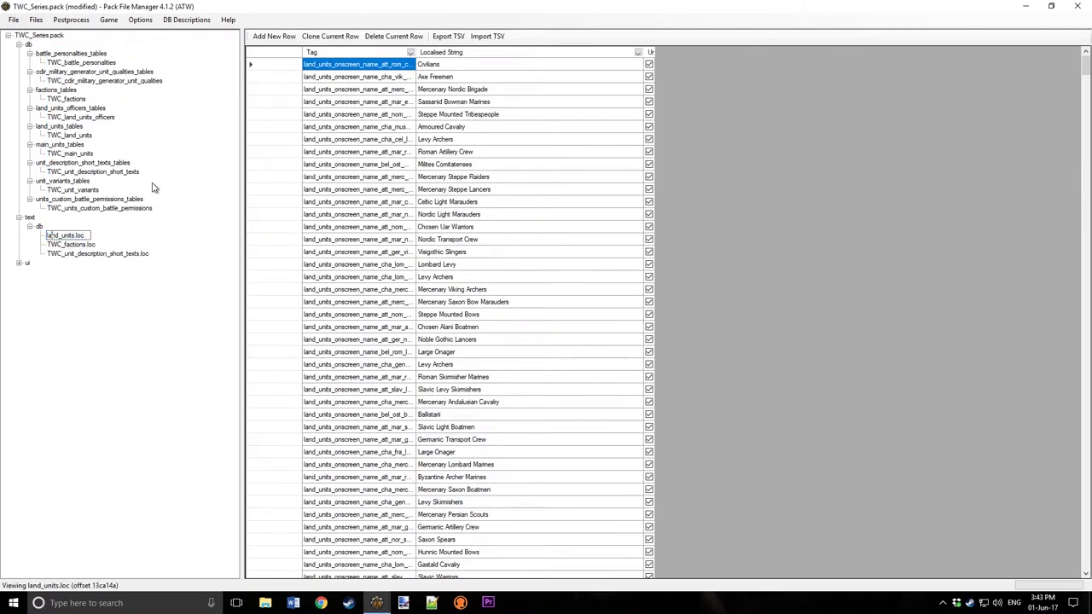
{"action": "type", "text": "TWC_"}
{"action": "left_click", "coordinate": [71, 245]}
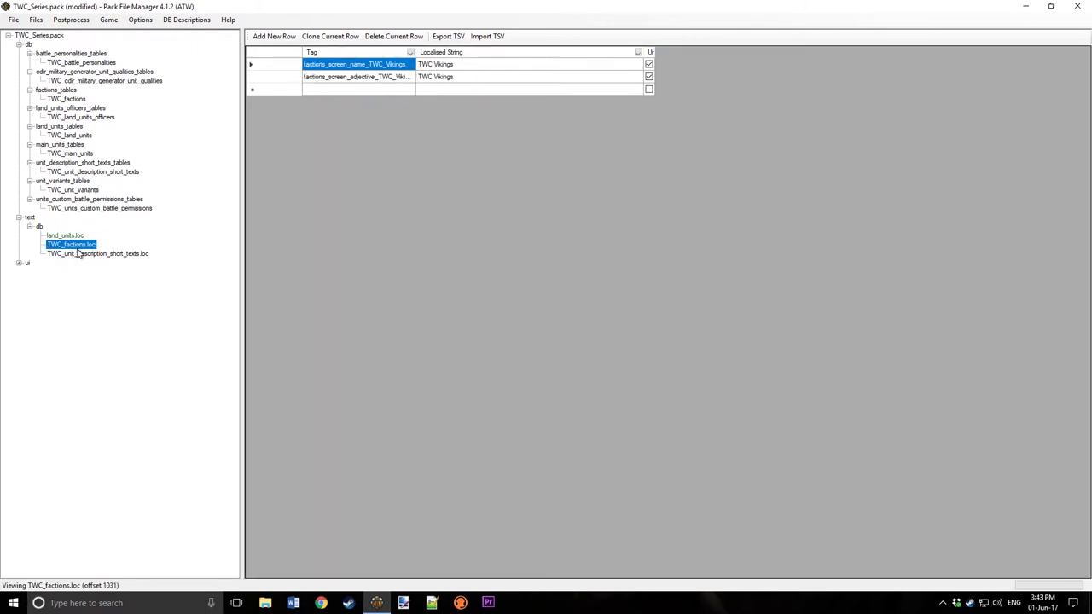
{"action": "left_click", "coordinate": [69, 235]}
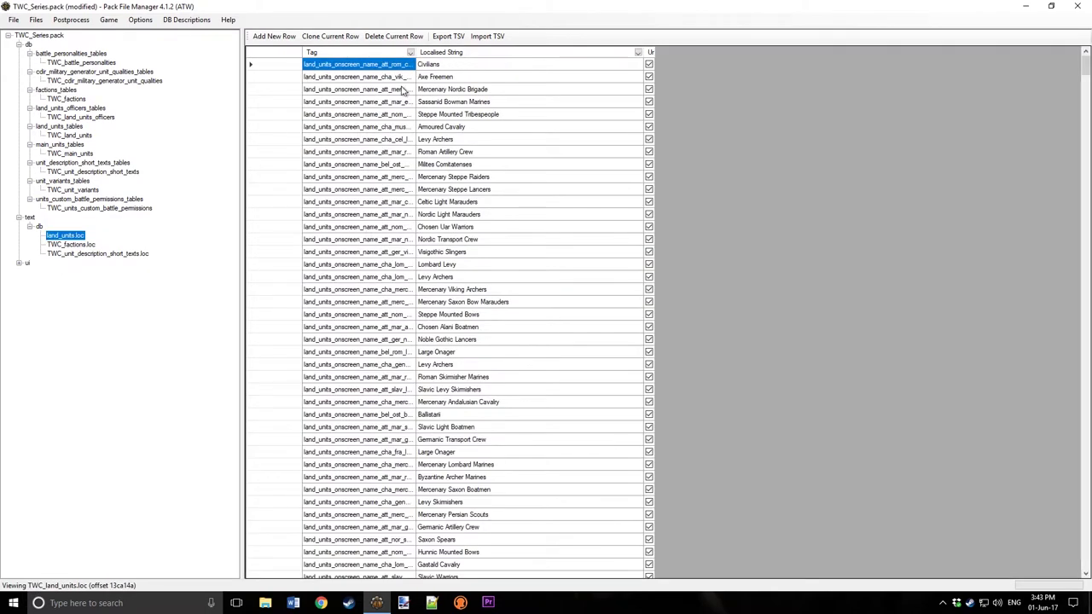
- Sort the land_units.loc entries by tag and delete every row except land_units_onscreen_name_cha_vik_warlords_companions
{"action": "left_click", "coordinate": [287, 81]}
{"action": "left_click", "coordinate": [287, 78]}
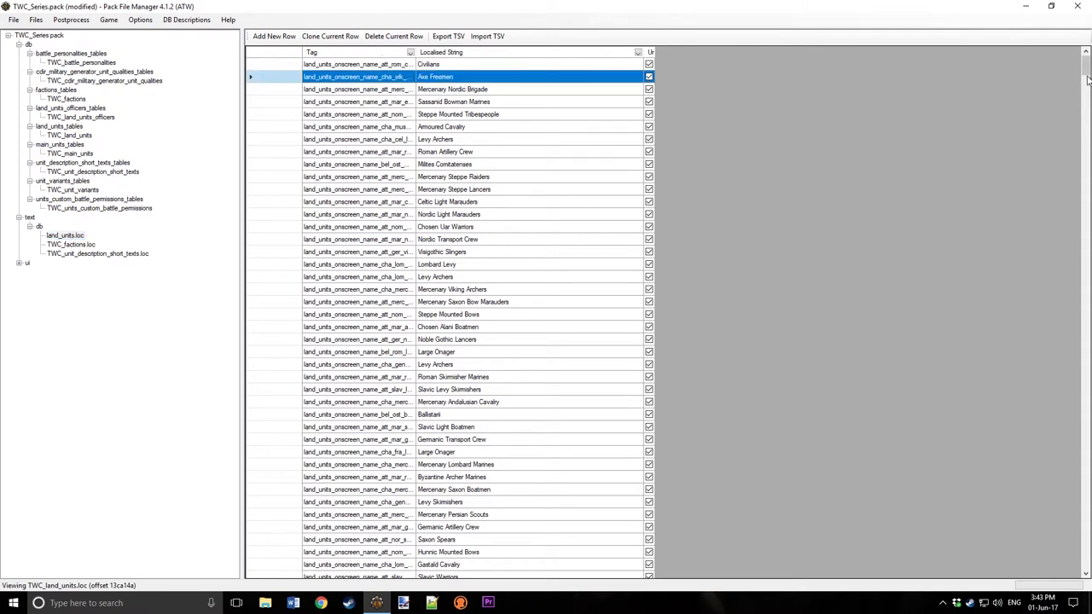
{"action": "left_click_drag", "start_coordinate": [1088, 79], "coordinate": [1087, 559]}
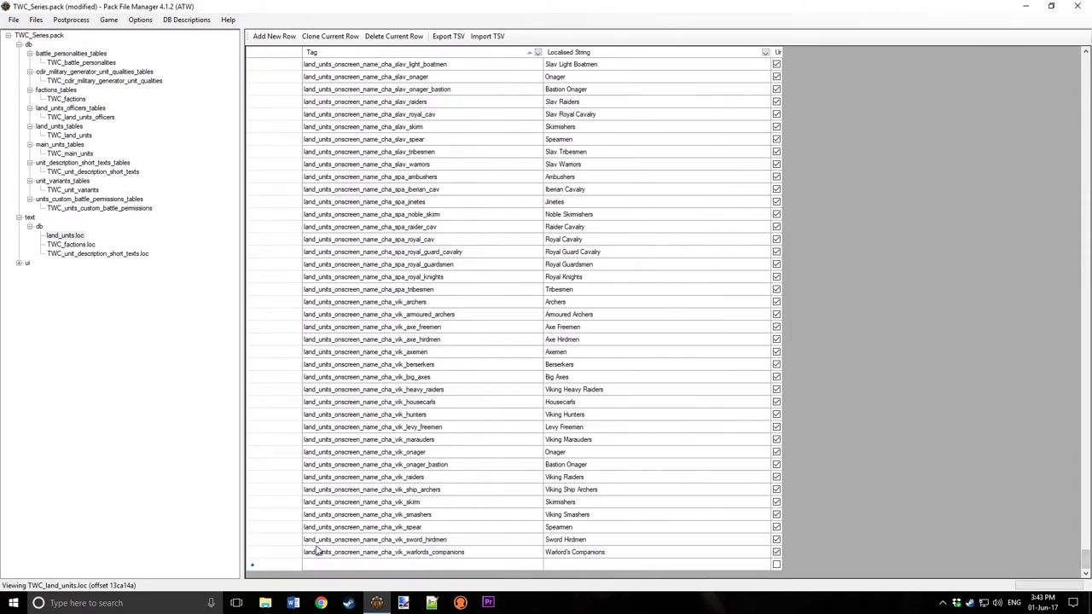
{"action": "left_click", "coordinate": [281, 539], "text": "shift"}
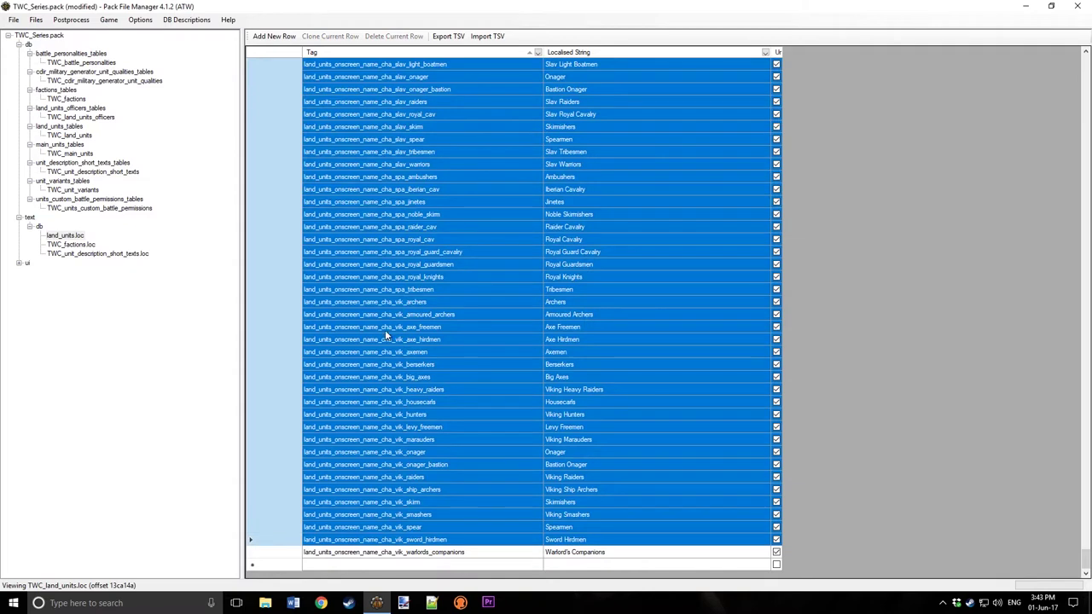
{"action": "key", "text": "Delete"}
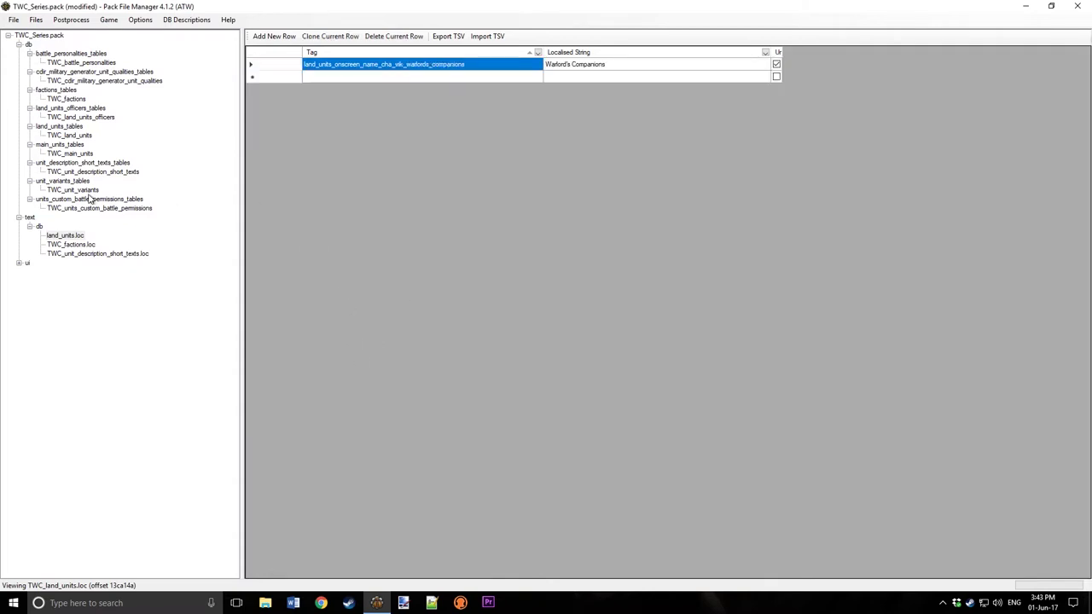
- Reopen TWC_land_units.loc to check the remaining entry and save TWC_Series.pack
{"action": "left_click", "coordinate": [62, 162]}
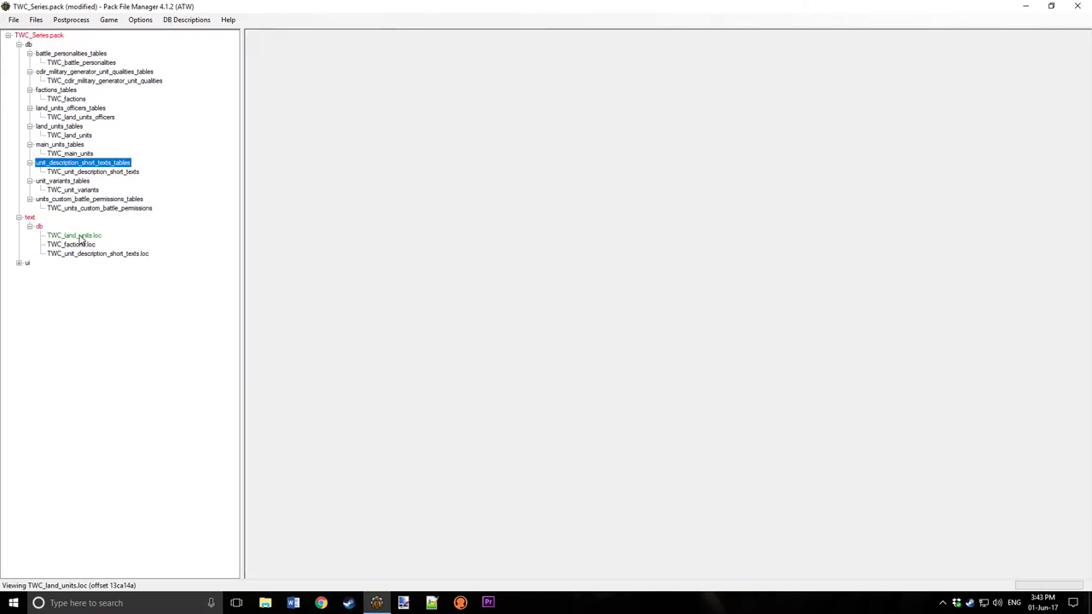
{"action": "left_click", "coordinate": [75, 236]}
{"action": "left_click", "coordinate": [12, 20]}
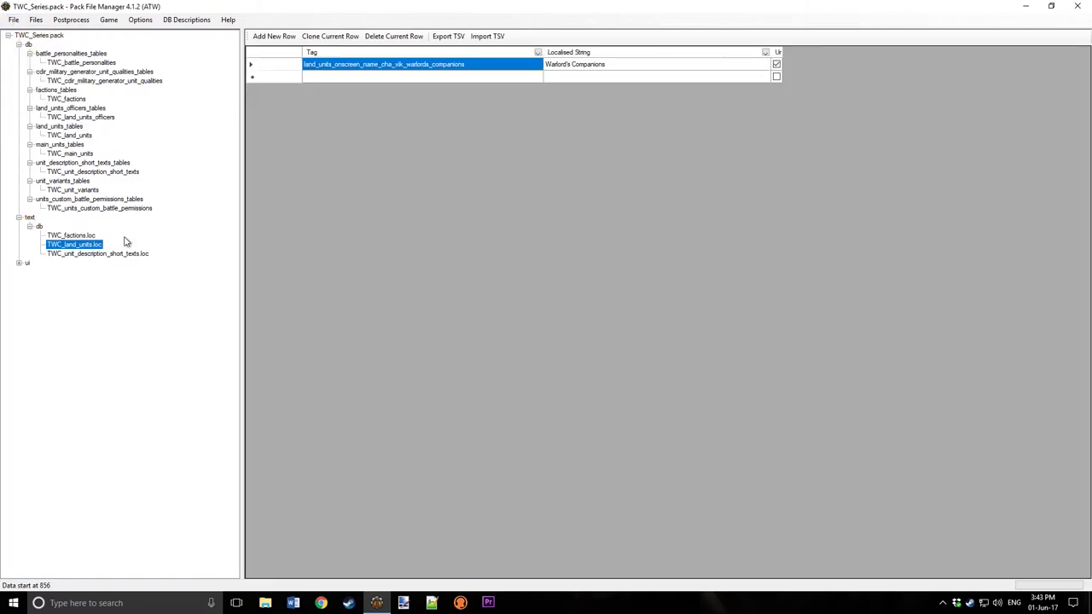
- View the battle_personalities table, expand factions_tables in the db folder and save the pack
{"action": "left_click", "coordinate": [81, 63]}
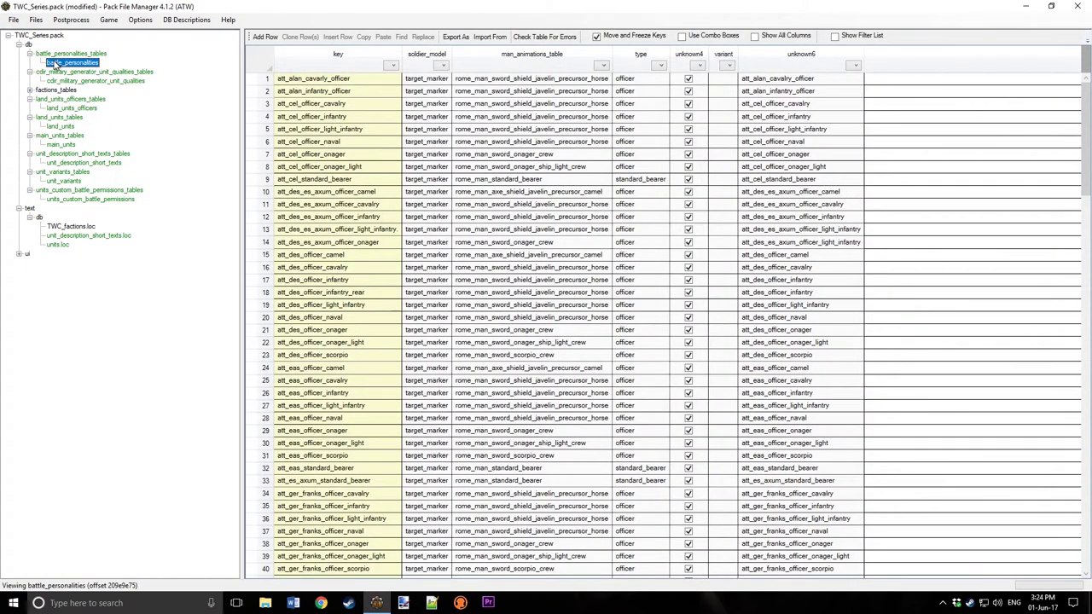
{"action": "right_click", "coordinate": [73, 64]}
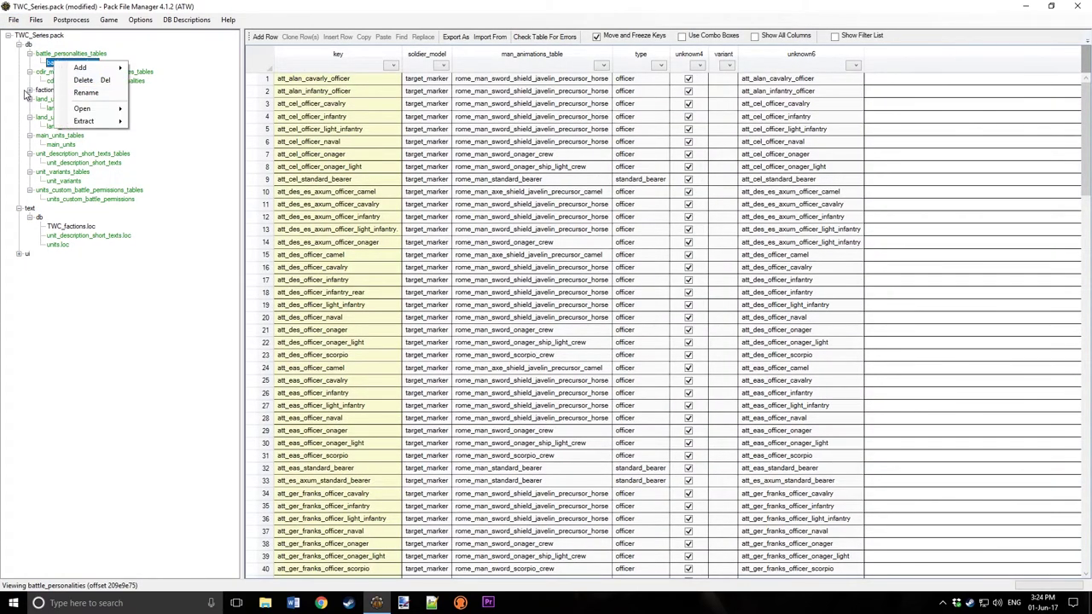
{"action": "left_click", "coordinate": [29, 91]}
{"action": "left_click", "coordinate": [29, 90]}
{"action": "right_click", "coordinate": [73, 64]}
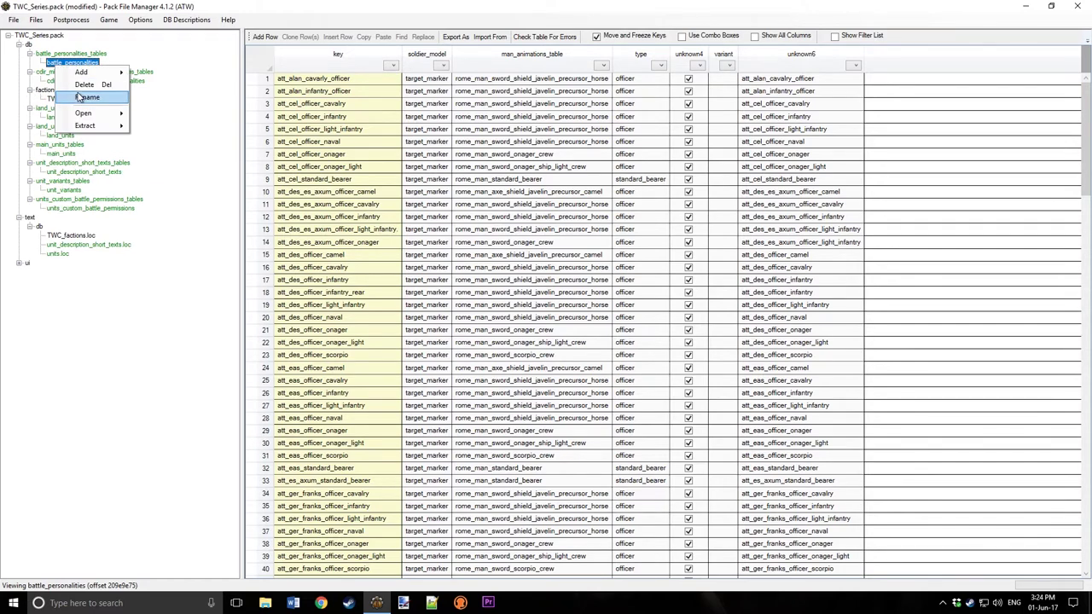
{"action": "left_click", "coordinate": [79, 98]}
{"action": "left_click", "coordinate": [14, 20]}
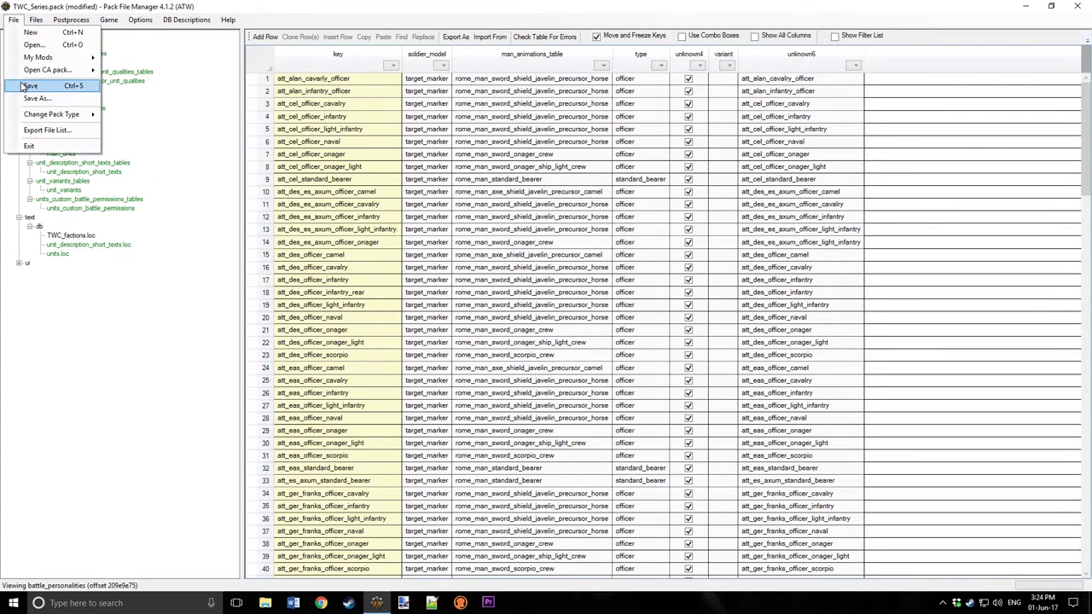
{"action": "left_click", "coordinate": [25, 86]}
- Rename the battle_personalities table with the prefix TWC_
{"action": "right_click", "coordinate": [73, 62]}
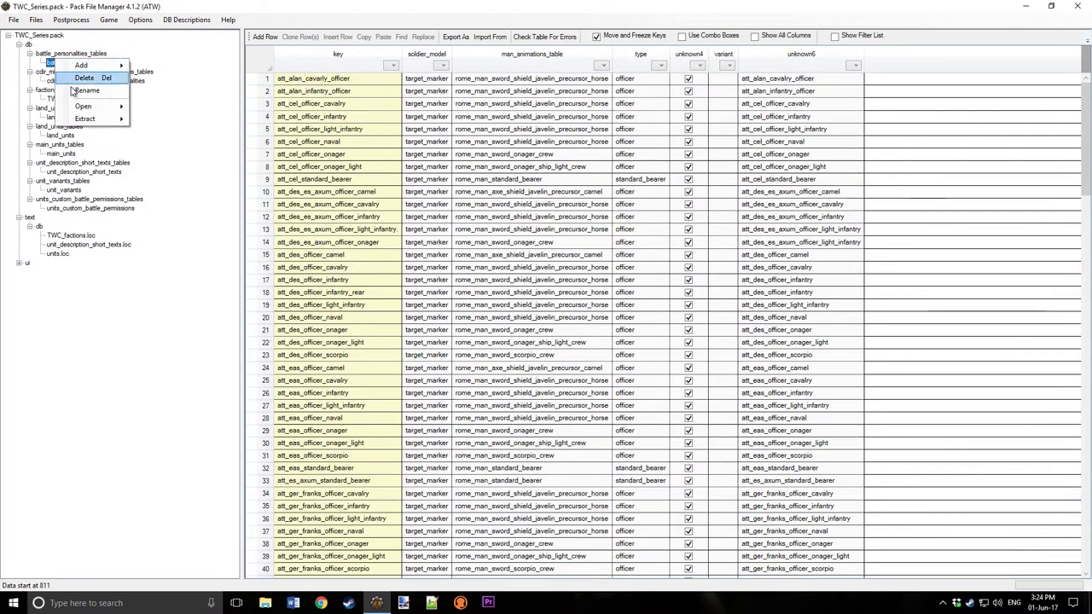
{"action": "left_click", "coordinate": [73, 90]}
{"action": "key", "text": "Home"}
{"action": "type", "text": "TWC_"}
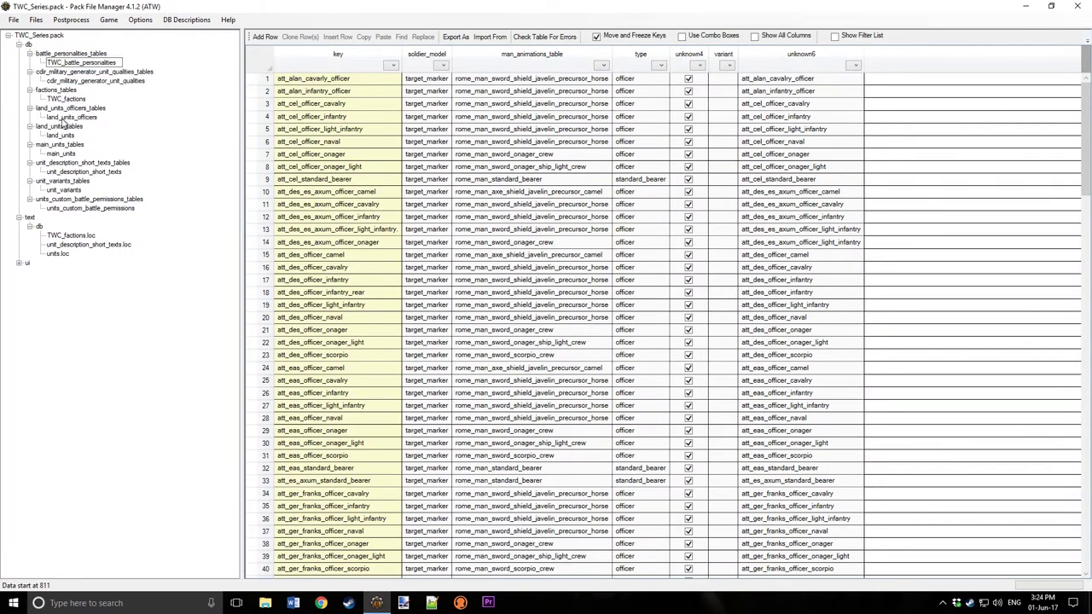
- Rename the cdir_military_generator_unit_qualities table with the prefix TWC_
{"action": "left_click", "coordinate": [60, 81]}
{"action": "right_click", "coordinate": [73, 82]}
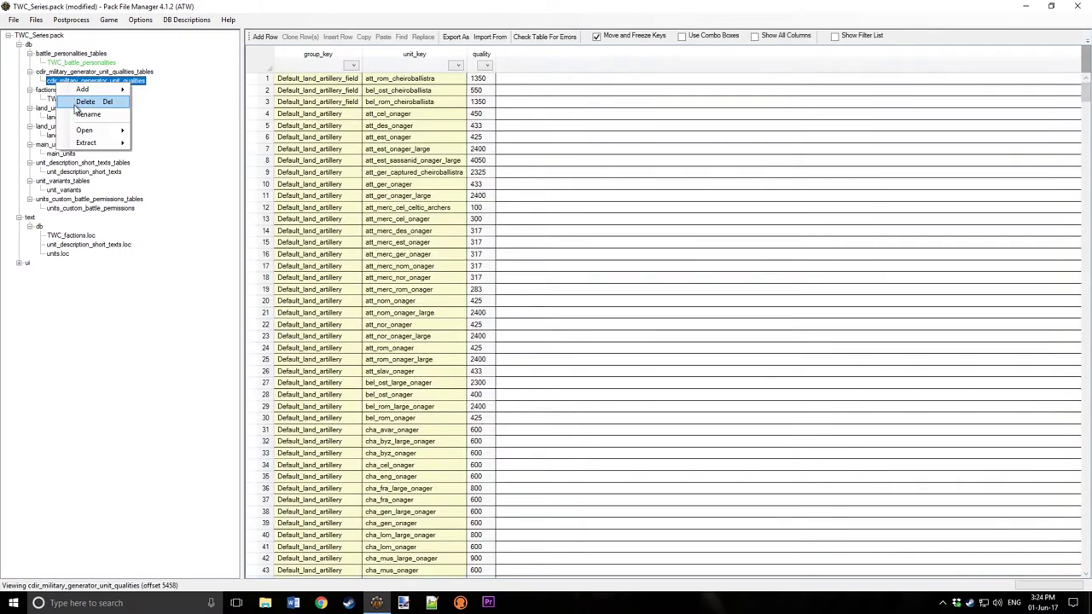
{"action": "left_click", "coordinate": [85, 114]}
{"action": "key", "text": "Home"}
{"action": "type", "text": "TWC_"}
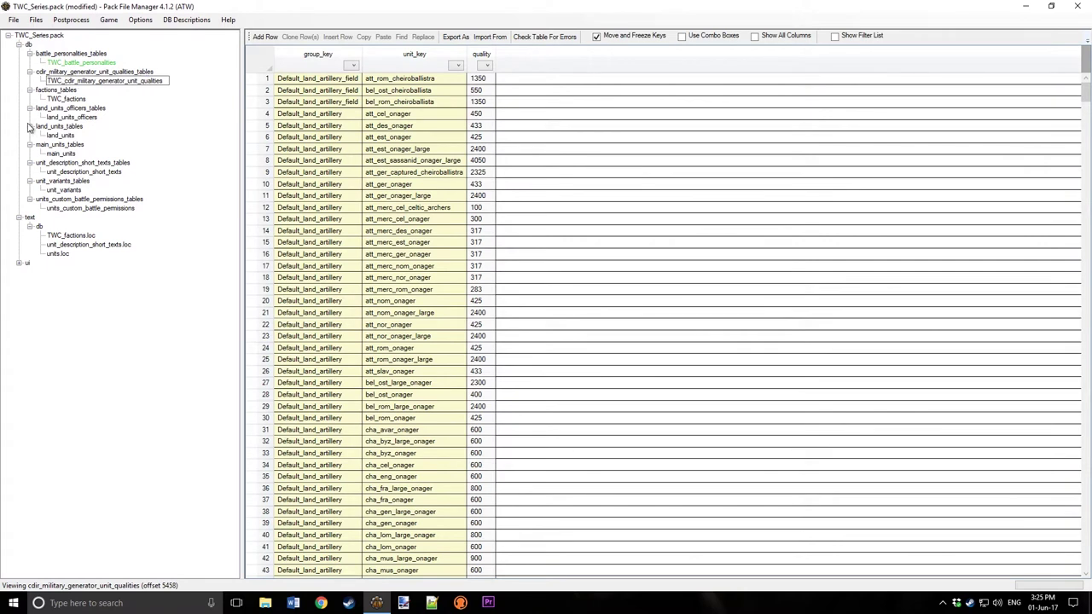
- Rename the land_units_officers table with the prefix TWC_
{"action": "left_click", "coordinate": [73, 110]}
{"action": "right_click", "coordinate": [60, 118]}
{"action": "left_click", "coordinate": [98, 149]}
{"action": "key", "text": "Home"}
{"action": "type", "text": "TWC_"}
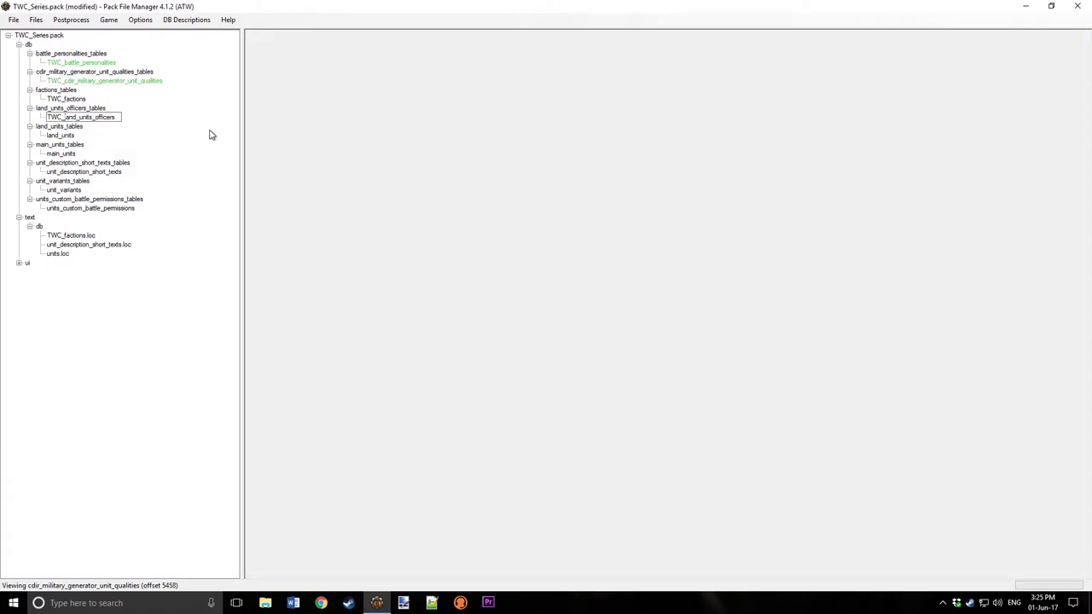
- Rename the land_units table in land_units_tables with the prefix TWC_
{"action": "left_click", "coordinate": [64, 126]}
{"action": "left_click", "coordinate": [62, 135]}
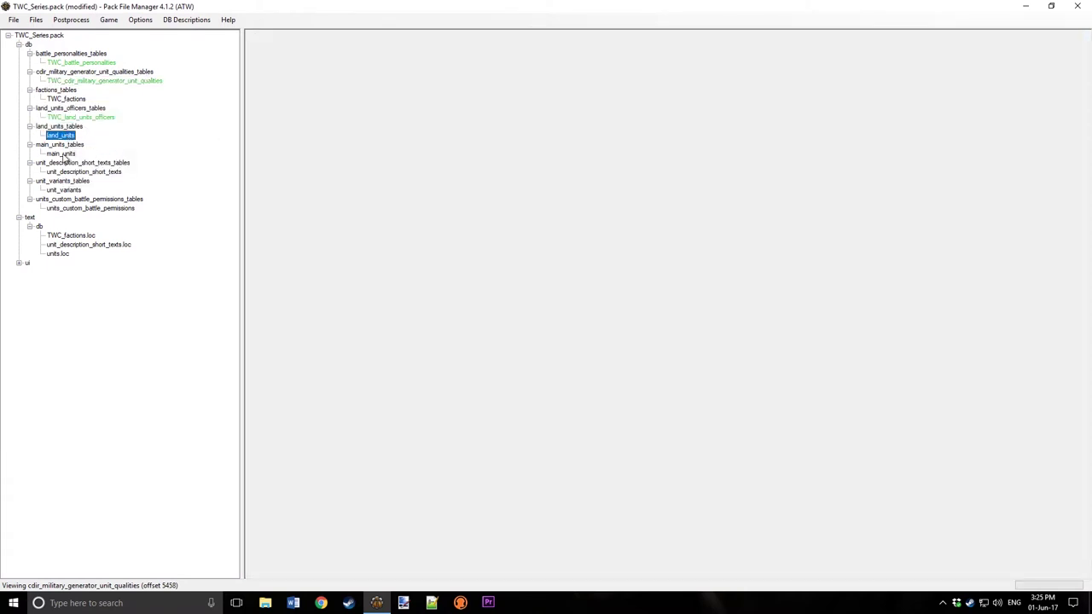
{"action": "right_click", "coordinate": [74, 134]}
{"action": "left_click", "coordinate": [101, 164]}
{"action": "key", "text": "Home"}
{"action": "type", "text": "TWC_"}
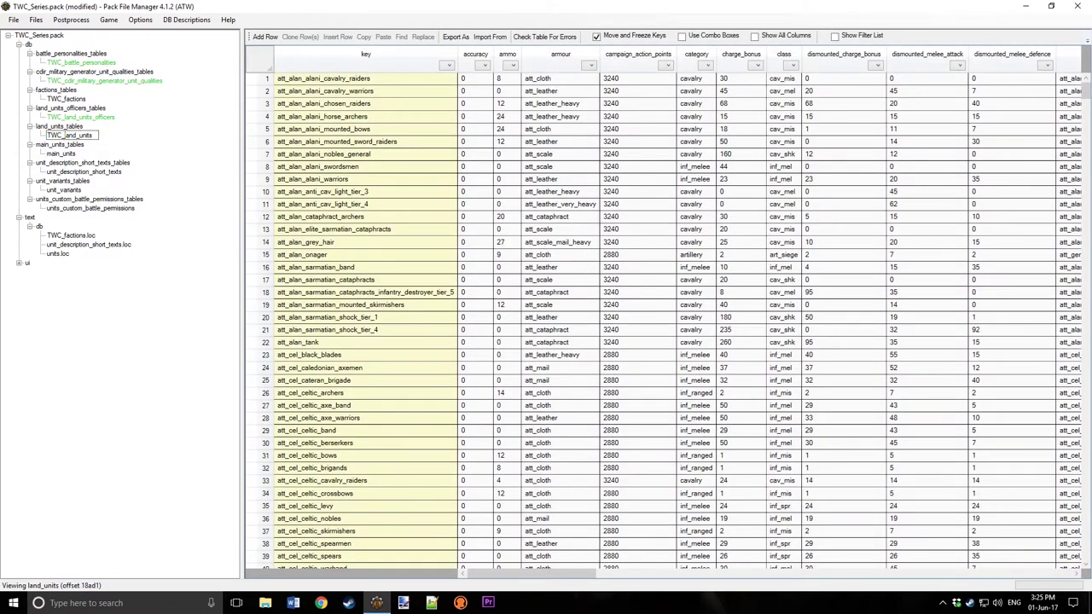
- Rename the main_units table in main_units_tables with the prefix TWC_
{"action": "left_click", "coordinate": [67, 153]}
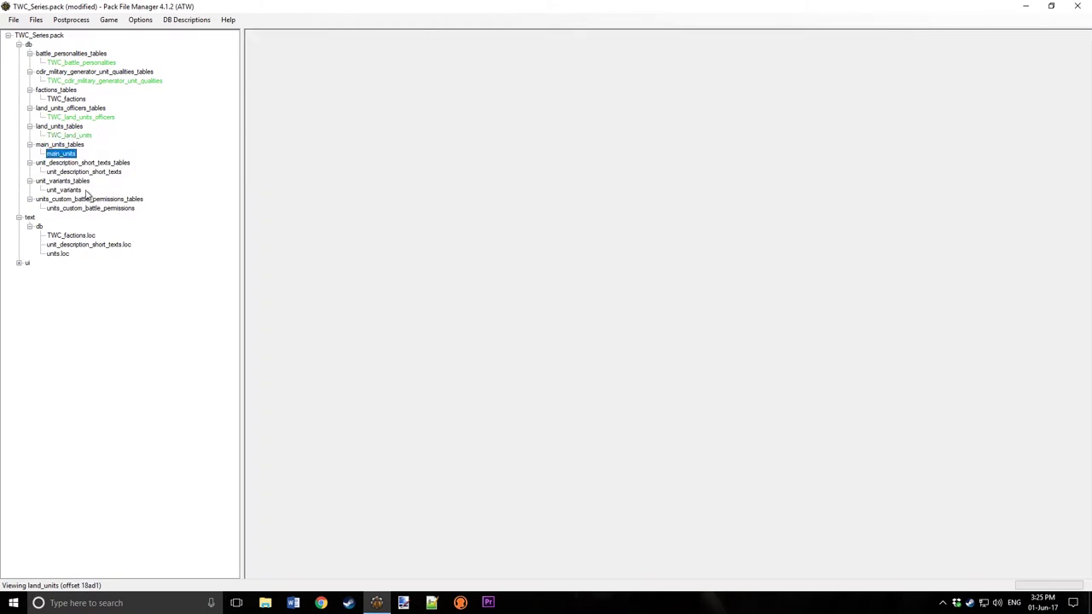
{"action": "right_click", "coordinate": [73, 153]}
{"action": "left_click", "coordinate": [101, 182]}
{"action": "key", "text": "Home"}
{"action": "type", "text": "TWC_"}
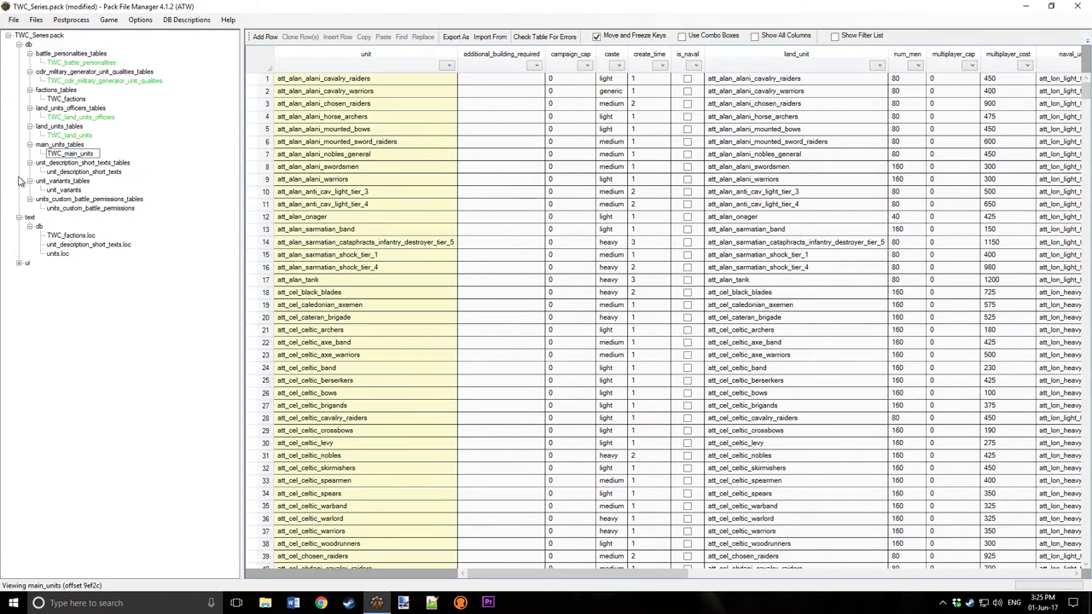
- Rename the unit_description_short_texts table in the db folder with the prefix TWC_
{"action": "left_click", "coordinate": [62, 174]}
{"action": "right_click", "coordinate": [73, 171]}
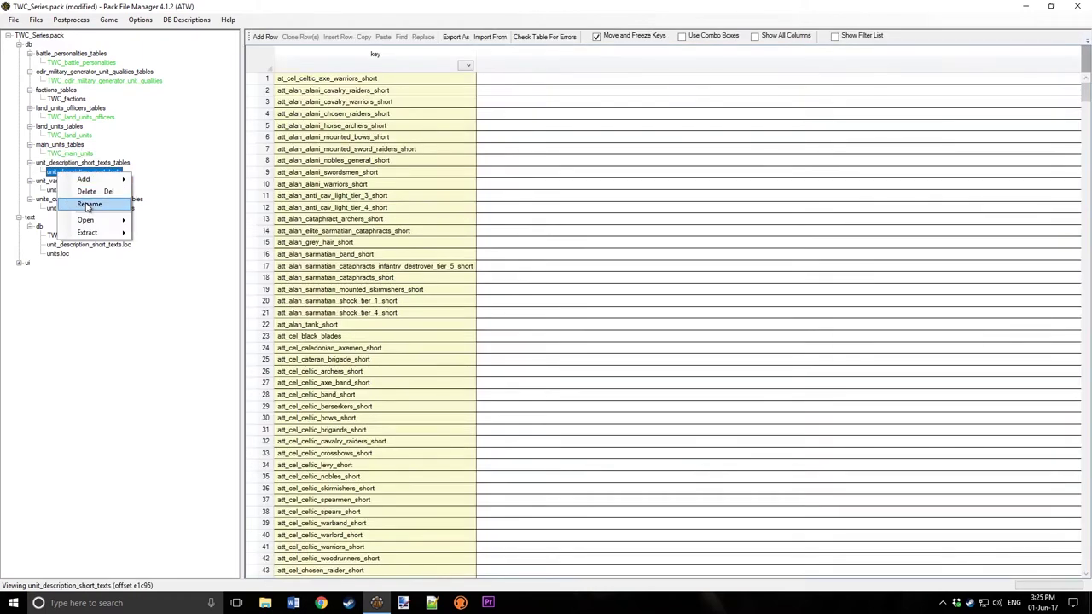
{"action": "left_click", "coordinate": [100, 202]}
{"action": "key", "text": "Home"}
{"action": "type", "text": "TWC_"}
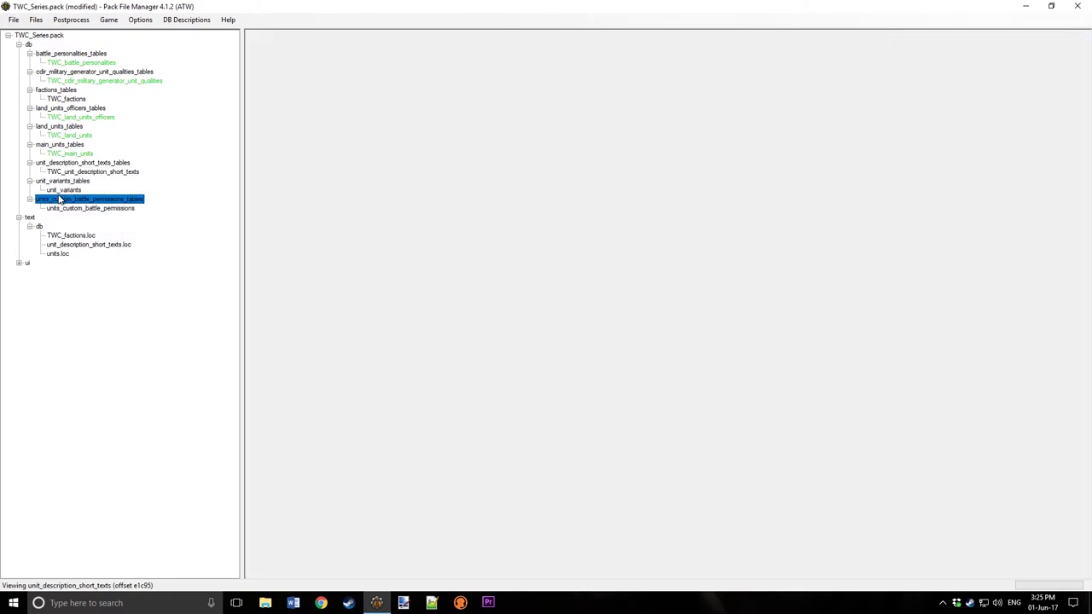
- Rename the unit_variants table in unit_variants_tables with the prefix TWC_
{"action": "left_click", "coordinate": [62, 190]}
{"action": "right_click", "coordinate": [59, 191]}
{"action": "left_click", "coordinate": [89, 221]}
{"action": "key", "text": "Home"}
{"action": "type", "text": "TWC_"}
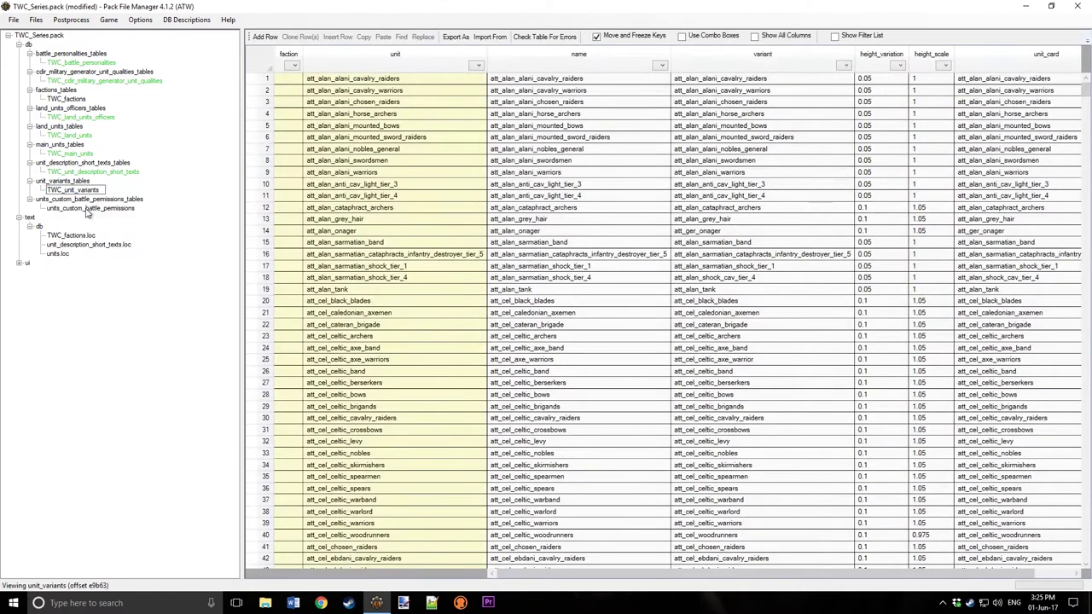
- Rename the units_custom_battle_permissions table with the prefix TWC_
{"action": "left_click", "coordinate": [77, 210]}
{"action": "right_click", "coordinate": [78, 211]}
{"action": "left_click", "coordinate": [107, 242]}
{"action": "key", "text": "Home"}
{"action": "type", "text": "TWC_"}
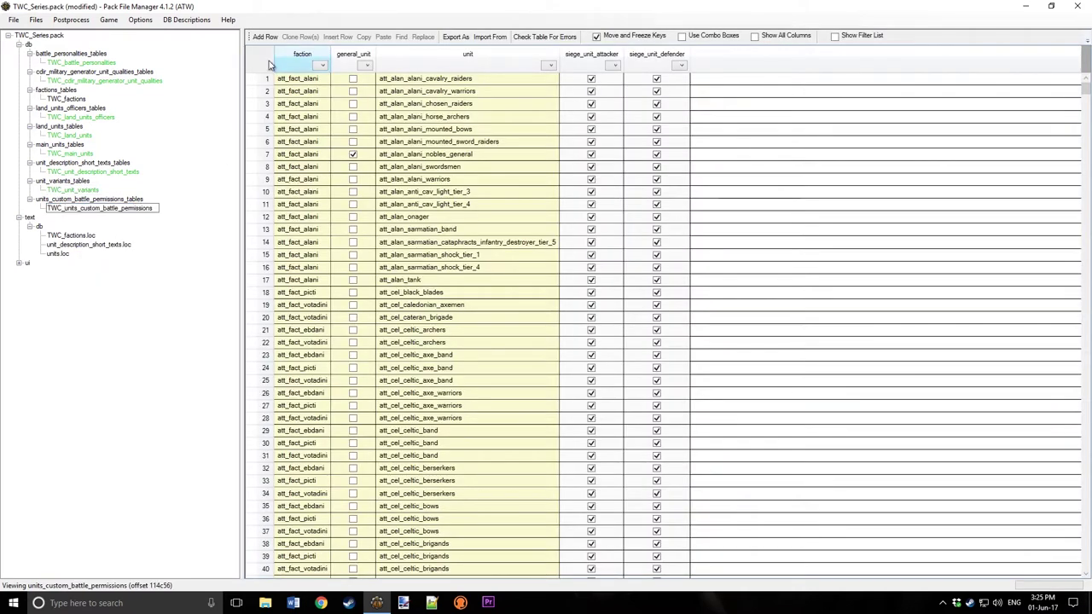
- Rename unit_description_short_texts.loc and units.loc in the text/db folder with the prefix TWC_
{"action": "left_click", "coordinate": [65, 246]}
{"action": "right_click", "coordinate": [66, 245]}
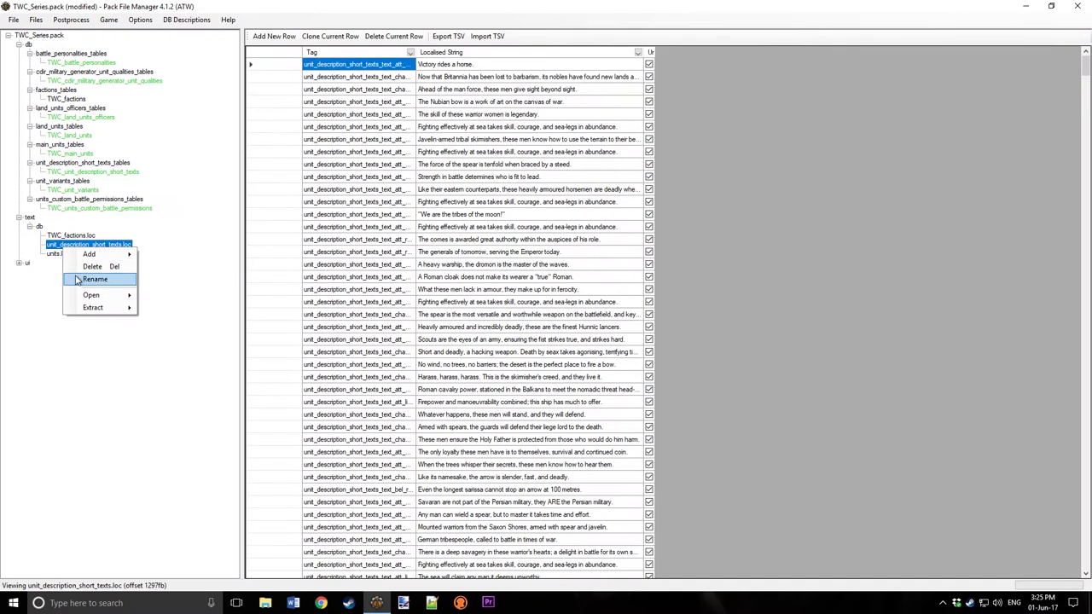
{"action": "left_click", "coordinate": [94, 276]}
{"action": "key", "text": "Home"}
{"action": "type", "text": "TWC_"}
- Save TWC_Series.pack with the renamed tables and localisation files
{"action": "left_click", "coordinate": [65, 146]}
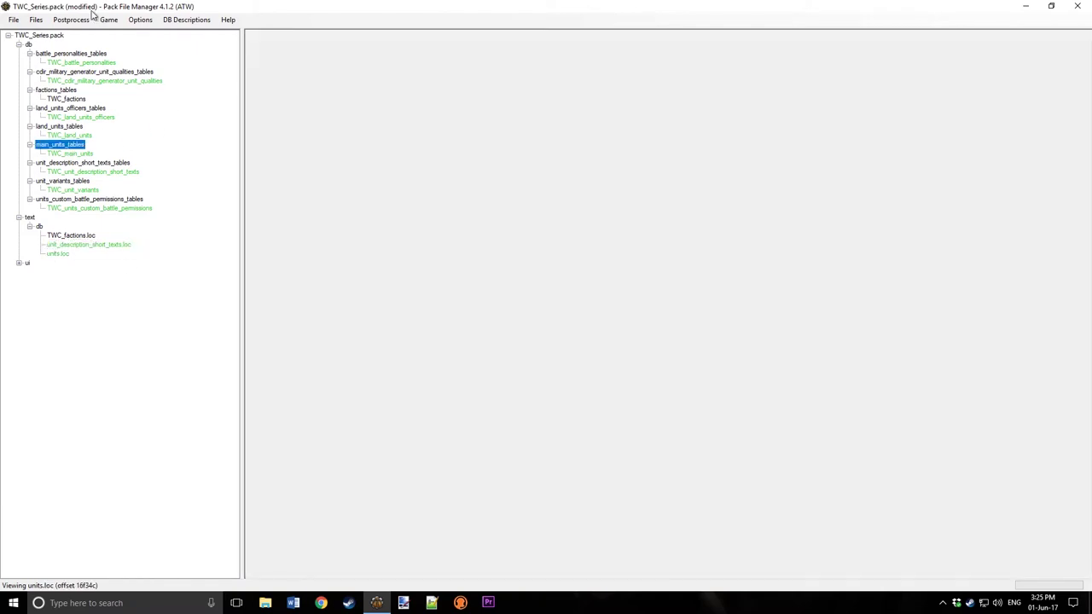
{"action": "left_click", "coordinate": [13, 19]}
{"action": "left_click", "coordinate": [50, 86]}
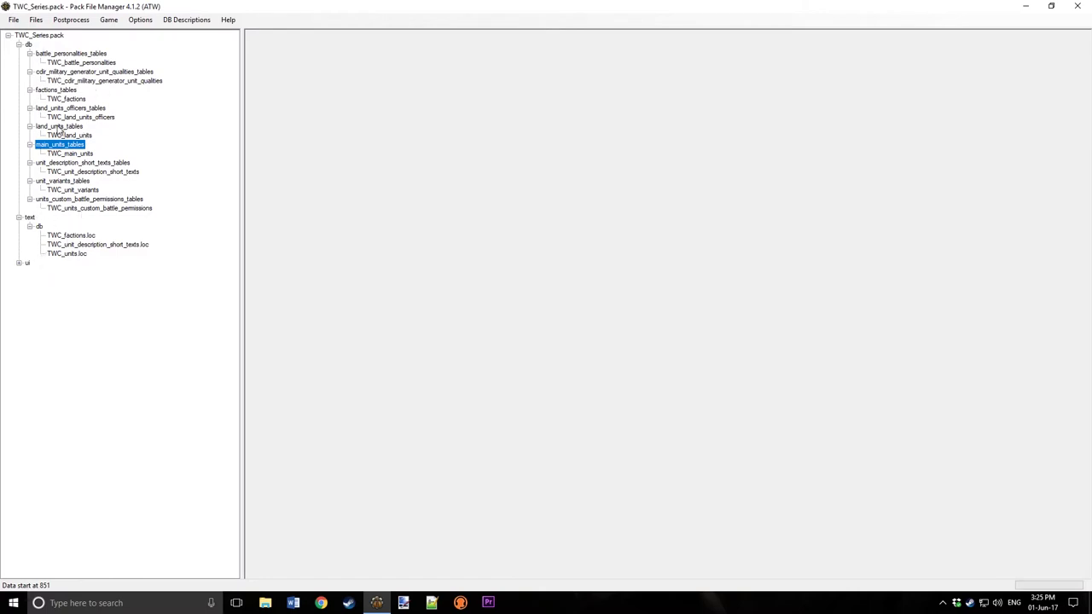
- Check the TWC_factions table, and sort the TWC_land_units table by its man_animation column
{"action": "left_click", "coordinate": [81, 108]}
{"action": "left_click", "coordinate": [79, 100]}
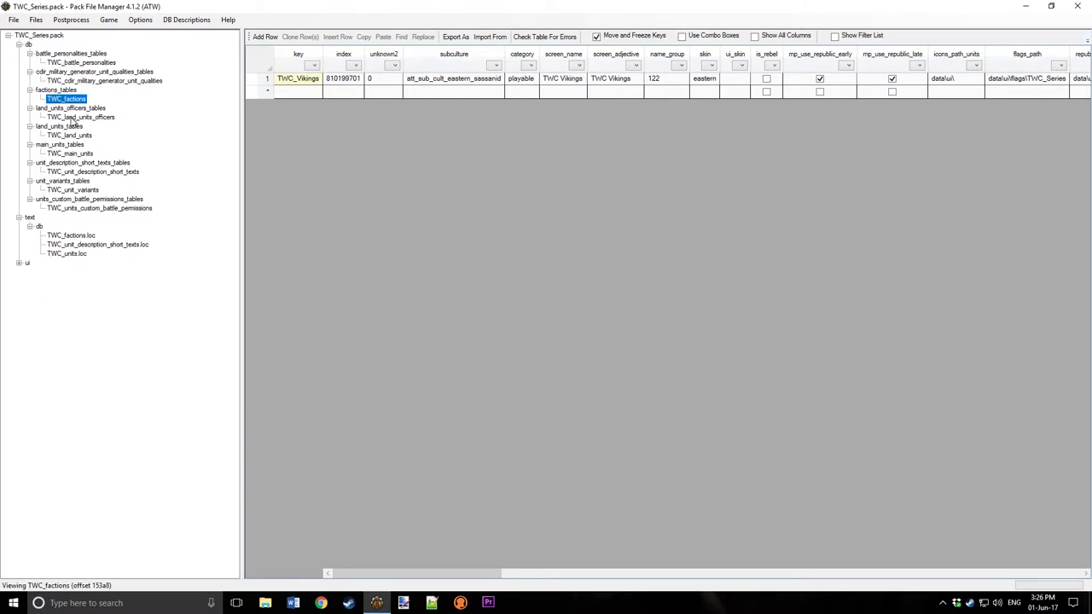
{"action": "left_click", "coordinate": [81, 138]}
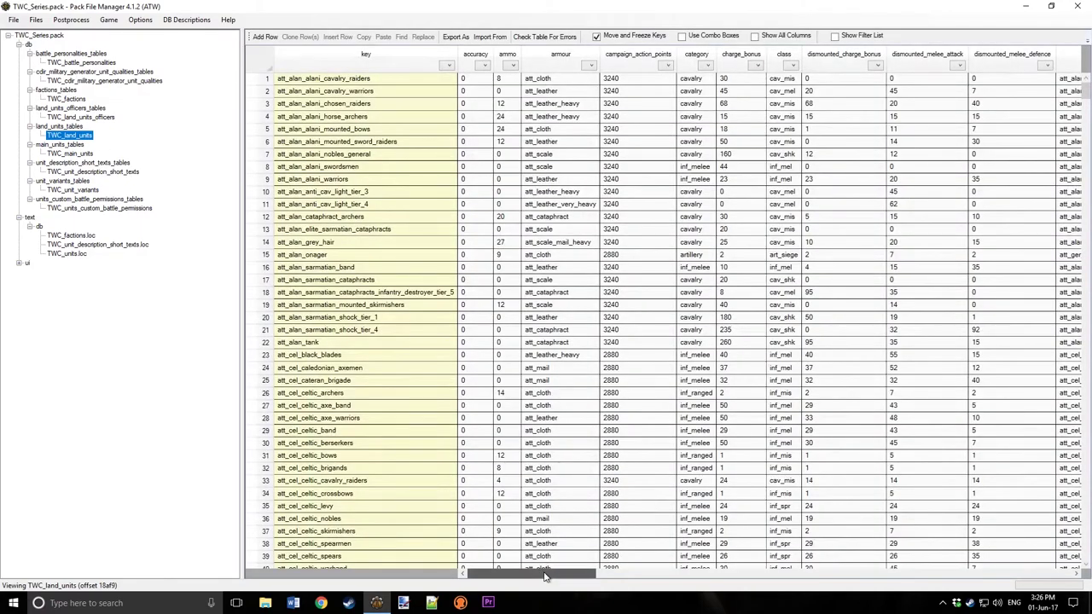
{"action": "left_click_drag", "start_coordinate": [544, 574], "coordinate": [655, 591]}
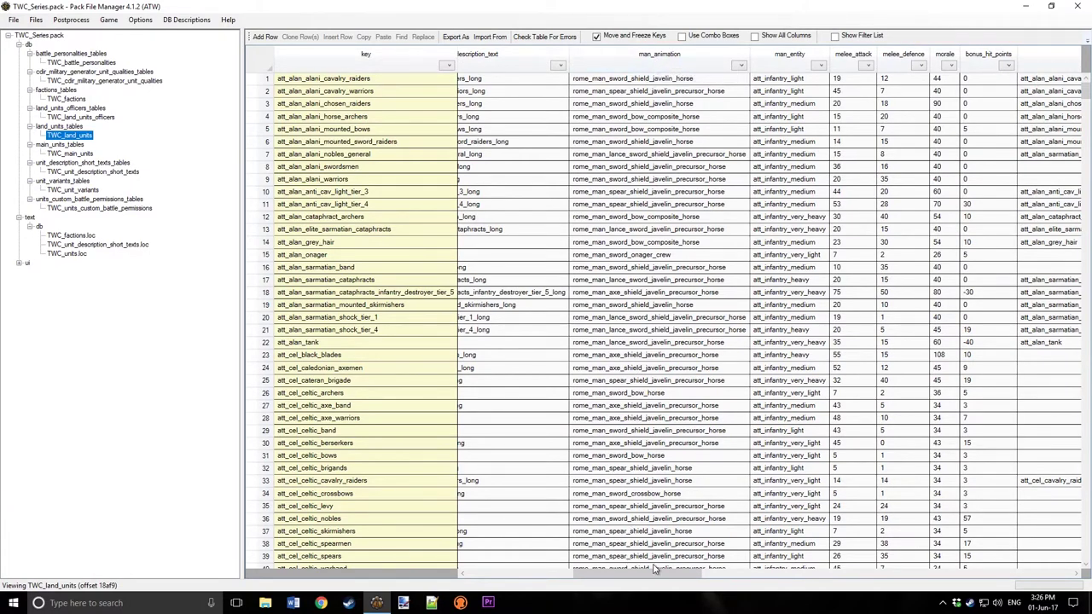
{"action": "mouse_move", "coordinate": [657, 573]}
{"action": "left_mouse_down"}
{"action": "mouse_move", "coordinate": [450, 578]}
{"action": "mouse_move", "coordinate": [659, 566]}
{"action": "left_mouse_up"}
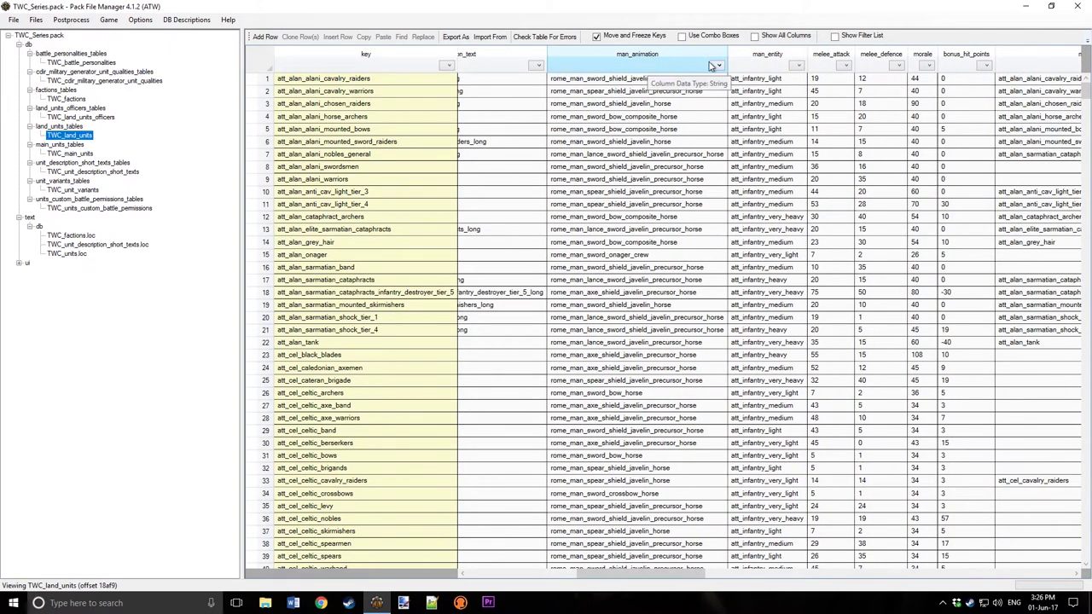
{"action": "left_click", "coordinate": [650, 69]}
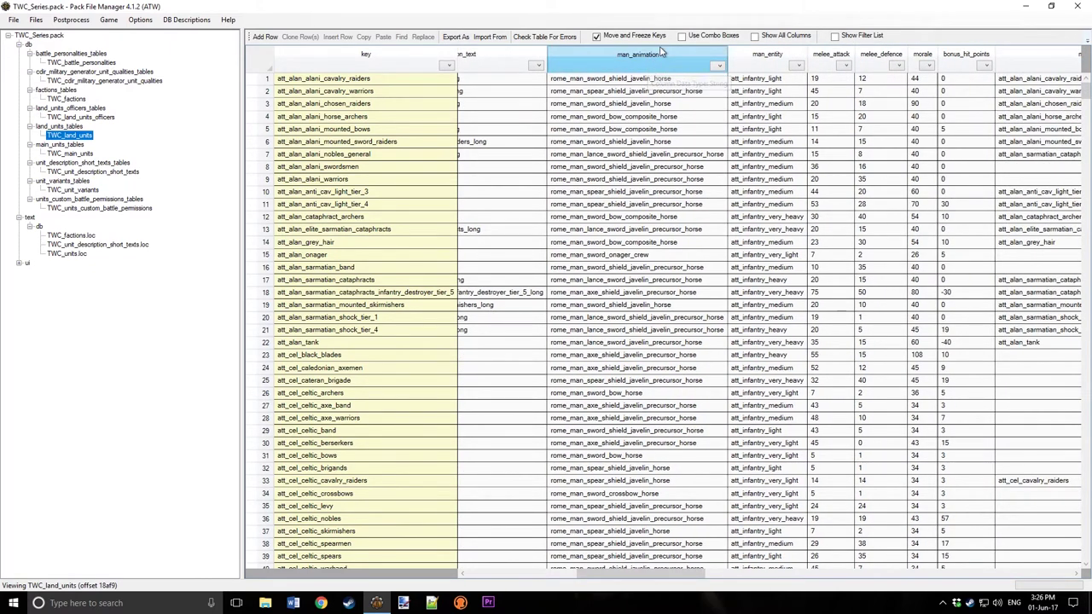
- Delete all rows above att_cel_black_blades in the TWC_land_units table, sorted by man_animation
{"action": "left_click", "coordinate": [259, 78]}
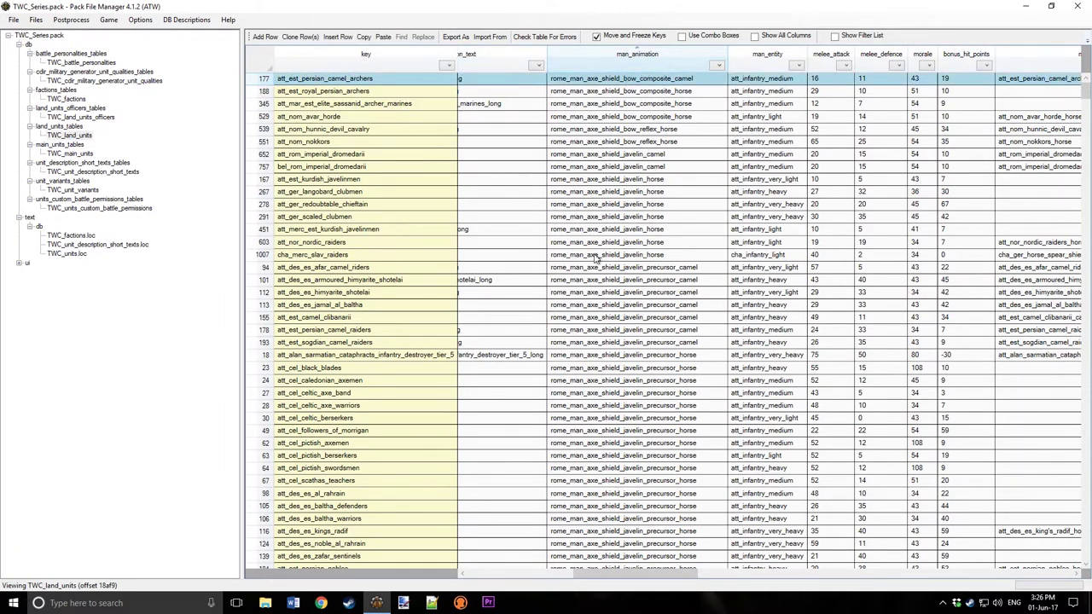
{"action": "scroll", "coordinate": [621, 268], "scroll_direction": "down", "scroll_amount": 2}
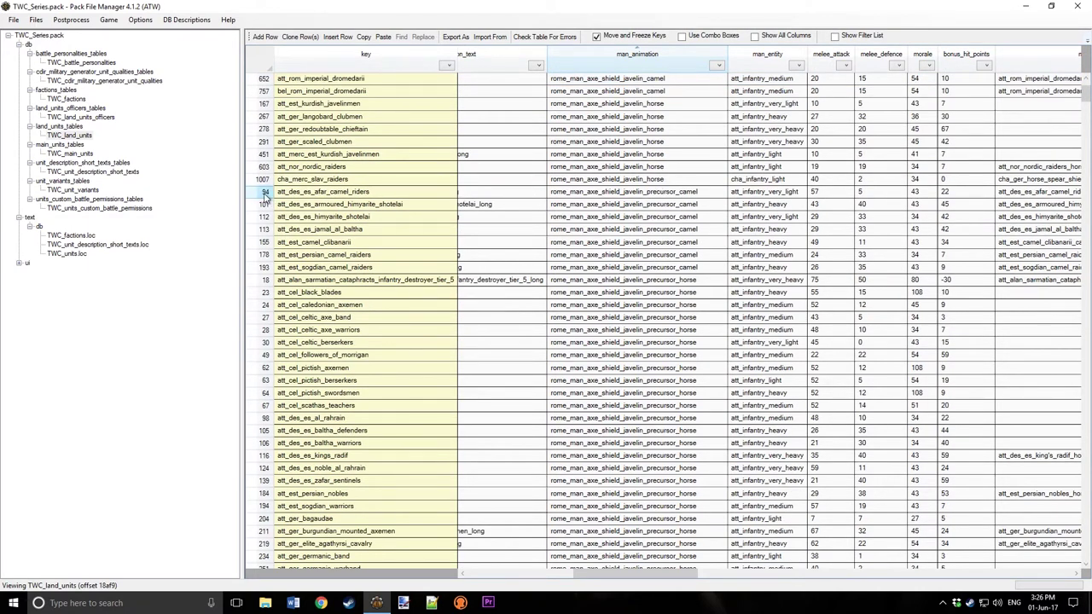
{"action": "scroll", "coordinate": [635, 226], "scroll_direction": "down", "scroll_amount": 5}
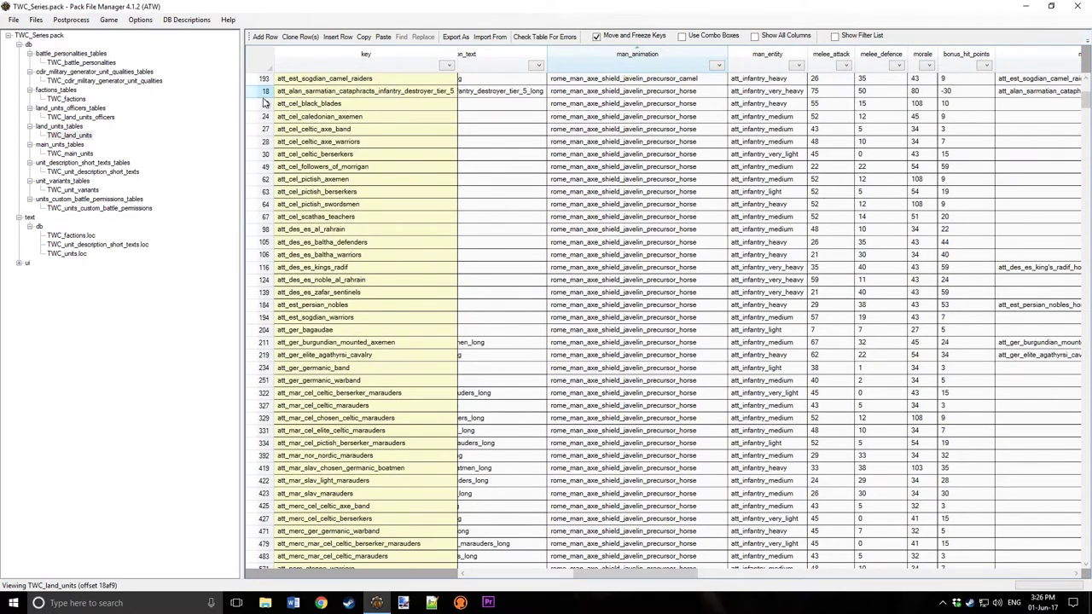
{"action": "left_click_drag", "start_coordinate": [259, 79], "coordinate": [258, 94]}
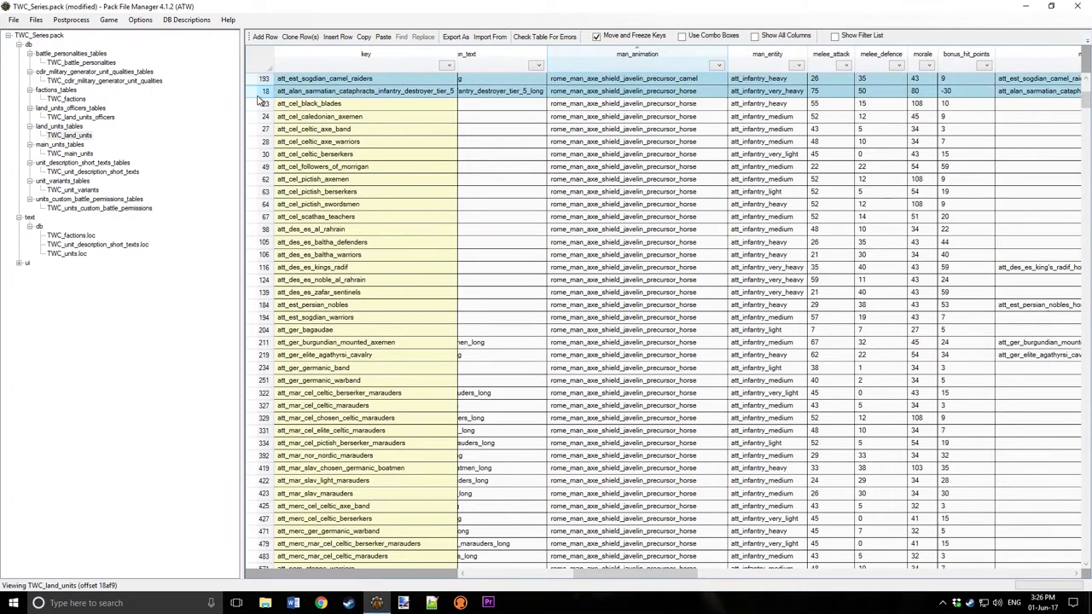
{"action": "key", "text": "Delete"}
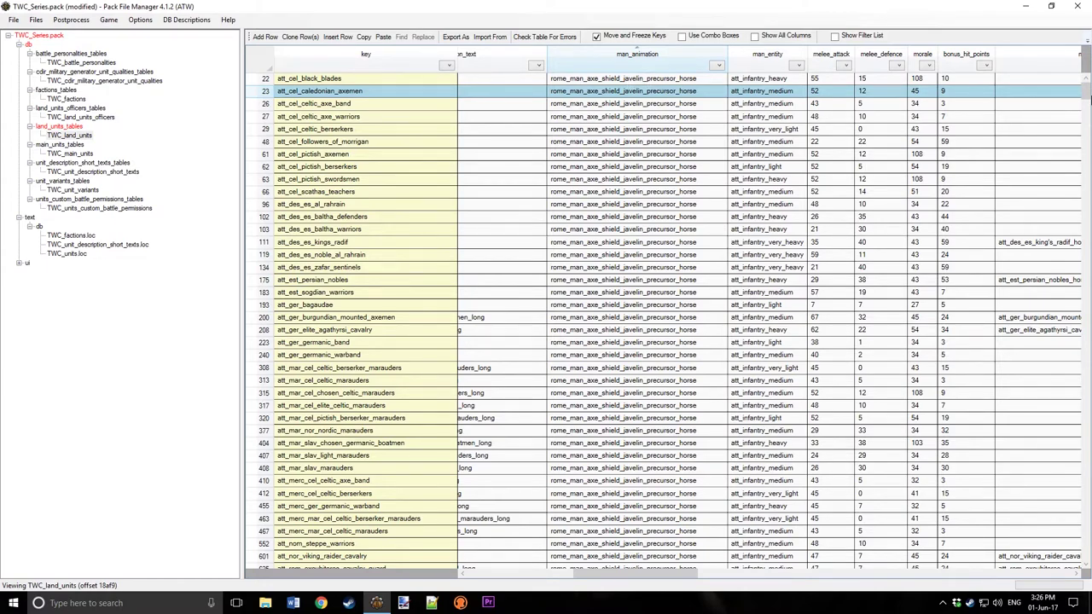
- Delete the TWC_land_units rows from att_cel_caledonian_axemen through att_merc_des_garamantian_lancers, keeping att_cel_black_blades and att_merc_est_savaran_cataphracts
{"action": "left_click_drag", "start_coordinate": [1087, 94], "coordinate": [1082, 142]}
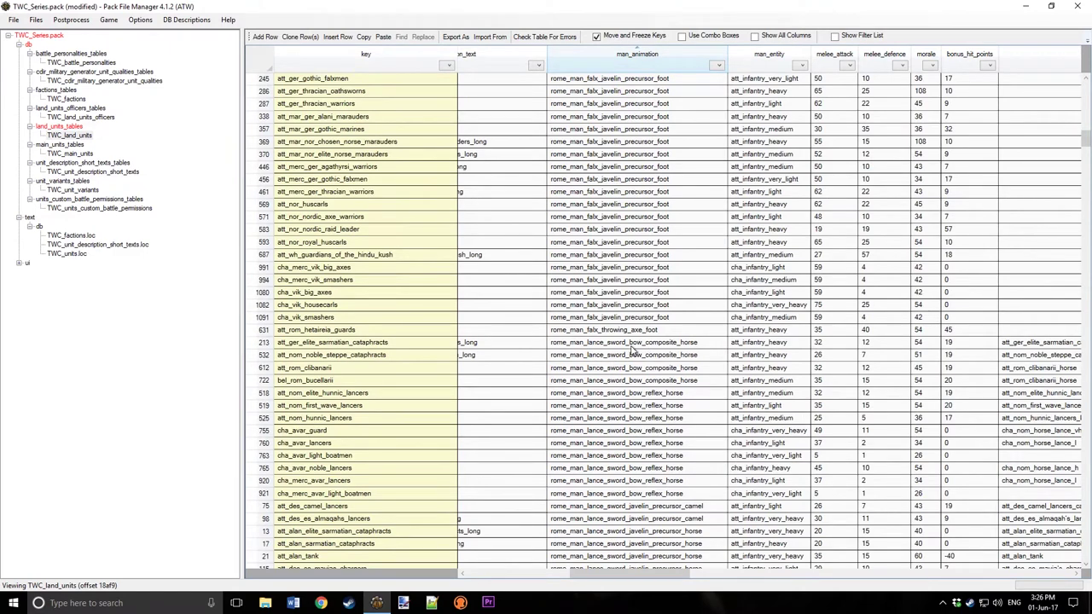
{"action": "scroll", "coordinate": [633, 350], "scroll_direction": "down", "scroll_amount": 3}
{"action": "scroll", "coordinate": [644, 325], "scroll_direction": "down", "scroll_amount": 2}
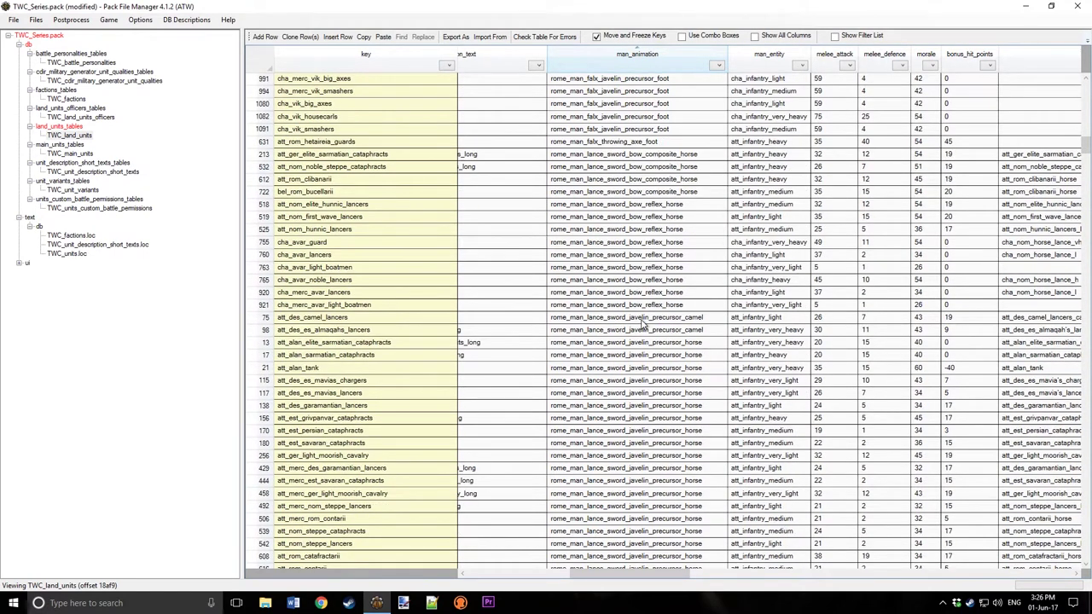
{"action": "left_click", "coordinate": [249, 306], "text": "shift"}
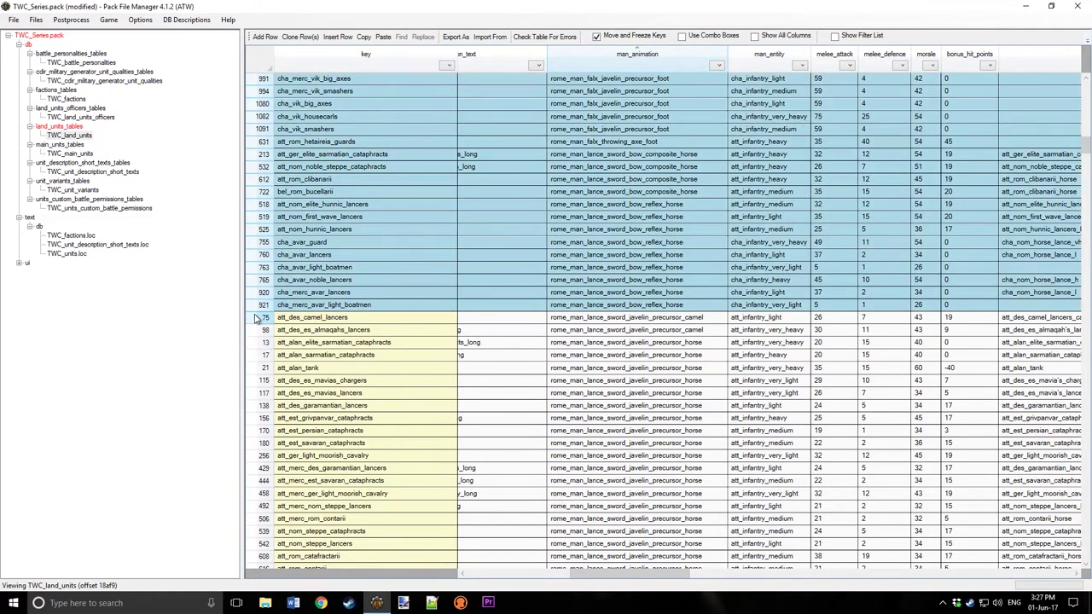
{"action": "scroll", "coordinate": [711, 316], "scroll_direction": "down", "scroll_amount": 3}
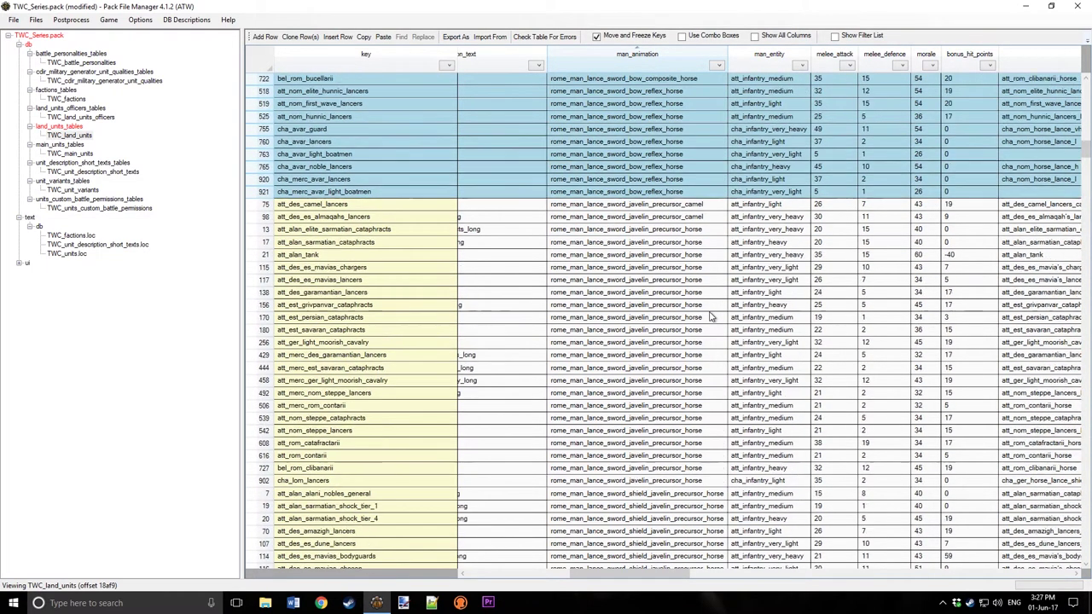
{"action": "left_click", "coordinate": [264, 356], "text": "shift"}
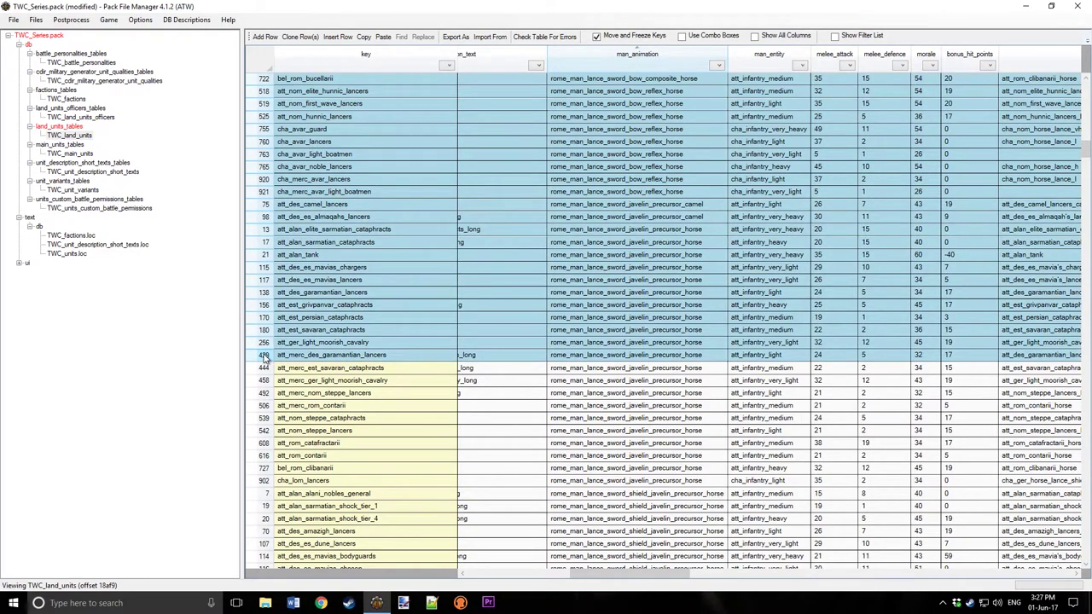
{"action": "key", "text": "Delete"}
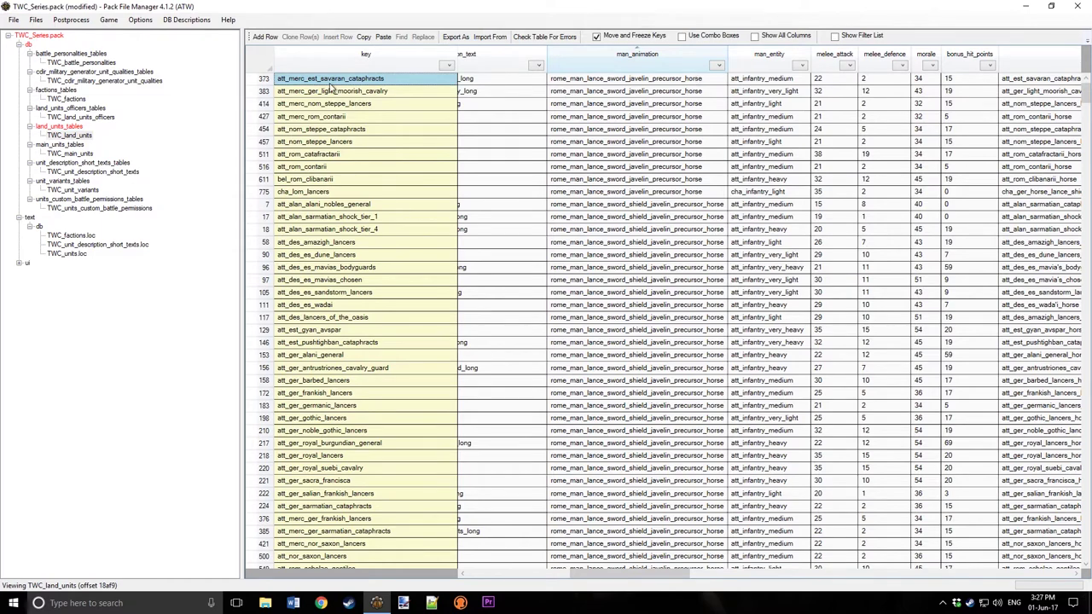
- Delete every TWC_land_units row from att_merc_ger_light_moorish_cavalry through the last one, att_mar_ger_elite_vandal_marauders
{"action": "left_click", "coordinate": [261, 90]}
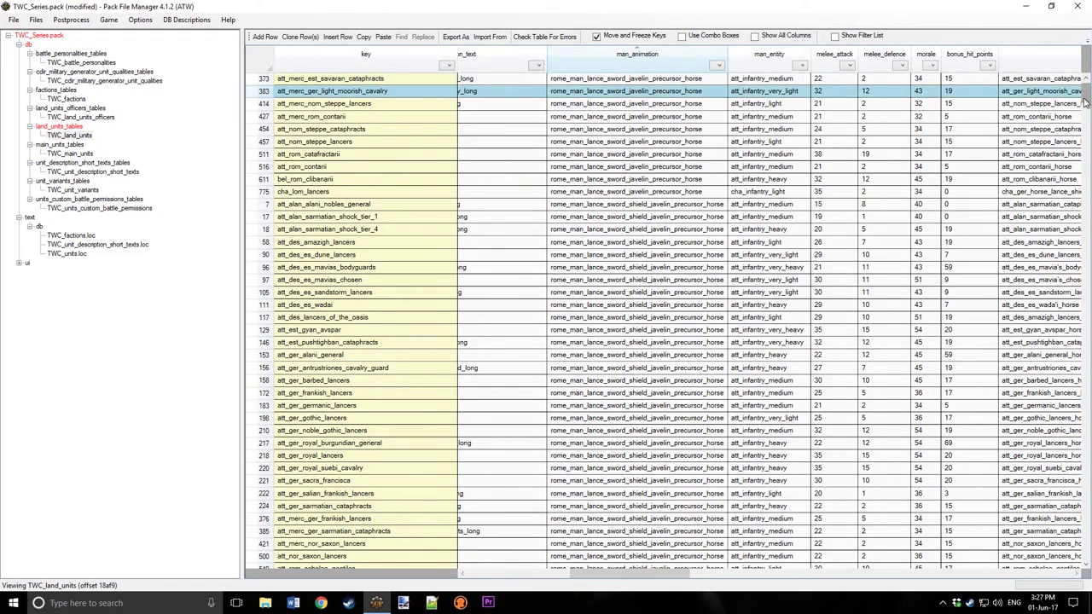
{"action": "left_click_drag", "start_coordinate": [1086, 111], "coordinate": [1086, 184]}
{"action": "left_click", "coordinate": [1086, 550]}
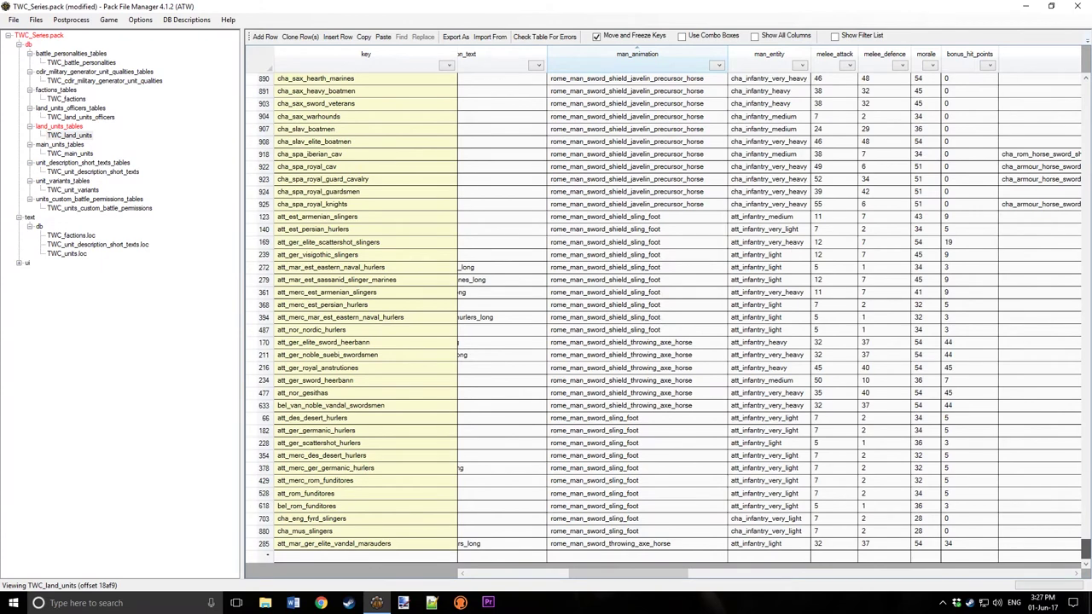
{"action": "left_click", "coordinate": [258, 545], "text": "shift"}
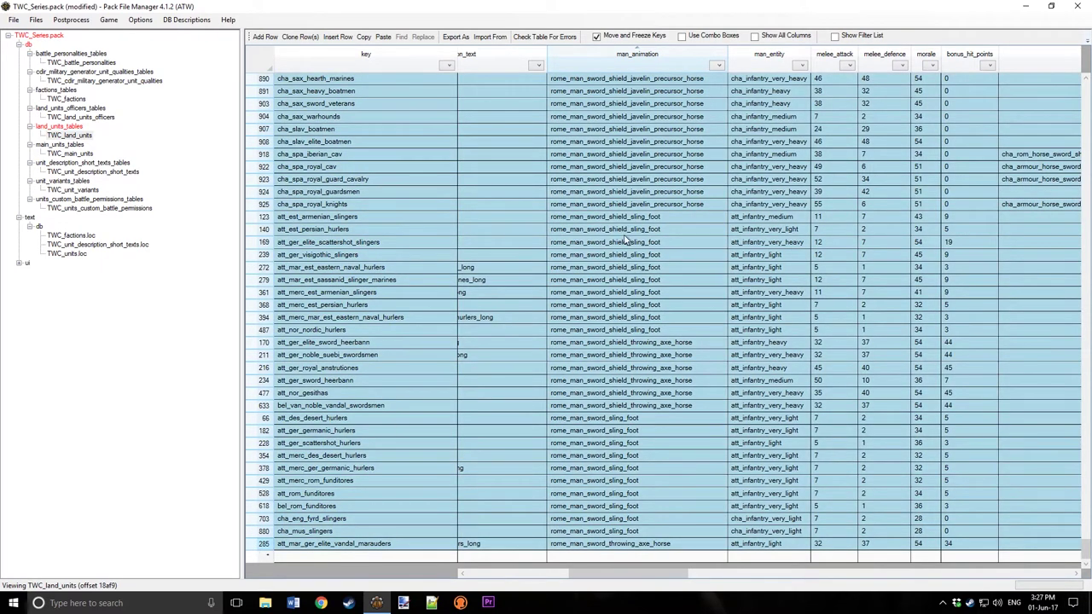
{"action": "key", "text": "Delete"}
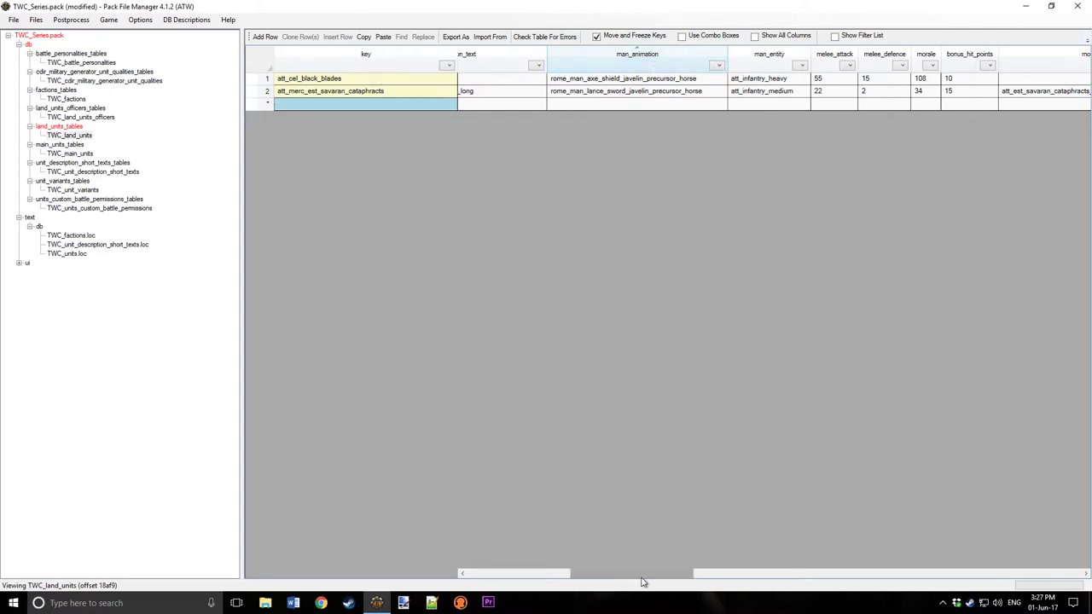
{"action": "left_click_drag", "start_coordinate": [643, 582], "coordinate": [389, 581]}
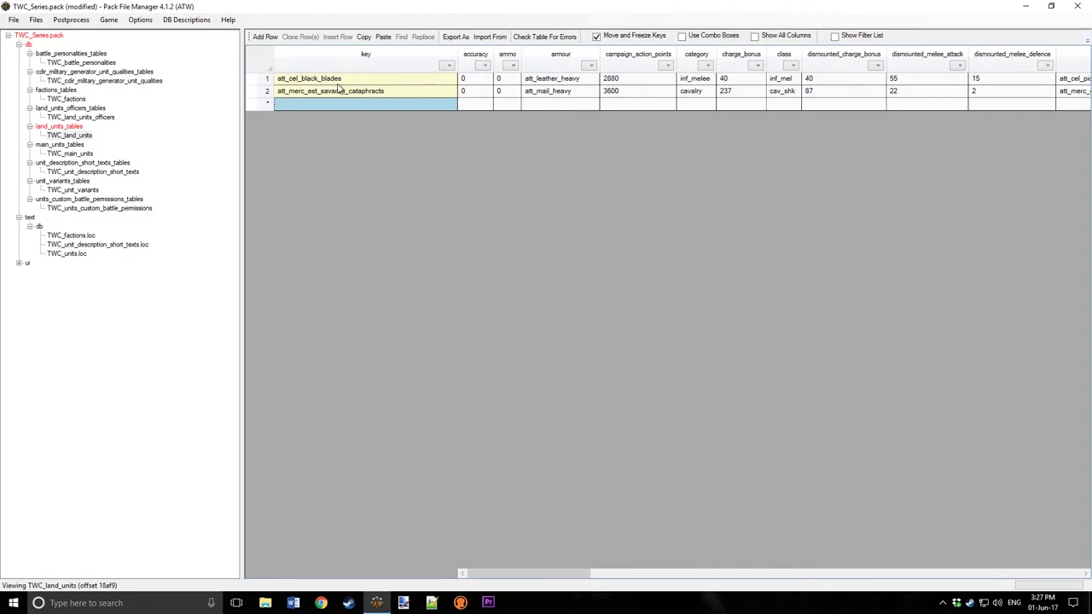
- In the TWC_main_units table, delete the rows from att_alan_alani_cavalry_raiders through att_alan_tank
{"action": "left_click", "coordinate": [71, 154]}
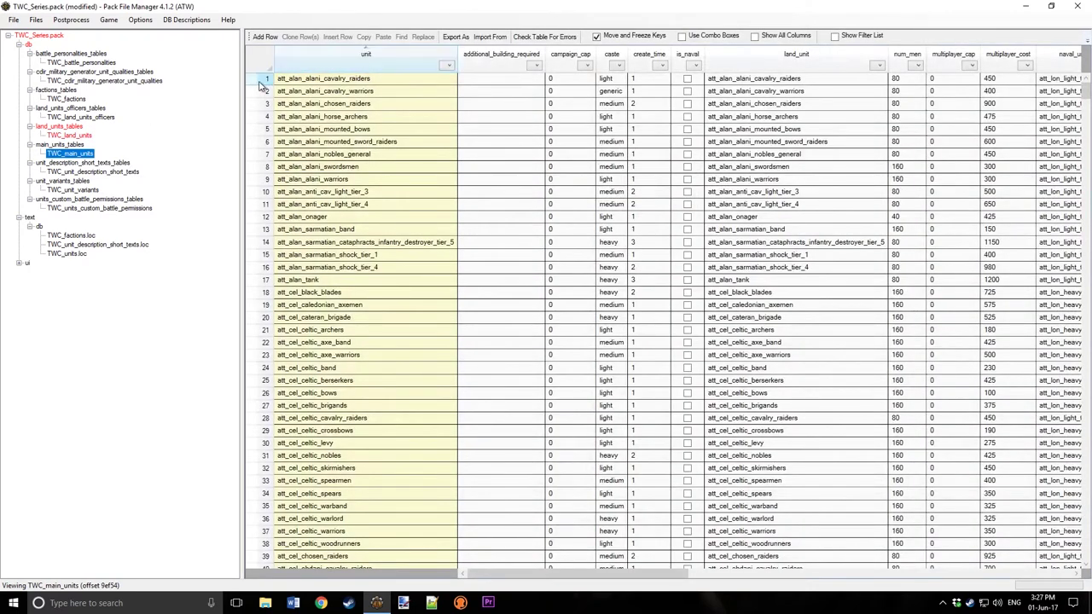
{"action": "left_click", "coordinate": [720, 79]}
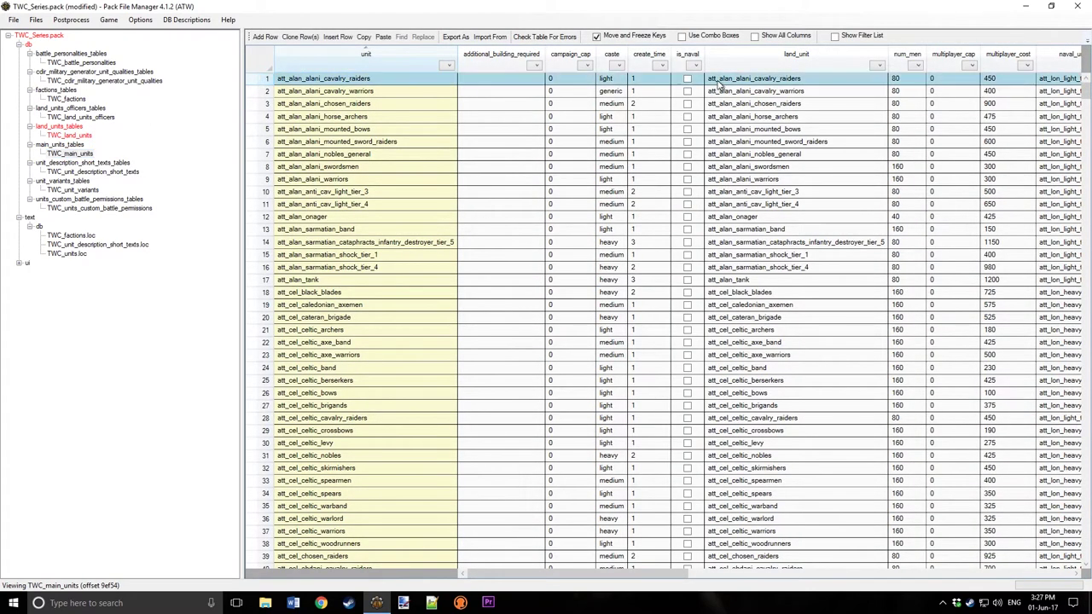
{"action": "left_click_drag", "start_coordinate": [1086, 88], "coordinate": [1087, 106]}
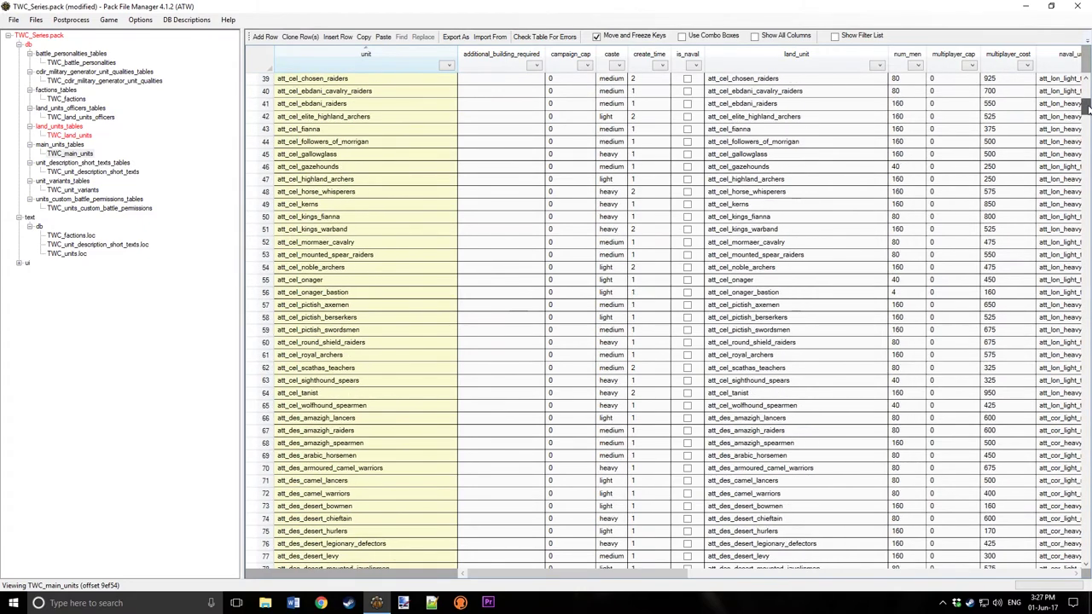
{"action": "scroll", "coordinate": [288, 286], "scroll_direction": "up", "scroll_amount": 13}
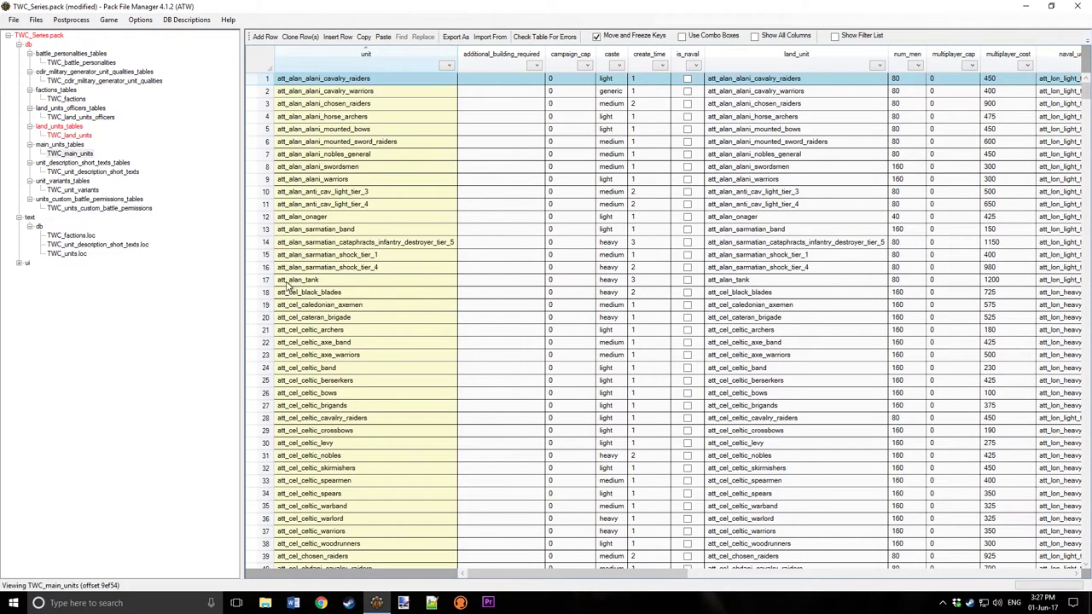
{"action": "left_click", "coordinate": [264, 281], "text": "shift"}
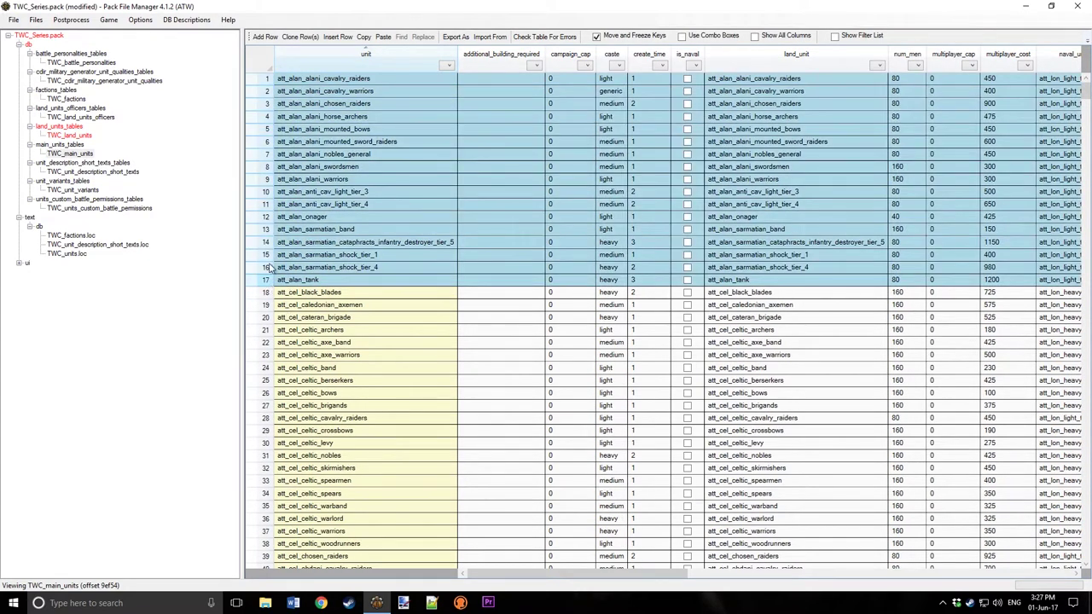
{"action": "key", "text": "Delete"}
- Delete the TWC_main_units rows from att_cel_caledonian_axemen through att_merc_est_persian_skirmishers, keeping att_cel_black_blades
{"action": "left_click", "coordinate": [68, 136]}
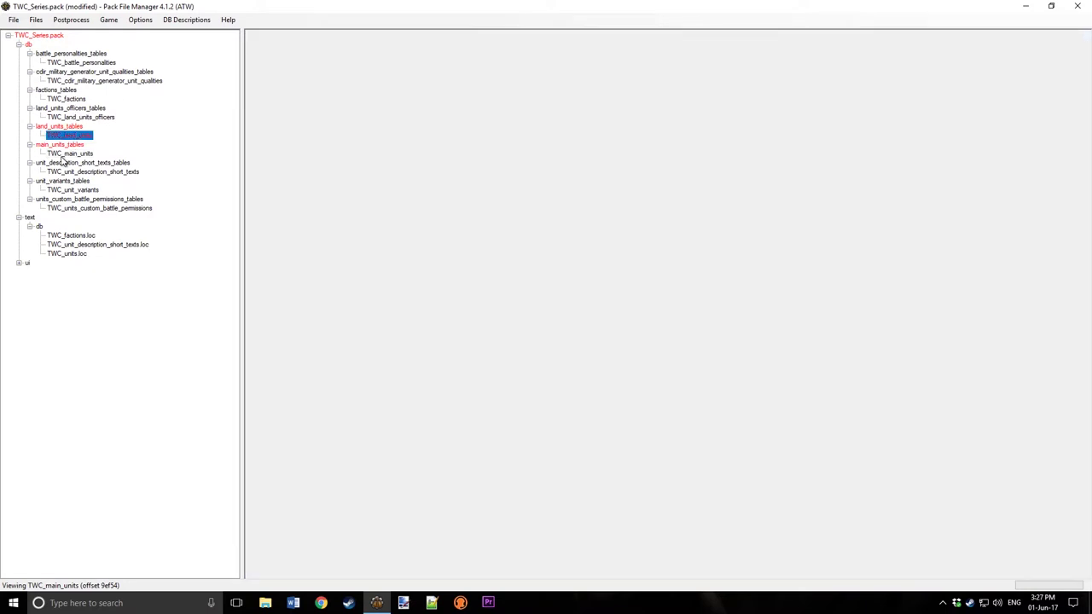
{"action": "left_click", "coordinate": [67, 155]}
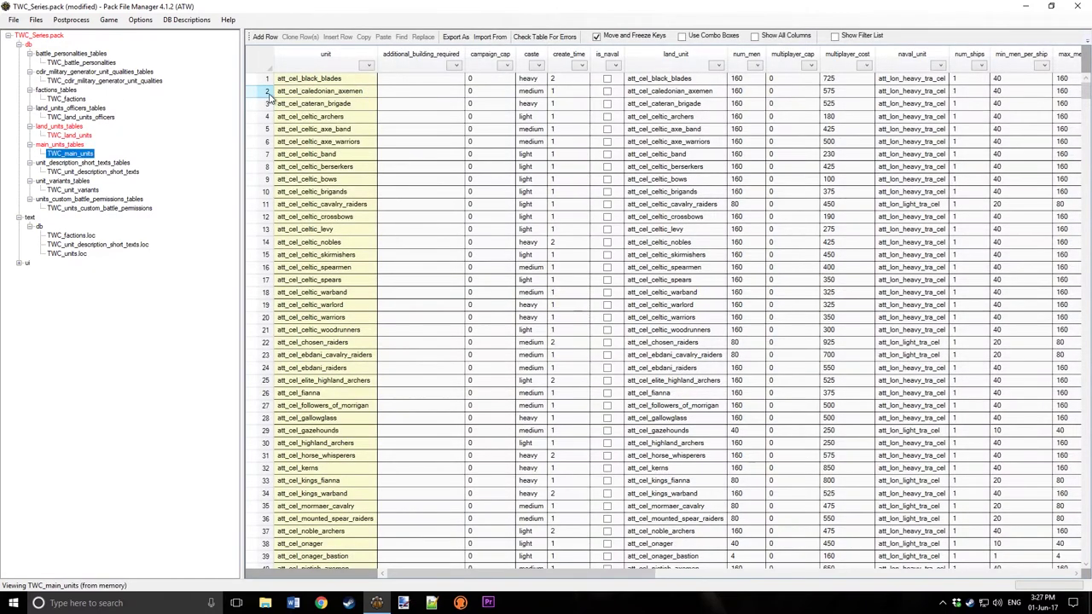
{"action": "left_click", "coordinate": [267, 91]}
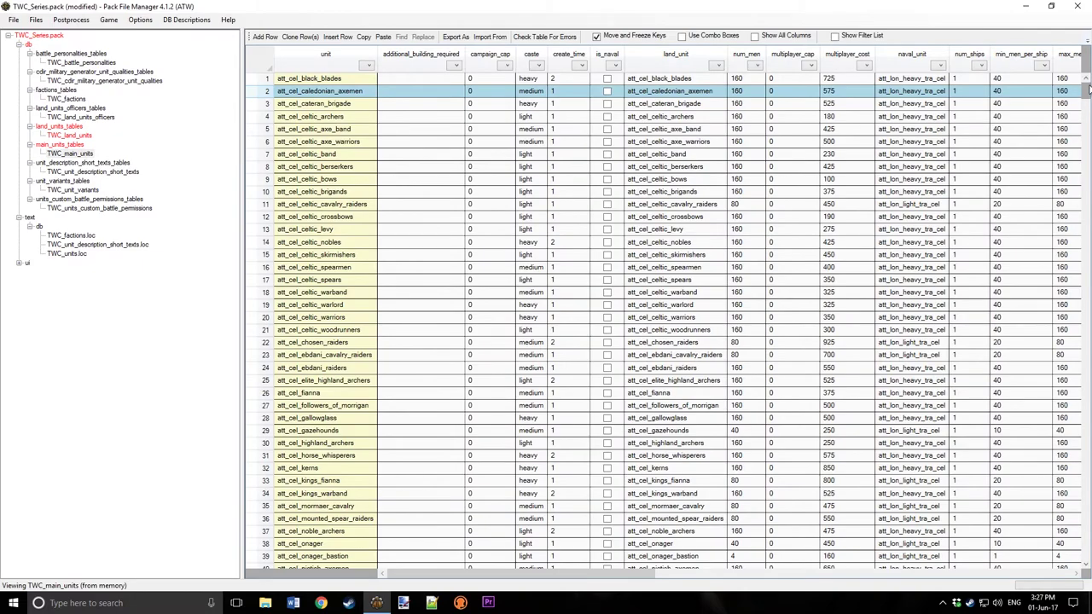
{"action": "left_click_drag", "start_coordinate": [1087, 90], "coordinate": [1086, 218]}
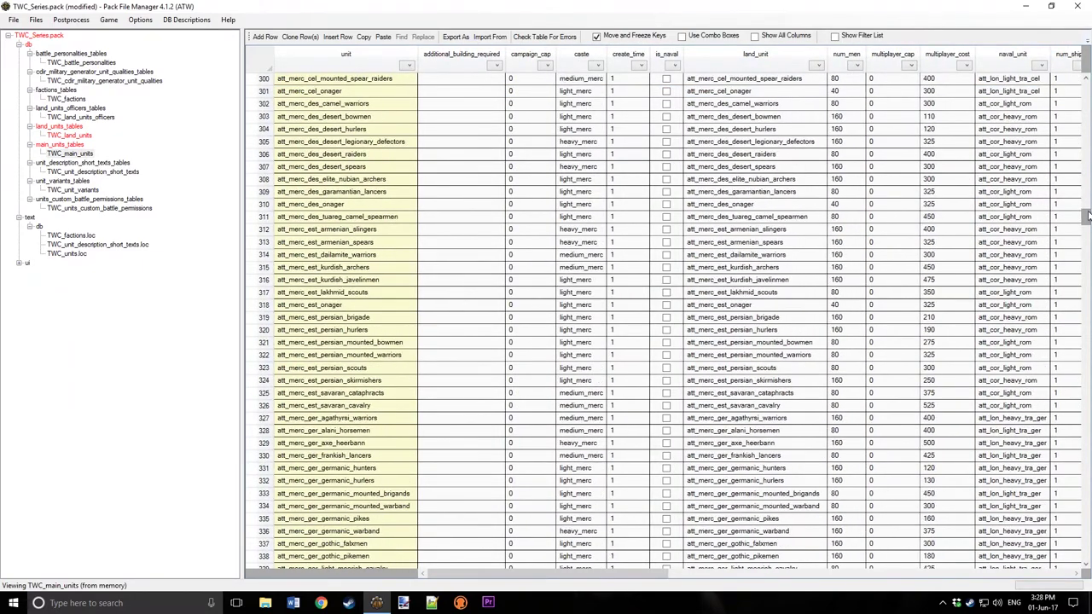
{"action": "left_click", "coordinate": [261, 382], "text": "shift"}
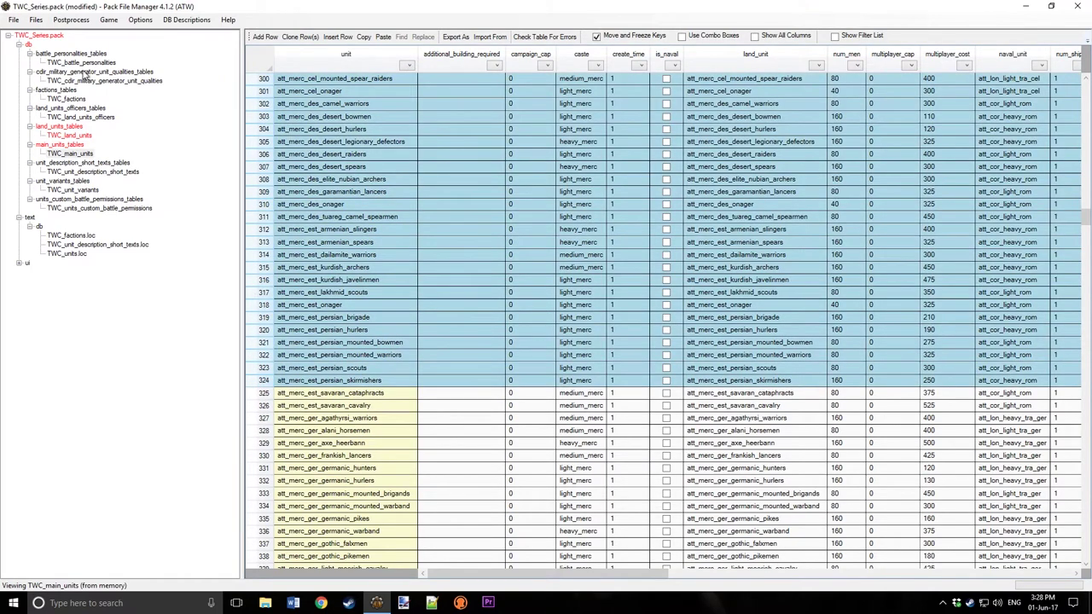
{"action": "key", "text": "Delete"}
- Check the unit keys in TWC_land_units, and delete the TWC_main_units rows from att_merc_est_savaran_cavalry through cha_vik_warlords_companions
{"action": "left_click", "coordinate": [68, 136]}
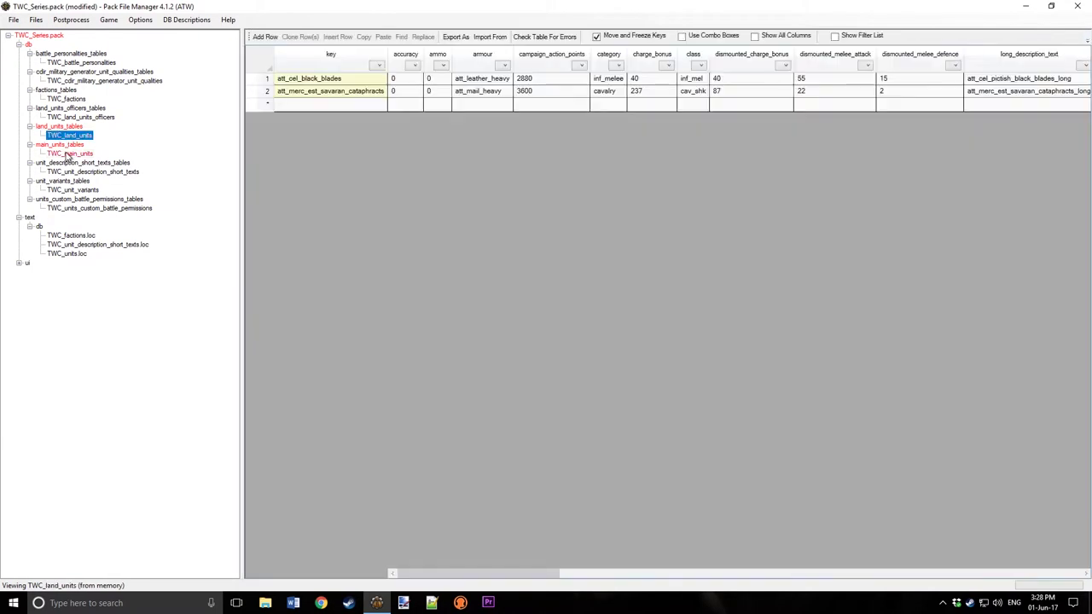
{"action": "left_click", "coordinate": [68, 154]}
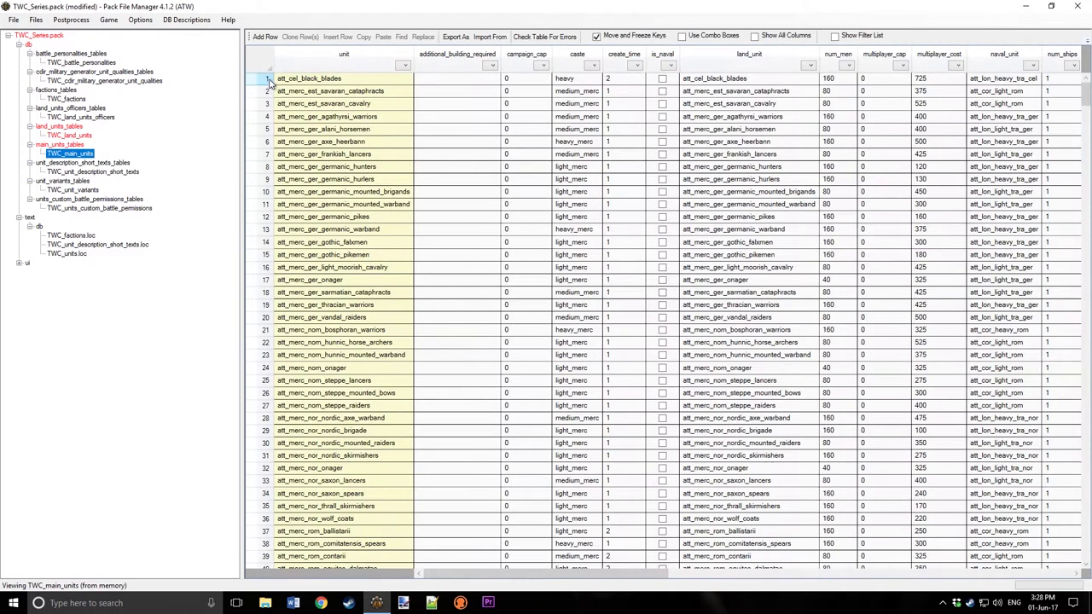
{"action": "left_click", "coordinate": [263, 103]}
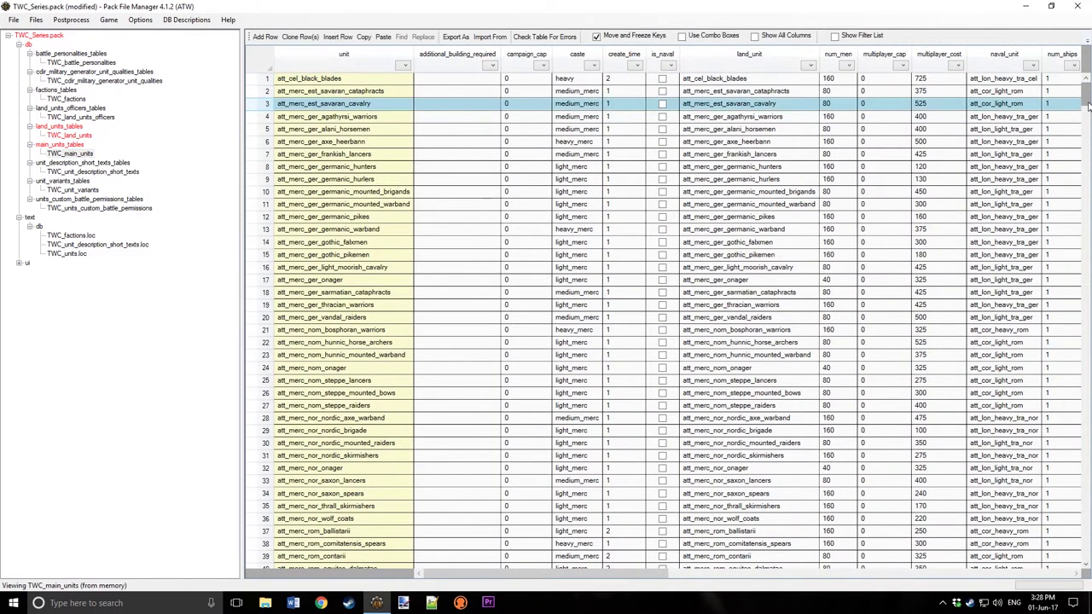
{"action": "left_click_drag", "start_coordinate": [1086, 97], "coordinate": [1087, 570]}
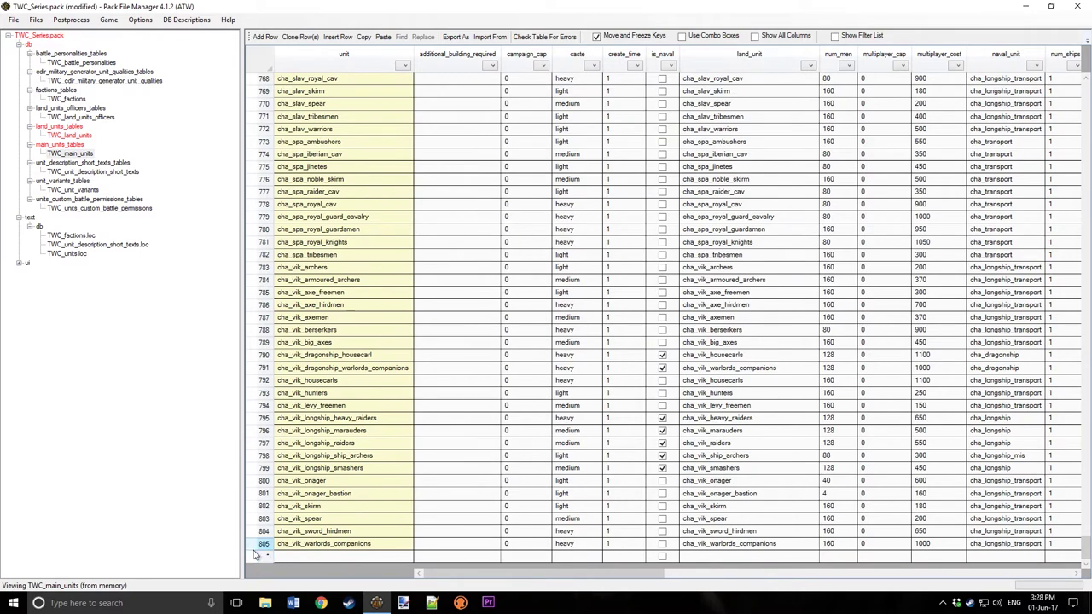
{"action": "left_click", "coordinate": [249, 551], "text": "shift"}
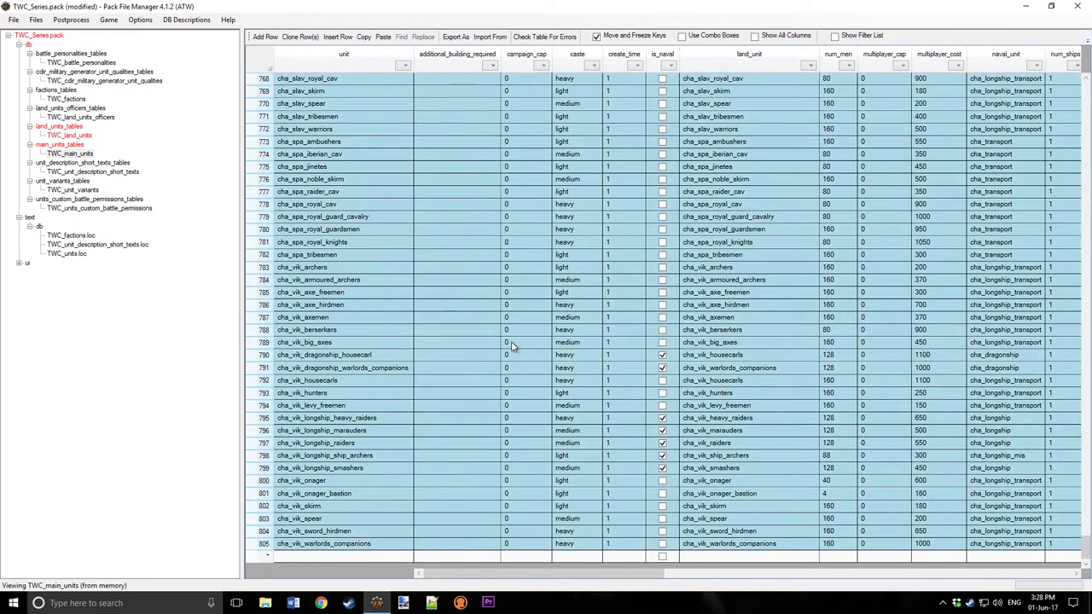
{"action": "key", "text": "Delete"}
- Delete all rows of the TWC_unit_description_short_texts table except the first, at_cel_celtic_axe_warriors_short
{"action": "left_click", "coordinate": [88, 173]}
{"action": "left_click", "coordinate": [261, 90]}
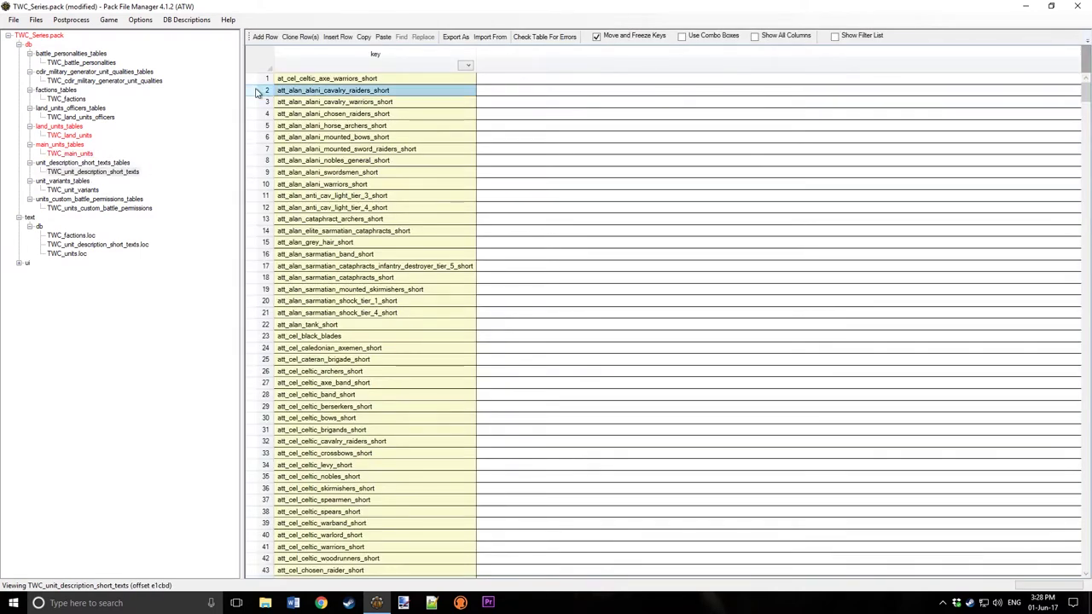
{"action": "left_click_drag", "start_coordinate": [1084, 111], "coordinate": [1087, 576]}
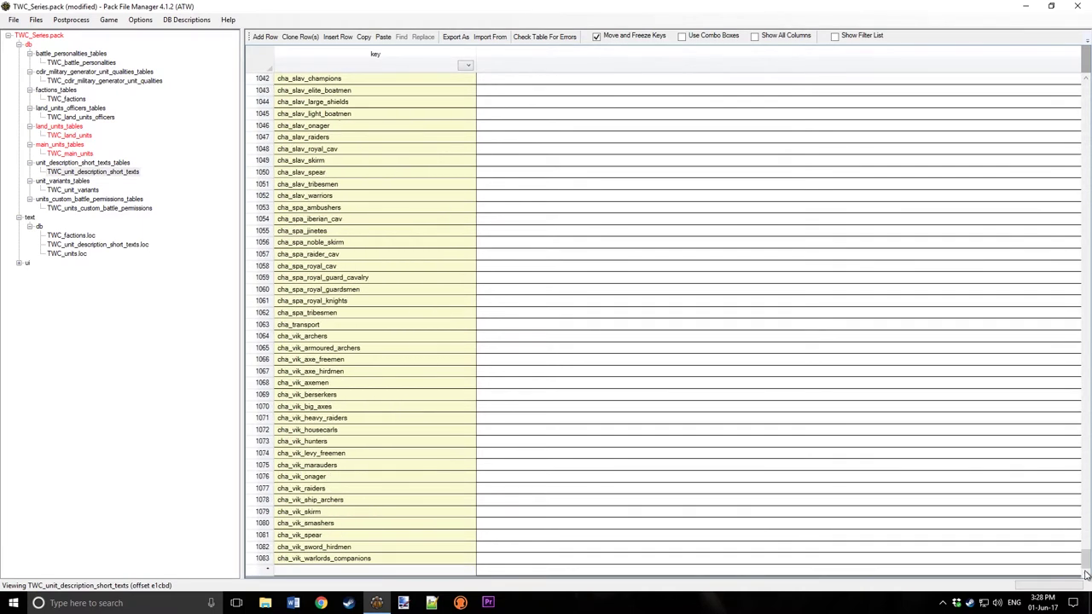
{"action": "left_click", "coordinate": [262, 558], "text": "shift"}
{"action": "key", "text": "Delete"}
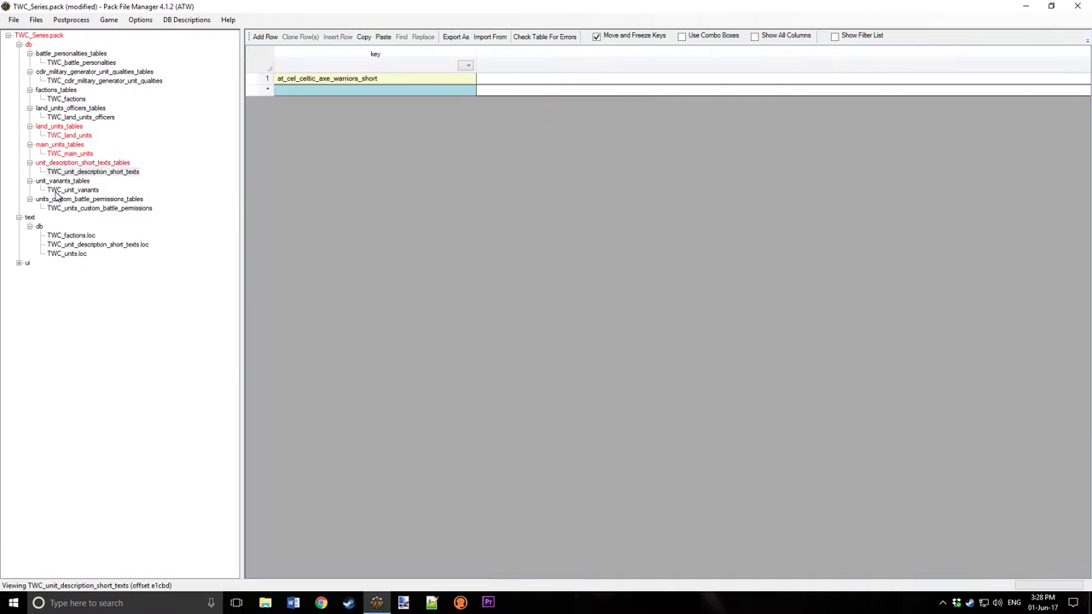
- Delete all rows of the TWC_unit_variants table except the last, cha_vik_warlords_companions
{"action": "left_click", "coordinate": [62, 189]}
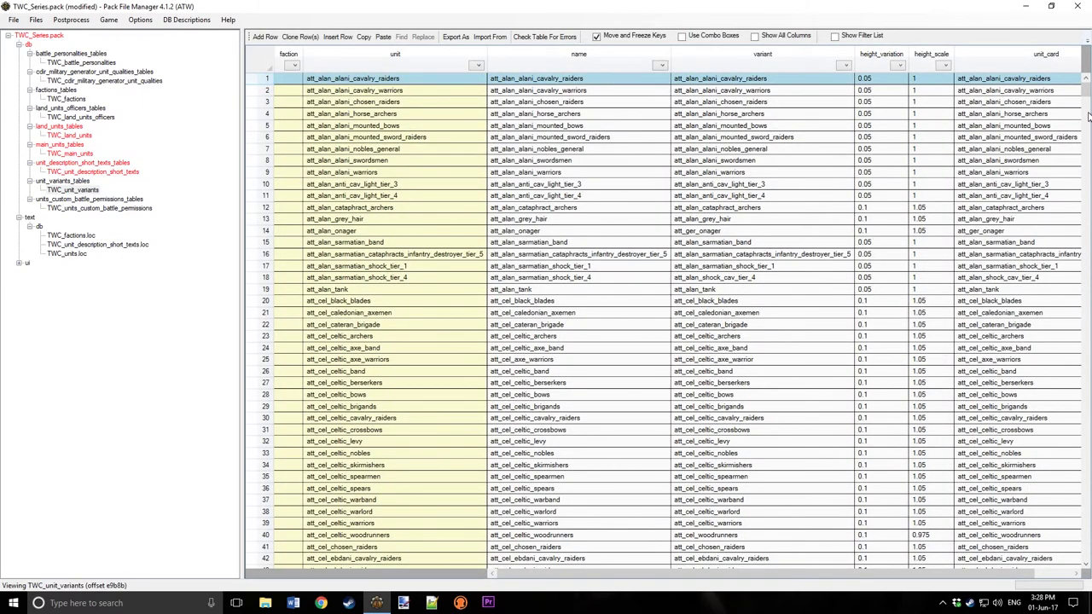
{"action": "left_click_drag", "start_coordinate": [1086, 86], "coordinate": [1082, 556]}
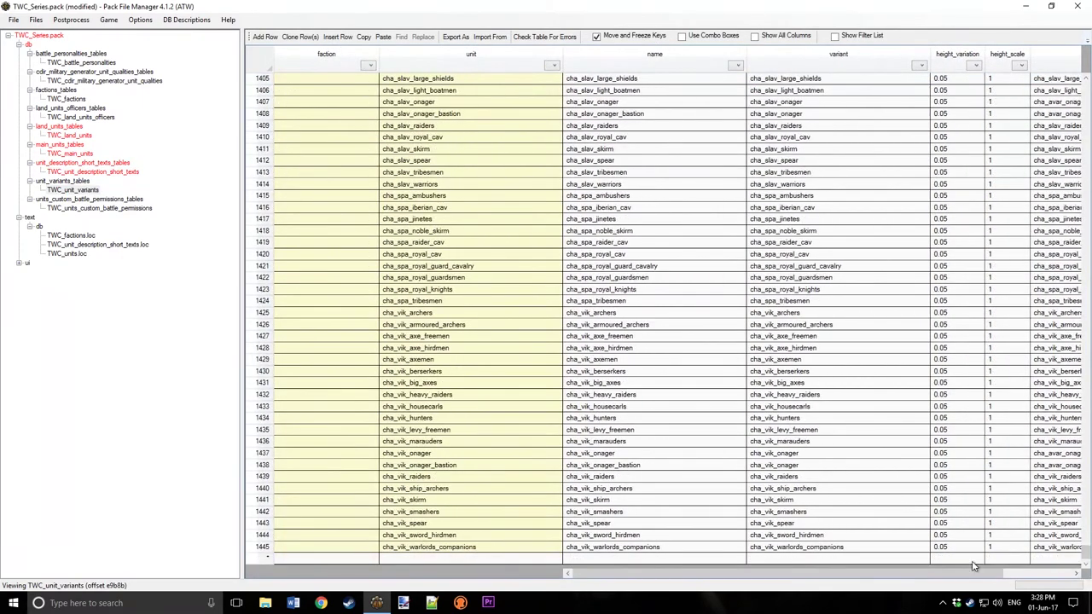
{"action": "left_click", "coordinate": [262, 535], "text": "shift"}
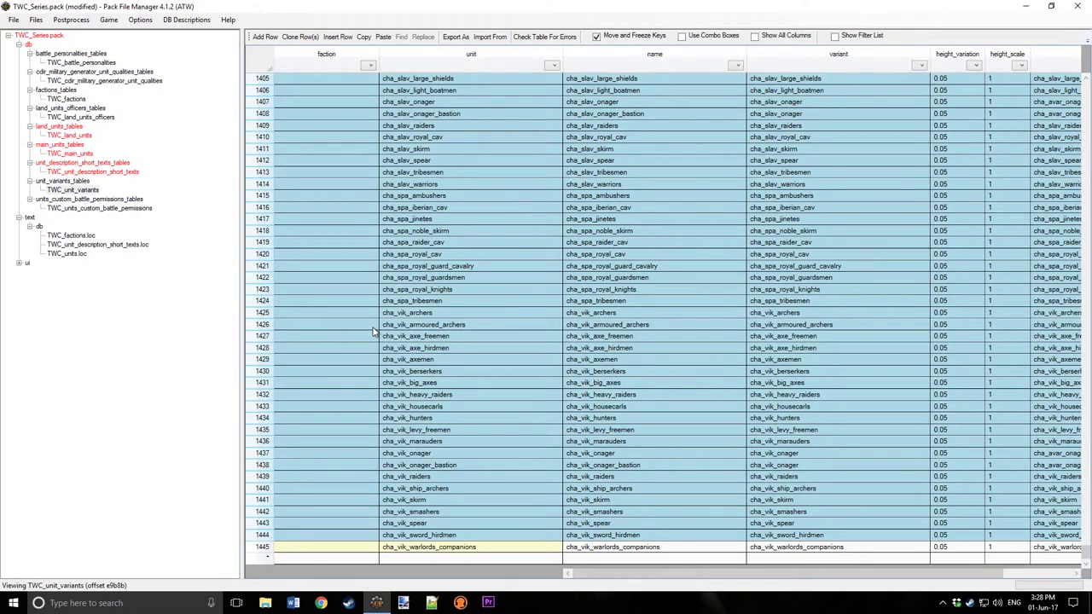
{"action": "key", "text": "Delete"}
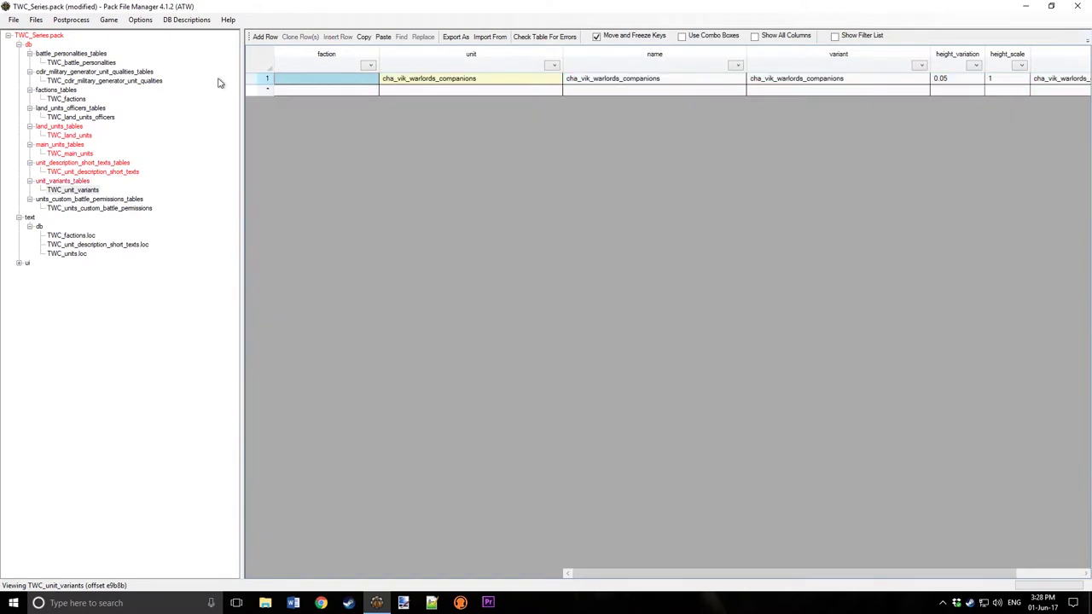
- Delete all rows of the TWC_units_custom_battle_permissions table except the first, att_alan_alani_cavalry_raiders
{"action": "left_click", "coordinate": [89, 208]}
{"action": "left_click", "coordinate": [262, 90]}
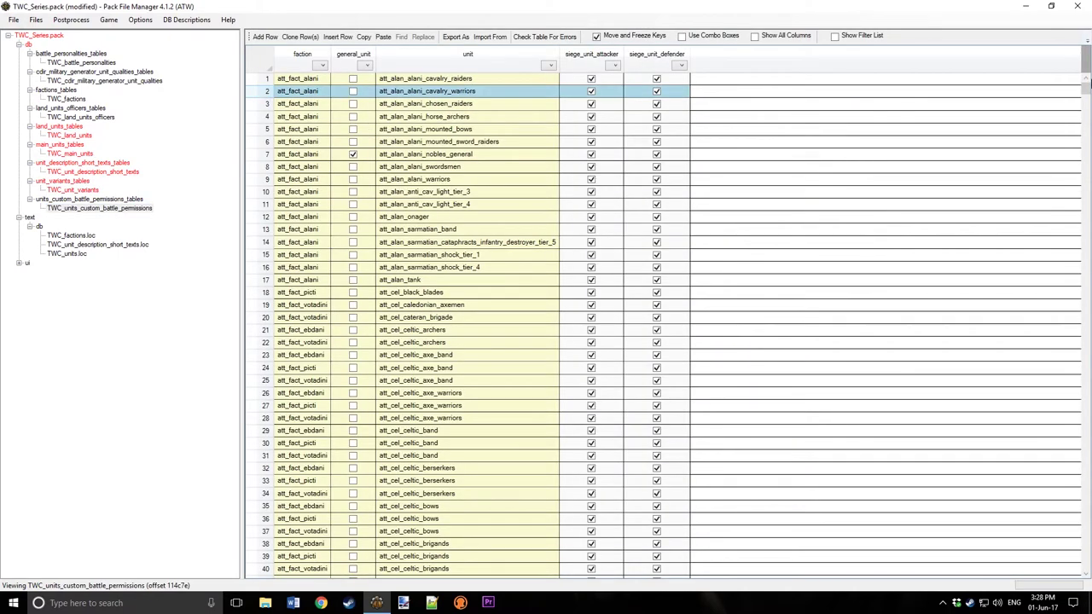
{"action": "left_click_drag", "start_coordinate": [1088, 81], "coordinate": [1087, 570]}
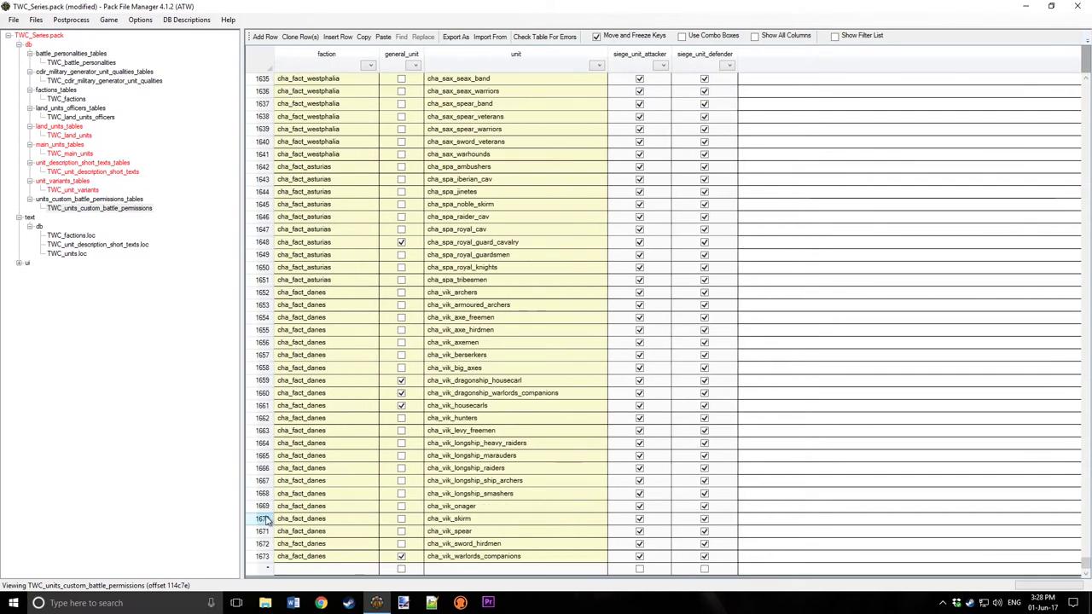
{"action": "left_click", "coordinate": [249, 556], "text": "shift"}
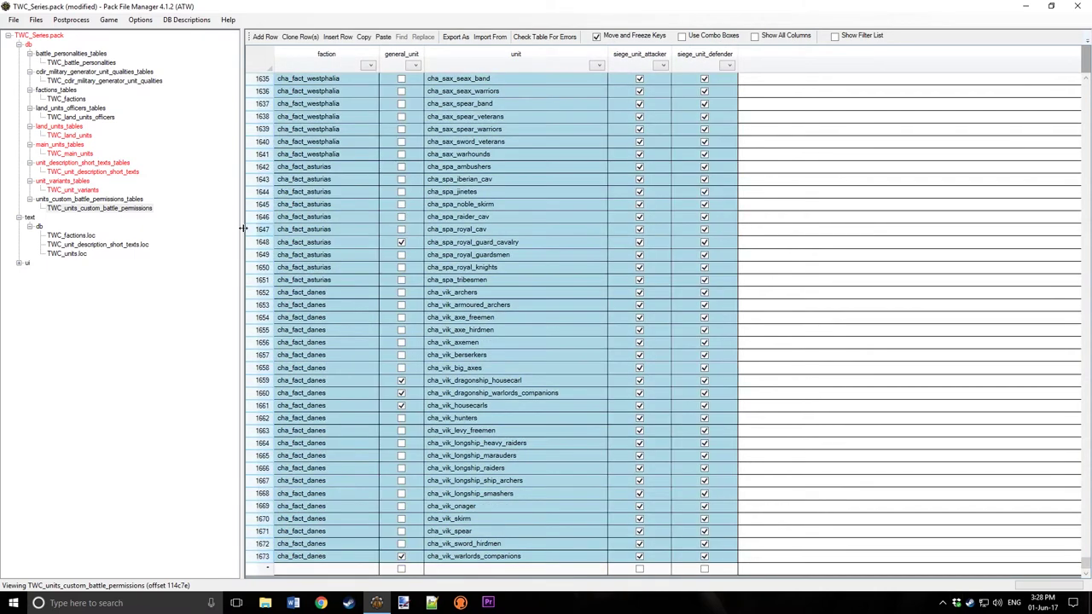
{"action": "key", "text": "Delete"}
- Delete all rows of the TWC_land_units_officers table except the first, Ger_Officer_Scorpio
{"action": "left_click", "coordinate": [81, 117]}
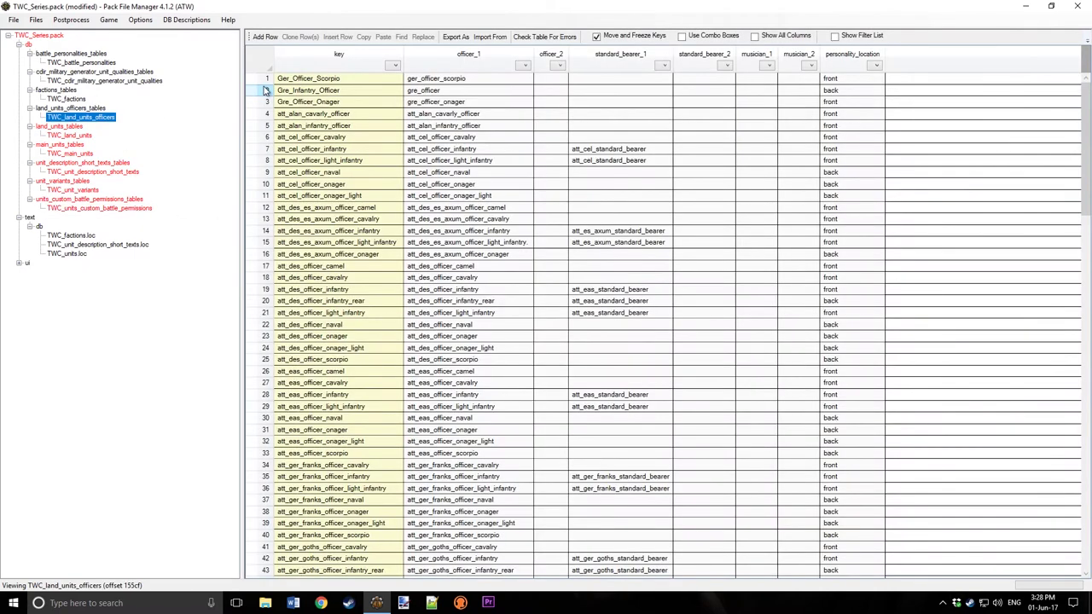
{"action": "left_click", "coordinate": [266, 90]}
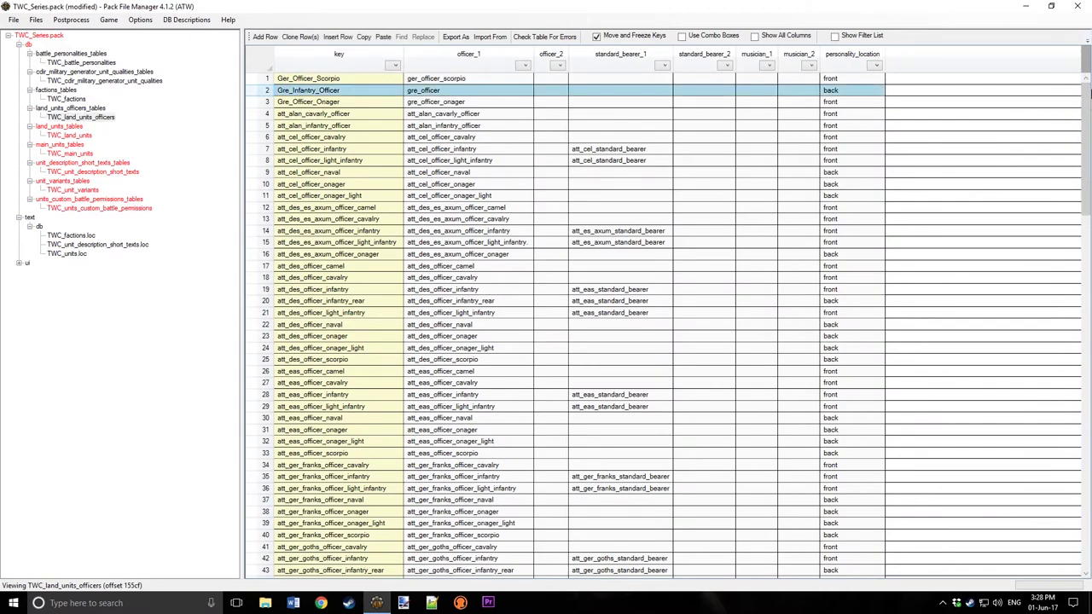
{"action": "left_click_drag", "start_coordinate": [1085, 120], "coordinate": [1084, 512]}
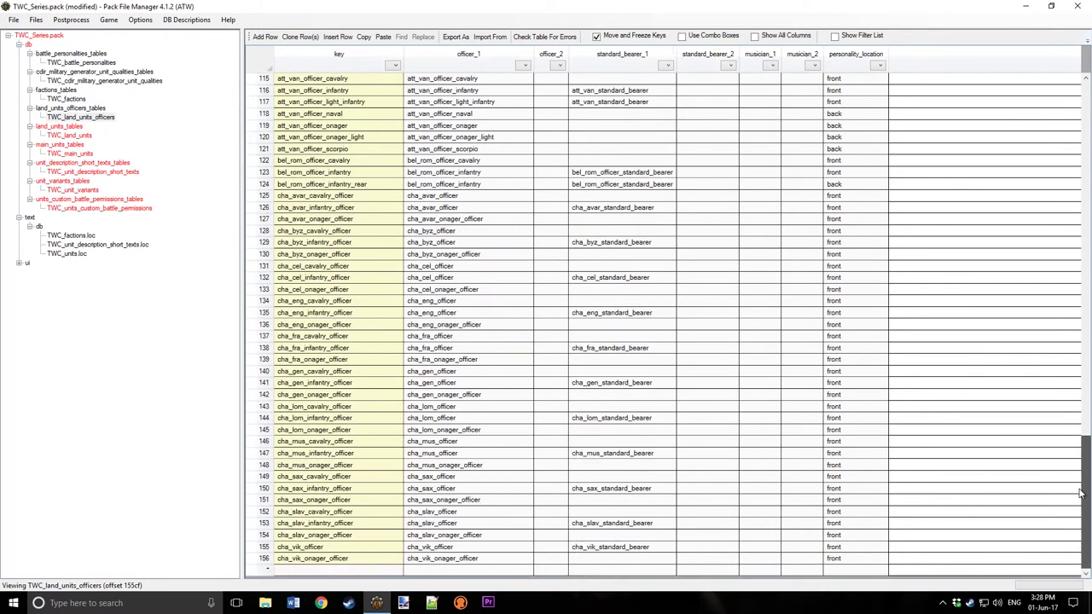
{"action": "left_click", "coordinate": [265, 559], "text": "shift"}
{"action": "key", "text": "Delete"}
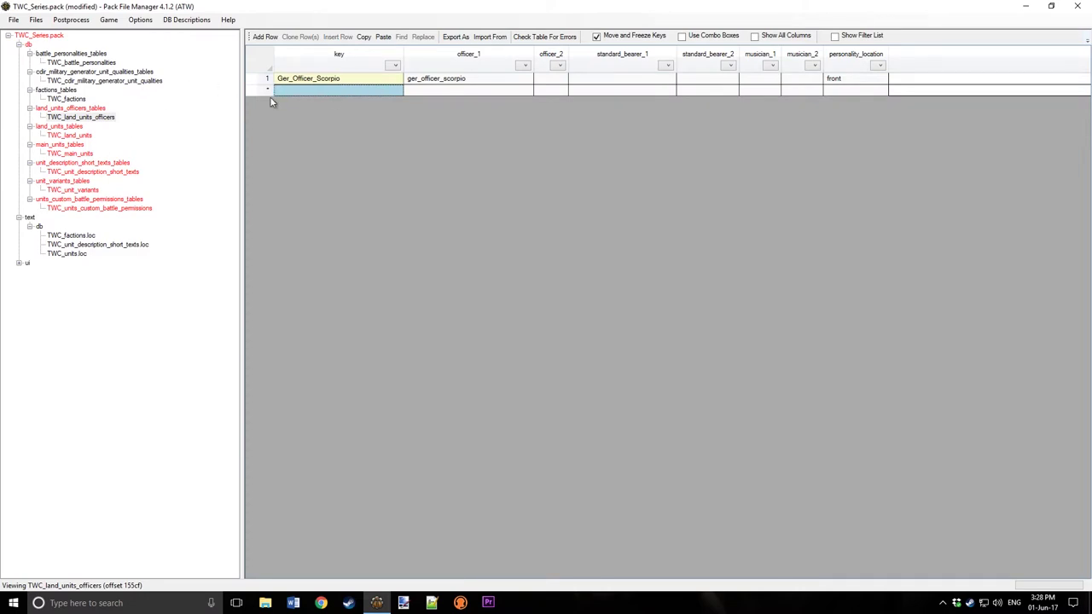
- Sort TWC_cdir_military_generator_unit_qualities by group_key and delete the rows from att_cel_onager through att_alan_anti_cav_light_tier_4
{"action": "left_click", "coordinate": [99, 82]}
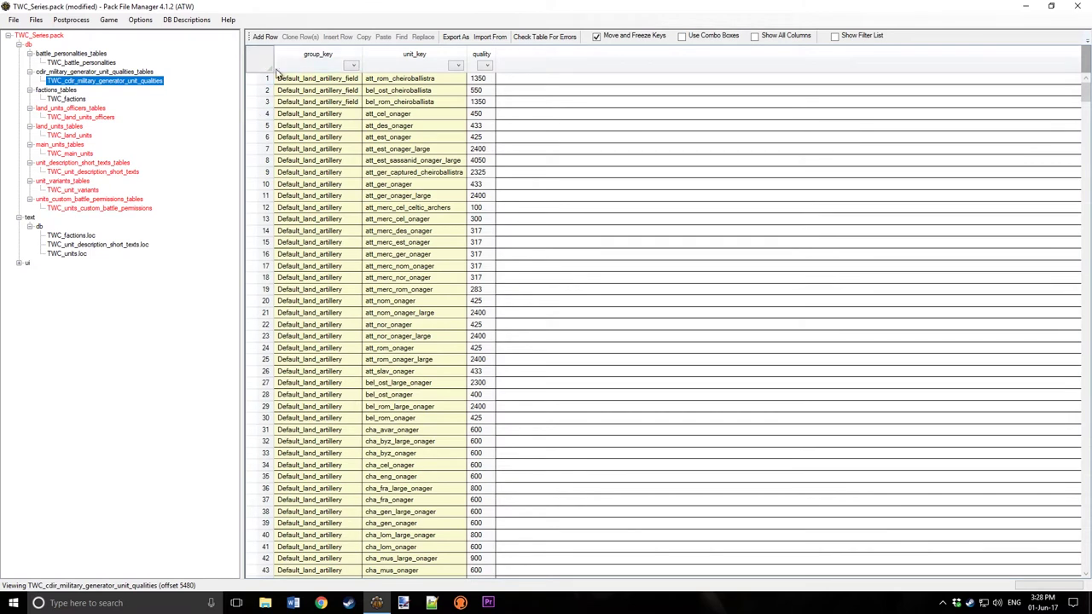
{"action": "scroll", "coordinate": [260, 81], "scroll_direction": "down", "scroll_amount": 1}
{"action": "left_click", "coordinate": [261, 81]}
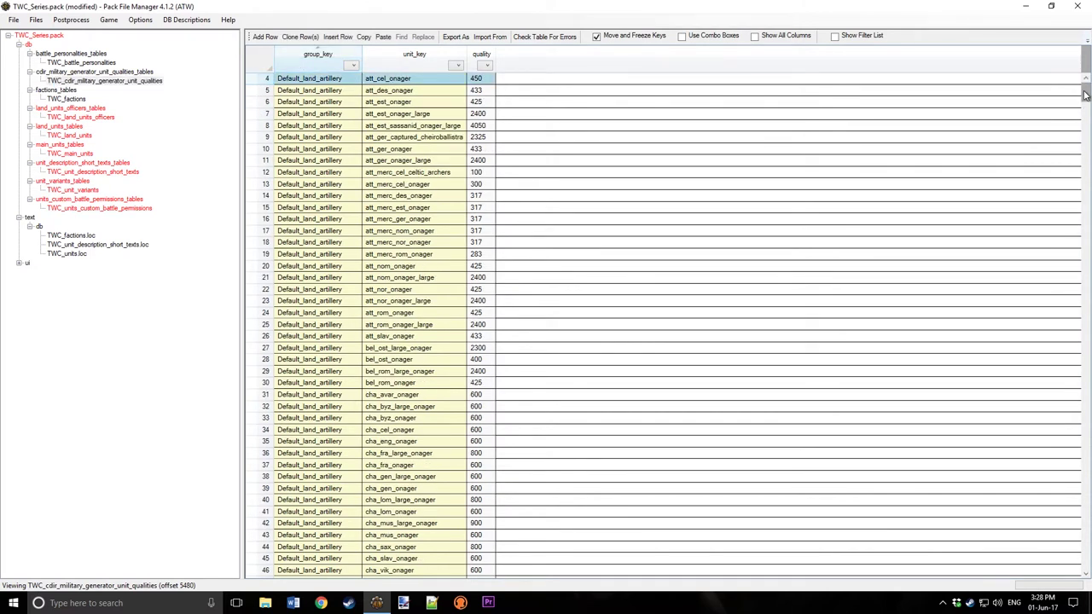
{"action": "left_click", "coordinate": [296, 197]}
{"action": "left_click", "coordinate": [312, 172]}
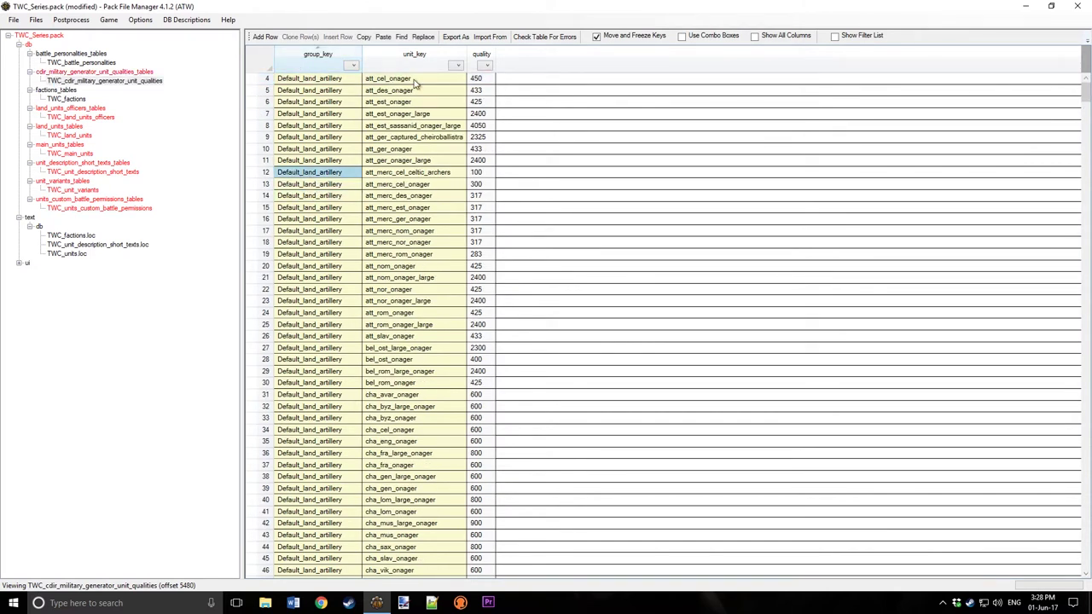
{"action": "left_click", "coordinate": [267, 81]}
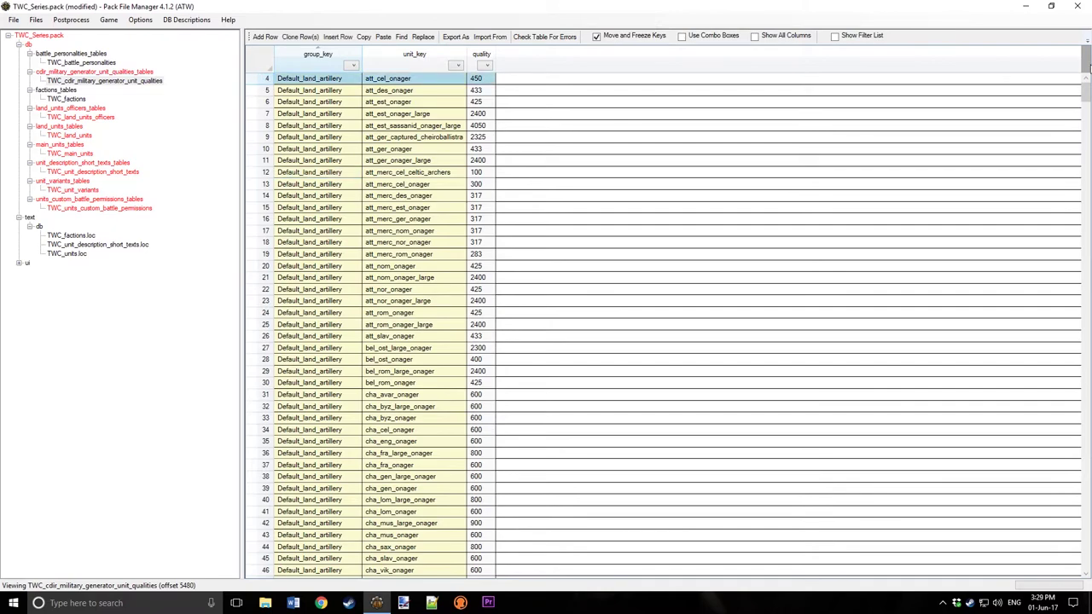
{"action": "left_click_drag", "start_coordinate": [1085, 85], "coordinate": [1049, 114]}
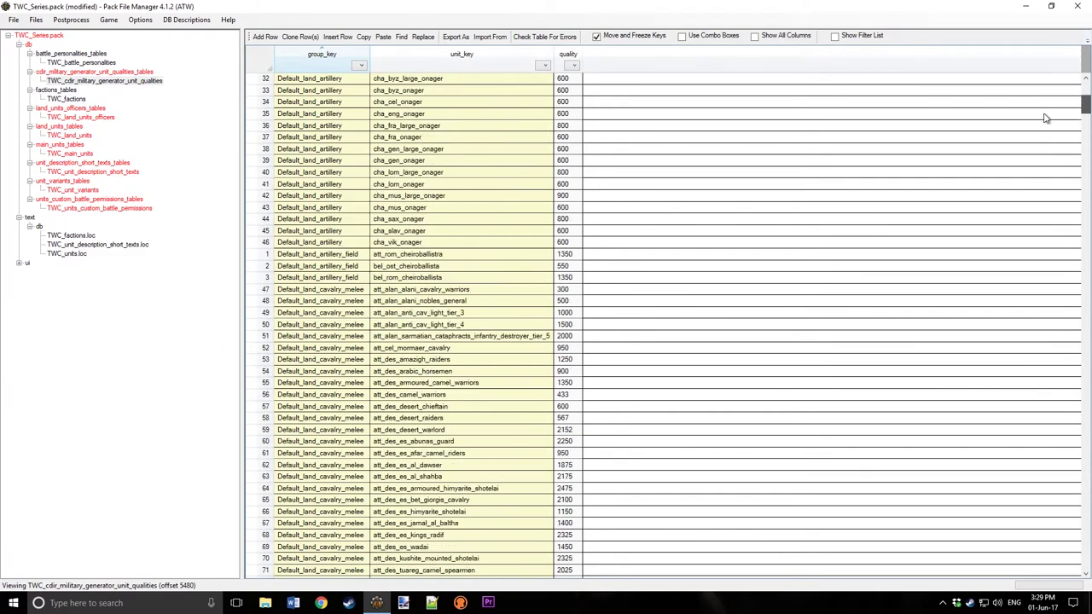
{"action": "left_click", "coordinate": [266, 327], "text": "shift"}
{"action": "key", "text": "Delete"}
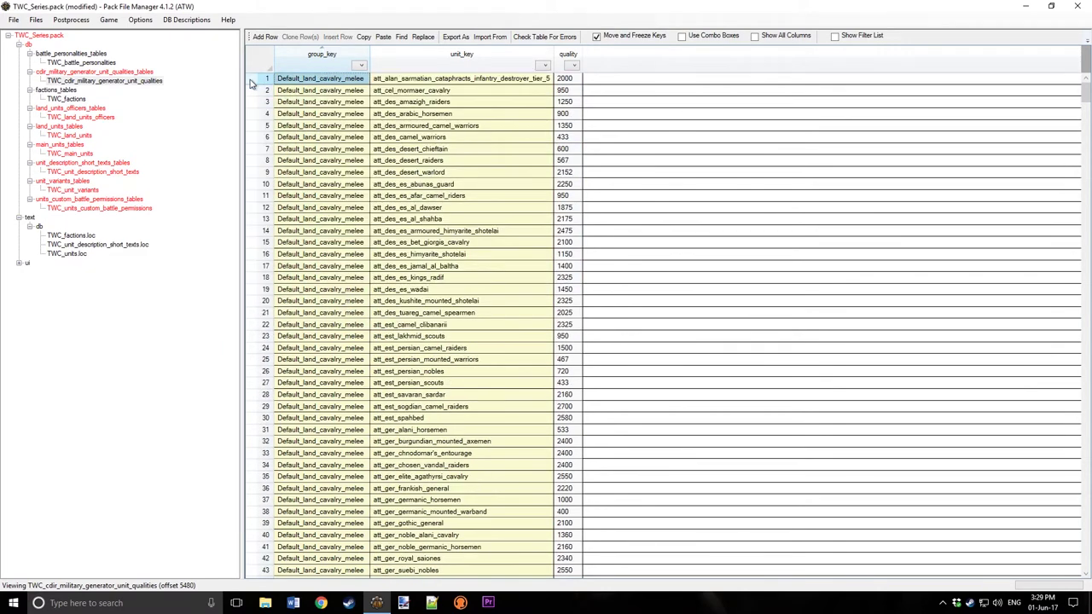
- Delete the unit quality rows from att_cel_mormaer_cavalry through att_ger_suebi_champions, keeping att_alan_sarmatian_cataphracts_infantry_destroyer_tier_5
{"action": "left_click", "coordinate": [265, 90]}
{"action": "left_click_drag", "start_coordinate": [1088, 96], "coordinate": [1063, 254]}
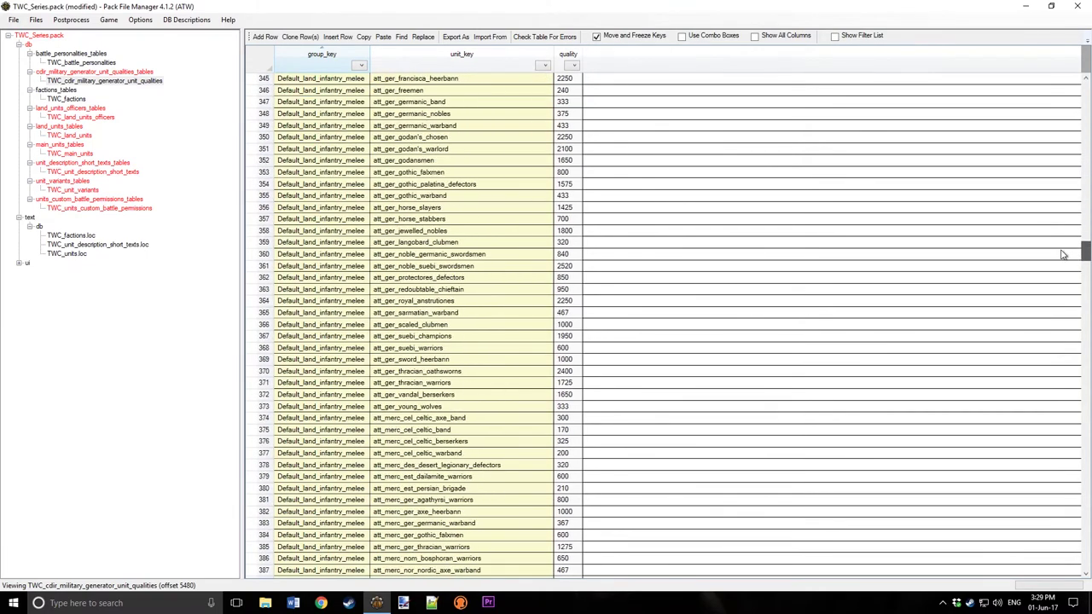
{"action": "left_click", "coordinate": [258, 336], "text": "shift"}
{"action": "key", "text": "Delete"}
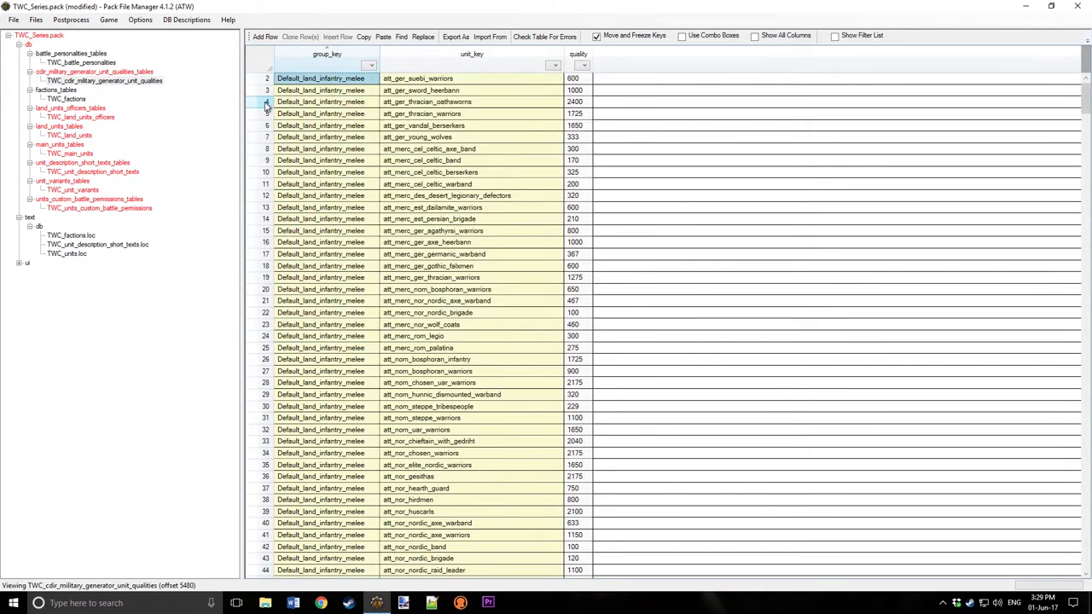
- Delete the unit quality rows from att_ger_sword_heerbann through the end of the table, keeping att_ger_suebi_warriors
{"action": "left_click", "coordinate": [264, 103]}
{"action": "scroll", "coordinate": [264, 104], "scroll_direction": "up", "scroll_amount": 1}
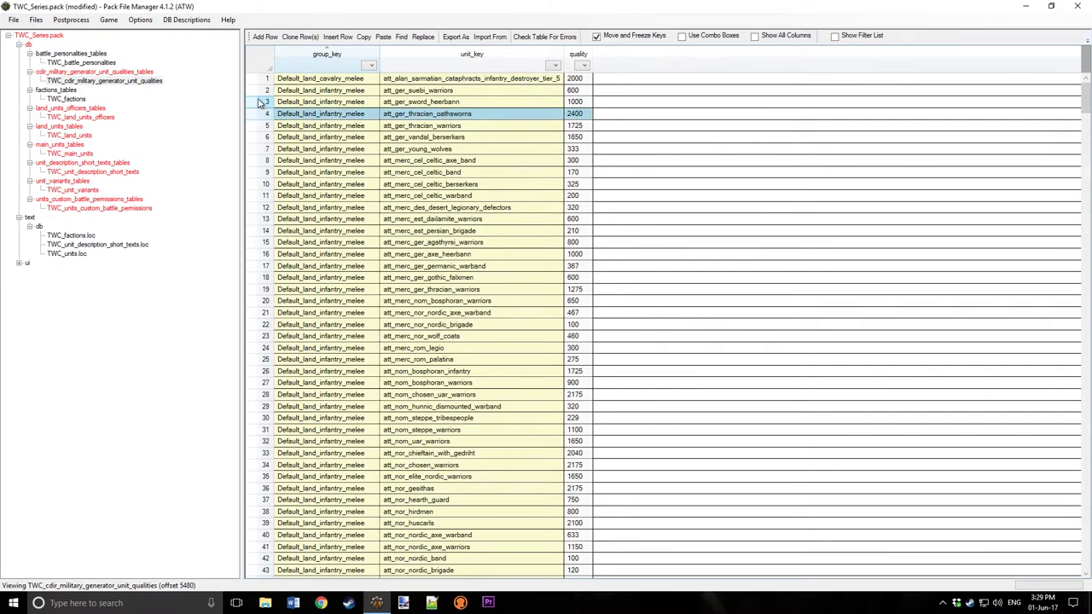
{"action": "left_click", "coordinate": [260, 101]}
{"action": "left_click_drag", "start_coordinate": [1089, 117], "coordinate": [1089, 564]}
{"action": "left_click", "coordinate": [263, 560], "text": "shift"}
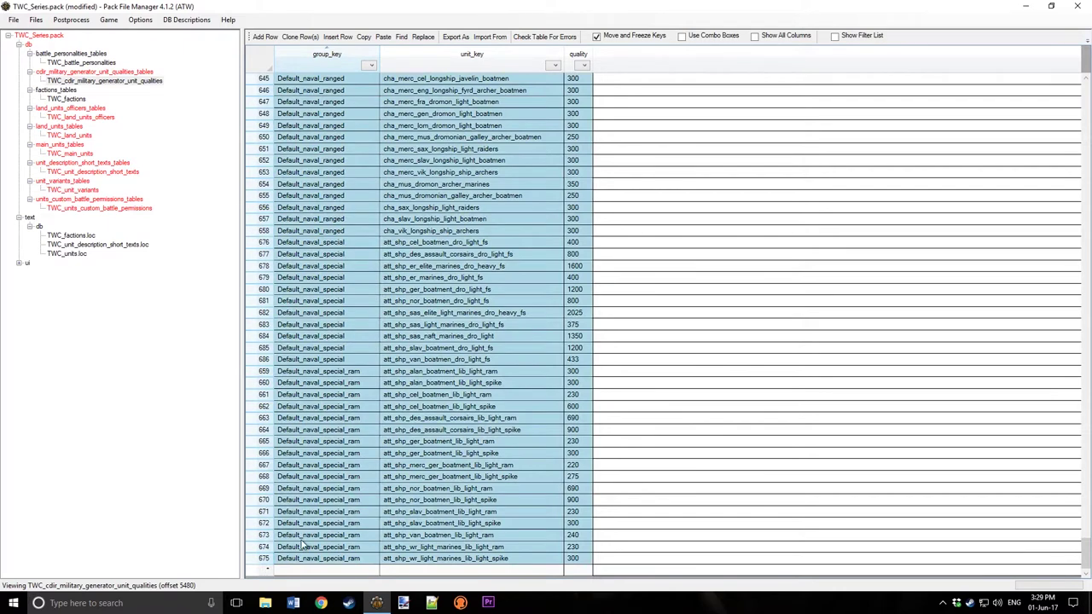
{"action": "key", "text": "Delete"}
- Delete all rows of the TWC_battle_personalities table except the first, att_alan_cavarly_officer
{"action": "left_click", "coordinate": [79, 64]}
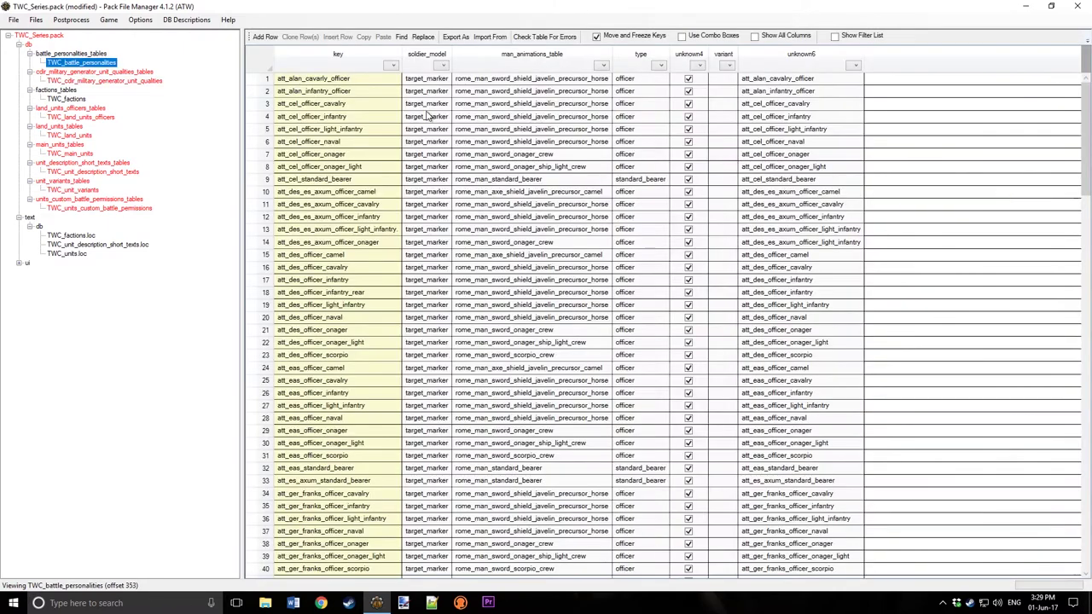
{"action": "left_click", "coordinate": [249, 90]}
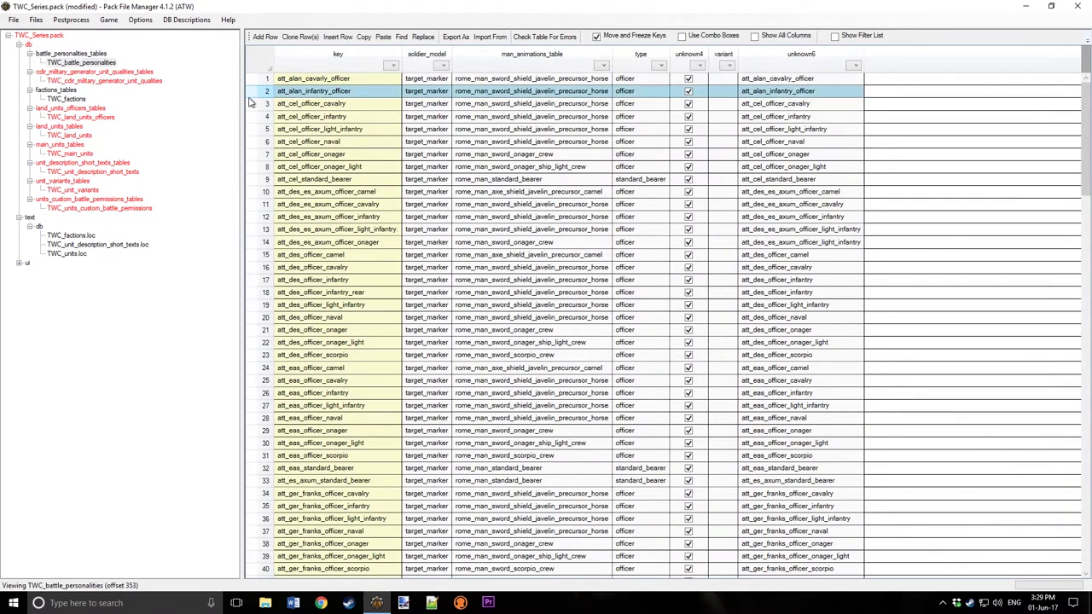
{"action": "left_click_drag", "start_coordinate": [1086, 120], "coordinate": [1086, 512]}
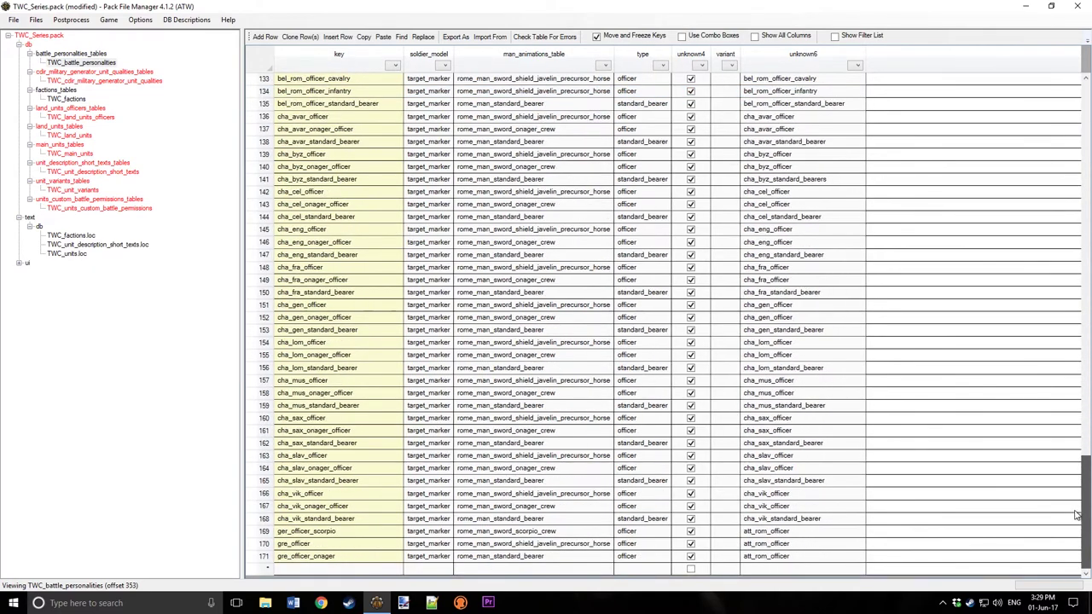
{"action": "left_click", "coordinate": [259, 559], "text": "shift"}
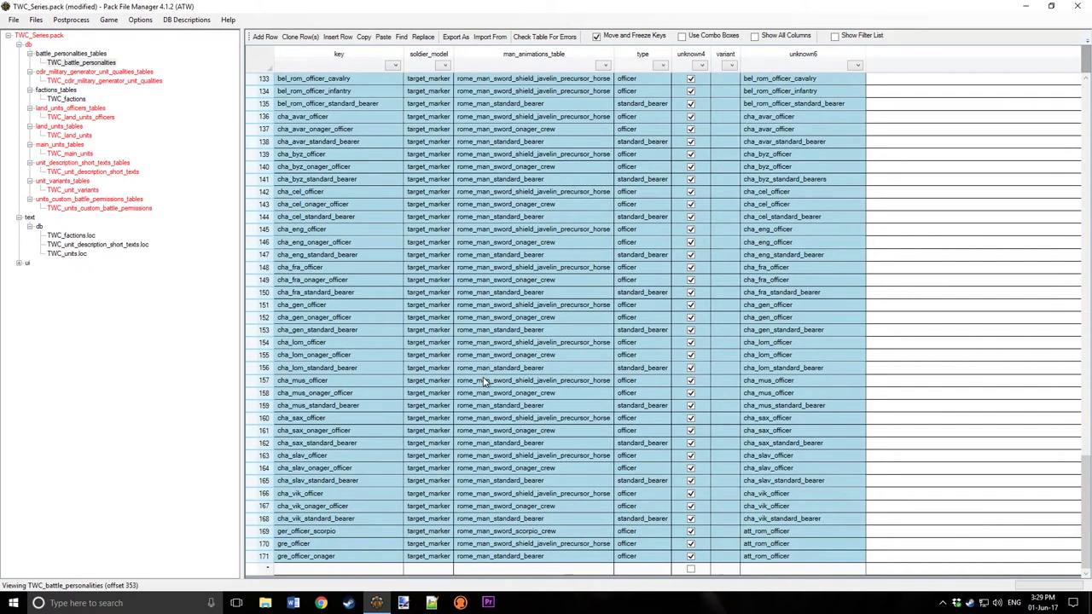
{"action": "key", "text": "Delete"}
- Open the TWC_factions table and save the trimmed TWC_Series.pack
{"action": "left_click", "coordinate": [73, 99]}
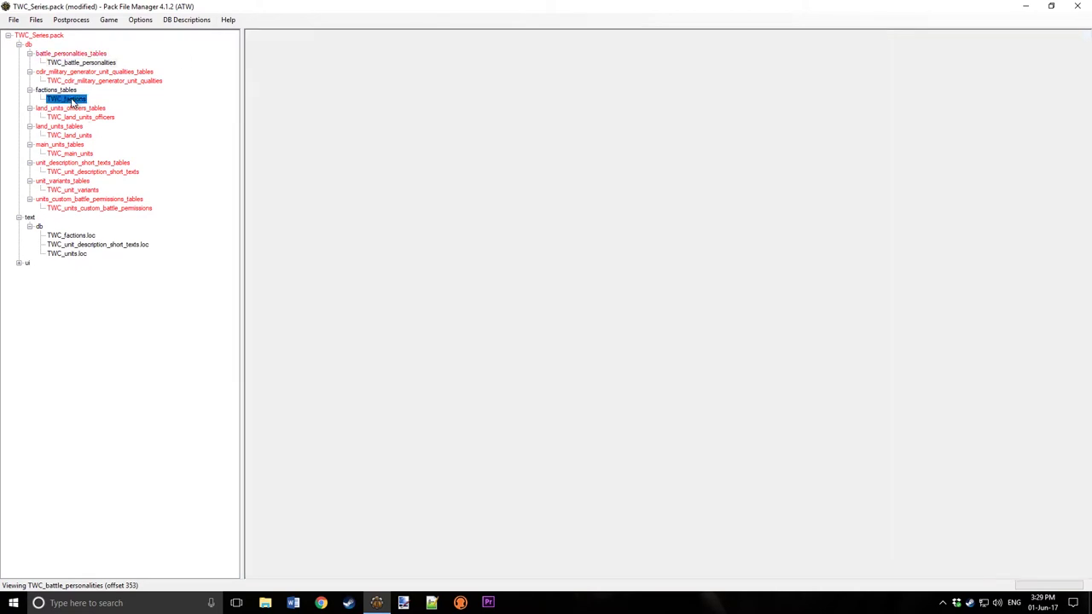
{"action": "left_click", "coordinate": [13, 21]}
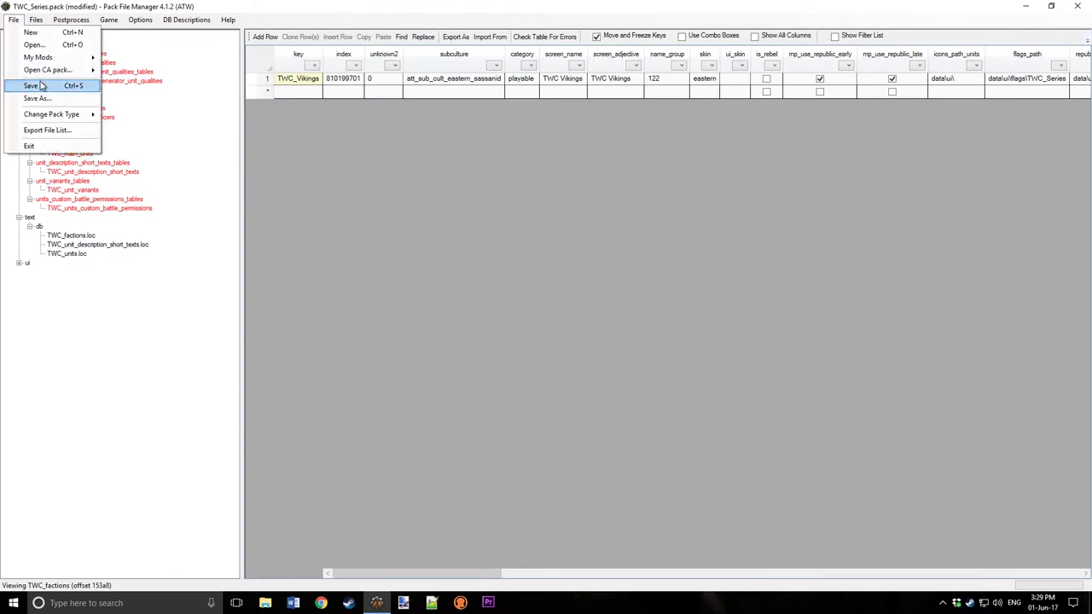
{"action": "left_click", "coordinate": [31, 85]}
- Review the columns of the trimmed TWC_battle_personalities, TWC_cdir_military_generator_unit_qualities and TWC_land_units_officers tables
{"action": "left_click", "coordinate": [65, 64]}
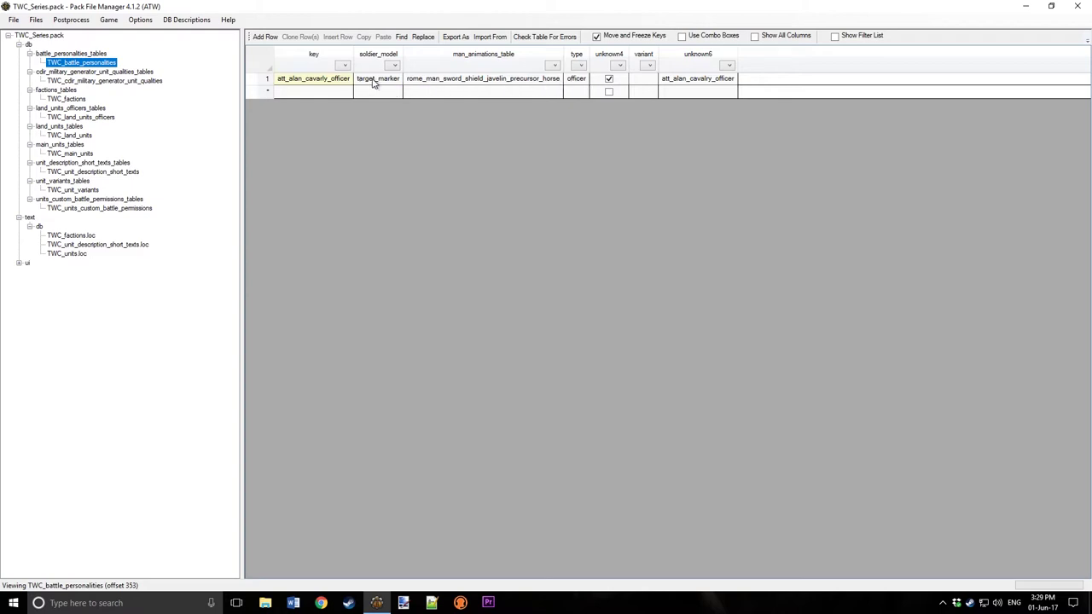
{"action": "left_click", "coordinate": [71, 80]}
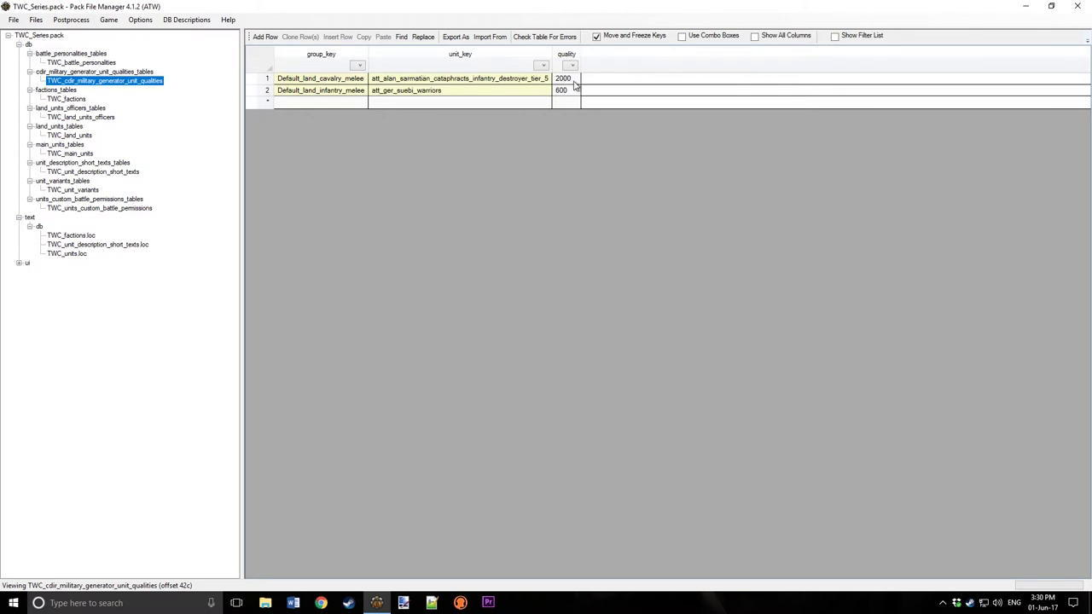
{"action": "left_click", "coordinate": [84, 118]}
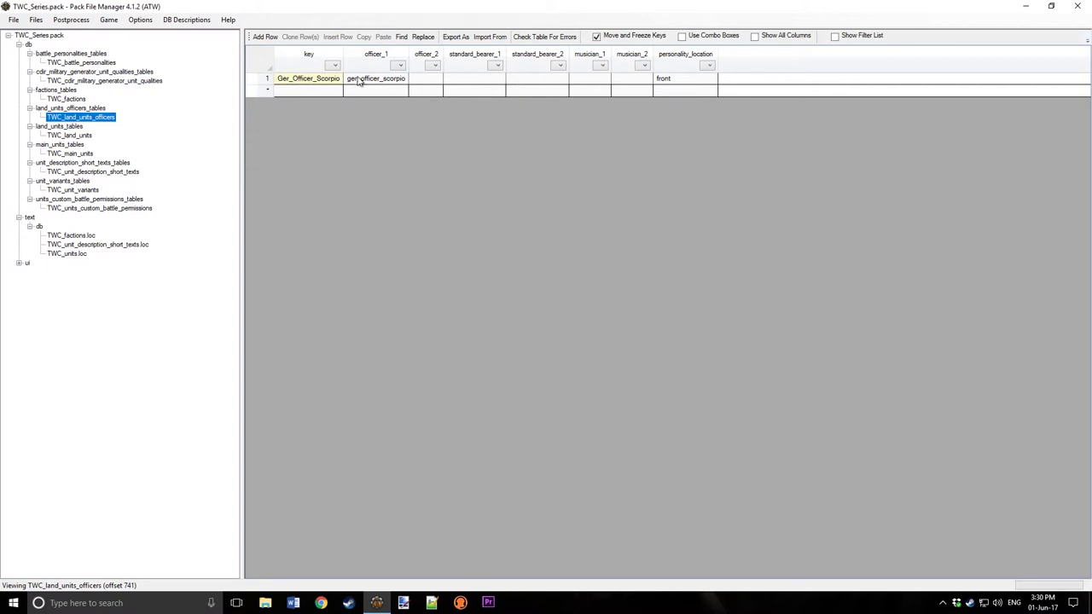
- Examine the columns of the TWC_land_units table from accuracy through to the spotting range, ability recharge and attribute group
{"action": "left_click", "coordinate": [74, 135]}
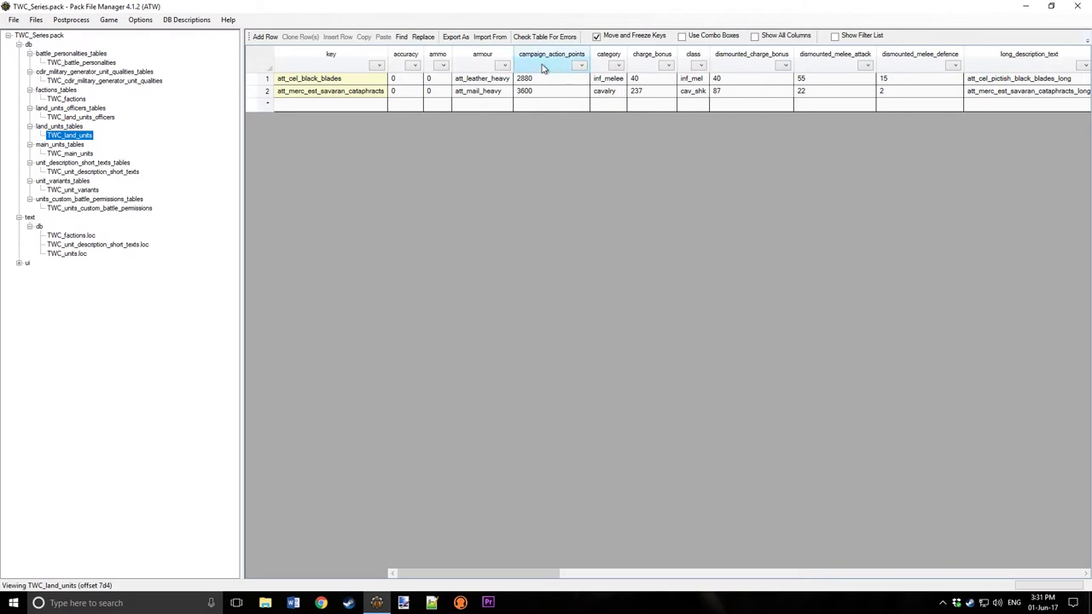
{"action": "left_click_drag", "start_coordinate": [444, 577], "coordinate": [479, 578]}
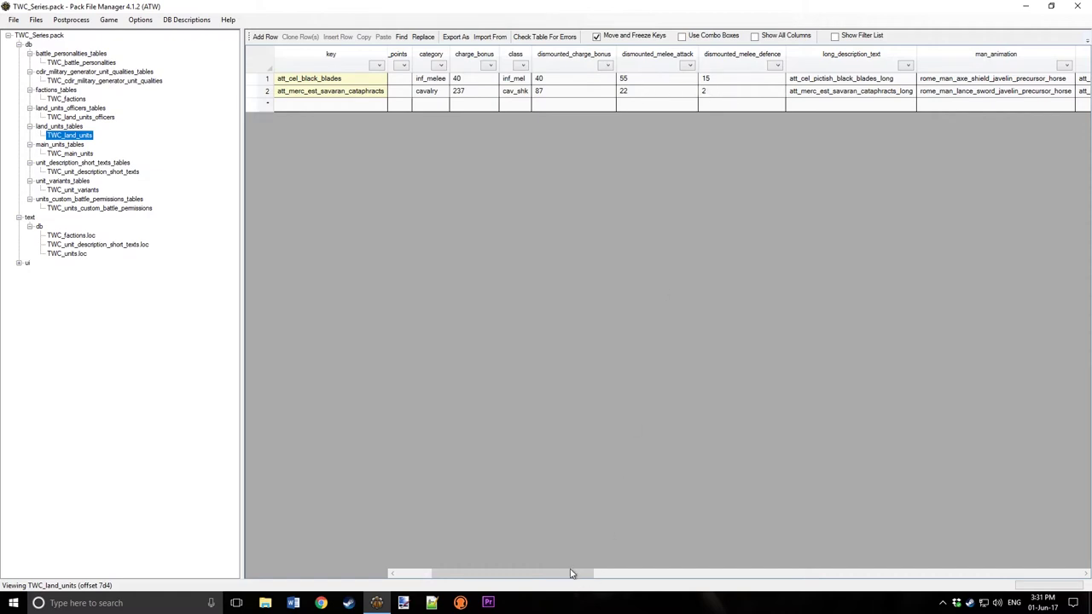
{"action": "left_click_drag", "start_coordinate": [573, 575], "coordinate": [651, 575]}
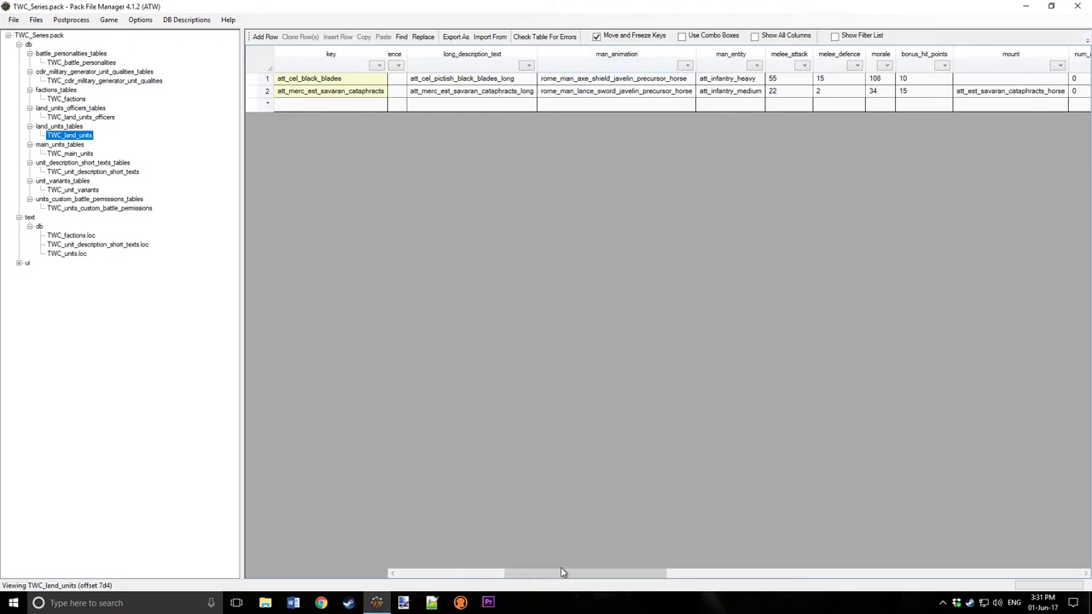
{"action": "left_click_drag", "start_coordinate": [563, 575], "coordinate": [619, 584]}
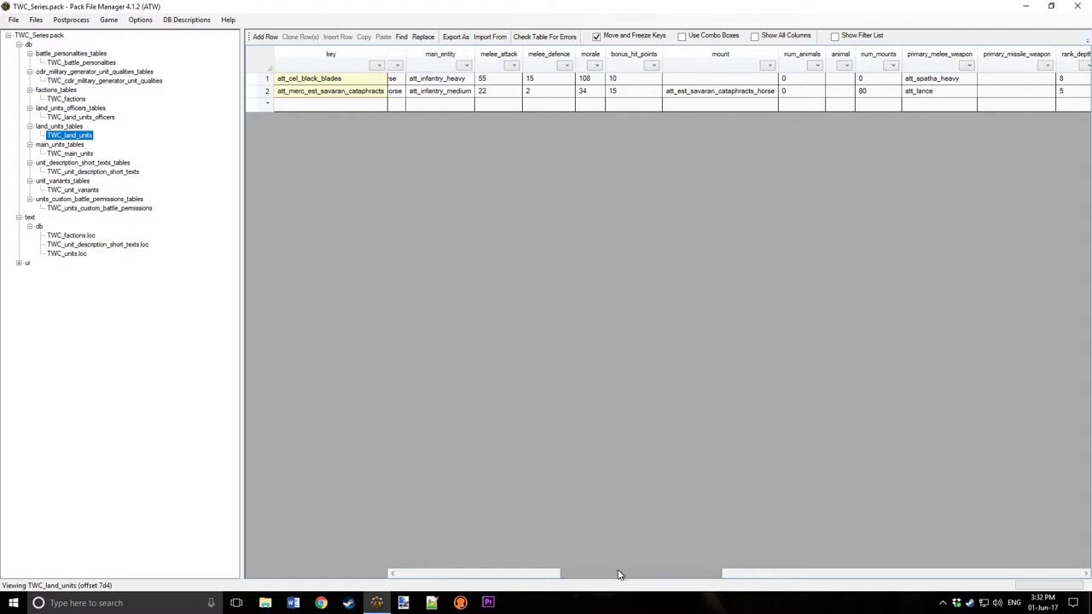
{"action": "left_click_drag", "start_coordinate": [617, 575], "coordinate": [691, 576]}
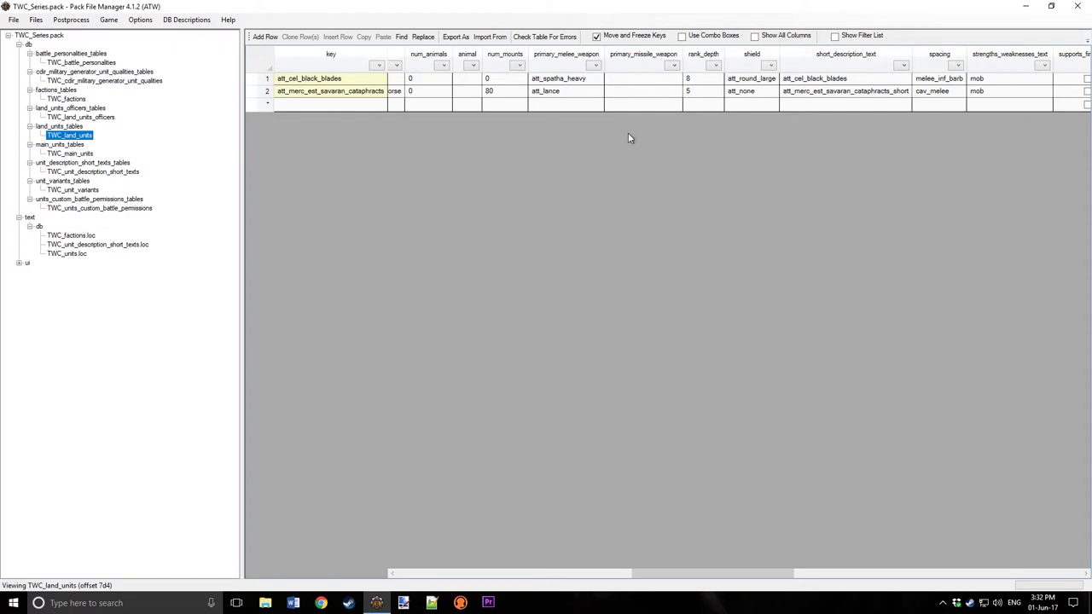
{"action": "left_click_drag", "start_coordinate": [688, 577], "coordinate": [712, 575]}
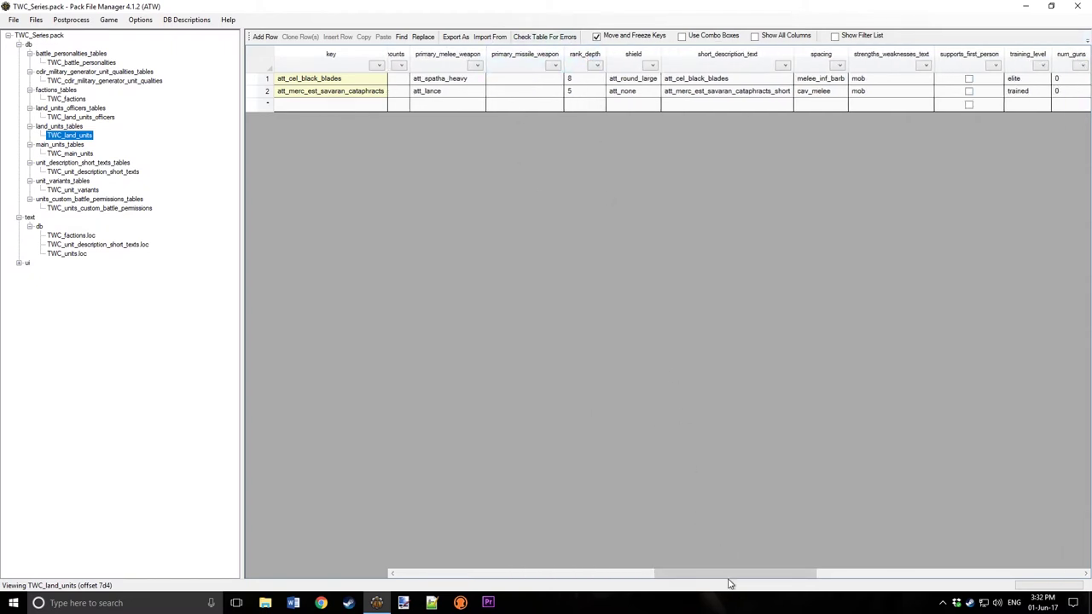
{"action": "left_click_drag", "start_coordinate": [730, 577], "coordinate": [778, 577]}
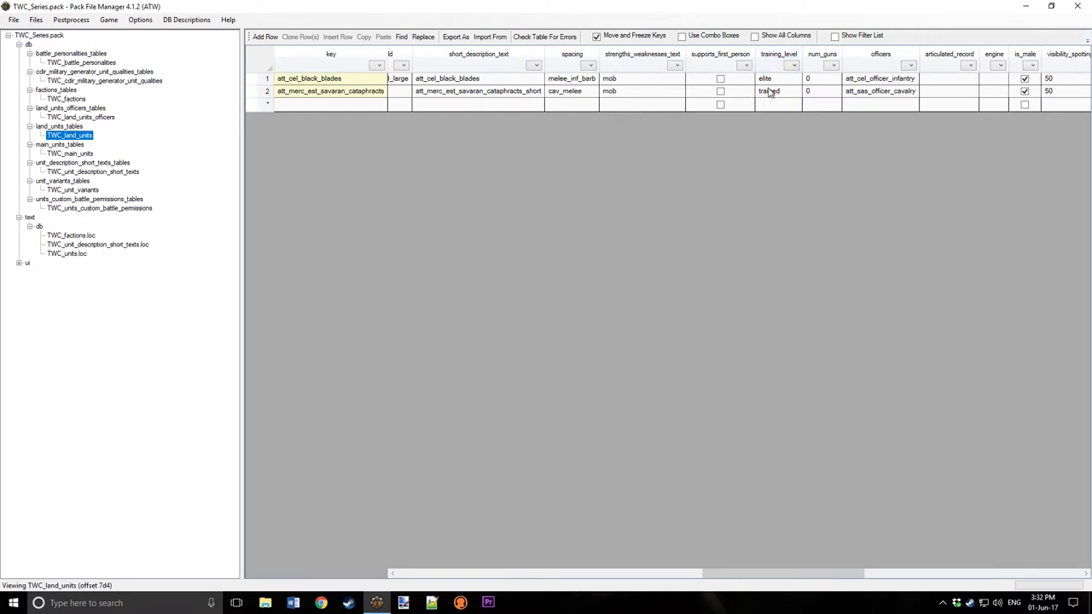
{"action": "left_click_drag", "start_coordinate": [804, 574], "coordinate": [886, 569]}
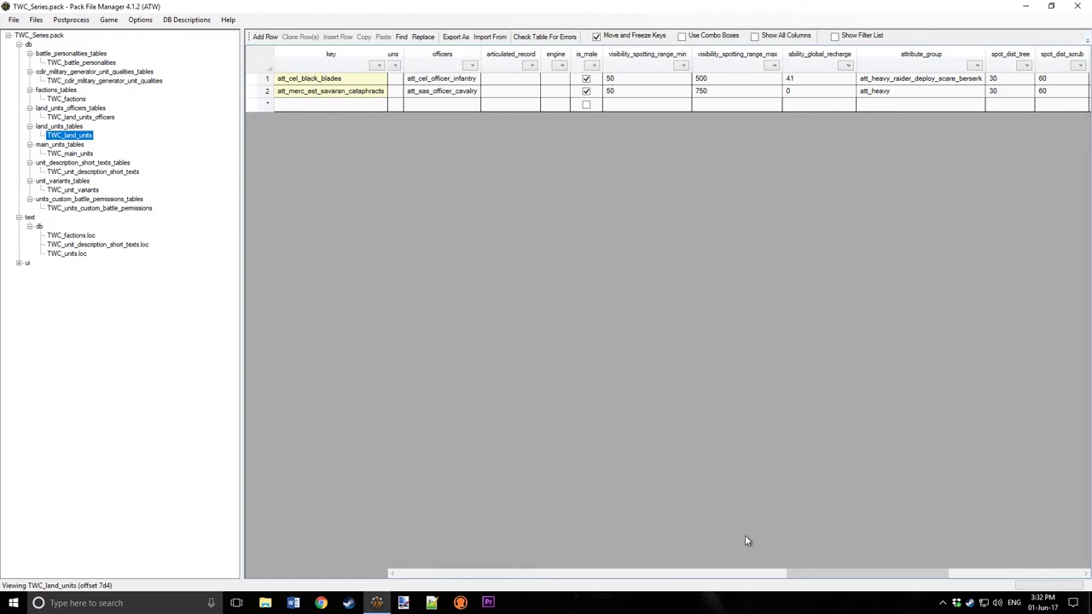
{"action": "left_click_drag", "start_coordinate": [820, 574], "coordinate": [874, 574]}
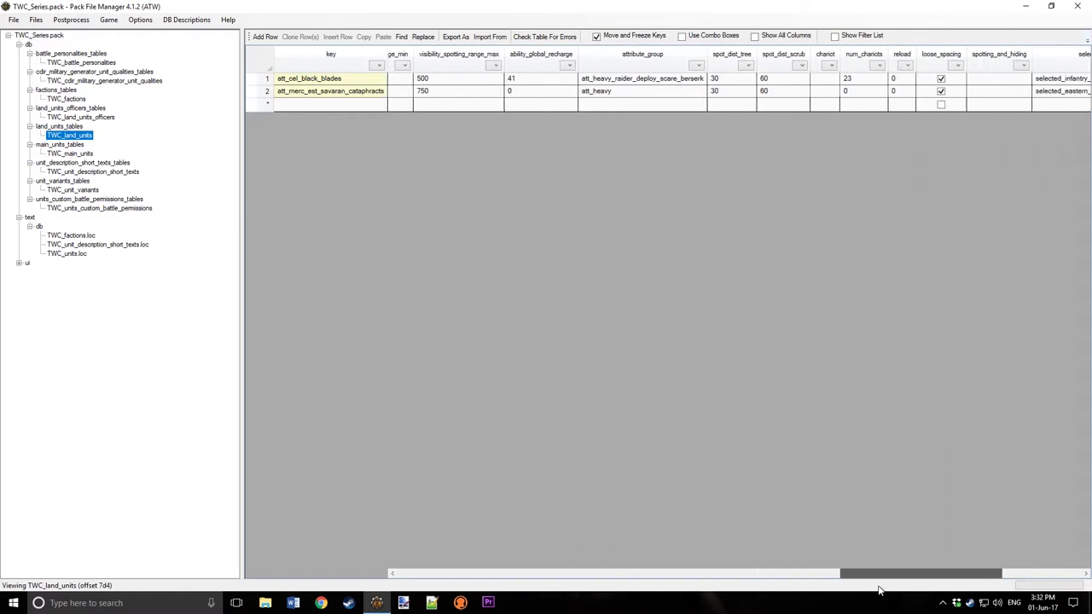
- Set ability_global_recharge to 0 for the att_cel_black_blades row in TWC_land_units
{"action": "double_click", "coordinate": [527, 78]}
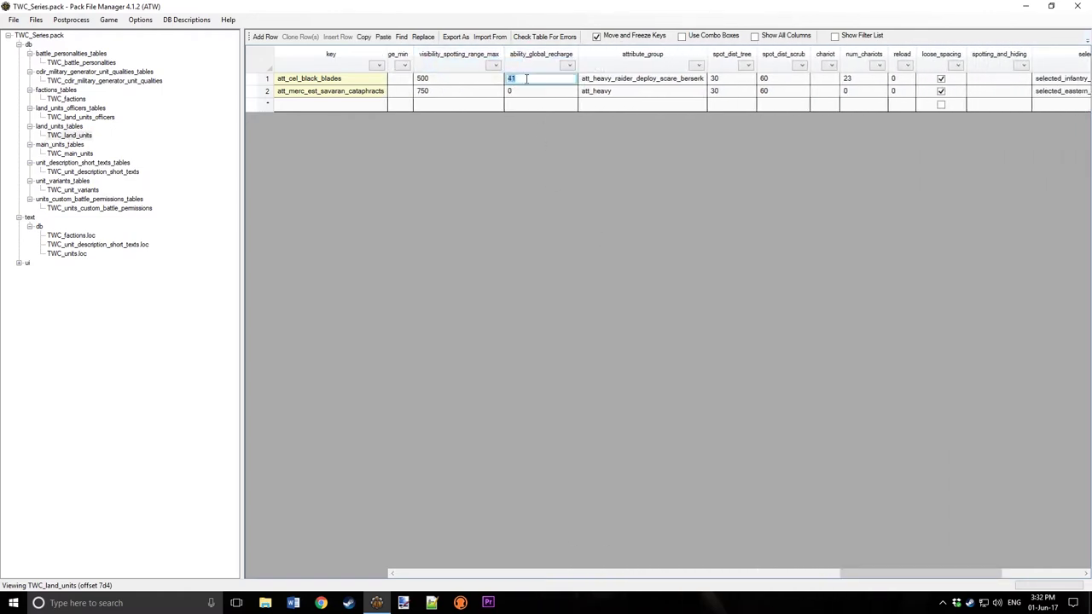
{"action": "type", "text": "0"}
{"action": "key", "text": "Return"}
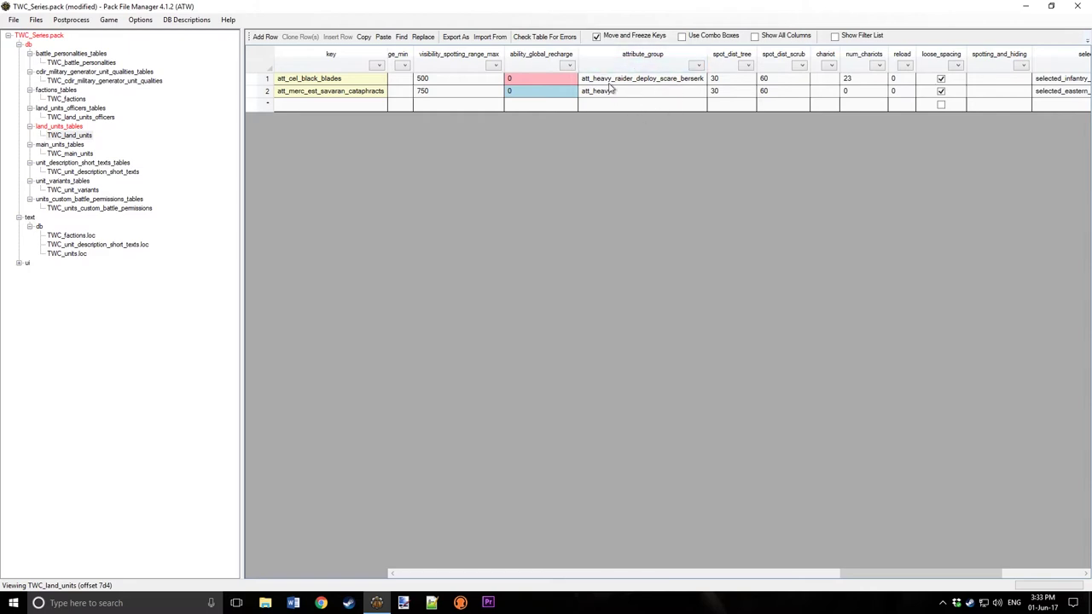
- Examine the remaining TWC_land_units columns, including loose_spacing, the three selection voice-over columns and hiding_scalar
{"action": "left_click_drag", "start_coordinate": [867, 570], "coordinate": [955, 567]}
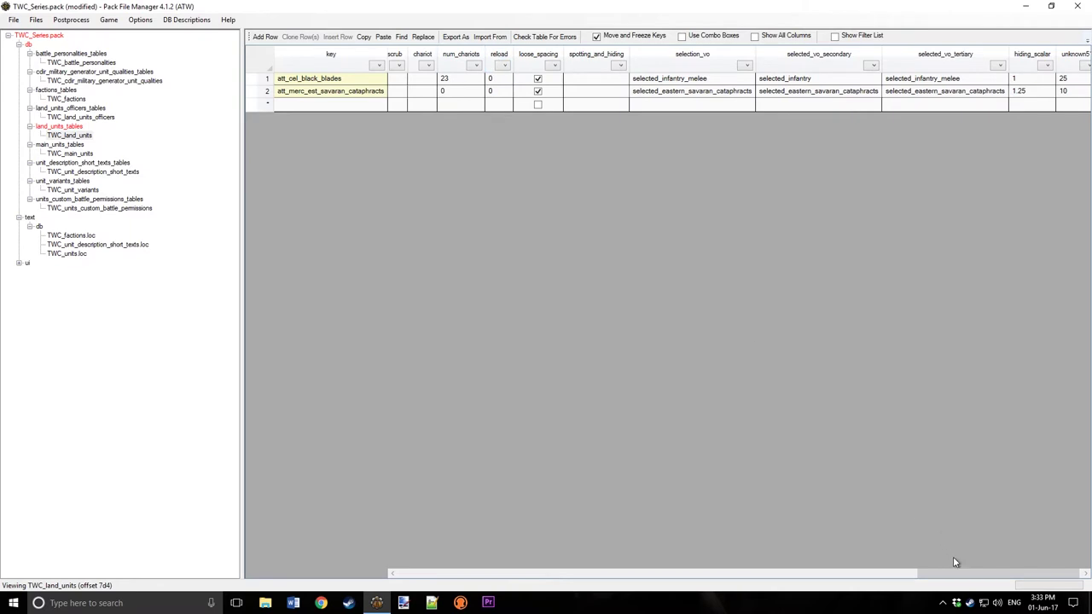
{"action": "left_click_drag", "start_coordinate": [953, 570], "coordinate": [931, 570]}
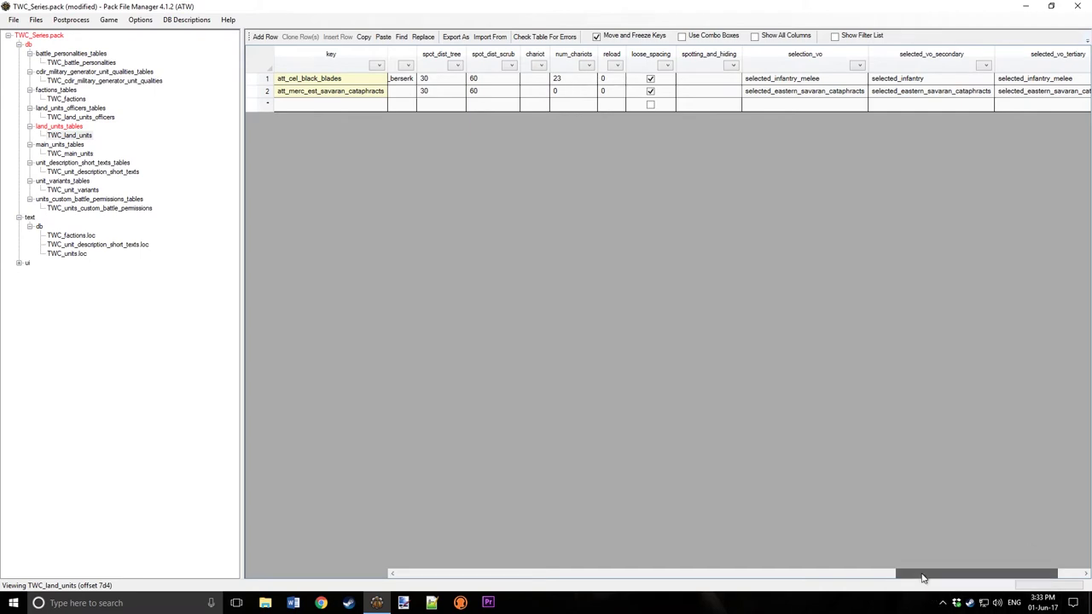
{"action": "left_click_drag", "start_coordinate": [922, 577], "coordinate": [1028, 580]}
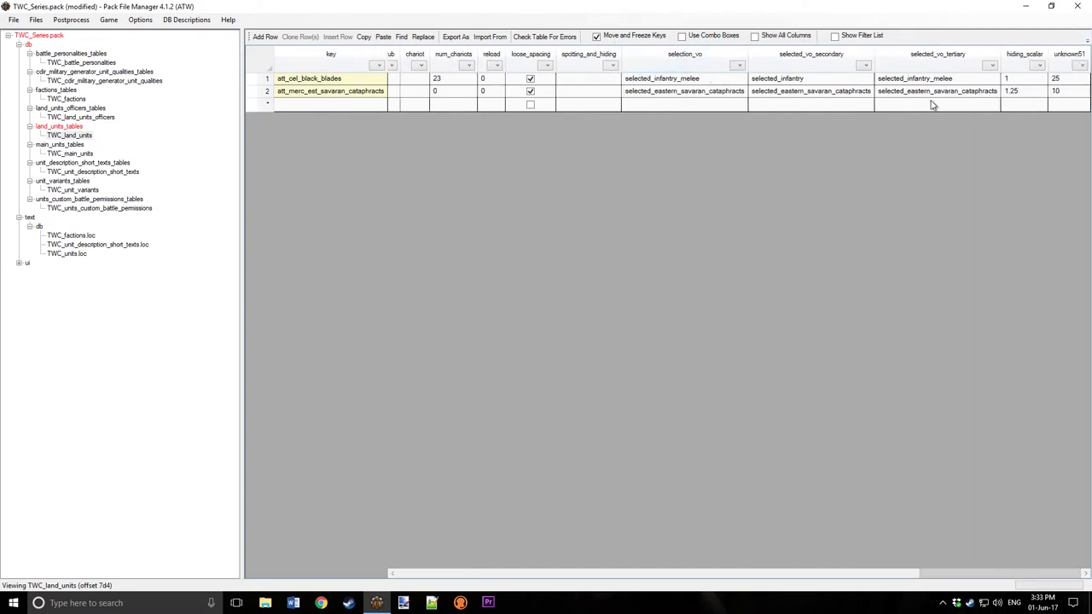
{"action": "left_click", "coordinate": [737, 68]}
{"action": "left_click", "coordinate": [736, 67]}
{"action": "left_click", "coordinate": [680, 94]}
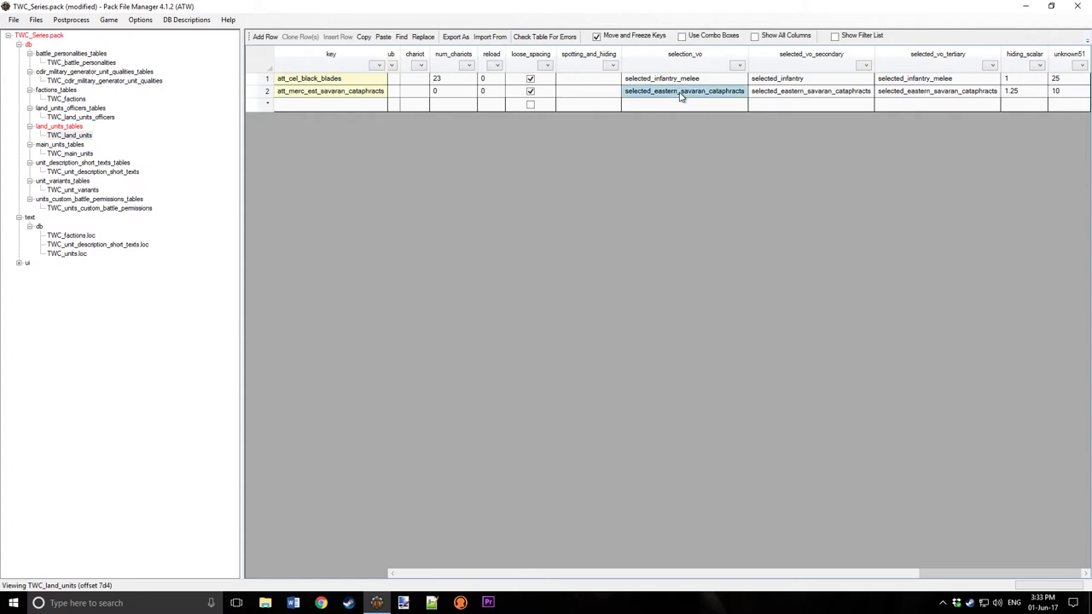
{"action": "left_click", "coordinate": [763, 95]}
{"action": "left_click", "coordinate": [915, 94]}
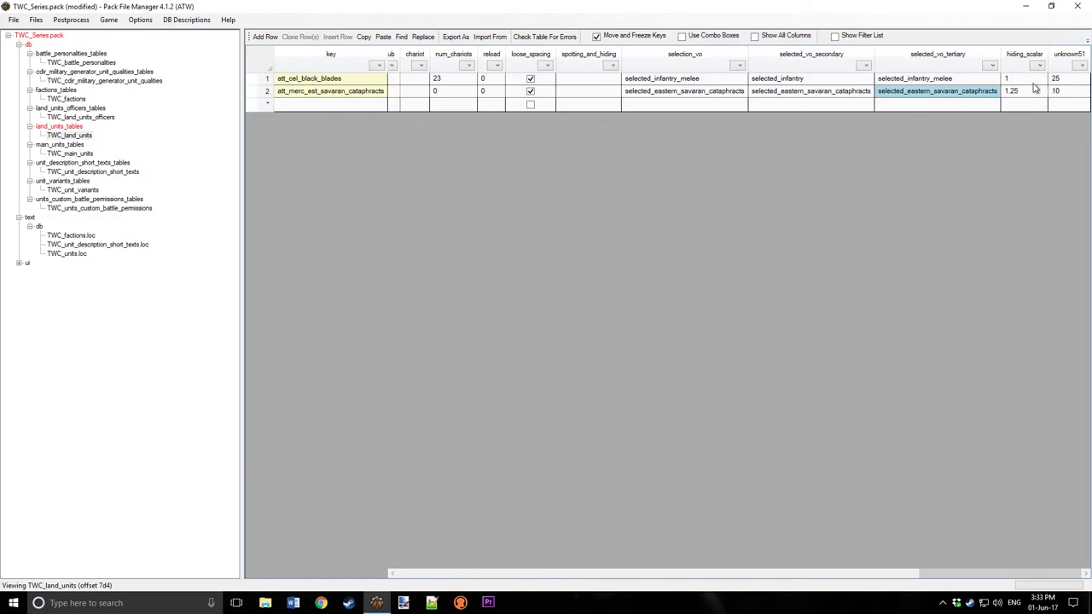
- Examine all columns of the TWC_main_units table, from caste and unit costs to unique_index, unit groups and tier_level
{"action": "left_click", "coordinate": [63, 154]}
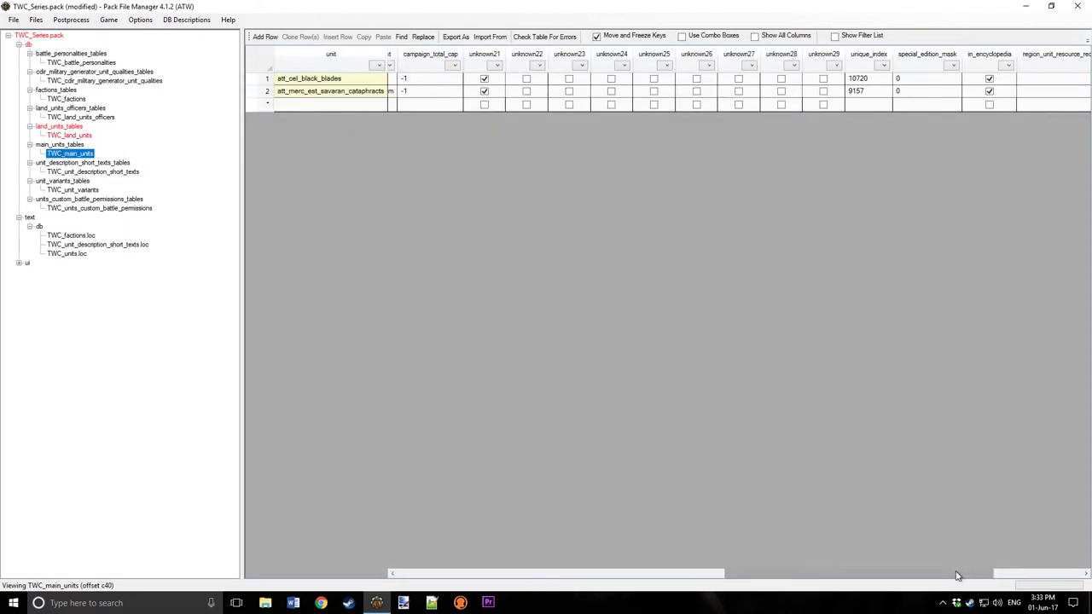
{"action": "left_click_drag", "start_coordinate": [958, 575], "coordinate": [616, 582]}
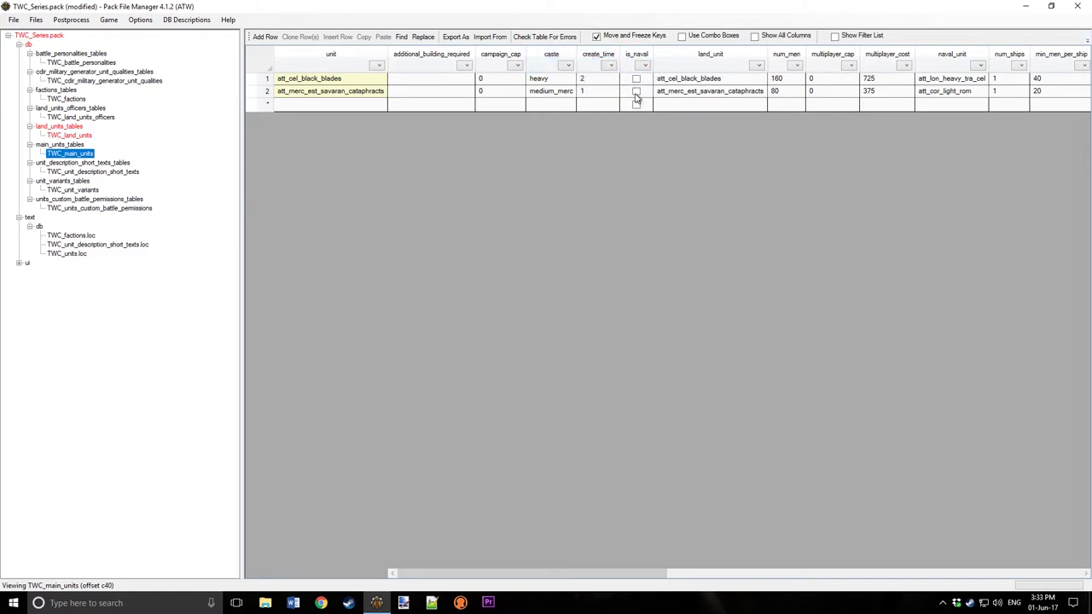
{"action": "left_click_drag", "start_coordinate": [646, 573], "coordinate": [723, 573]}
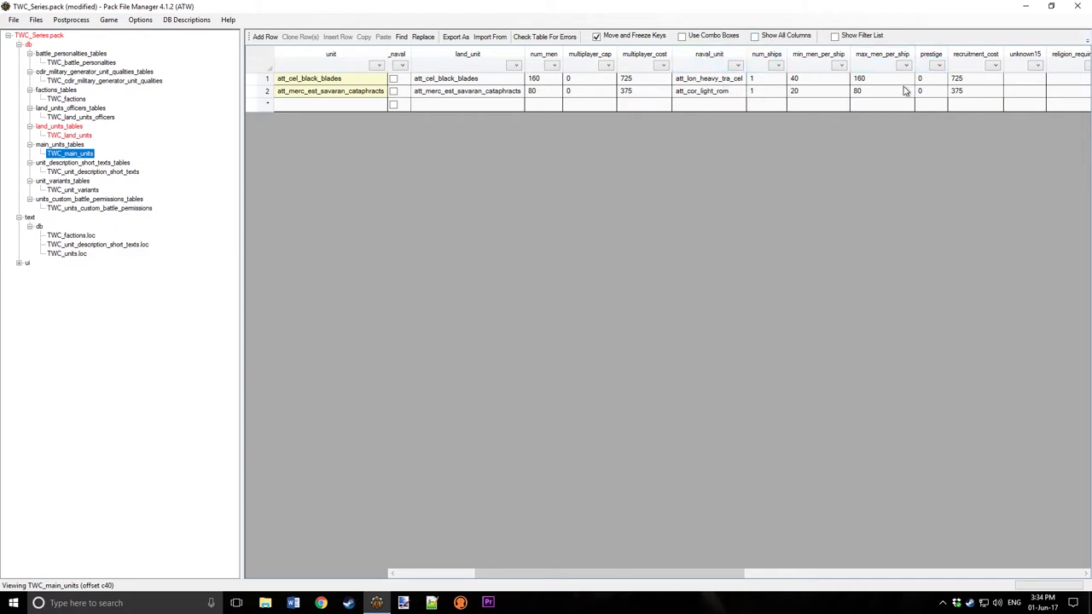
{"action": "left_click_drag", "start_coordinate": [714, 576], "coordinate": [884, 577]}
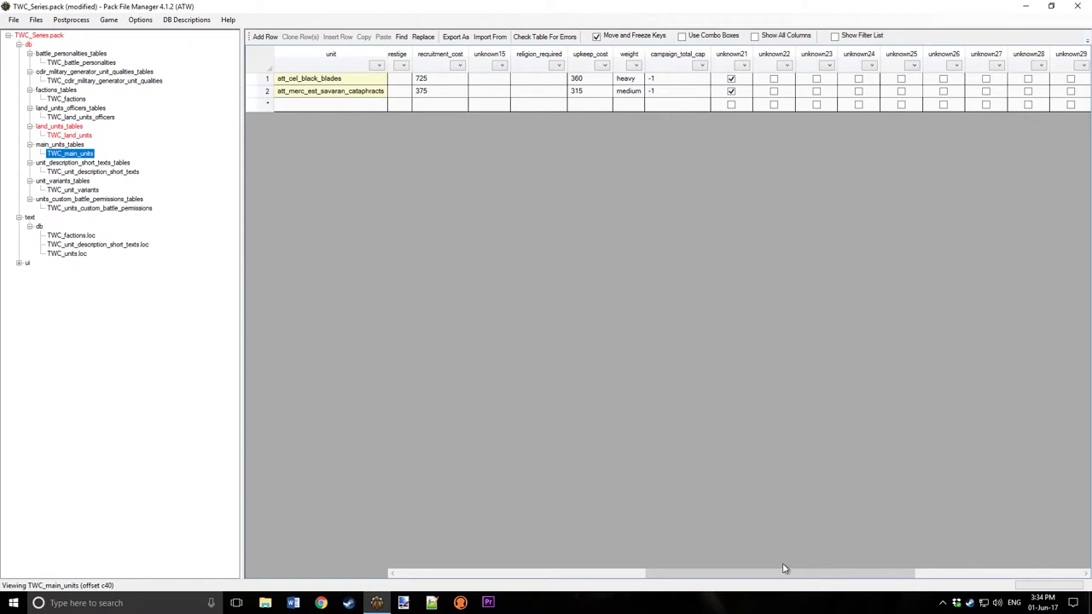
{"action": "left_click_drag", "start_coordinate": [785, 569], "coordinate": [893, 580]}
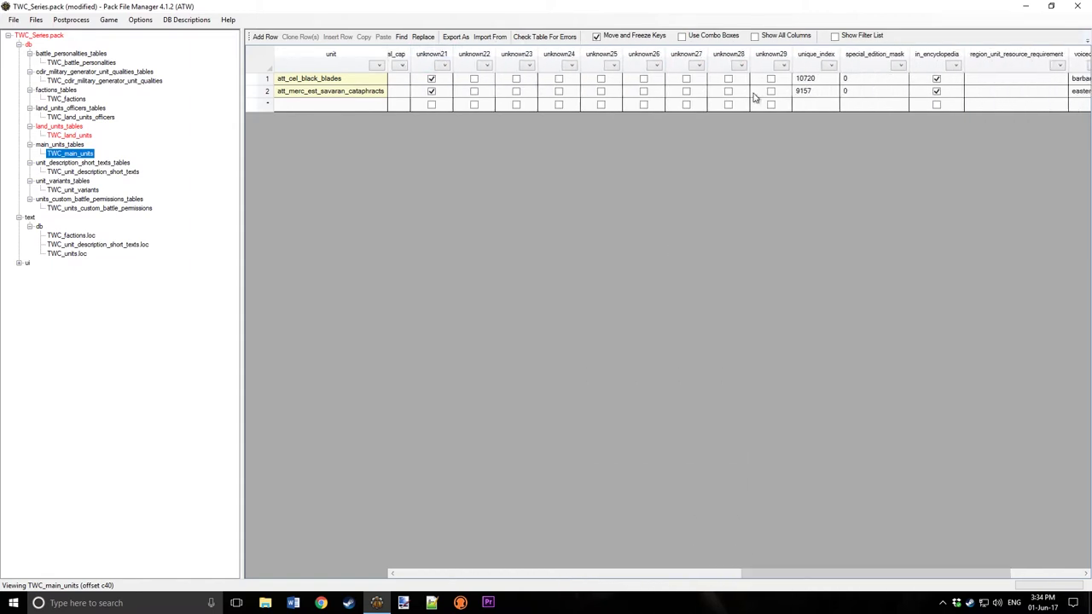
{"action": "left_click_drag", "start_coordinate": [901, 584], "coordinate": [972, 581]}
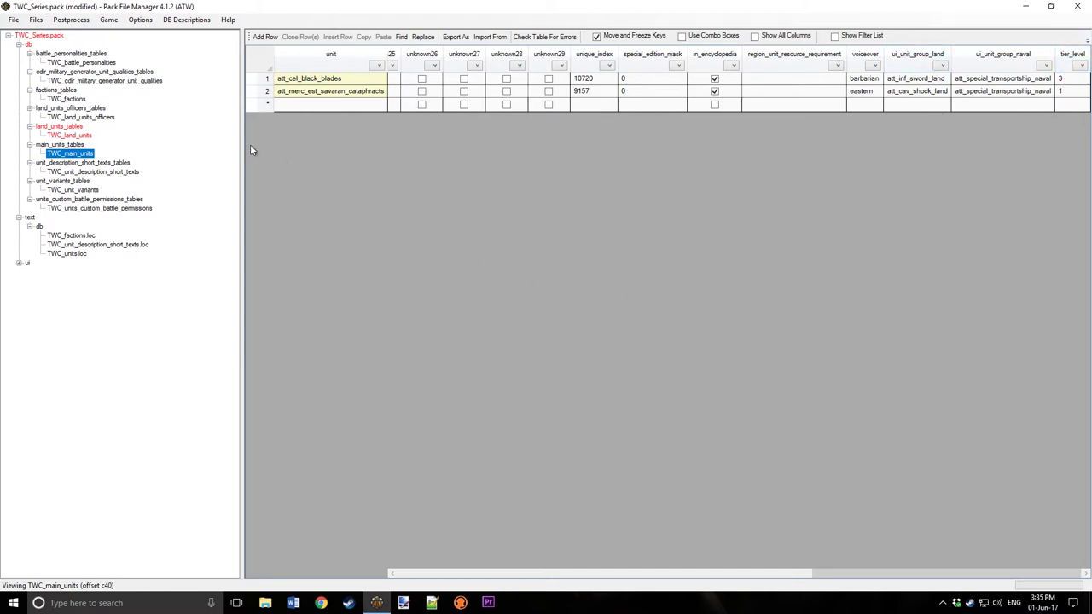
- Review the TWC_unit_description_short_texts, TWC_unit_variants and TWC_units_custom_battle_permissions tables together with the unit text .loc entries
{"action": "left_click", "coordinate": [109, 173]}
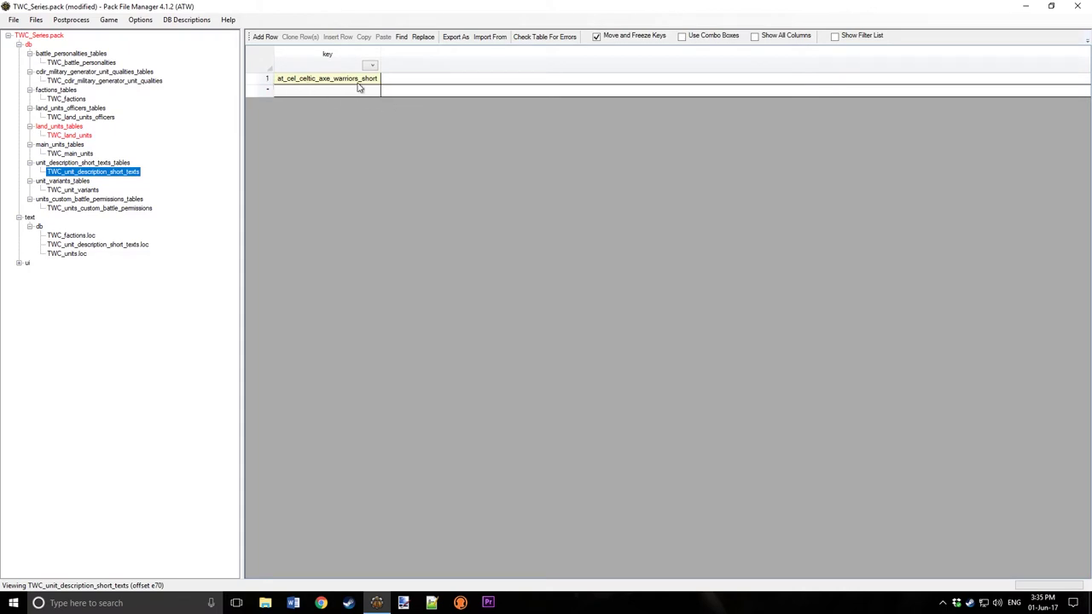
{"action": "left_click", "coordinate": [77, 245]}
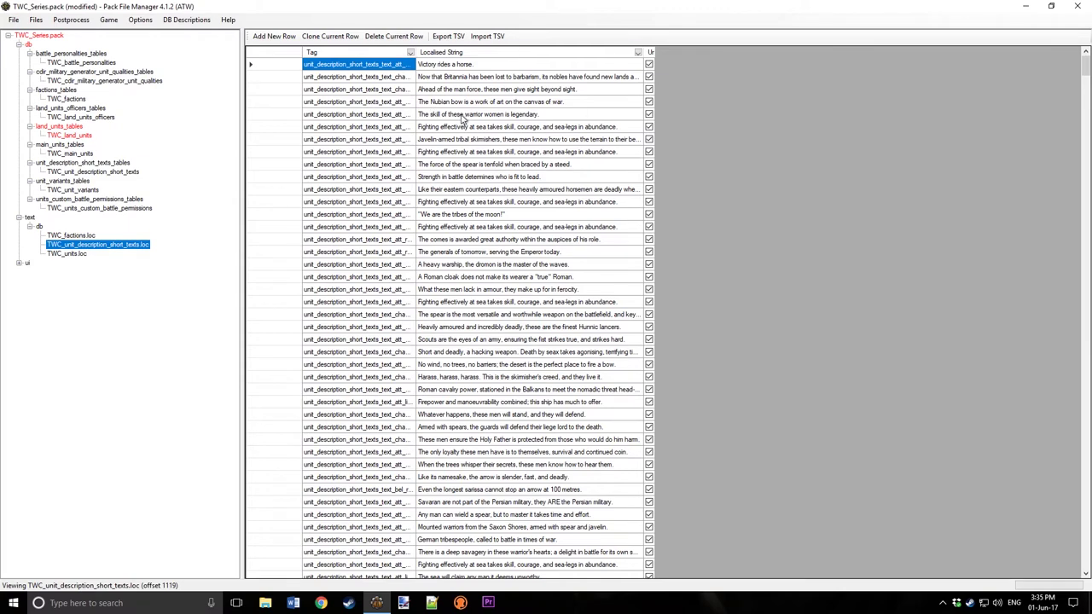
{"action": "left_click", "coordinate": [73, 190]}
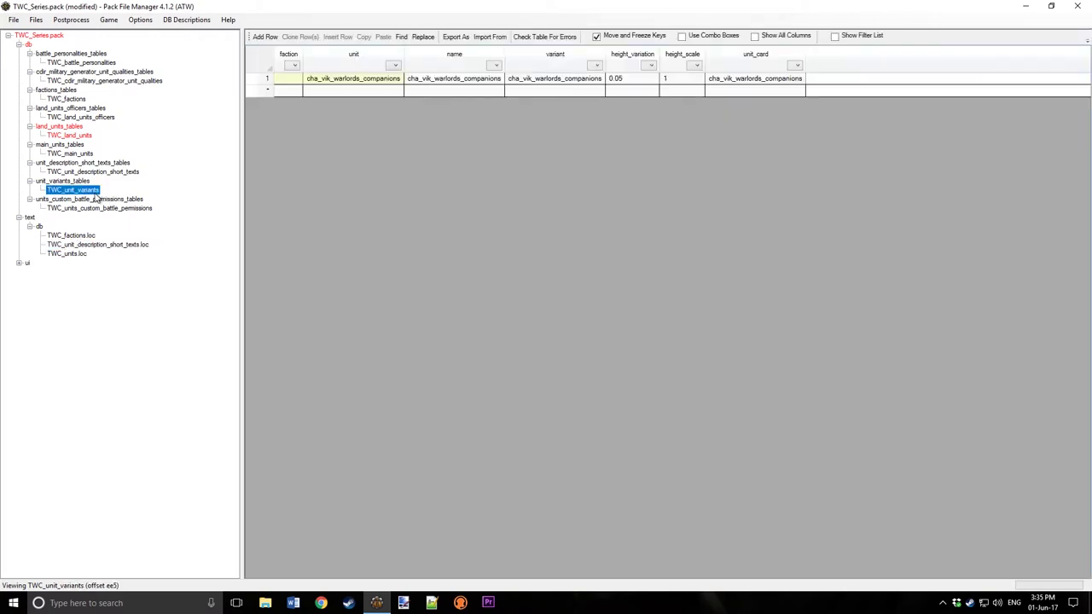
{"action": "left_click", "coordinate": [353, 56]}
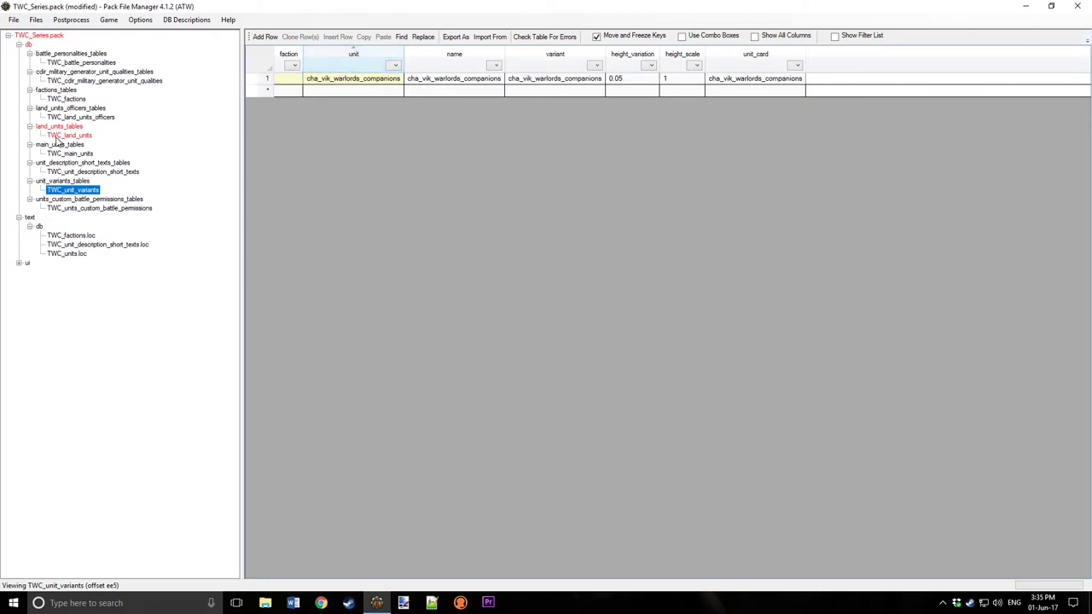
{"action": "left_click", "coordinate": [454, 58]}
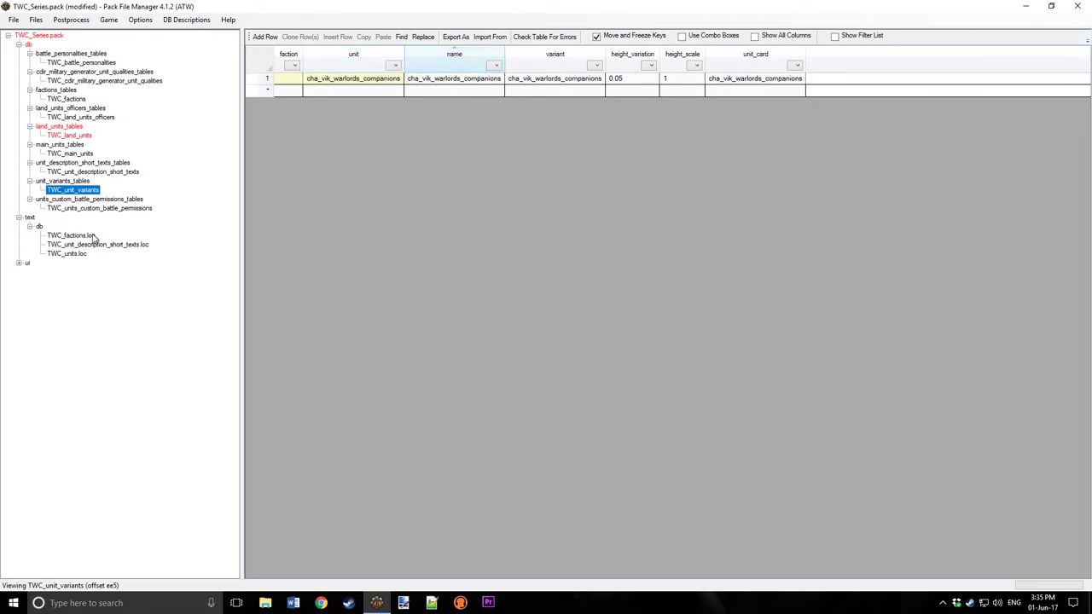
{"action": "left_click", "coordinate": [529, 61]}
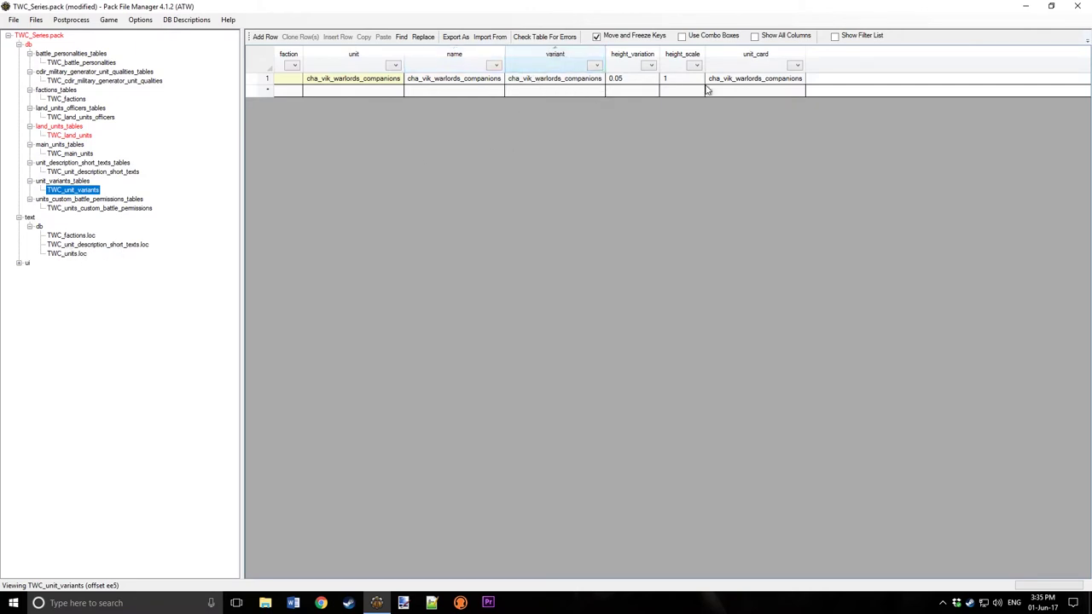
{"action": "left_click", "coordinate": [762, 62]}
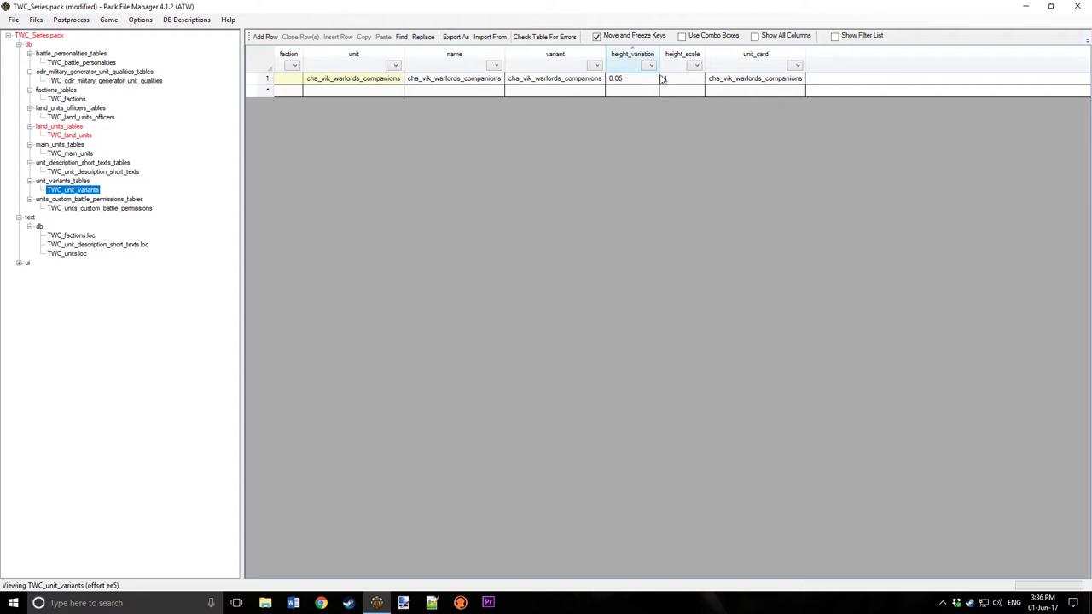
{"action": "left_click", "coordinate": [101, 208]}
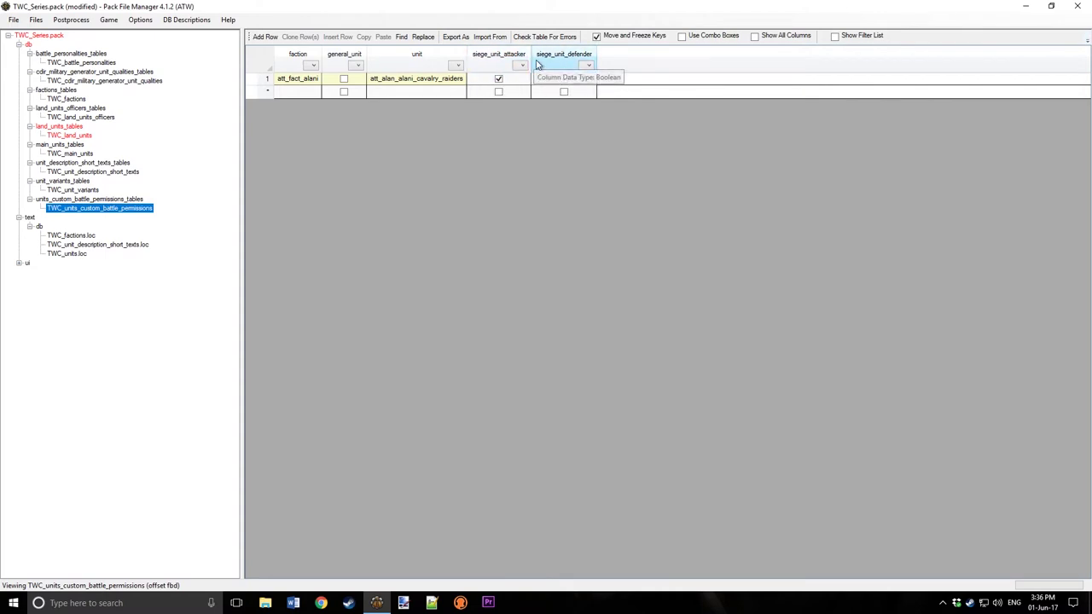
{"action": "left_click", "coordinate": [97, 245]}
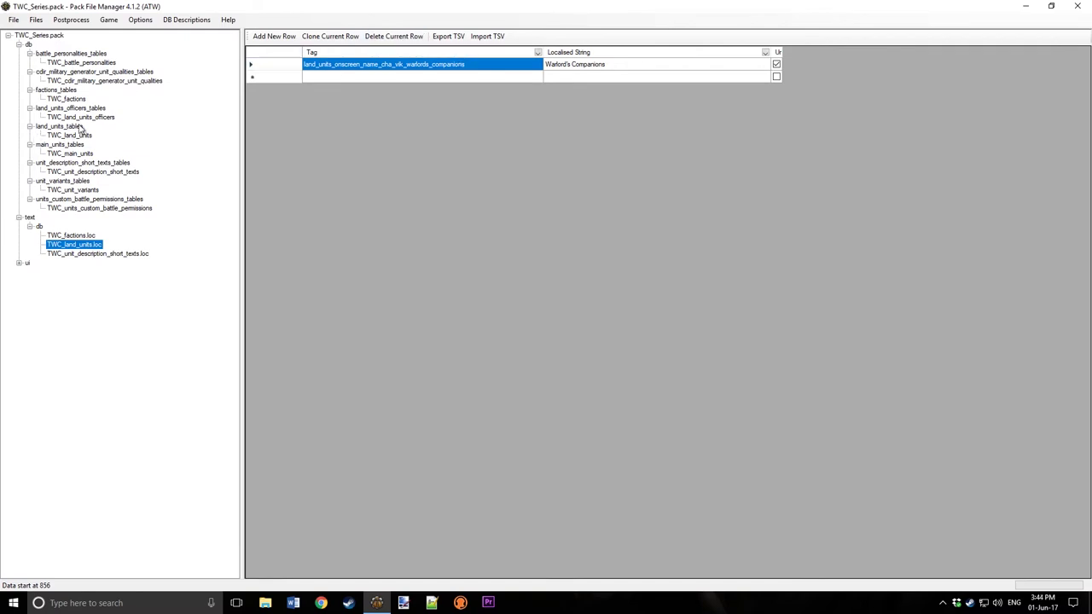
- Rename the two TWC_land_units keys: att_cel_black_blades as TWC_Raider and att_merc_est_savaran_cataphracts as TWC_Valkyrie
{"action": "left_click", "coordinate": [59, 134]}
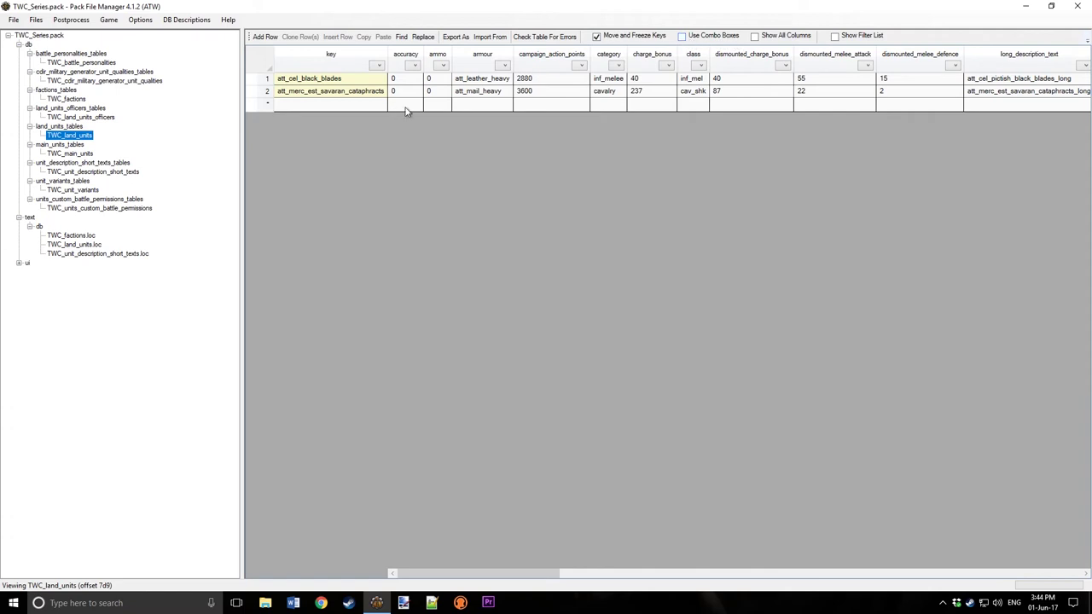
{"action": "left_click", "coordinate": [373, 81]}
{"action": "type", "text": "twc"}
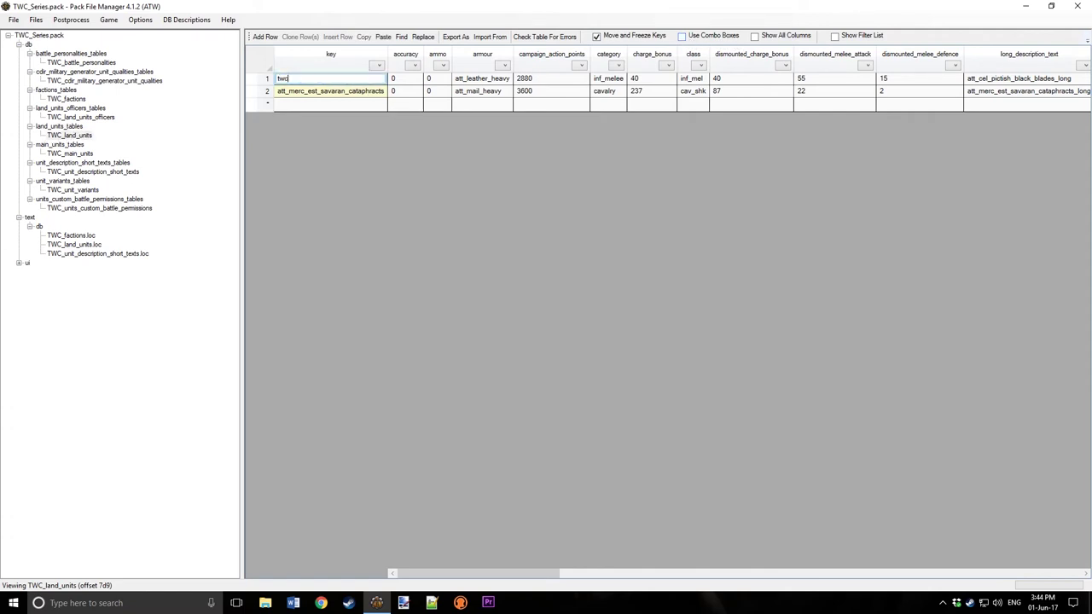
{"action": "key", "text": "BackSpace"}
{"action": "type", "text": "TWC_Radi"}
{"action": "left_click", "coordinate": [379, 90]}
{"action": "type", "text": "TW"}
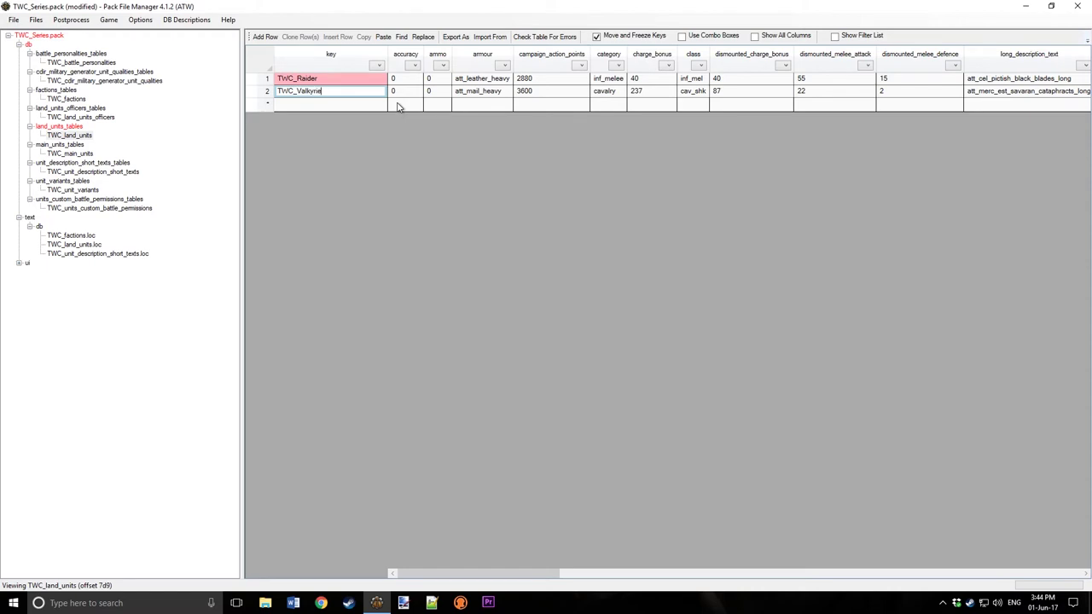
{"action": "key", "text": "Return"}
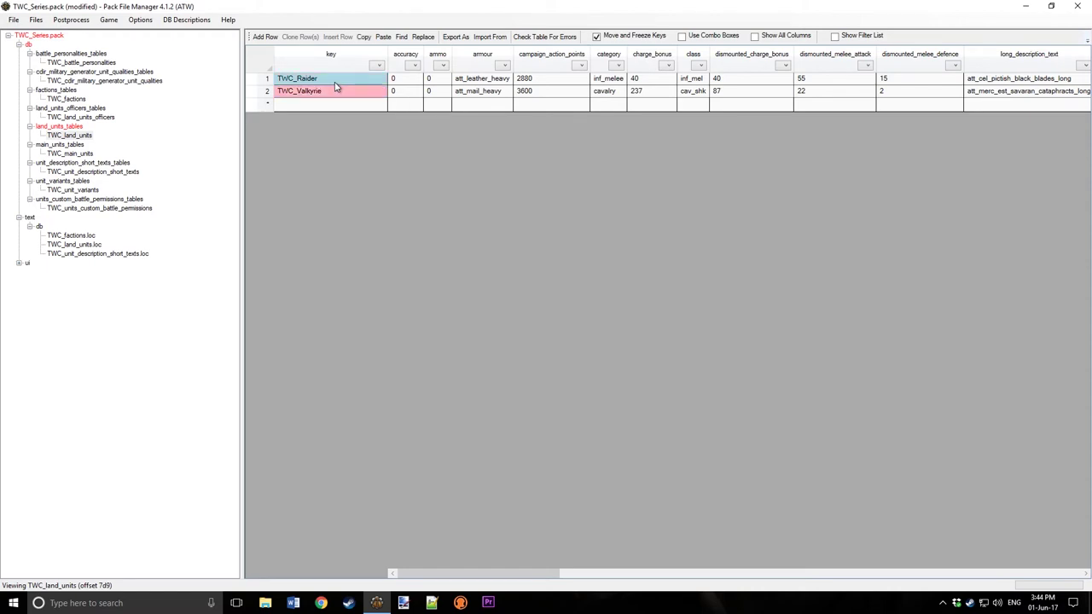
- Change the existing tag in TWC_land_units.loc to land_units_onscreen_name_TWC_Raider
{"action": "left_click", "coordinate": [89, 246]}
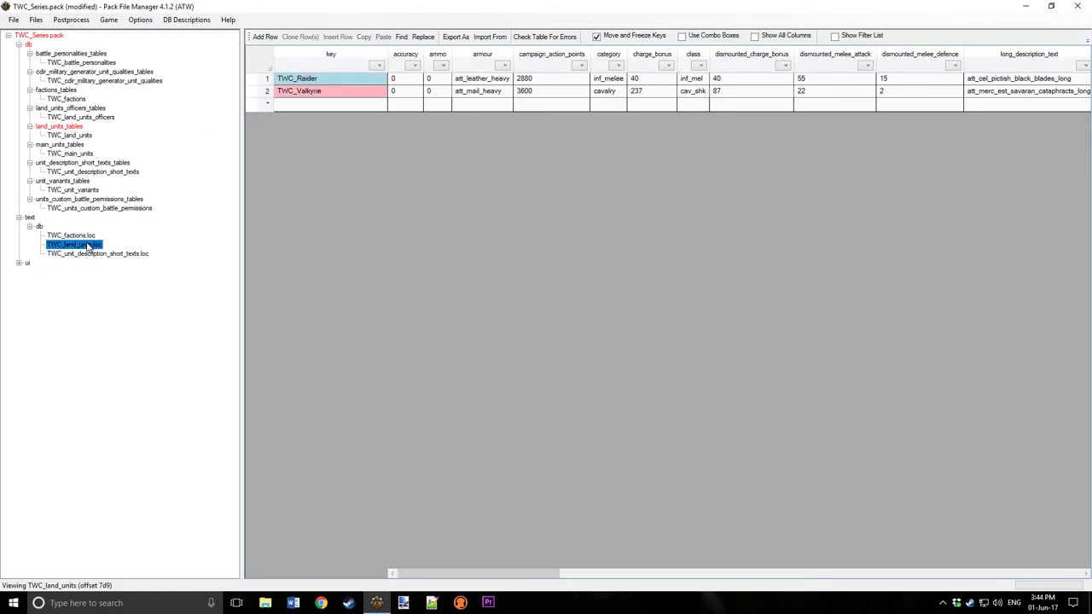
{"action": "left_click", "coordinate": [495, 63]}
{"action": "left_click_drag", "start_coordinate": [495, 63], "coordinate": [395, 64]}
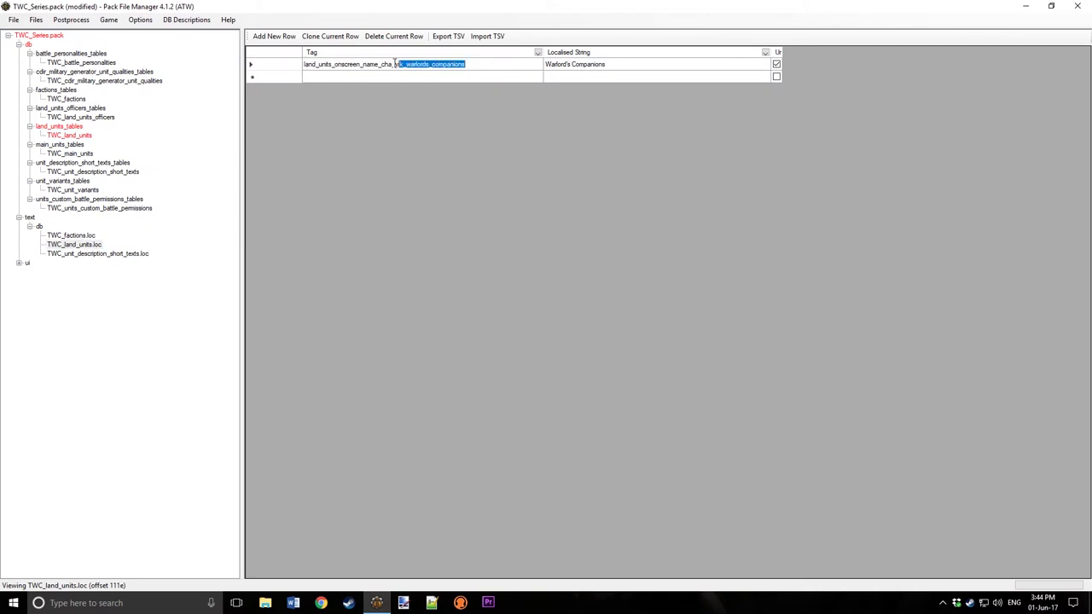
{"action": "left_click_drag", "start_coordinate": [495, 63], "coordinate": [386, 60]}
{"action": "type", "text": "TWC_Raide"}
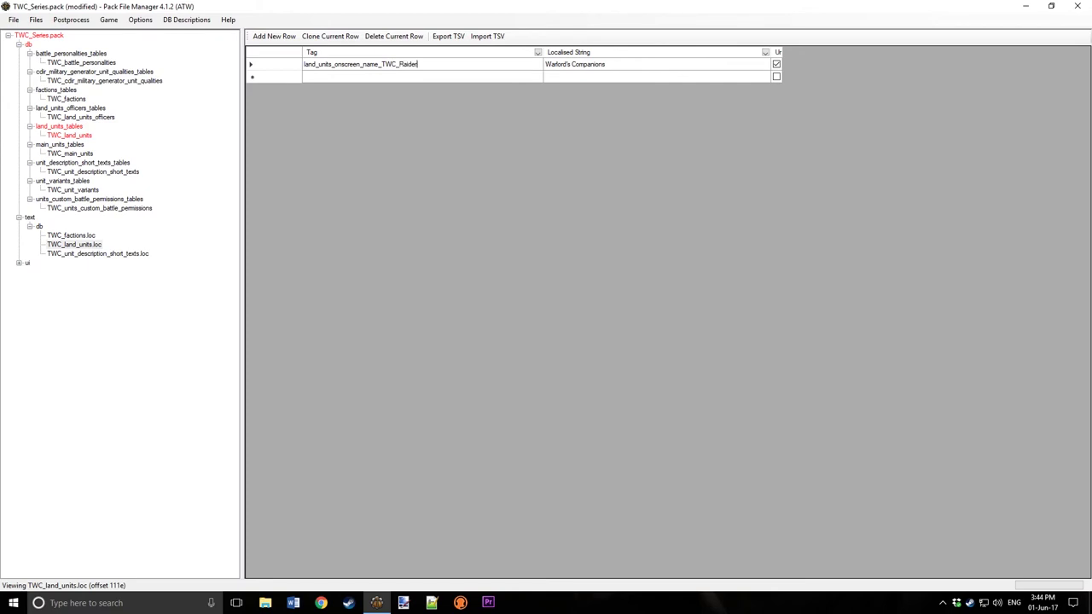
{"action": "left_click", "coordinate": [549, 64]}
- Add a new row to TWC_land_units.loc and copy the prefix land_units_onscreen_name_TWC_ from the Raider tag into its tag
{"action": "left_click", "coordinate": [267, 37]}
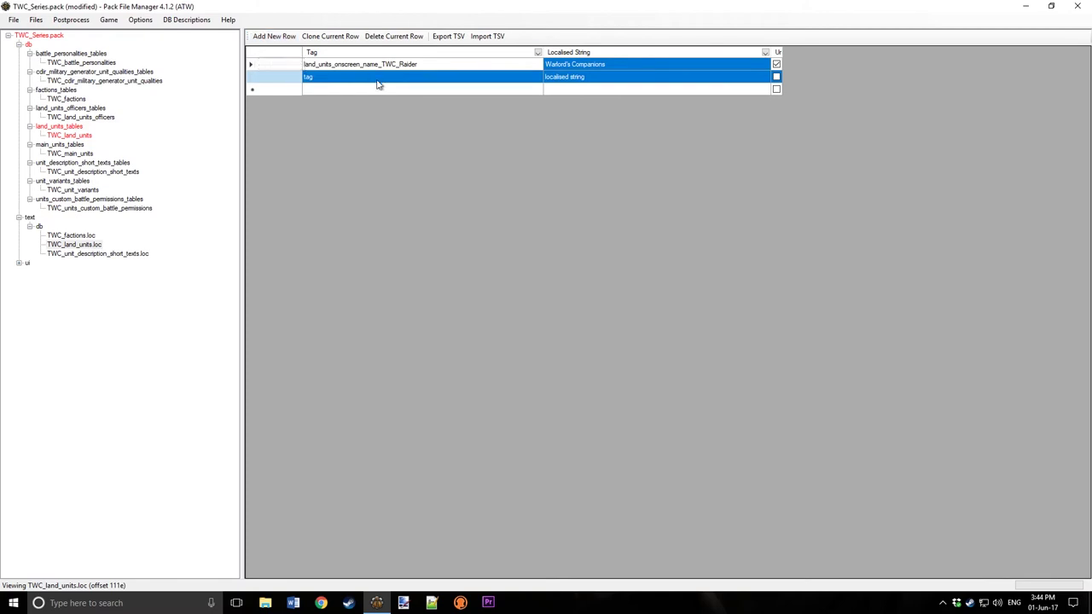
{"action": "left_click", "coordinate": [378, 79]}
{"action": "left_click", "coordinate": [378, 66]}
{"action": "left_click", "coordinate": [381, 65]}
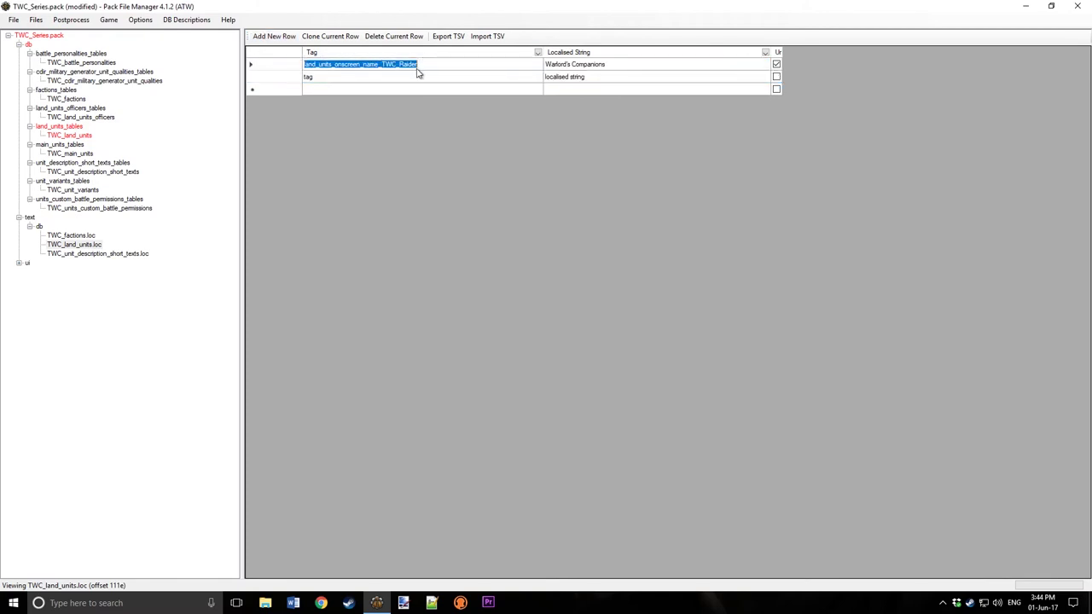
{"action": "left_click_drag", "start_coordinate": [398, 65], "coordinate": [306, 65]}
{"action": "right_click", "coordinate": [343, 72]}
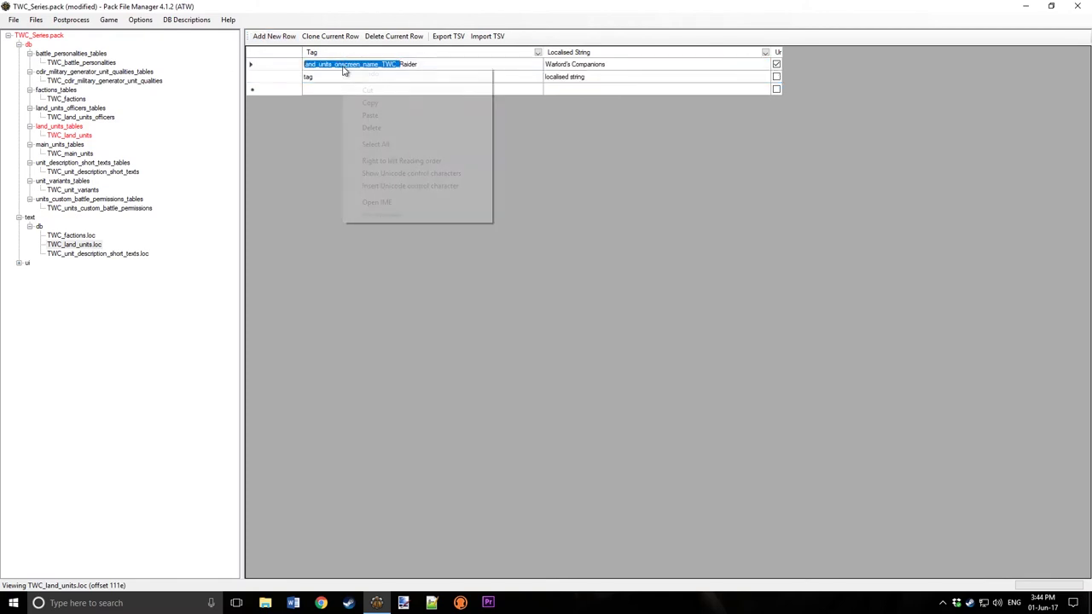
{"action": "left_click", "coordinate": [370, 102]}
{"action": "left_click", "coordinate": [348, 79]}
{"action": "left_click", "coordinate": [346, 77]}
{"action": "right_click", "coordinate": [346, 79]}
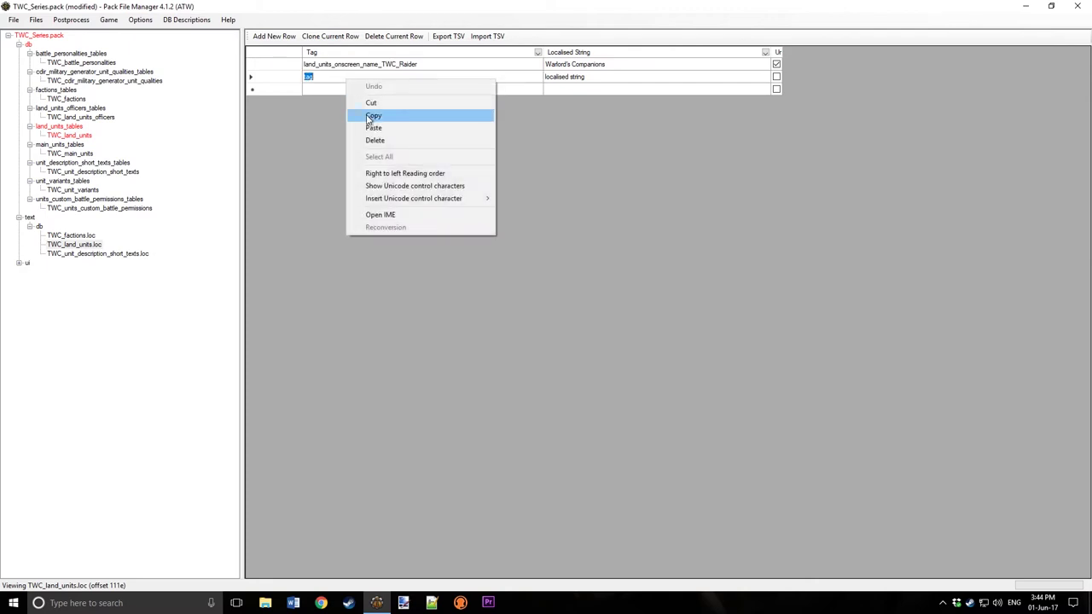
{"action": "left_click", "coordinate": [373, 128]}
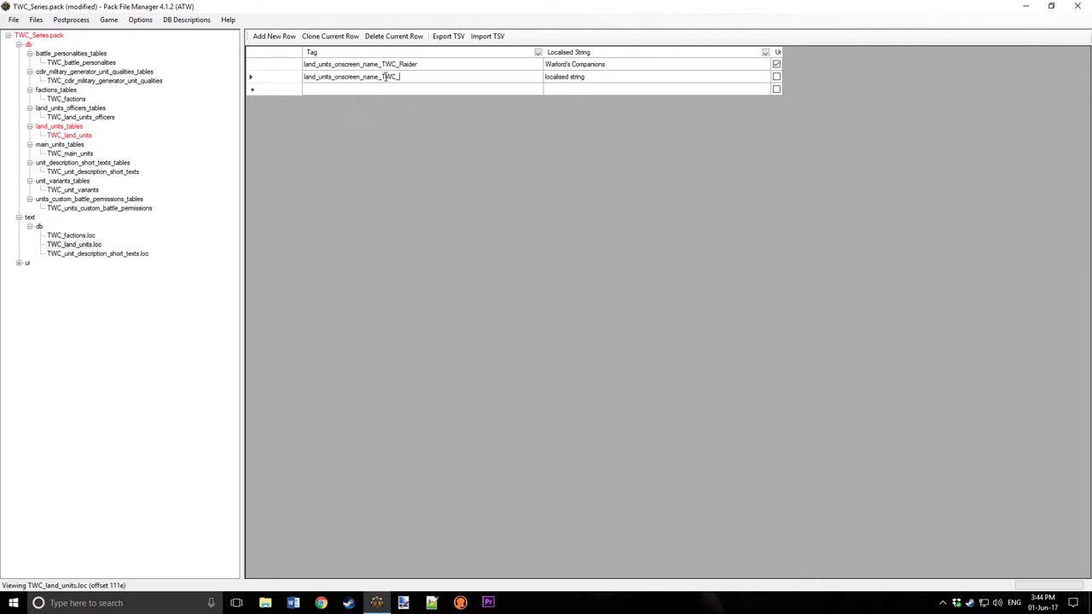
- Complete the new tag as land_units_onscreen_name_TWC_Valkyrie and set its localised string to Valkyries
{"action": "left_click_drag", "start_coordinate": [383, 75], "coordinate": [161, 76]}
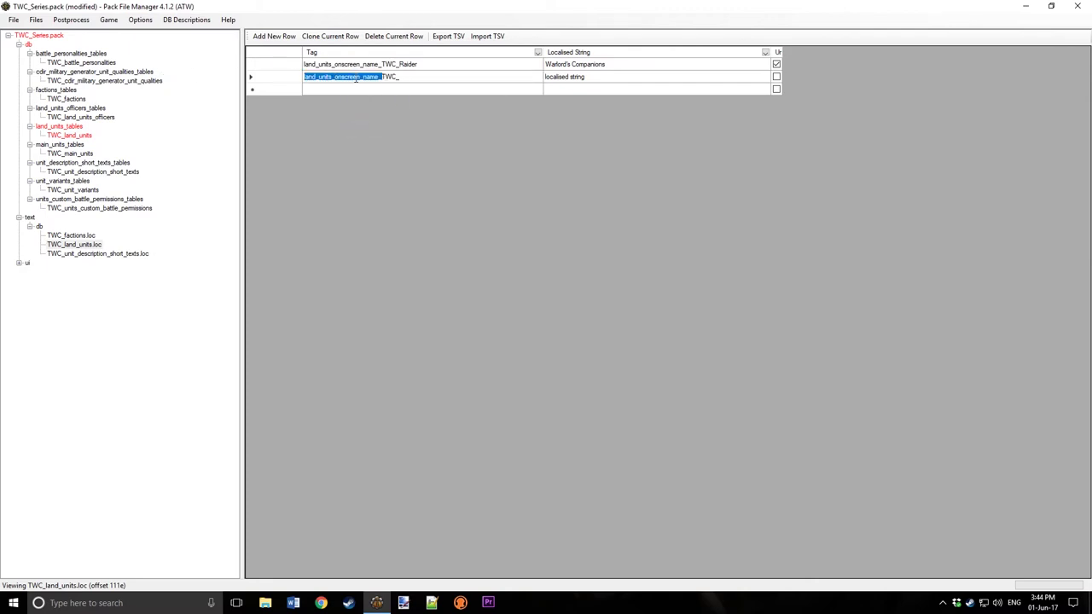
{"action": "left_click", "coordinate": [400, 77]}
{"action": "type", "text": "Valkyr"}
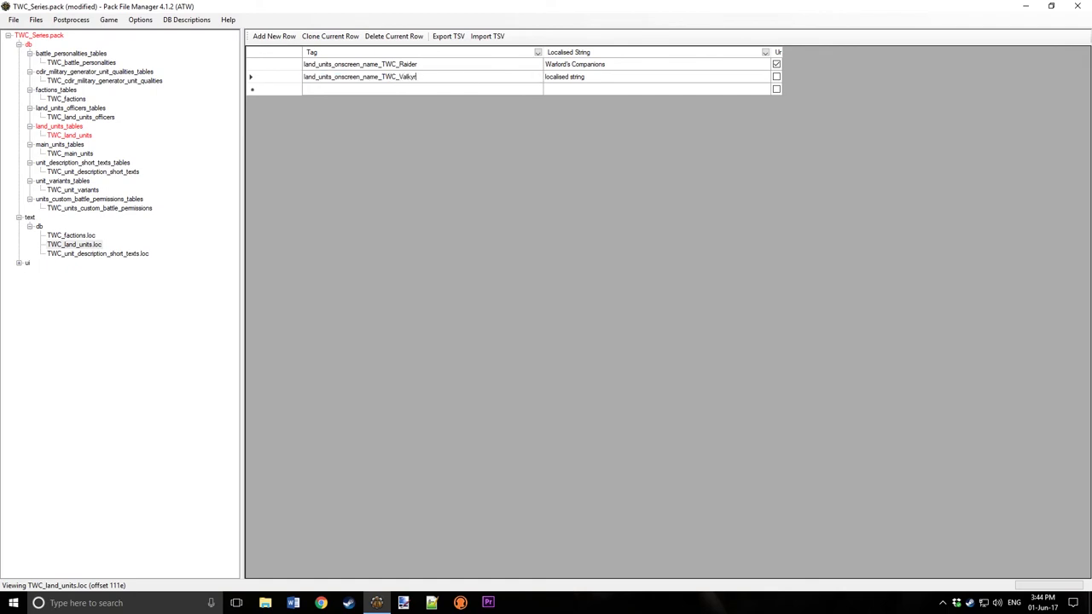
{"action": "type", "text": "ie"}
{"action": "left_click", "coordinate": [597, 79]}
{"action": "left_click", "coordinate": [597, 79]}
{"action": "type", "text": "Valkyries"}
- Set the Raider's localised string to Viking Raiders and enable the checkbox on the Valkyrie row
{"action": "left_click", "coordinate": [616, 64]}
{"action": "left_click", "coordinate": [616, 64]}
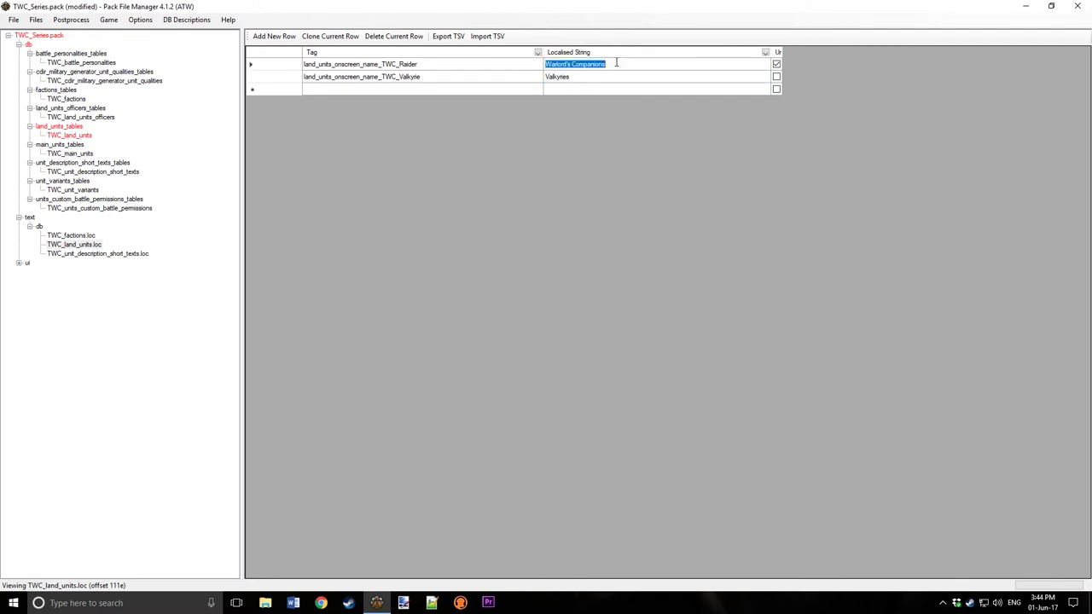
{"action": "key", "text": "BackSpace"}
{"action": "left_click", "coordinate": [624, 79]}
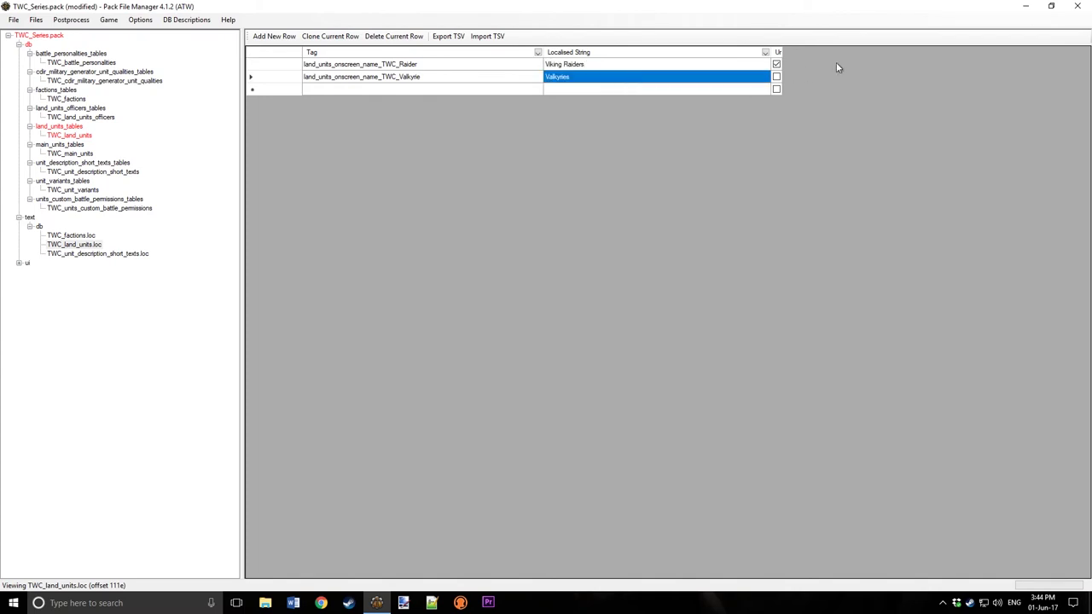
{"action": "left_click", "coordinate": [776, 77]}
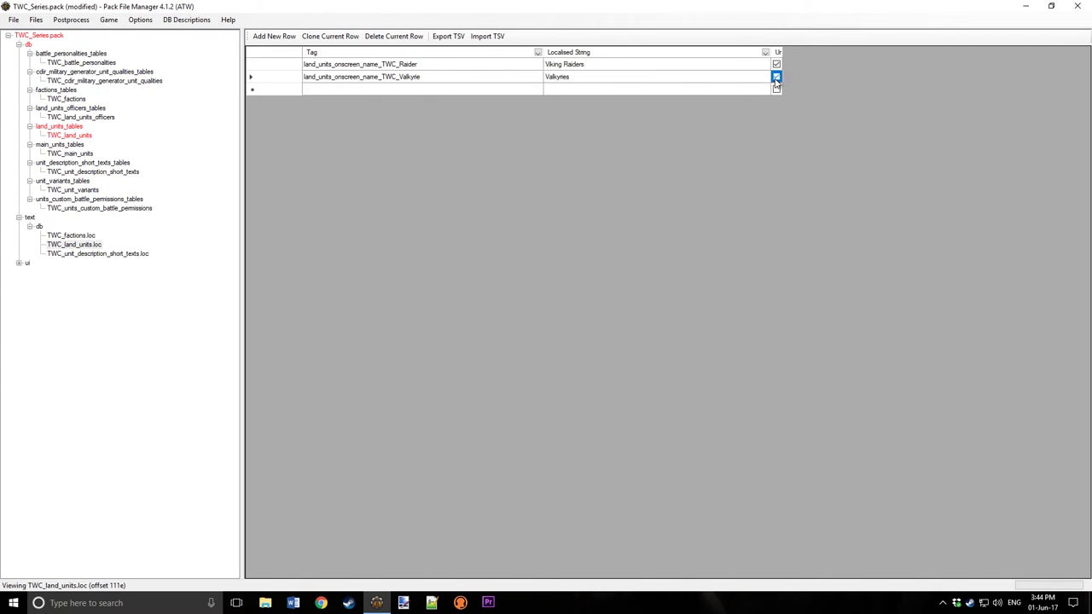
{"action": "left_click", "coordinate": [674, 81]}
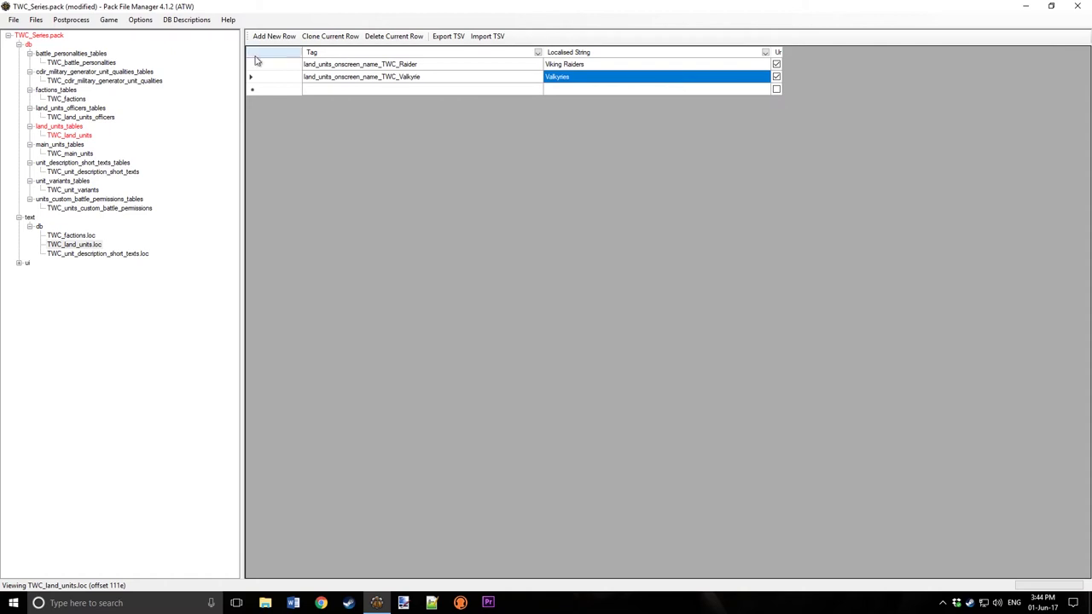
- In TWC_unit_description_short_texts.loc, sort the entries by tag and delete every row except the first
{"action": "left_click", "coordinate": [91, 253]}
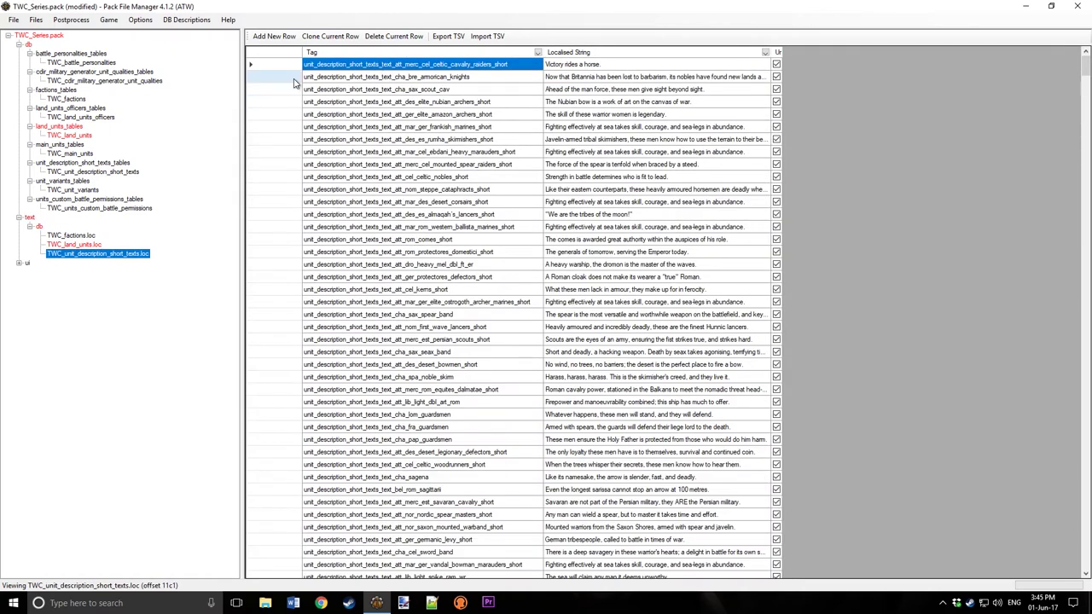
{"action": "left_click", "coordinate": [298, 78]}
{"action": "left_click_drag", "start_coordinate": [1088, 72], "coordinate": [1086, 556]}
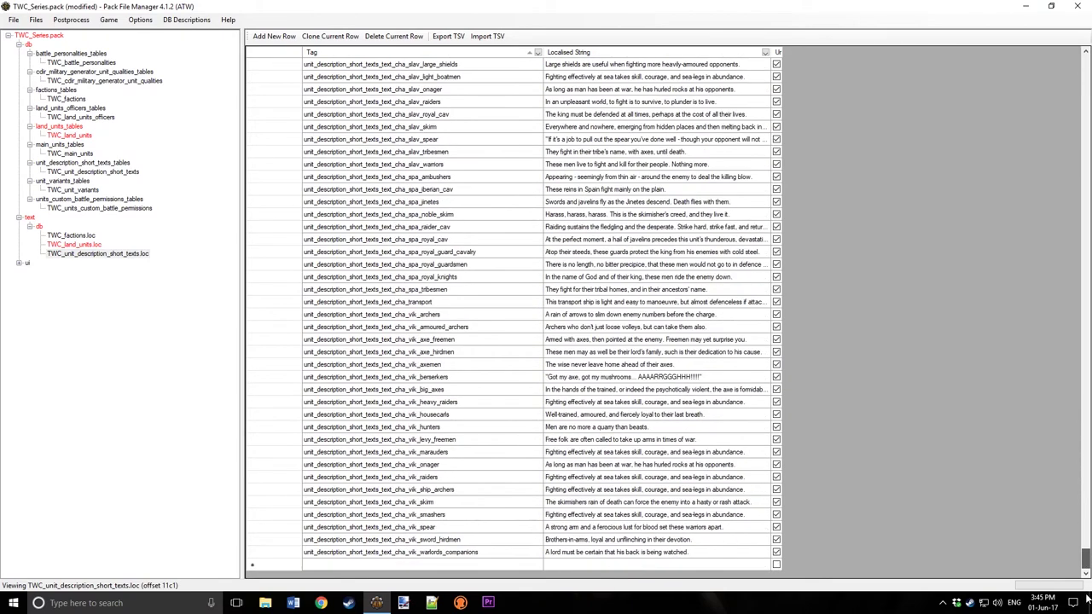
{"action": "left_click", "coordinate": [287, 554], "text": "shift"}
{"action": "key", "text": "Delete"}
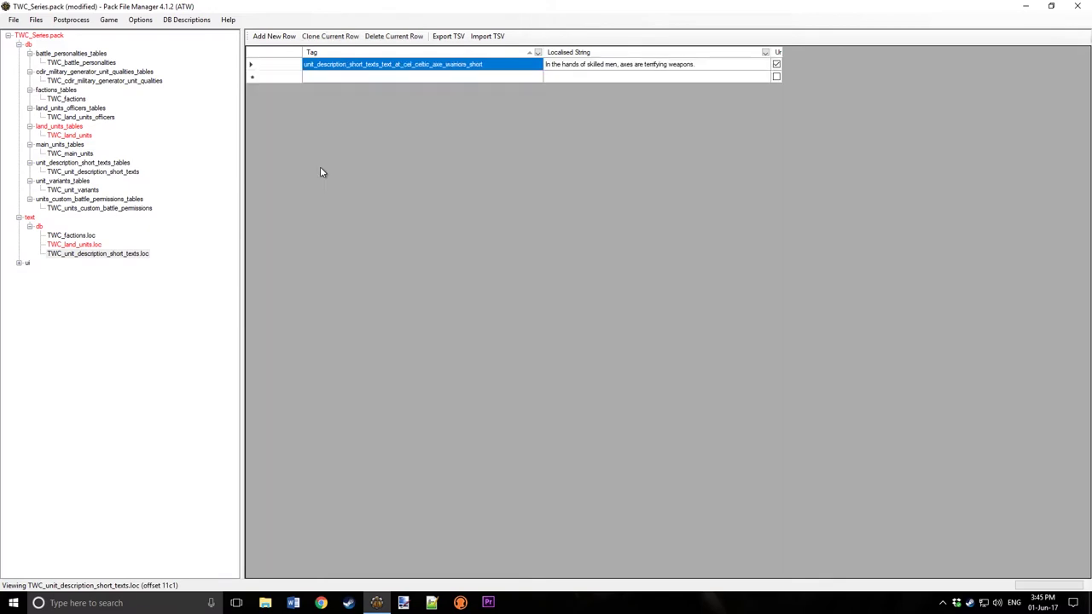
- Change the remaining short-text tag to unit_description_short_texts_text_TWC_Raider_short
{"action": "left_click", "coordinate": [477, 68]}
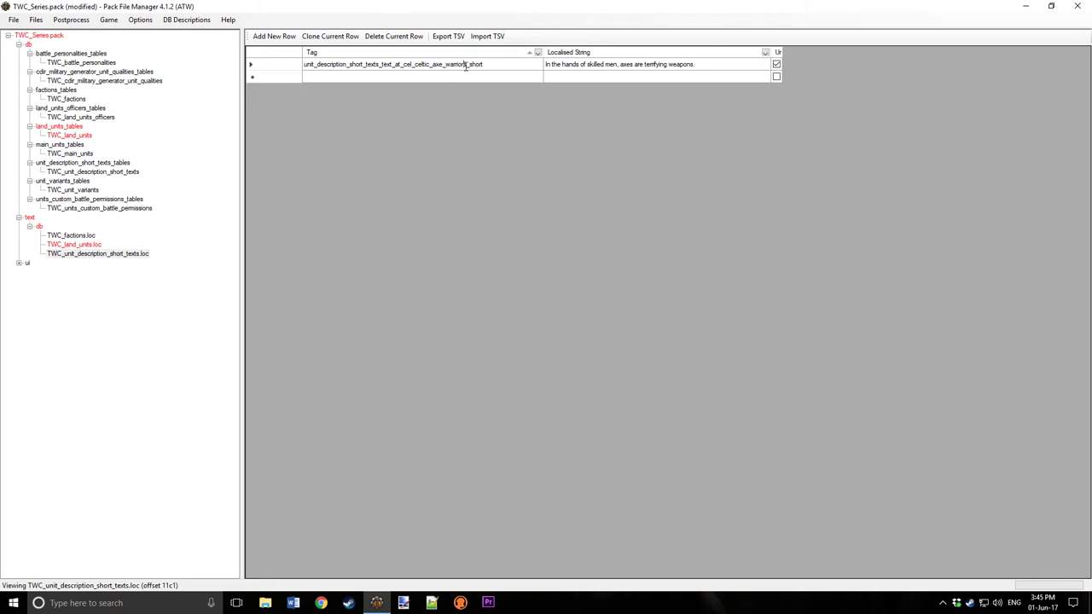
{"action": "left_click_drag", "start_coordinate": [466, 65], "coordinate": [396, 71]}
{"action": "type", "text": "TWC_Raids"}
{"action": "key", "text": "BackSpace"}
{"action": "type", "text": "er"}
- Add a new short-text row and copy the full TWC_Raider_short tag into it
{"action": "double_click", "coordinate": [452, 66]}
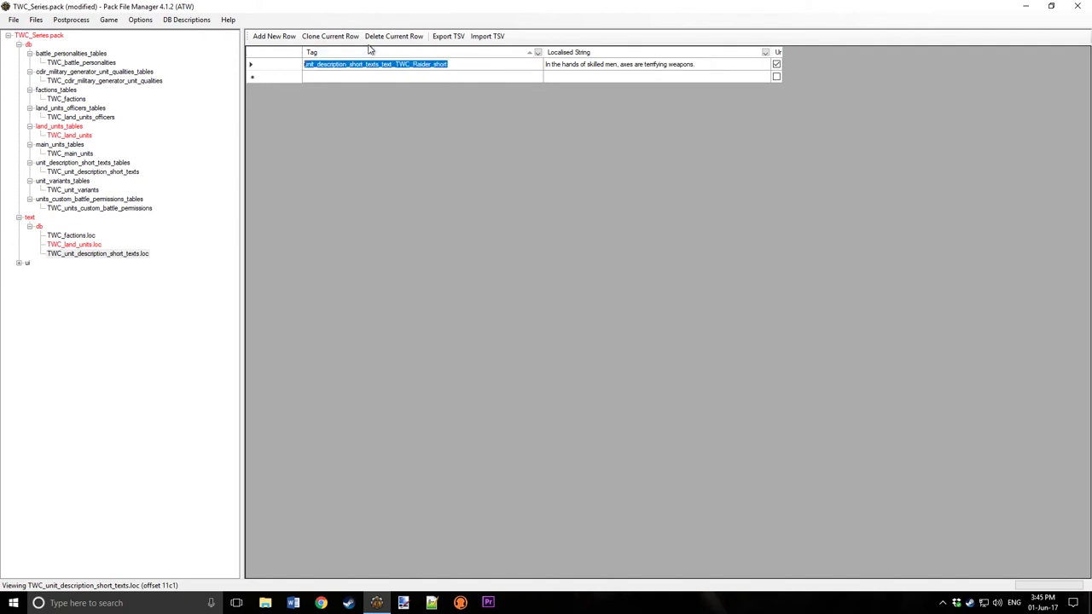
{"action": "right_click", "coordinate": [350, 66]}
{"action": "left_click", "coordinate": [373, 100]}
{"action": "left_click", "coordinate": [462, 68]}
{"action": "left_click", "coordinate": [275, 37]}
{"action": "left_click", "coordinate": [446, 66]}
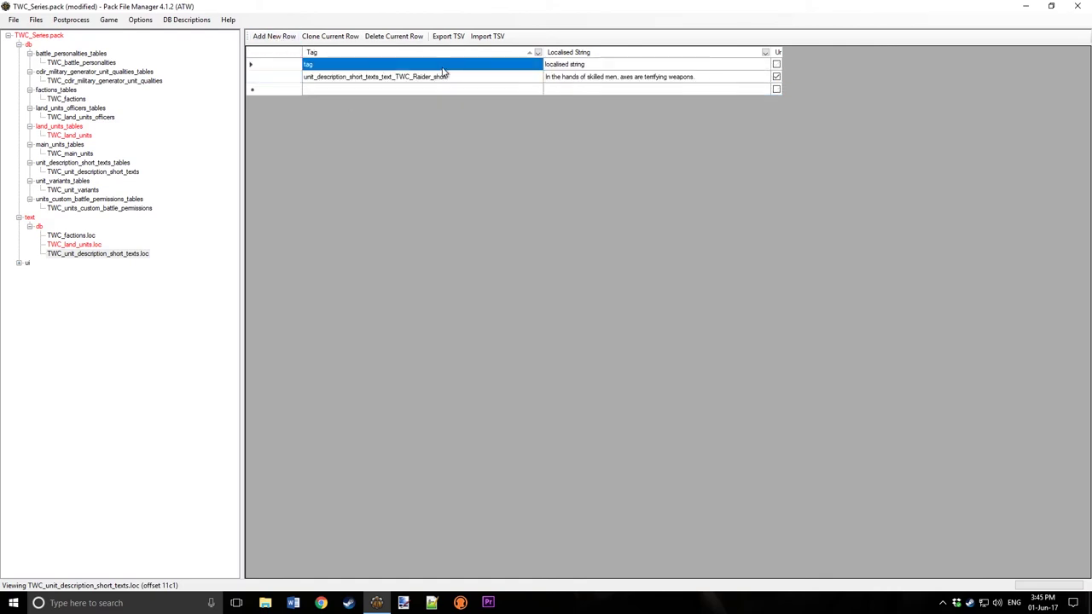
{"action": "left_click", "coordinate": [445, 66]}
{"action": "right_click", "coordinate": [444, 67]}
{"action": "left_click", "coordinate": [469, 116]}
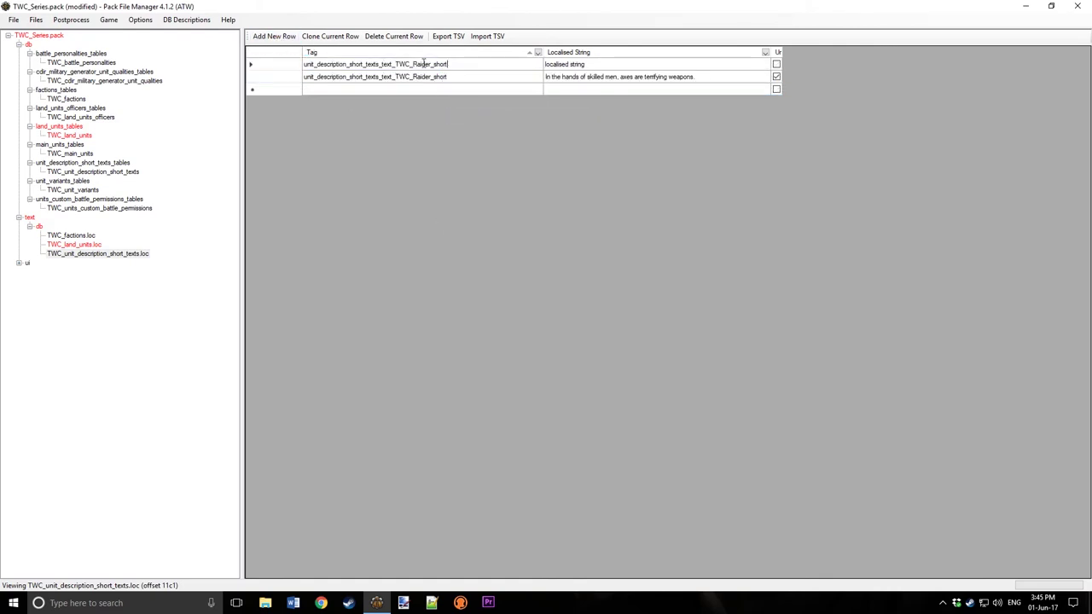
- Change the copied tag to unit_description_short_texts_text_TWC_Valkyrie_short
{"action": "key", "text": "BackSpace"}
{"action": "key", "text": "BackSpace"}
{"action": "key", "text": "BackSpace"}
{"action": "key", "text": "BackSpace"}
{"action": "key", "text": "BackSpace"}
{"action": "key", "text": "BackSpace"}
{"action": "type", "text": "Valkyrie"}
- Set the Valkyrie short text's localised string to "Valkyries are scary mythical thingies"
{"action": "left_click", "coordinate": [617, 65]}
{"action": "left_click", "coordinate": [617, 64]}
{"action": "type", "text": "TWC"}
{"action": "key", "text": "BackSpace"}
{"action": "key", "text": "BackSpace"}
{"action": "type", "text": "Valkyries are"}
{"action": "left_click", "coordinate": [708, 77]}
- Replace the Raider short text's localised string with "Viking Raiders are here to plunder ya booty yah-ah!"
{"action": "left_click", "coordinate": [705, 68]}
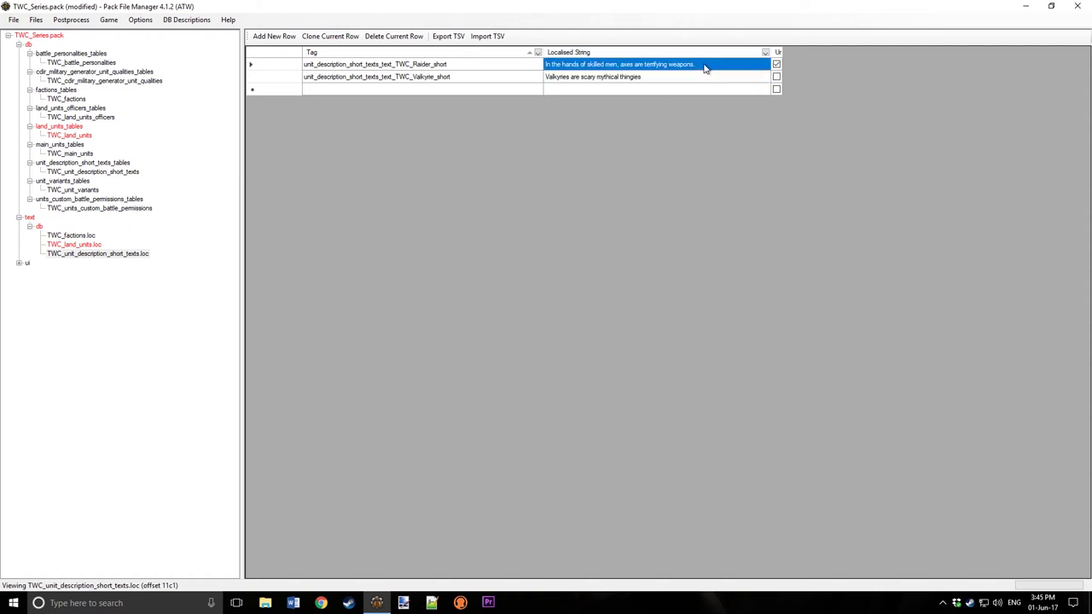
{"action": "left_click", "coordinate": [705, 68]}
{"action": "left_click_drag", "start_coordinate": [714, 65], "coordinate": [354, 43]}
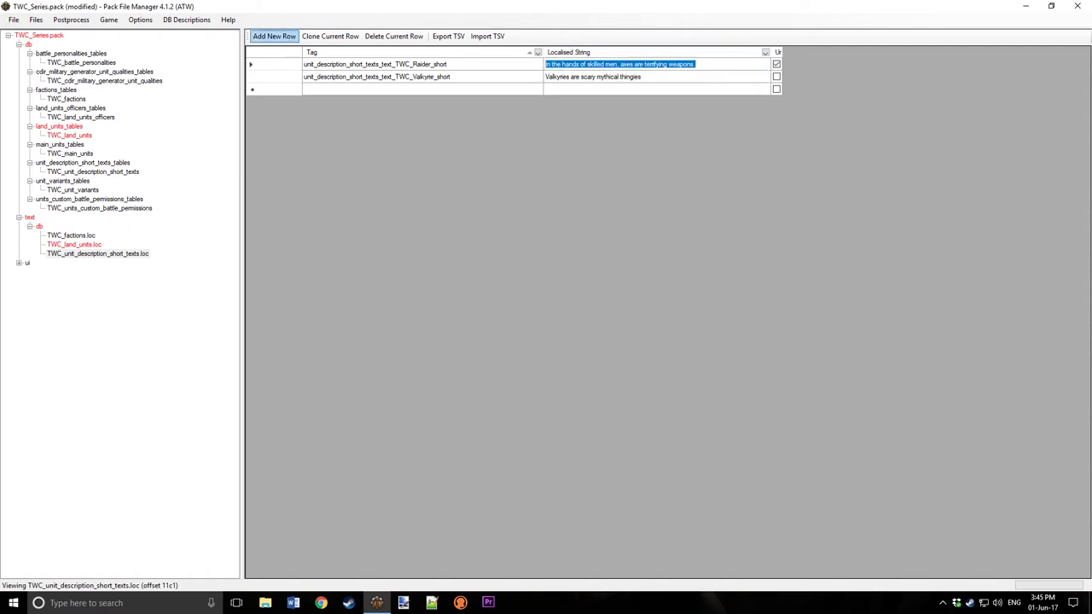
{"action": "type", "text": "Vik"}
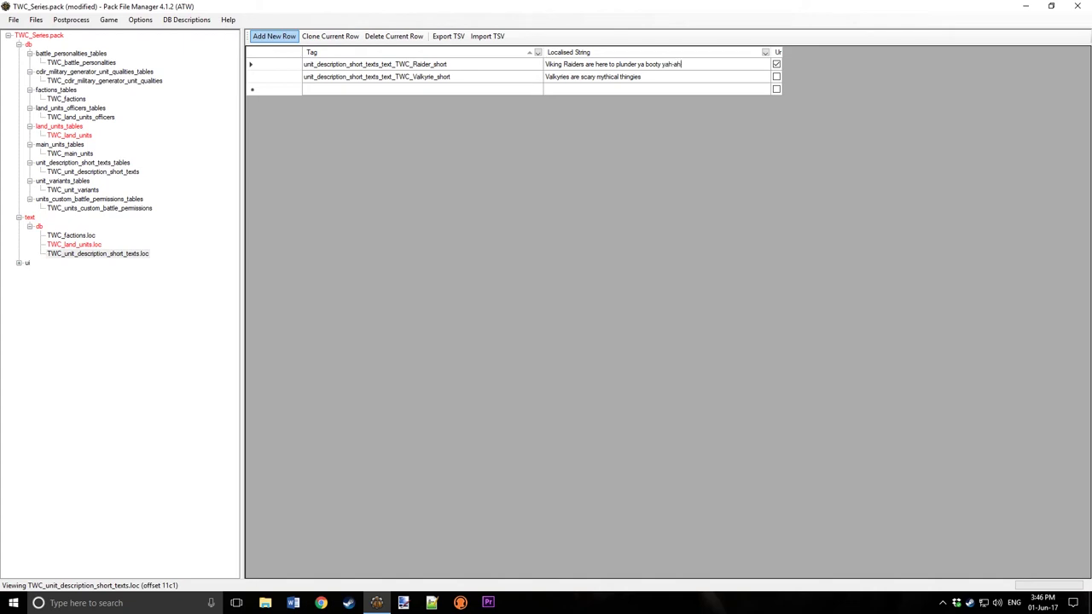
{"action": "left_click", "coordinate": [628, 81]}
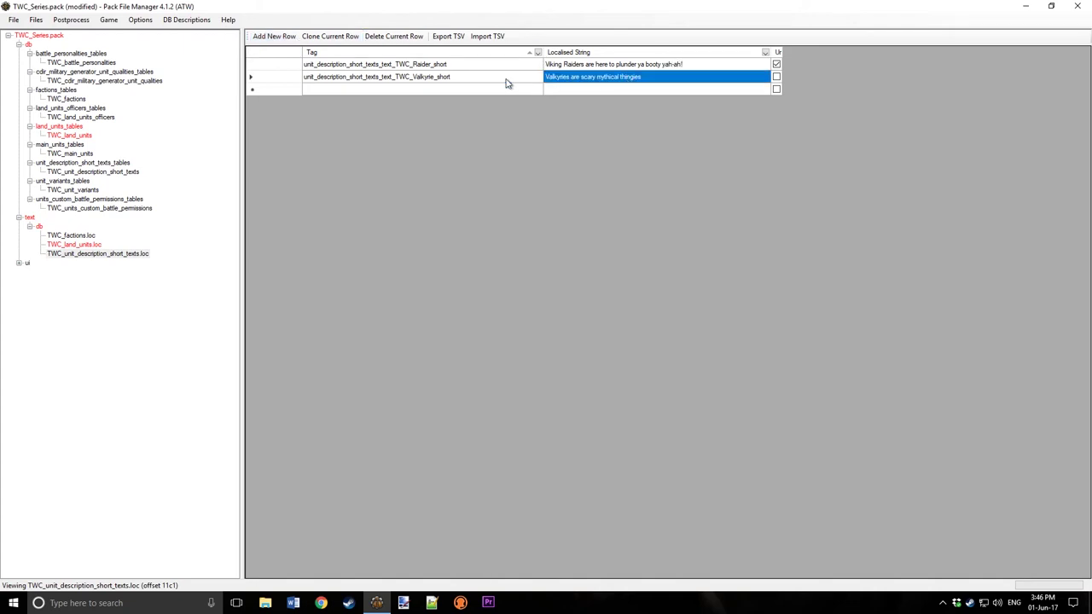
- Reopen the TWC_land_units table and save the pack file
{"action": "left_click", "coordinate": [75, 134]}
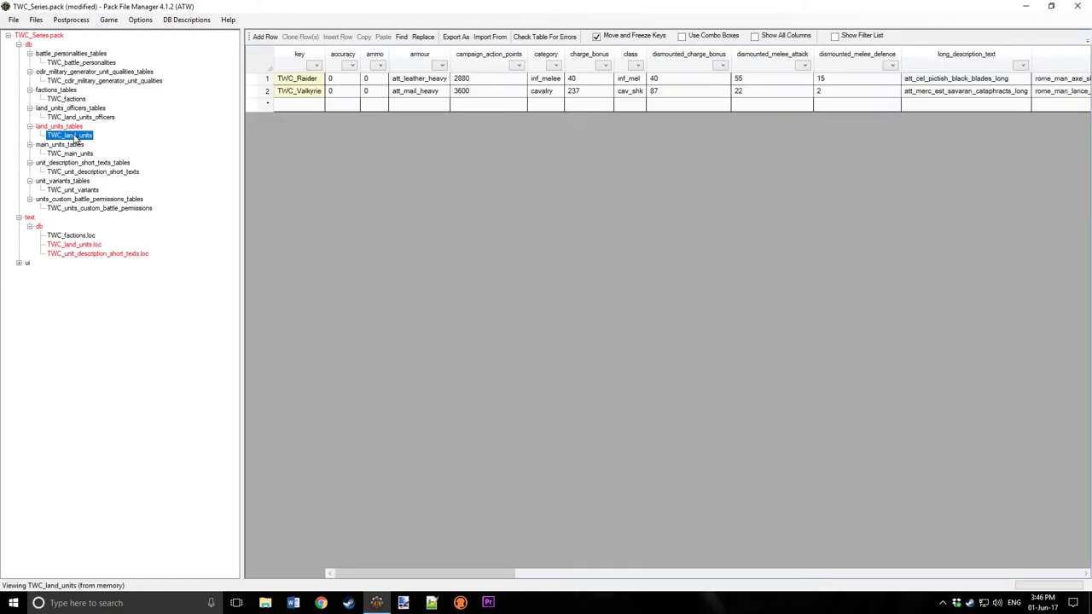
{"action": "left_click", "coordinate": [14, 20]}
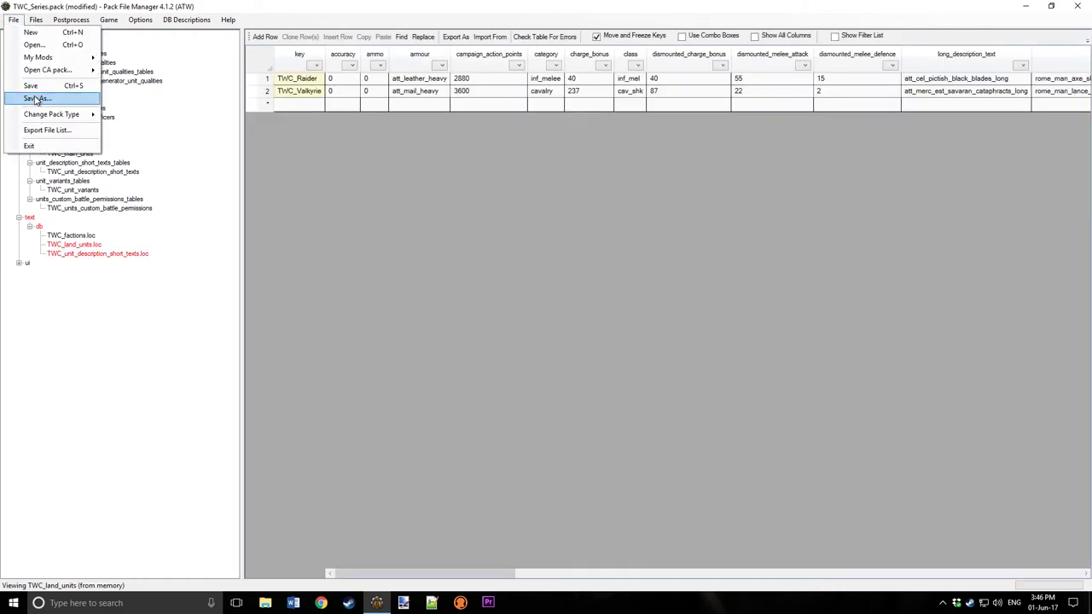
{"action": "left_click", "coordinate": [32, 85]}
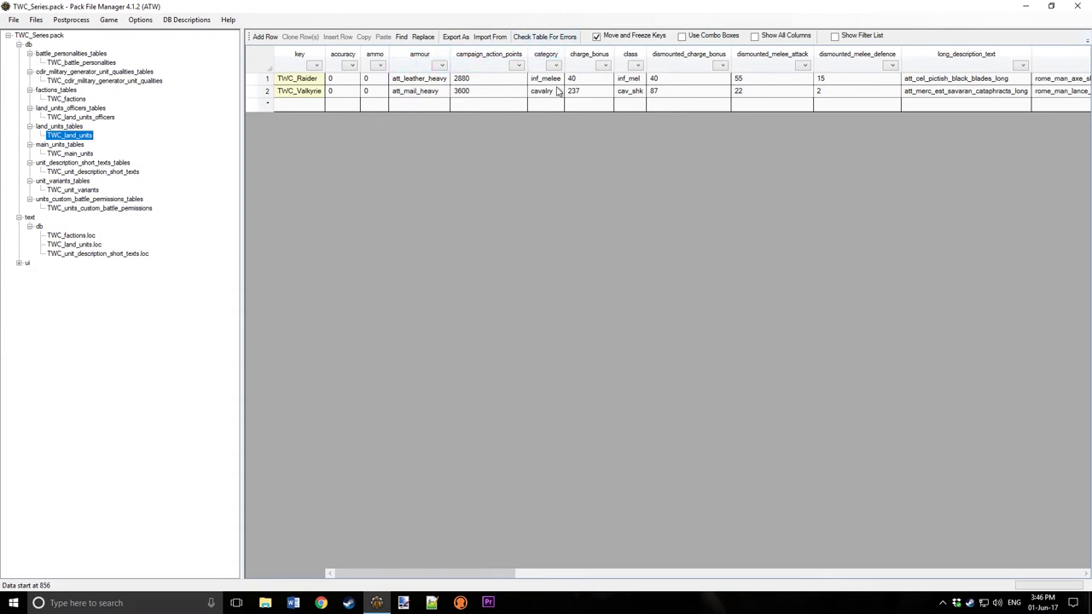
- Set the short_description_text of the TWC_Raider land unit to TWC_Raider_short
{"action": "left_click_drag", "start_coordinate": [482, 581], "coordinate": [577, 580]}
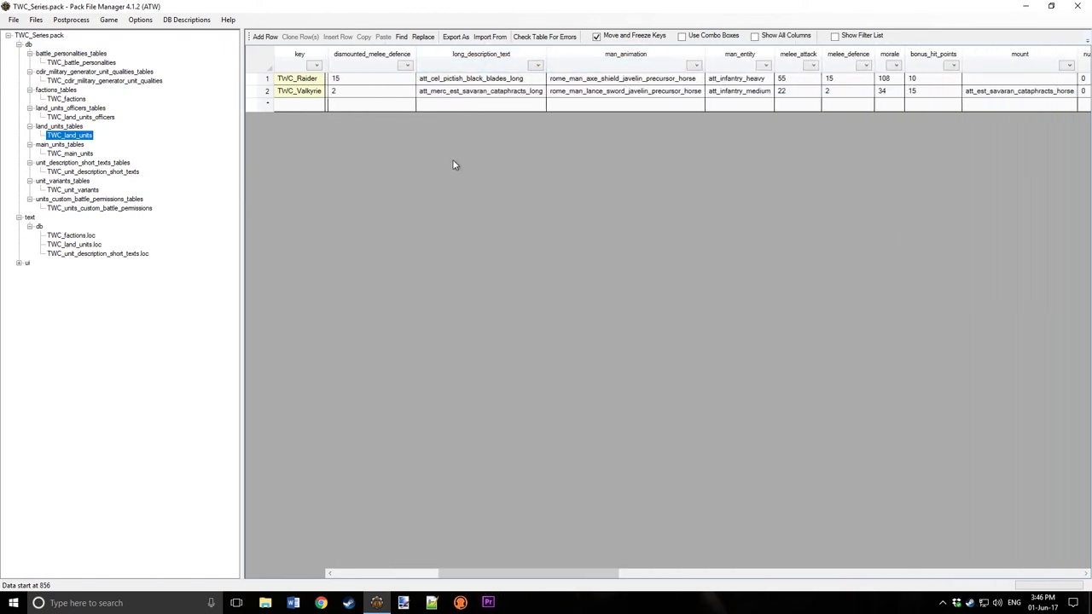
{"action": "left_click_drag", "start_coordinate": [489, 565], "coordinate": [722, 549]}
{"action": "left_click", "coordinate": [501, 79]}
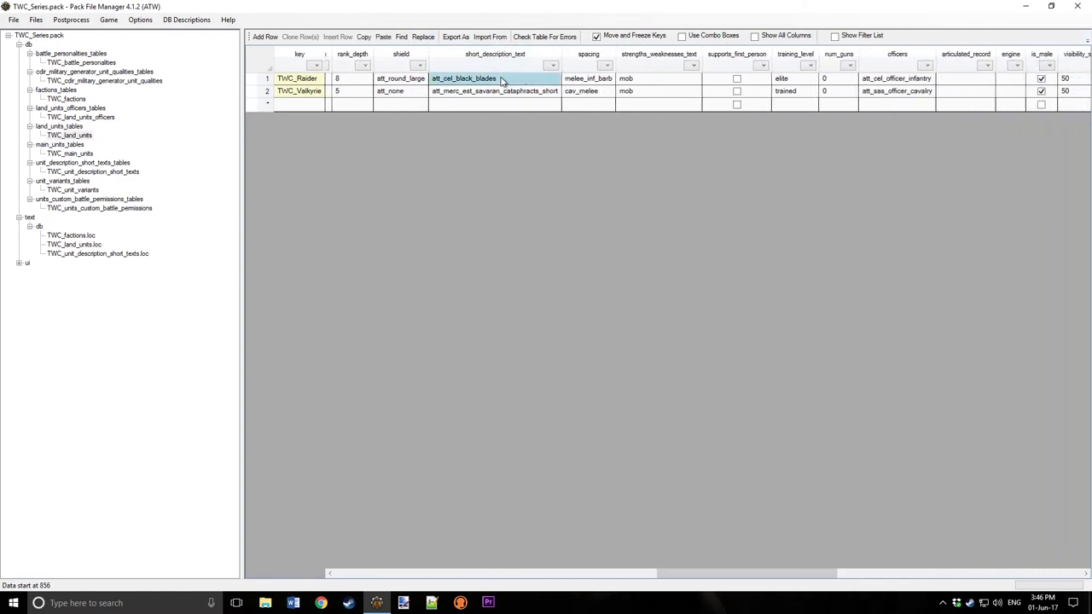
{"action": "left_click", "coordinate": [501, 78]}
{"action": "type", "text": "TWC_Raider"}
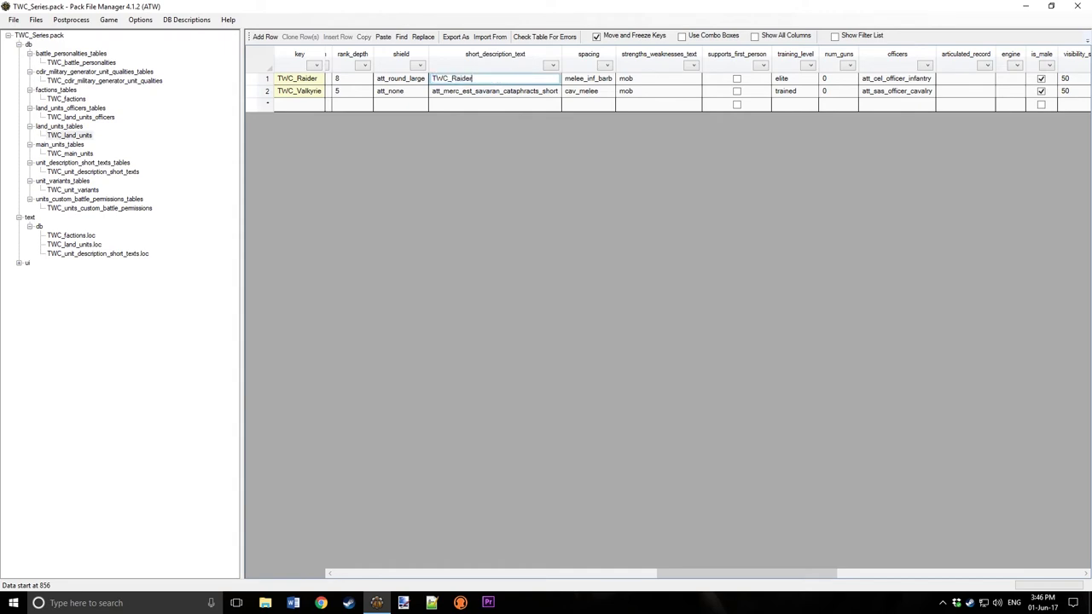
{"action": "type", "text": "_short"}
- Set the short_description_text of the TWC_Valkyrie land unit to TWC_Valkyrie_short
{"action": "left_click", "coordinate": [541, 91]}
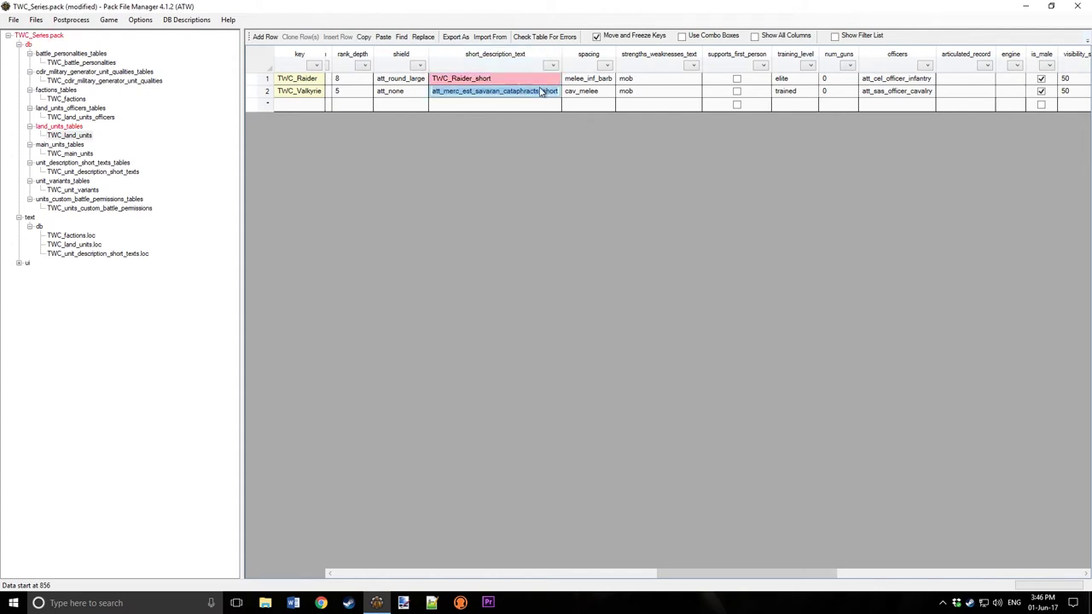
{"action": "left_click", "coordinate": [540, 91]}
{"action": "key", "text": "shift+Home"}
{"action": "key", "text": "BackSpace"}
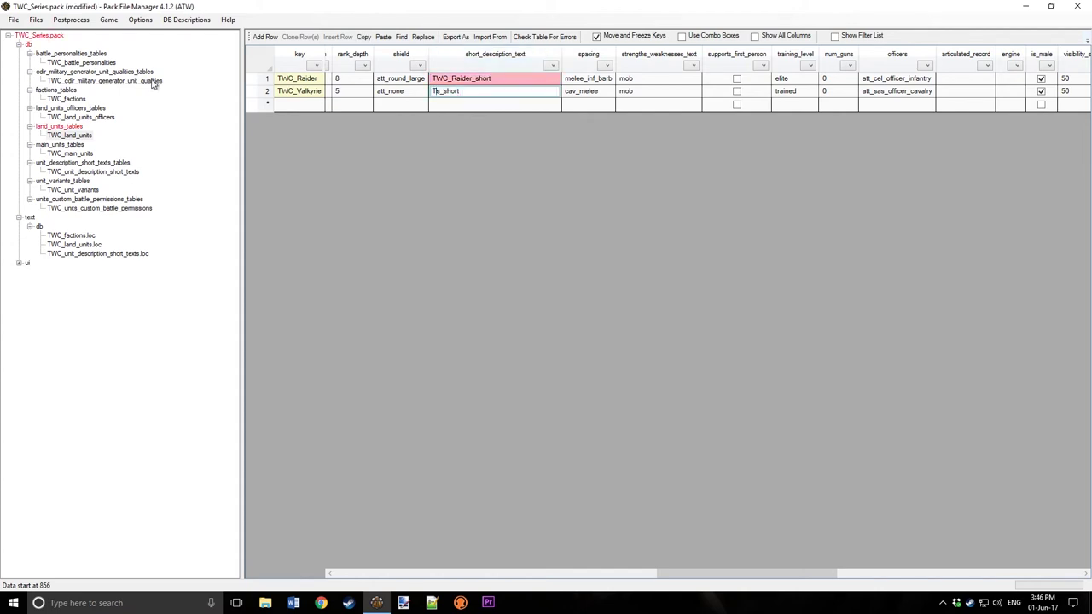
{"action": "type", "text": "TWC_Valkyries"}
{"action": "key", "text": "BackSpace"}
{"action": "left_click", "coordinate": [641, 80]}
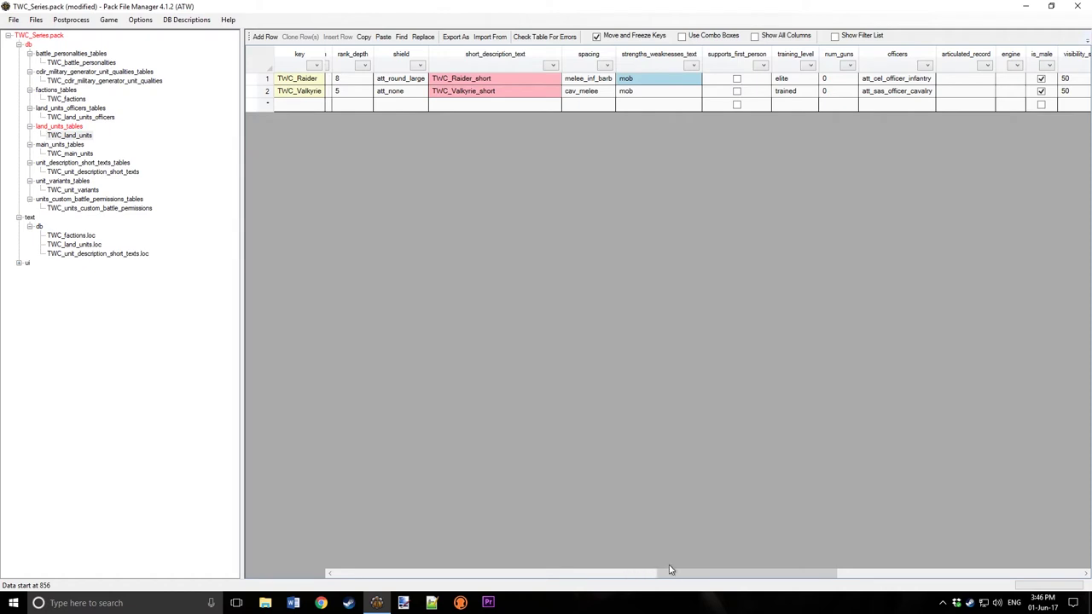
- Open the TWC_battle_personalities table and rename its existing row's key to TWC_Raider_Officer
{"action": "left_click_drag", "start_coordinate": [687, 575], "coordinate": [275, 572]}
{"action": "left_click", "coordinate": [81, 62]}
{"action": "left_click", "coordinate": [314, 77]}
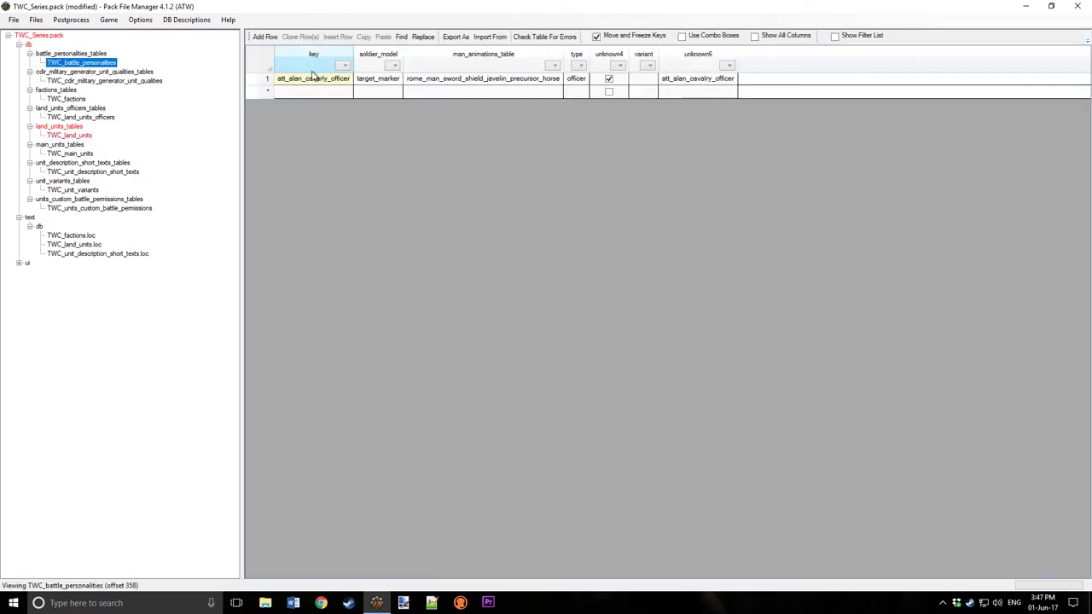
{"action": "left_click", "coordinate": [317, 79]}
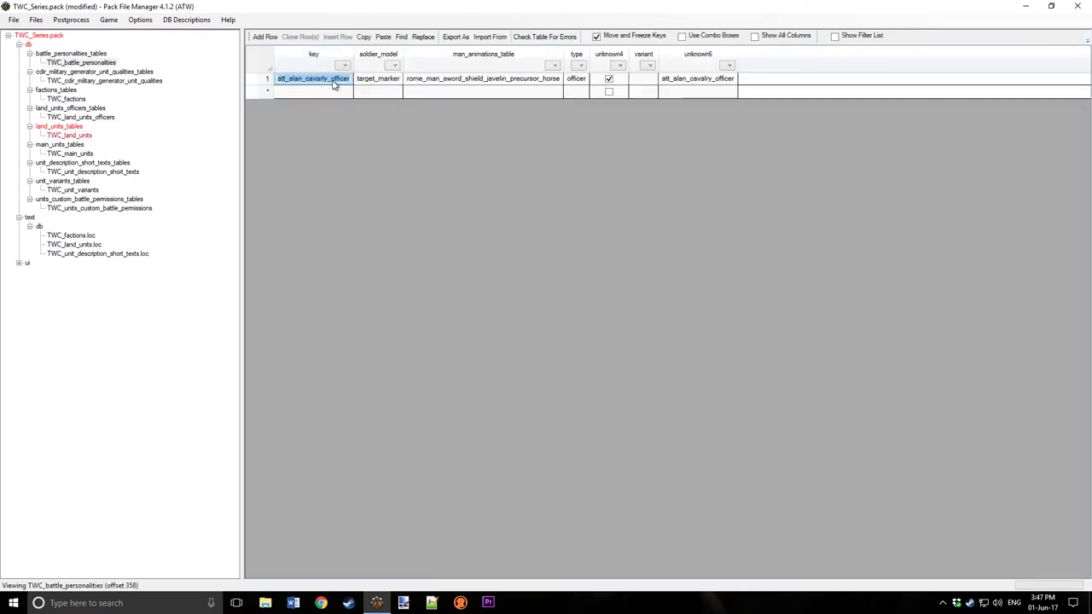
{"action": "type", "text": "TWC_Raider_Officer"}
{"action": "left_click", "coordinate": [478, 78]}
- Add a second battle personality row with the key TWC_Valkyrie_Officer
{"action": "left_click", "coordinate": [265, 36]}
{"action": "left_click", "coordinate": [309, 90]}
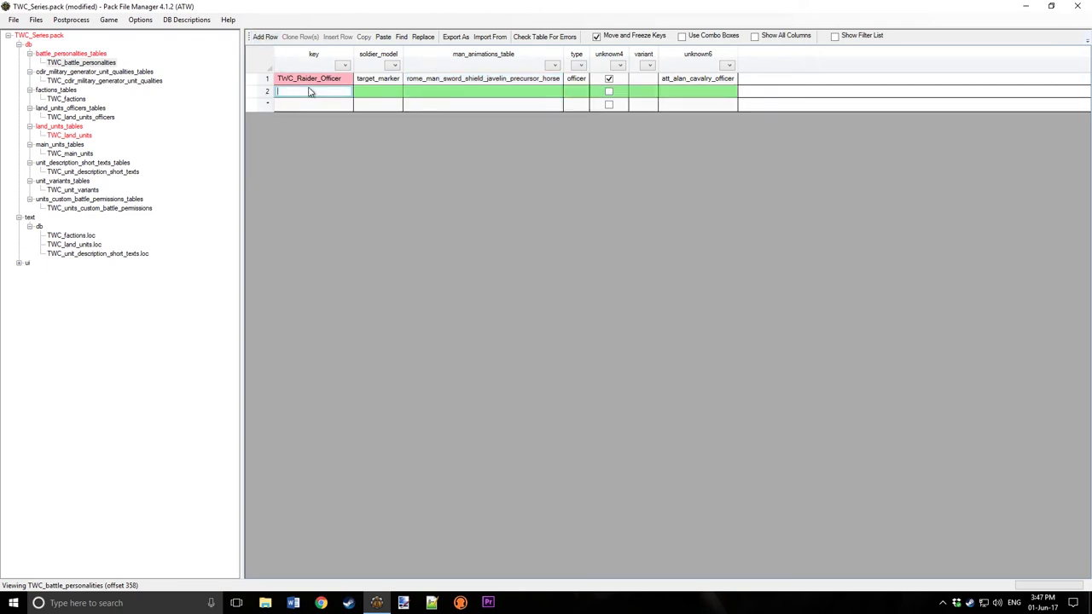
{"action": "type", "text": "TWC_Valkyrie_Off"}
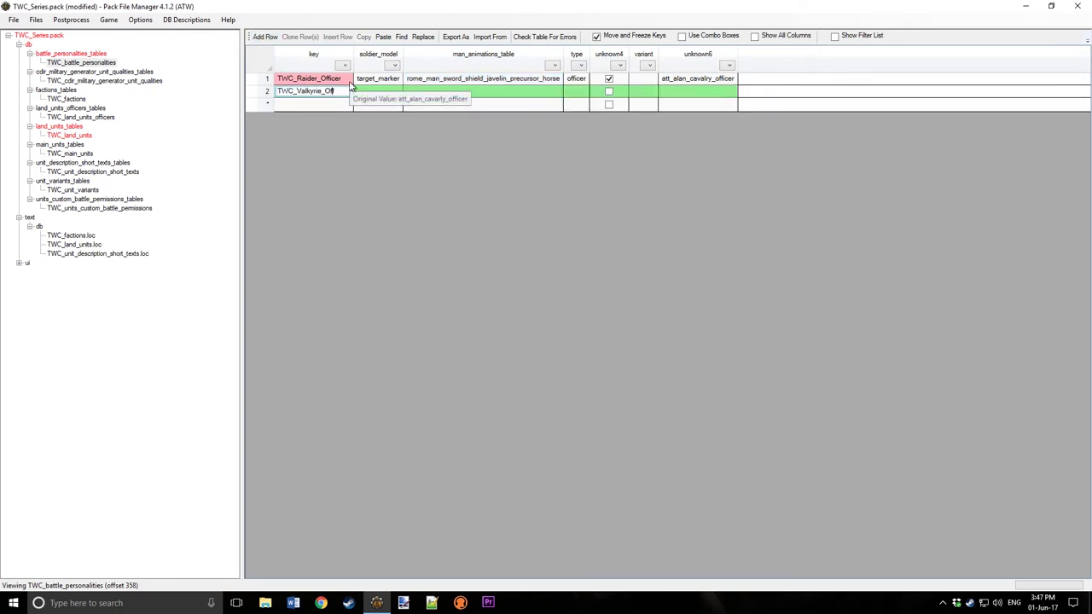
{"action": "type", "text": "icer"}
{"action": "left_click", "coordinate": [457, 94]}
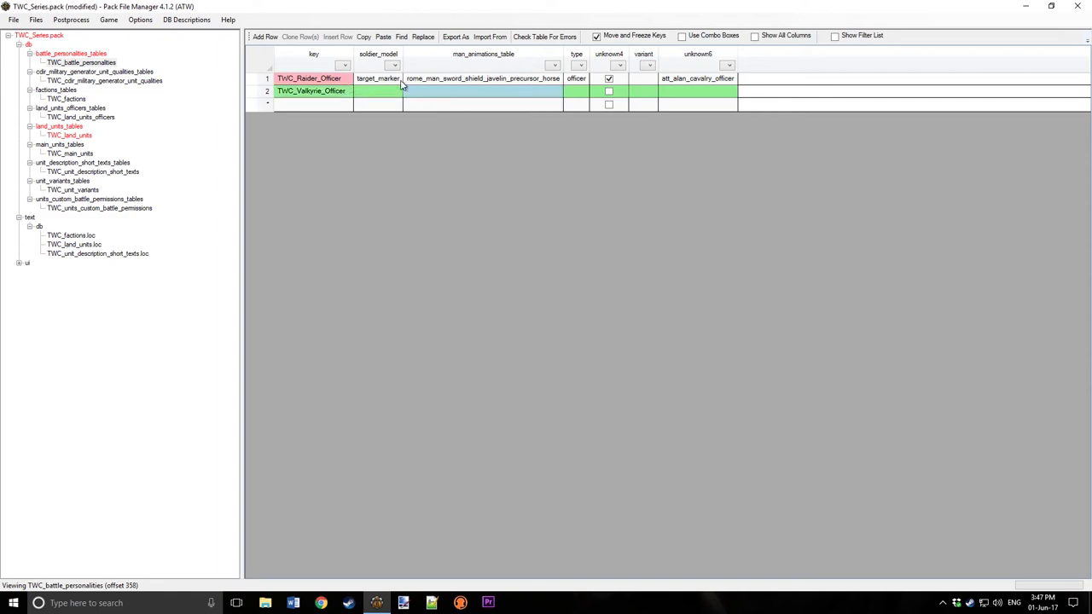
- Copy the soldier_model target_marker from the TWC_Raider_Officer row to the TWC_Valkyrie_Officer row
{"action": "left_click", "coordinate": [401, 79]}
{"action": "key", "text": "ctrl+c"}
{"action": "left_click", "coordinate": [400, 94]}
{"action": "key", "text": "ctrl+v"}
- Enable unknown4 for TWC_Valkyrie_Officer and set its type to officer, matching the Raider officer row
{"action": "left_click", "coordinate": [577, 57]}
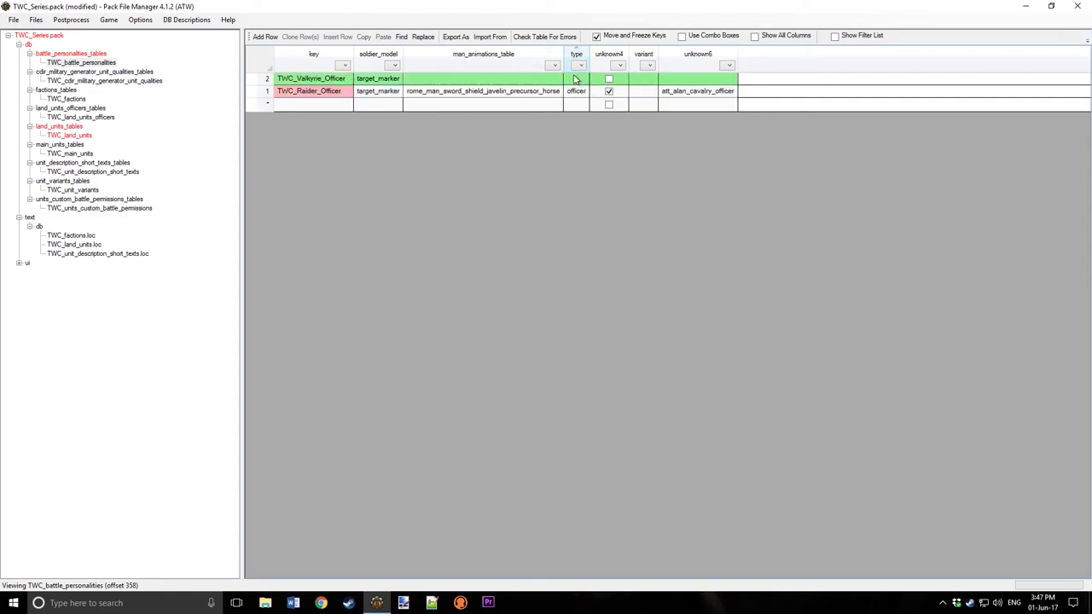
{"action": "left_click", "coordinate": [295, 64]}
{"action": "left_click", "coordinate": [577, 79]}
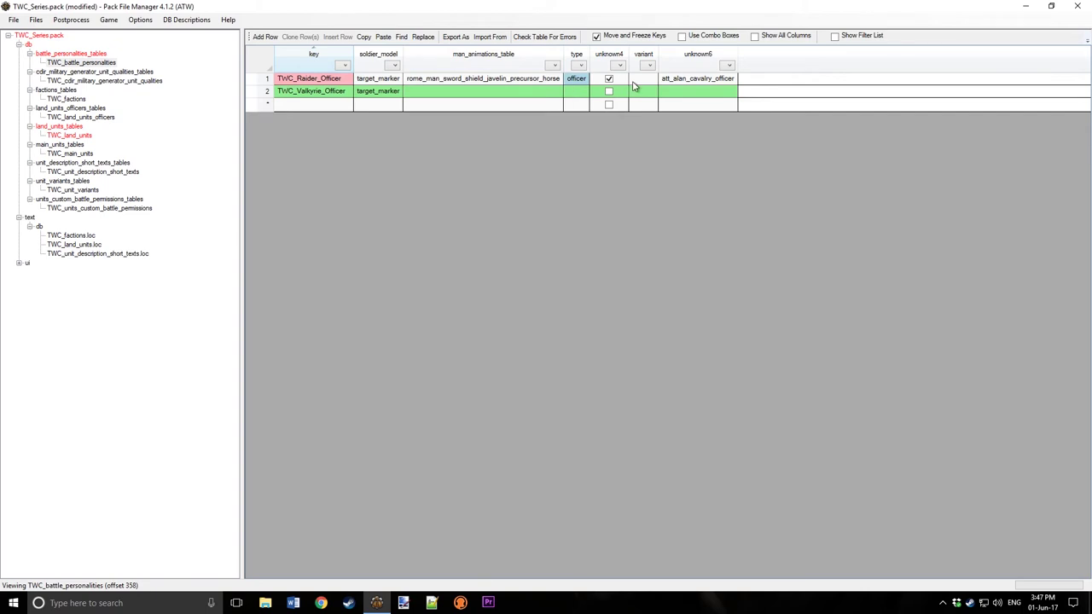
{"action": "key", "text": "ctrl+c"}
{"action": "left_click", "coordinate": [608, 91]}
{"action": "left_click", "coordinate": [577, 92]}
{"action": "key", "text": "ctrl+v"}
- Copy both man_animation values from TWC_land_units into the man_animations_table column of the matching Raider and Valkyrie officers
{"action": "left_click", "coordinate": [440, 82]}
{"action": "left_click", "coordinate": [70, 135]}
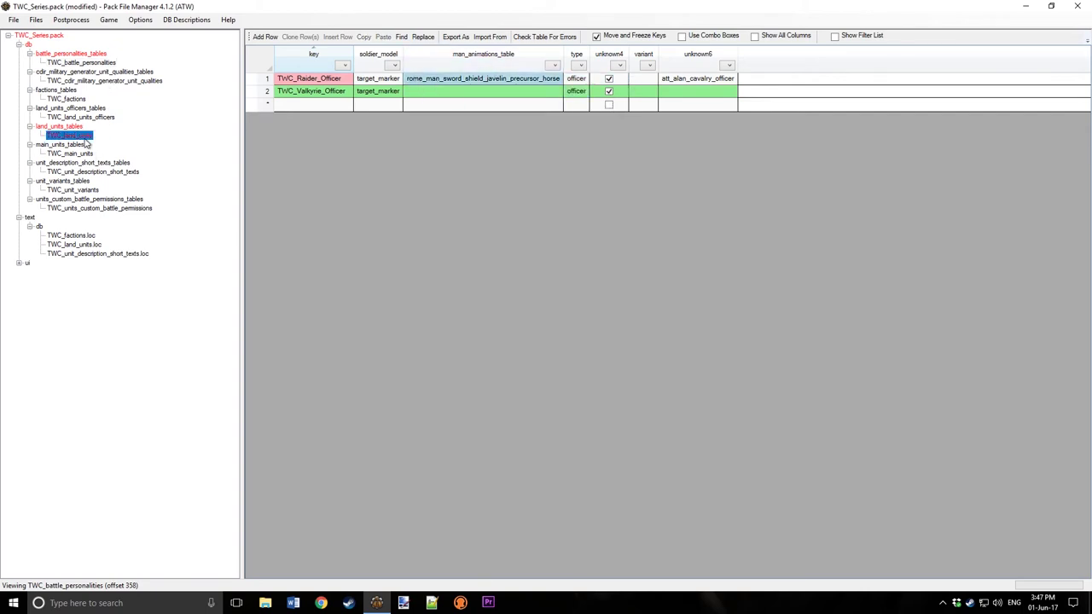
{"action": "left_click_drag", "start_coordinate": [488, 576], "coordinate": [620, 576]}
{"action": "left_click_drag", "start_coordinate": [457, 80], "coordinate": [459, 94]}
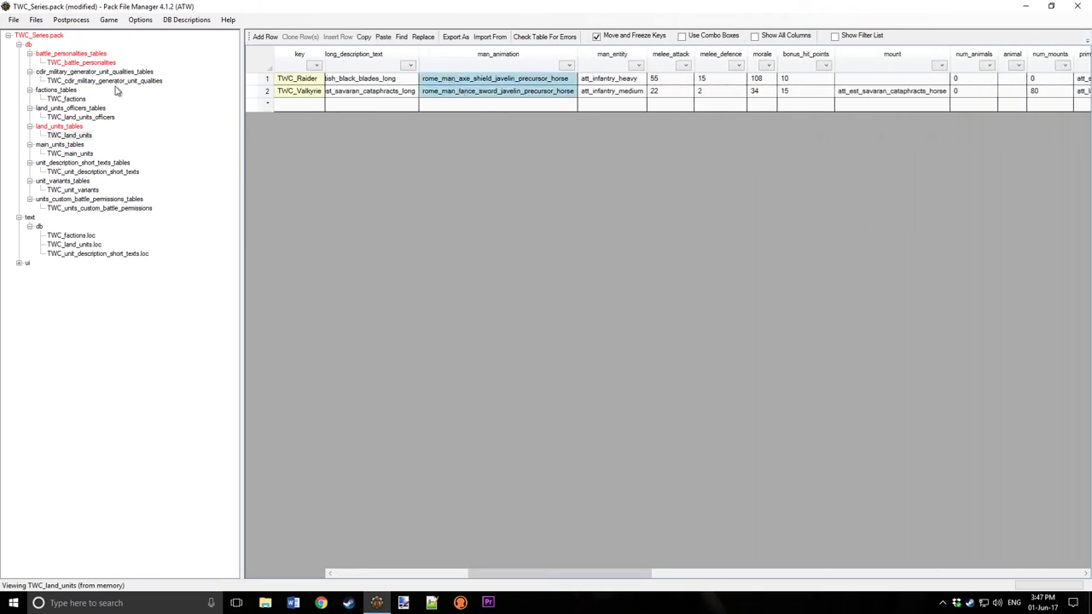
{"action": "left_click", "coordinate": [94, 64]}
{"action": "left_click", "coordinate": [520, 83]}
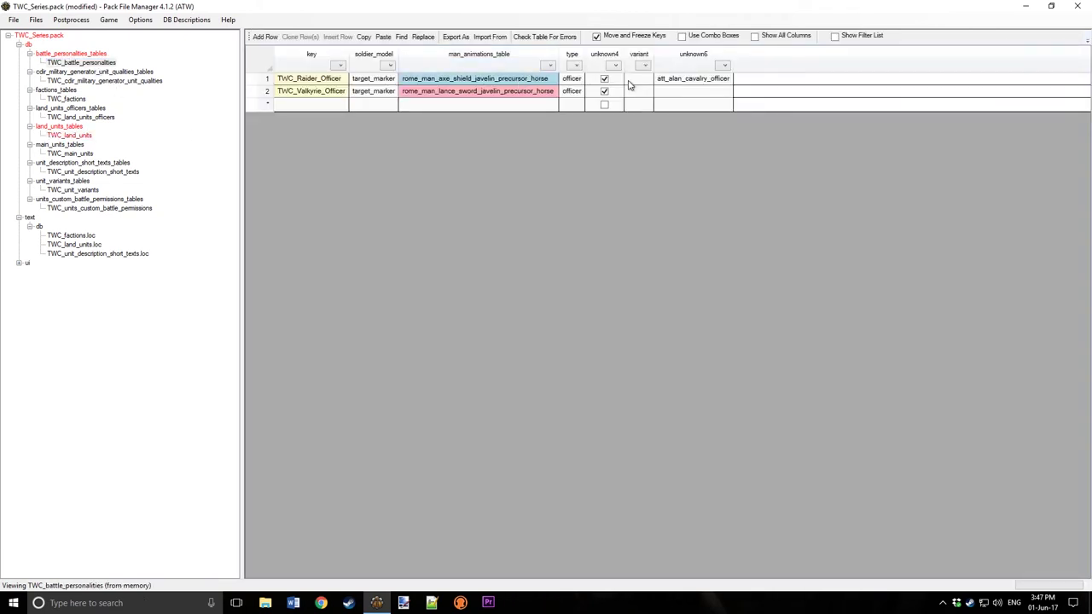
- Fill the unknown6 column of the battle personalities with the officer keys TWC_Raider_Officer and TWC_Valkyrie_Officer
{"action": "left_click", "coordinate": [687, 82]}
{"action": "left_click", "coordinate": [695, 92]}
{"action": "key", "text": "ctrl+v"}
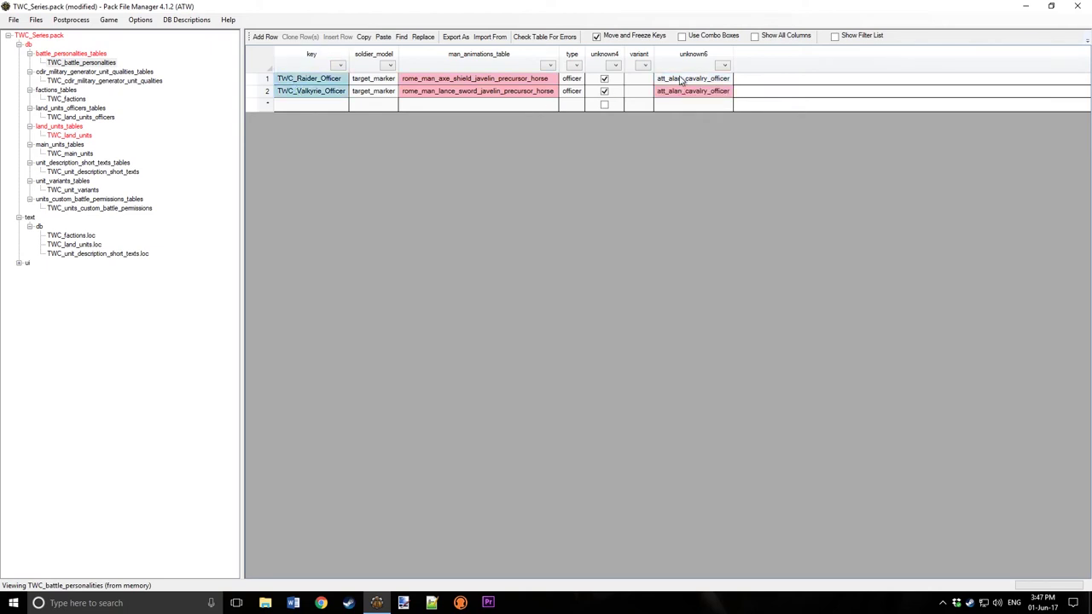
{"action": "left_click", "coordinate": [680, 81]}
{"action": "key", "text": "ctrl+v"}
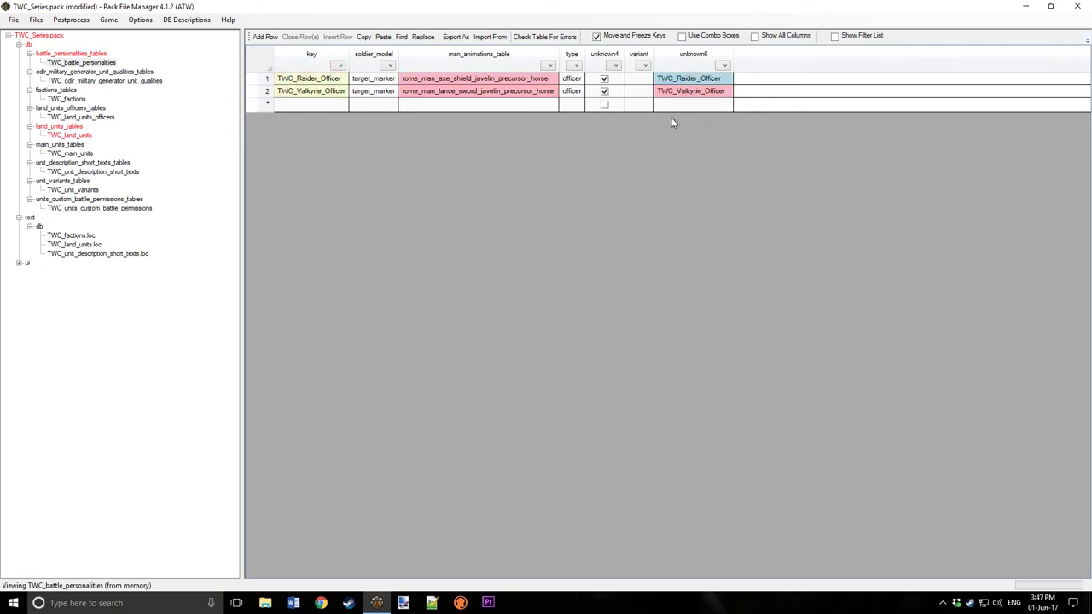
- Add a row to TWC_land_units_officers and set the two keys to TWC_Raider_Officer and TWC_Valkyrie_Officer
{"action": "left_click", "coordinate": [70, 117]}
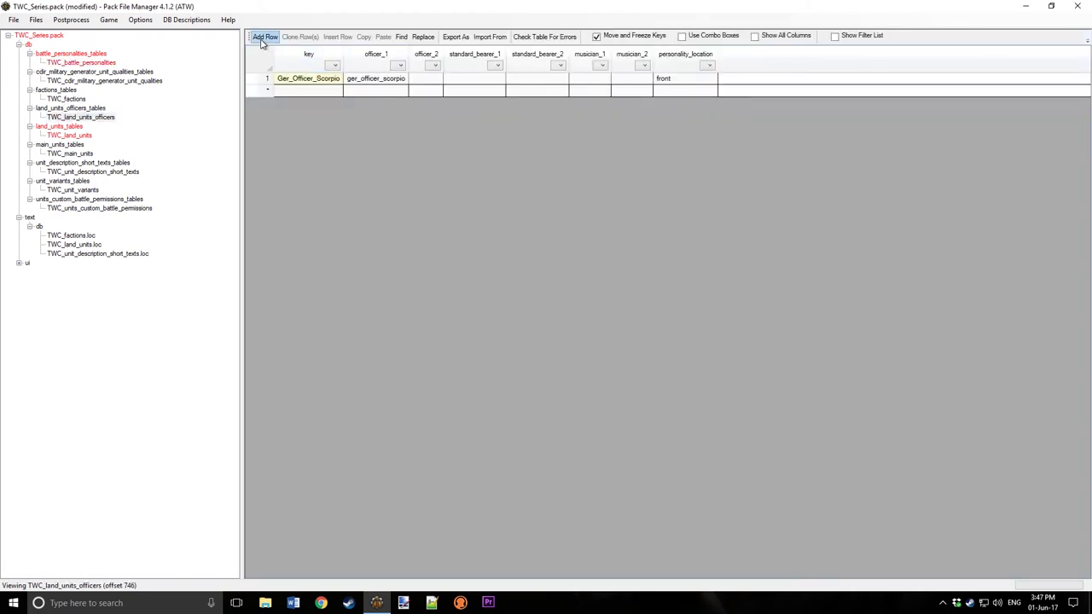
{"action": "left_click", "coordinate": [263, 37]}
{"action": "left_click", "coordinate": [313, 80]}
{"action": "key", "text": "ctrl+v"}
- Set officer_1 to each row's own officer key and give TWC_Valkyrie_Officer the personality_location front
{"action": "left_click", "coordinate": [363, 81]}
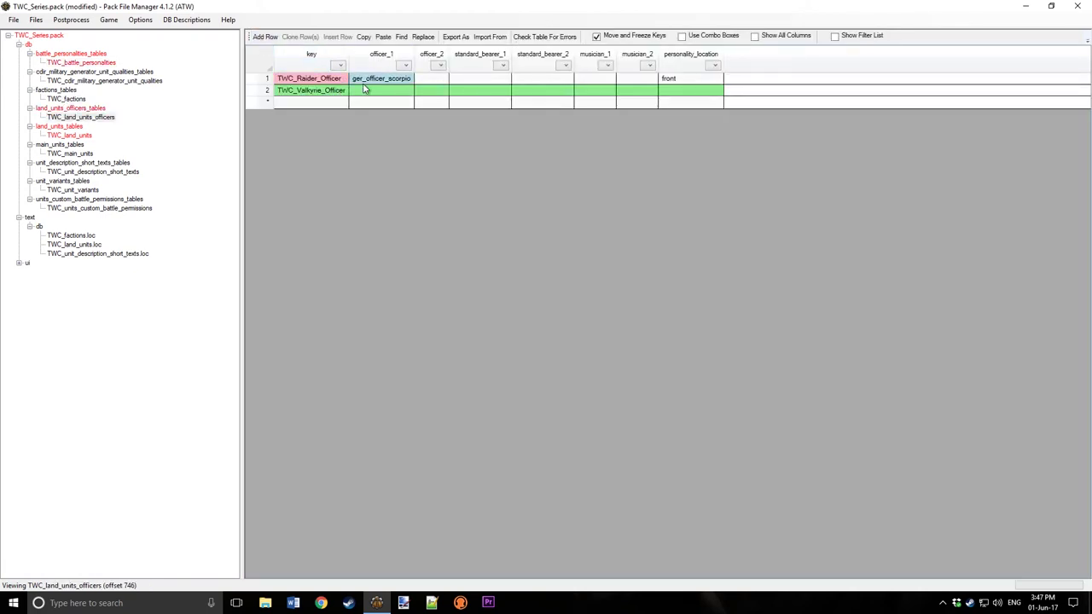
{"action": "key", "text": "ctrl+v"}
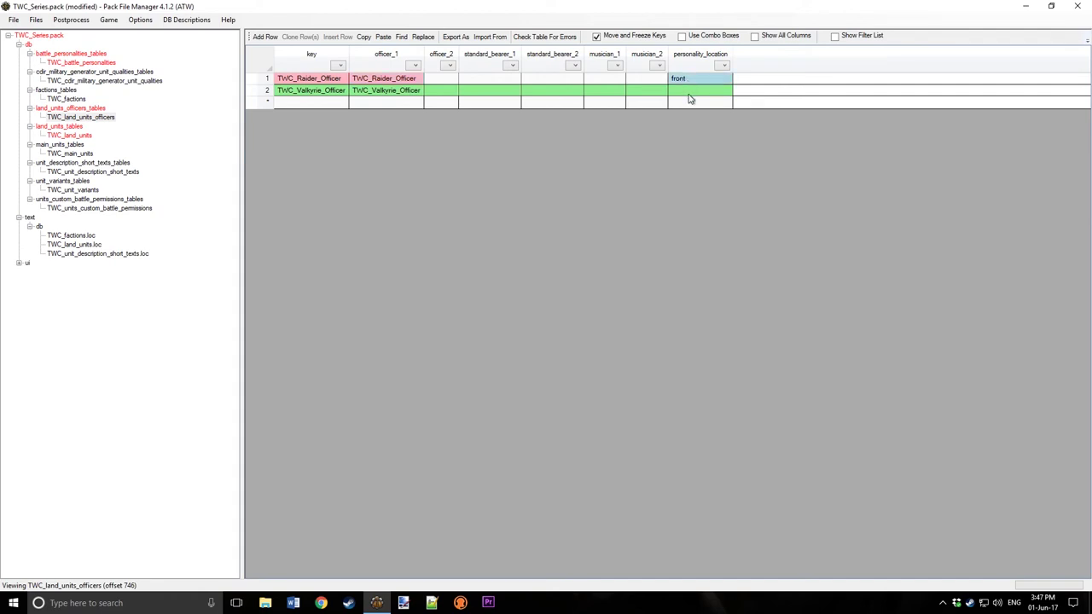
{"action": "left_click", "coordinate": [688, 94]}
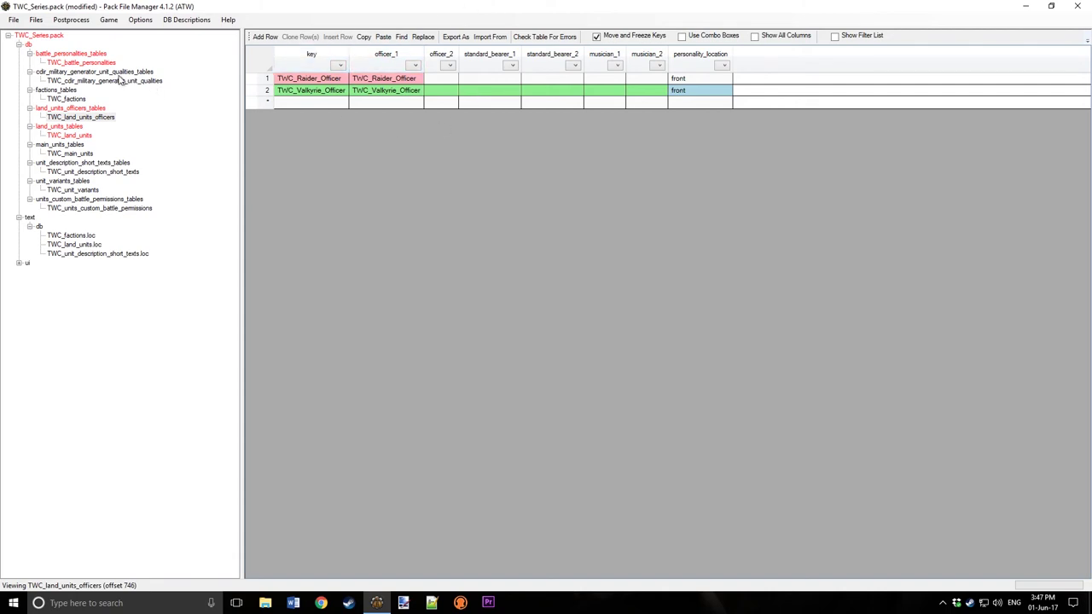
- Replace the unknown6 values of the battle personalities with the land unit keys TWC_Raider and TWC_Valkyrie
{"action": "left_click", "coordinate": [81, 62]}
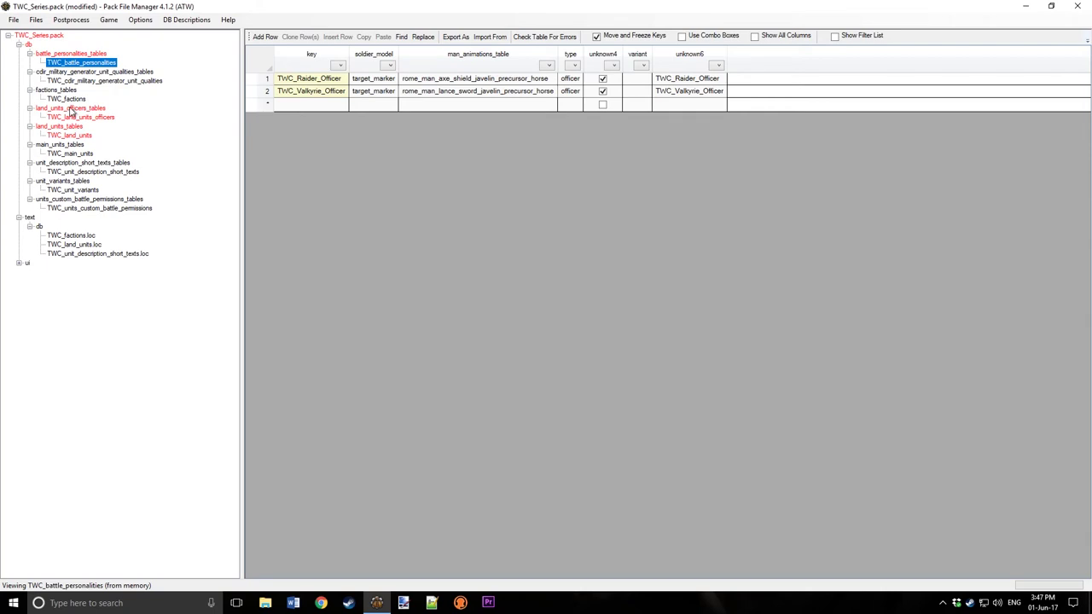
{"action": "left_click", "coordinate": [69, 135]}
{"action": "left_click_drag", "start_coordinate": [305, 79], "coordinate": [307, 100]}
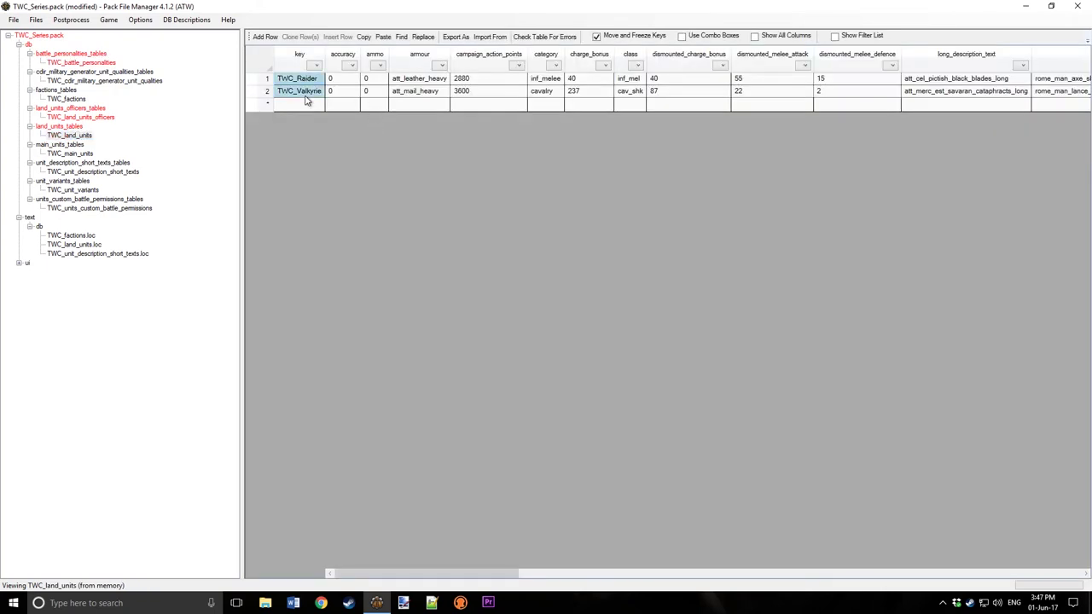
{"action": "left_click", "coordinate": [81, 62]}
{"action": "left_click", "coordinate": [690, 78]}
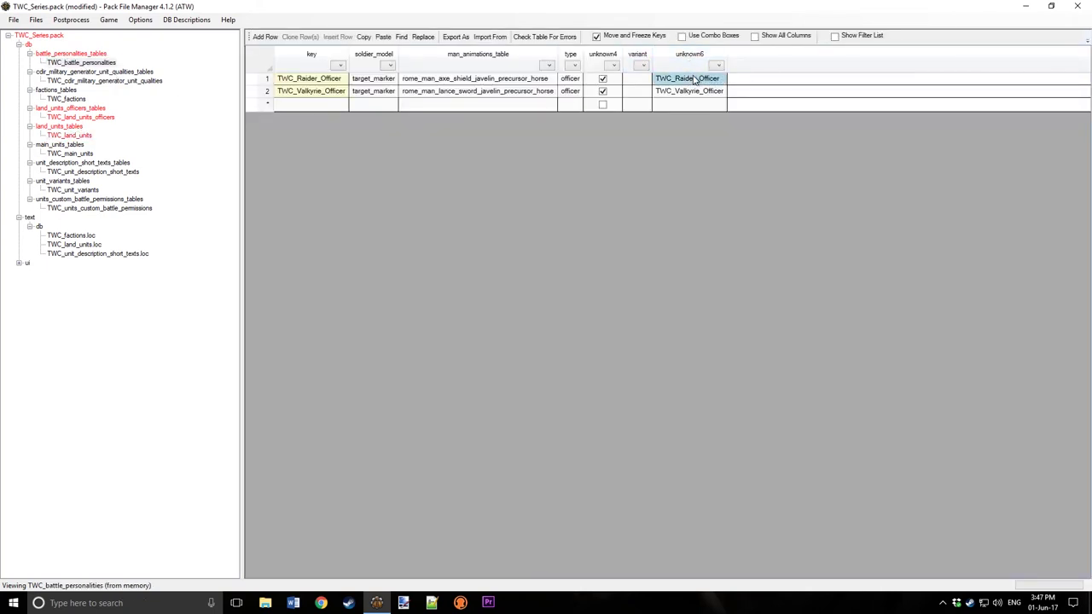
{"action": "key", "text": "ctrl+v"}
- Replace the unit_key values in TWC_cdir_military_generator_unit_qualities with the land unit keys TWC_Raider and TWC_Valkyrie
{"action": "left_click", "coordinate": [78, 79]}
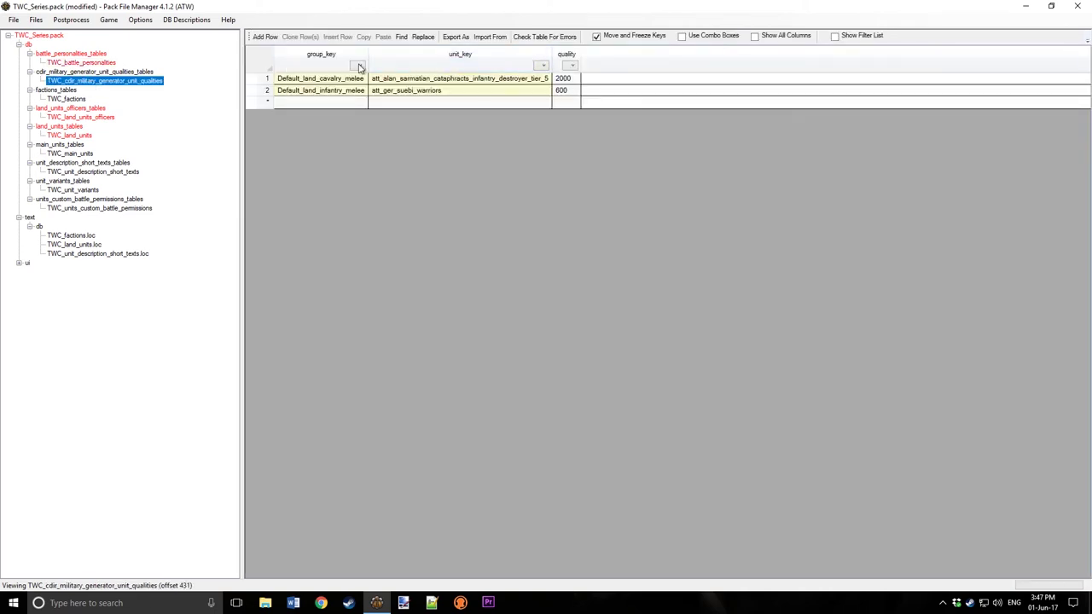
{"action": "left_click", "coordinate": [55, 117]}
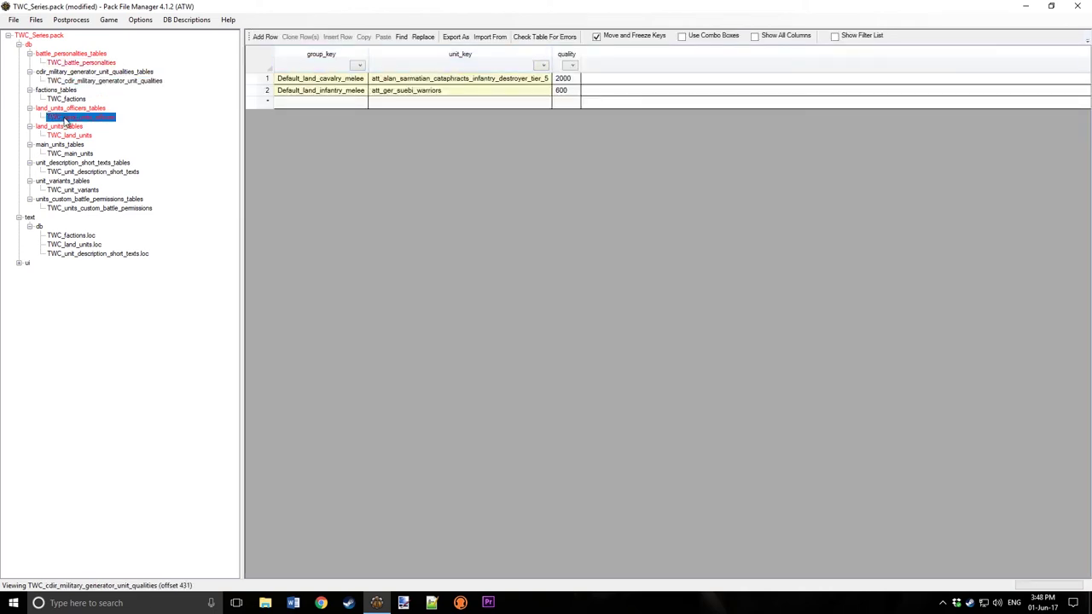
{"action": "left_click", "coordinate": [294, 80]}
{"action": "left_click", "coordinate": [60, 135]}
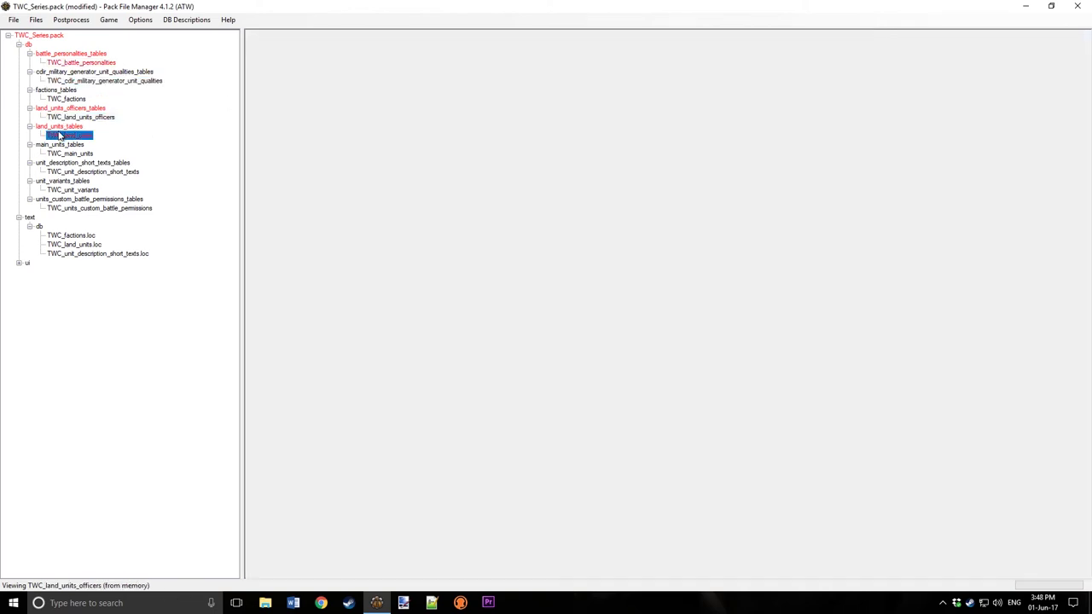
{"action": "left_click_drag", "start_coordinate": [290, 80], "coordinate": [298, 95]}
{"action": "key", "text": "ctrl+c"}
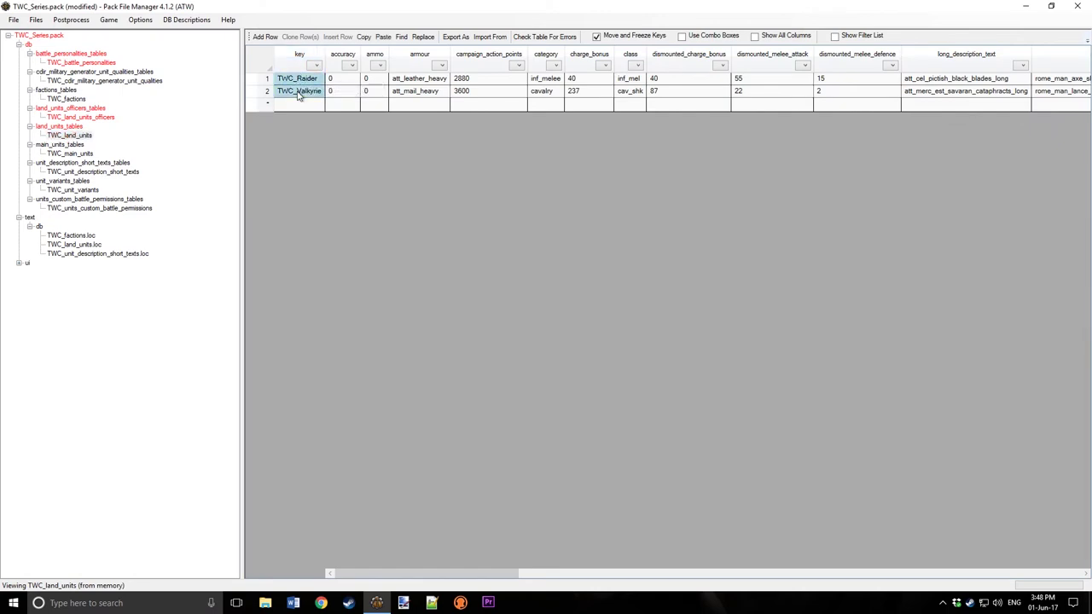
{"action": "left_click", "coordinate": [79, 80]}
{"action": "left_click", "coordinate": [331, 80]}
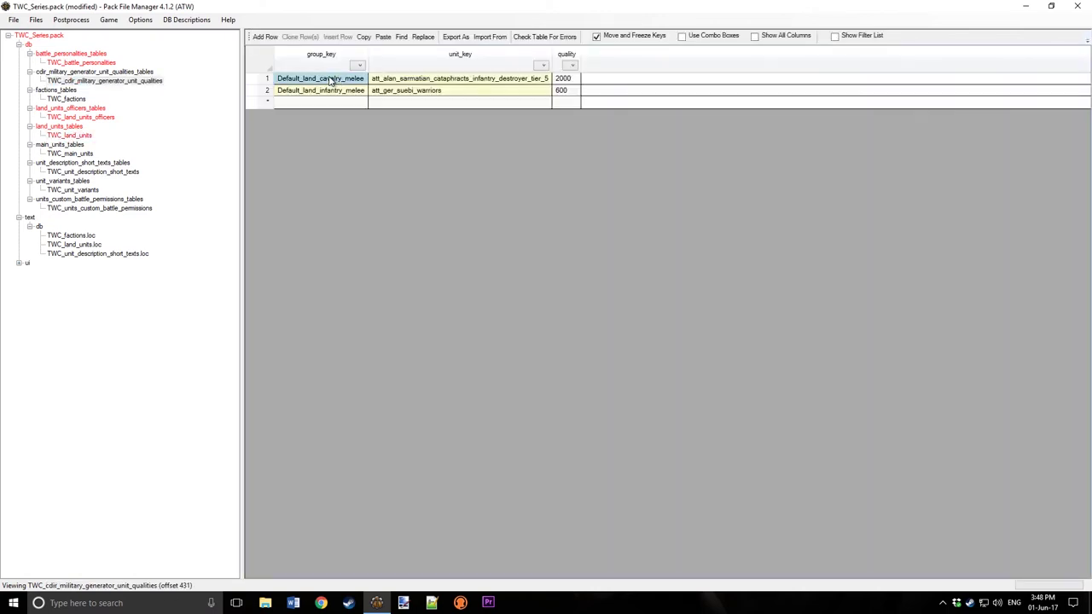
{"action": "left_click", "coordinate": [410, 79]}
{"action": "key", "text": "ctrl+v"}
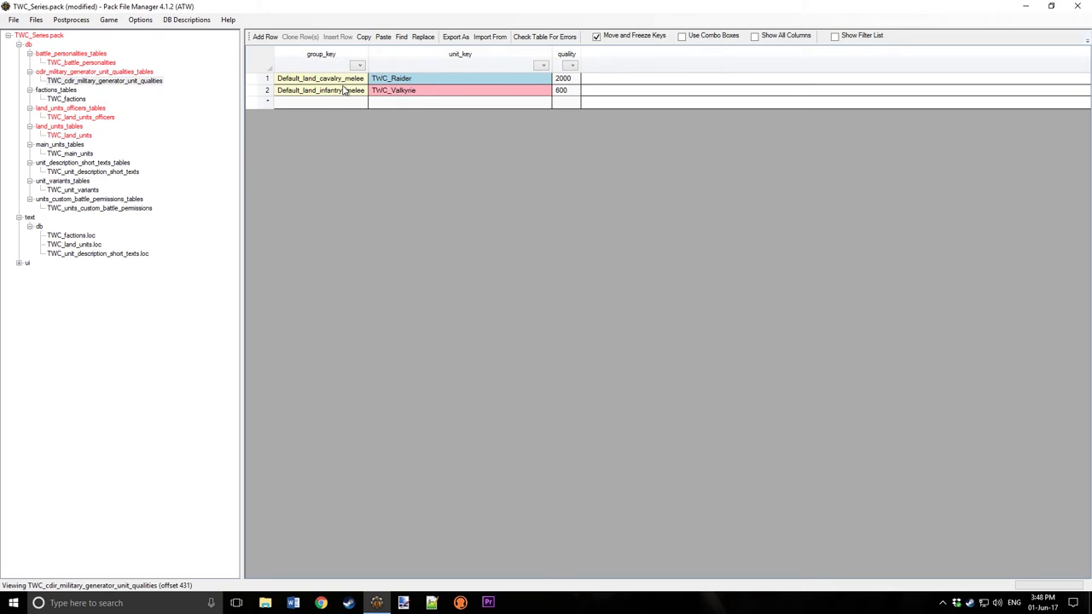
- Reorder the unit qualities rows by group_key so TWC_Raider is paired with Default_land_infantry_melee and TWC_Valkyrie with Default_land_cavalry_melee
{"action": "left_click", "coordinate": [343, 90]}
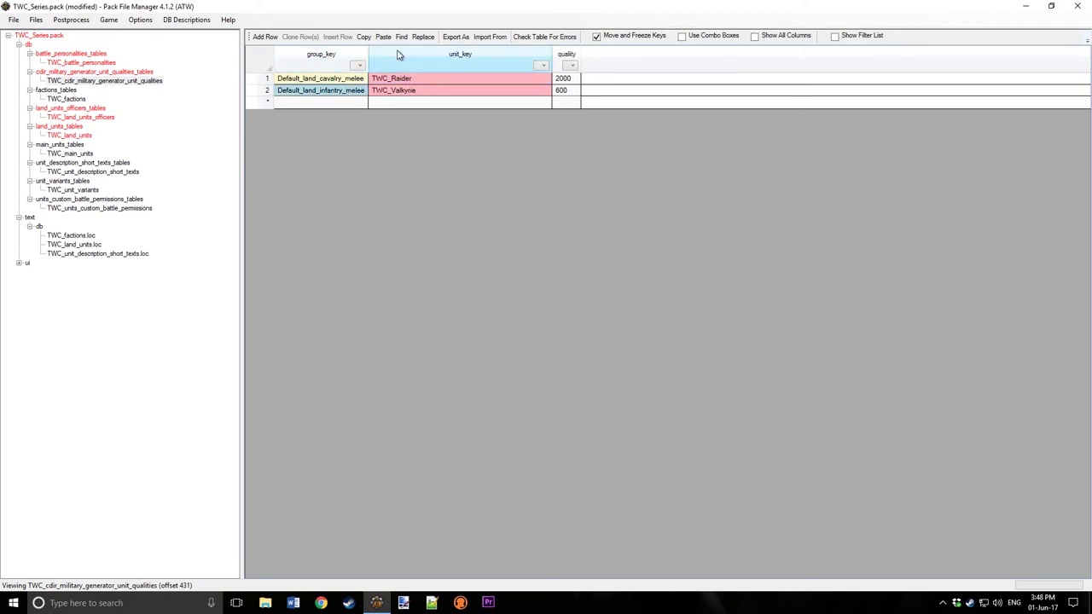
{"action": "left_click", "coordinate": [397, 54]}
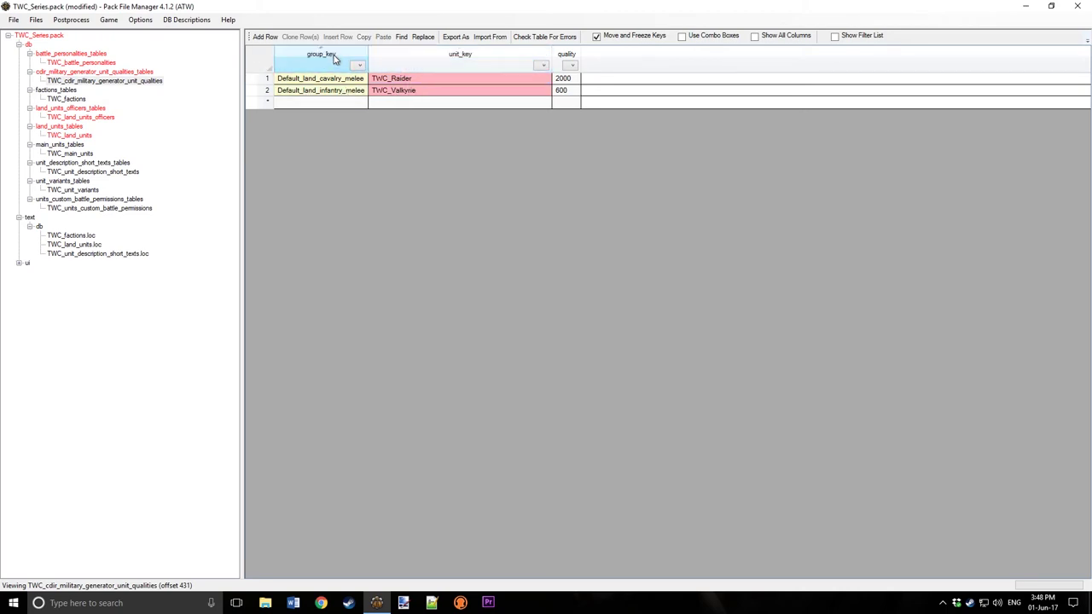
{"action": "left_click", "coordinate": [334, 58]}
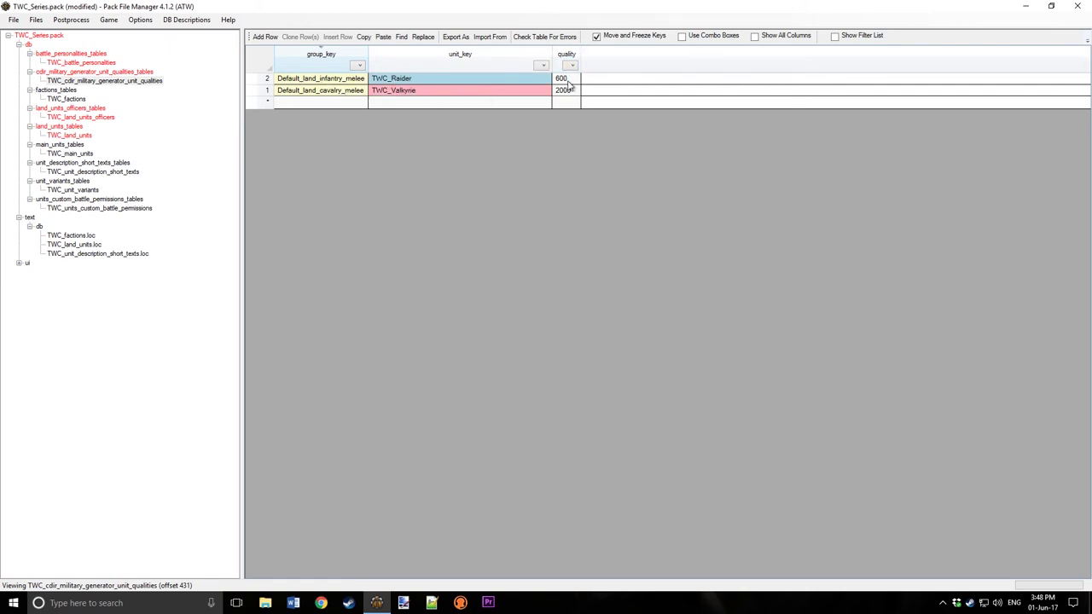
- Copy the faction key TWC_Vikings from TWC_factions into the faction field of the existing TWC_units_custom_battle_permissions row
{"action": "left_click", "coordinate": [66, 99]}
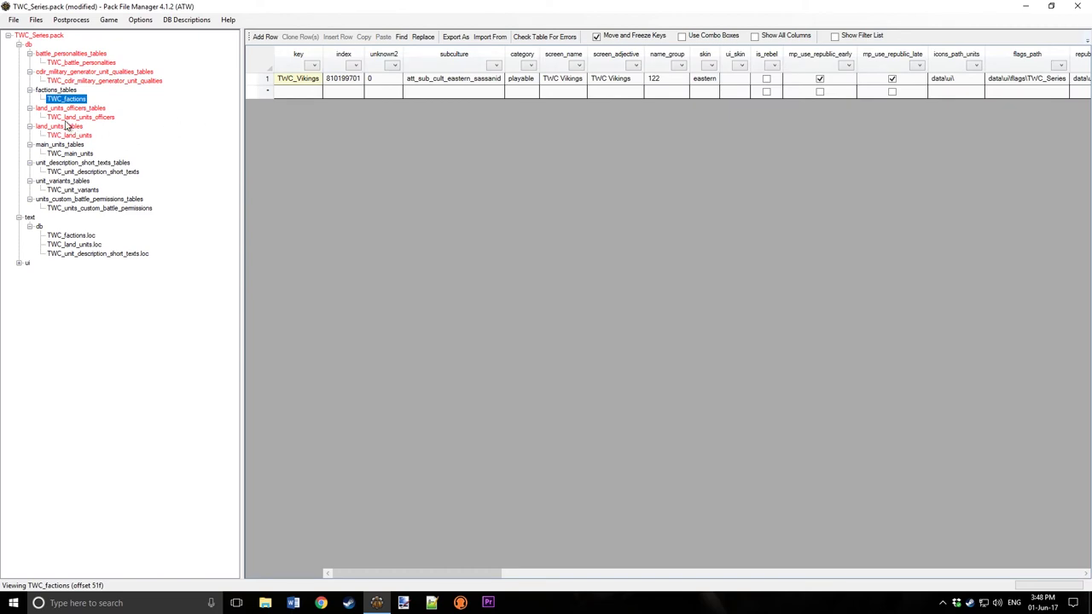
{"action": "left_click", "coordinate": [296, 82]}
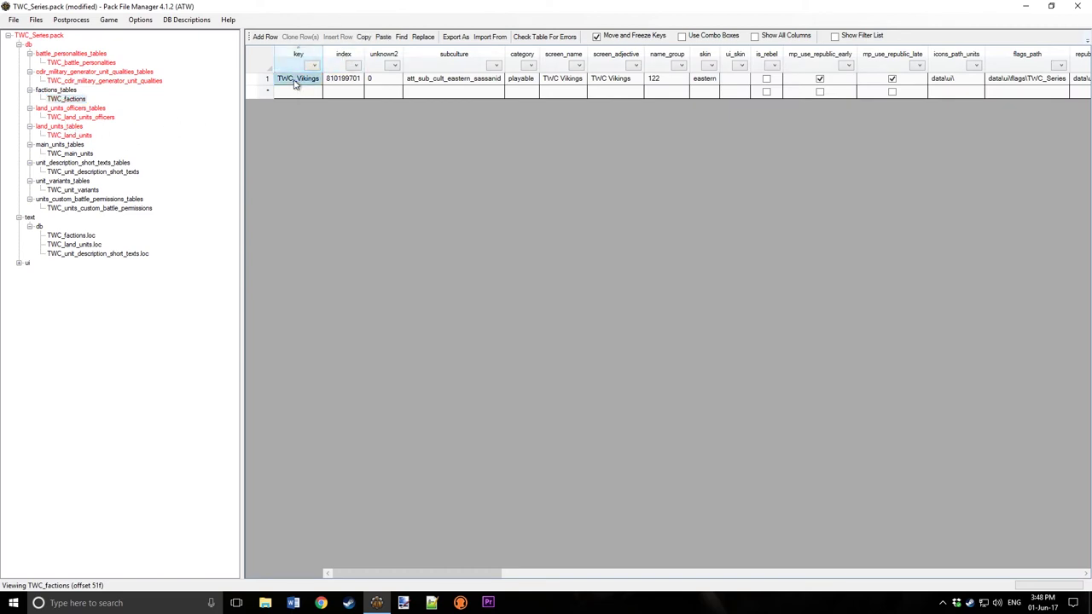
{"action": "left_click", "coordinate": [90, 209]}
{"action": "left_click", "coordinate": [297, 78]}
{"action": "type", "text": "TWC_Vikings"}
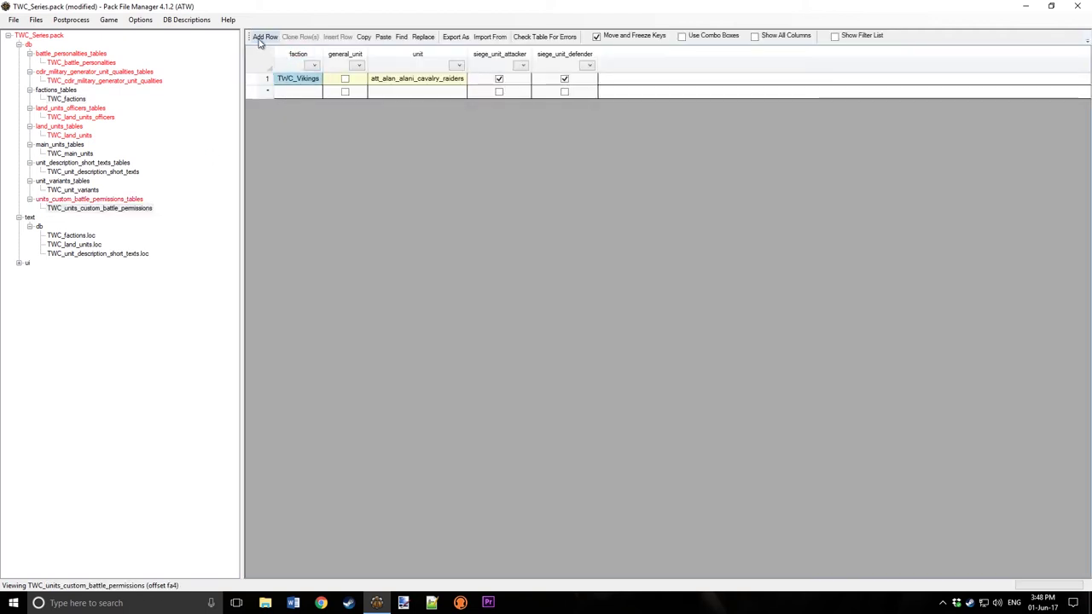
- Add two more custom battle permission rows and set their faction to TWC_Vikings
{"action": "left_click", "coordinate": [265, 37]}
{"action": "left_click", "coordinate": [265, 36]}
{"action": "left_click", "coordinate": [299, 94]}
{"action": "type", "text": "TWC_Vikings"}
{"action": "left_click", "coordinate": [300, 112]}
{"action": "type", "text": "TWC_Vikings"}
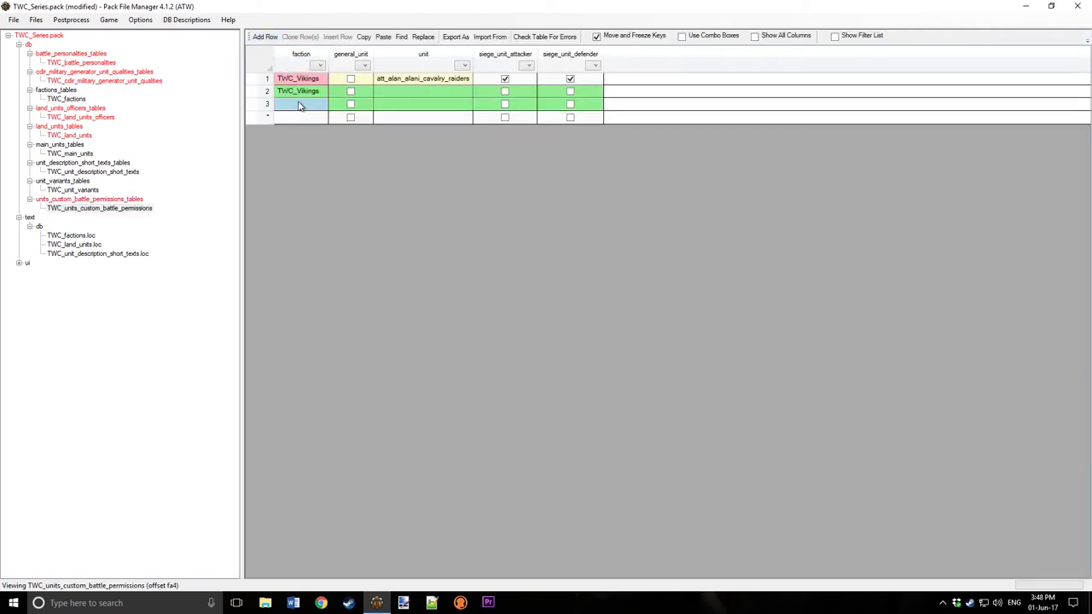
- Copy the keys TWC_Raider and TWC_Valkyrie from TWC_land_units into the unit column of the first two permission rows
{"action": "left_click", "coordinate": [69, 135]}
{"action": "left_click_drag", "start_coordinate": [307, 81], "coordinate": [305, 96]}
{"action": "key", "text": "ctrl+c"}
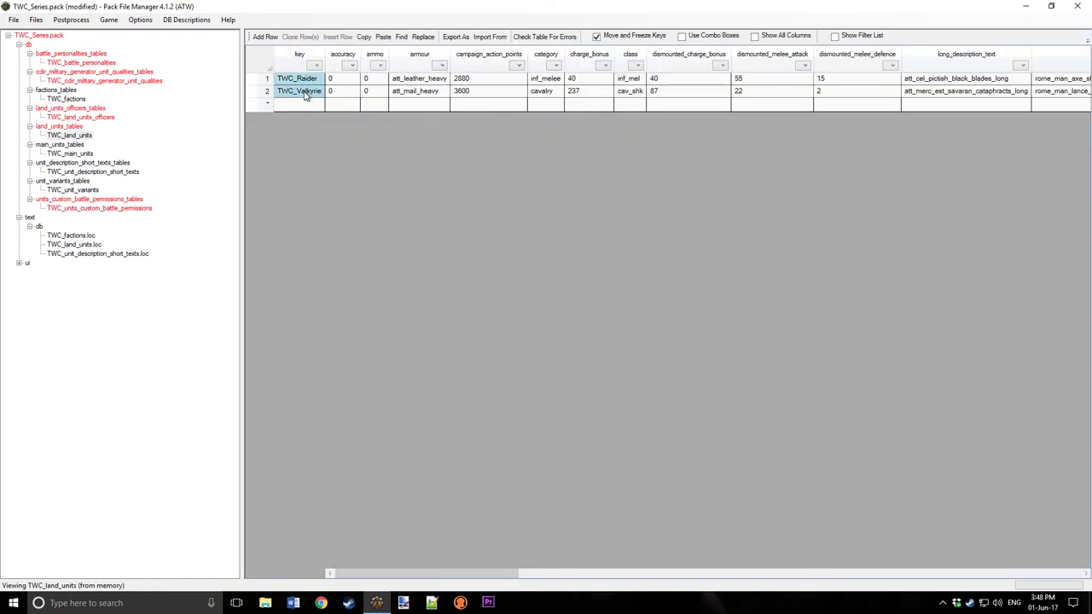
{"action": "left_click", "coordinate": [127, 209]}
{"action": "left_click", "coordinate": [409, 79]}
{"action": "key", "text": "ctrl+v"}
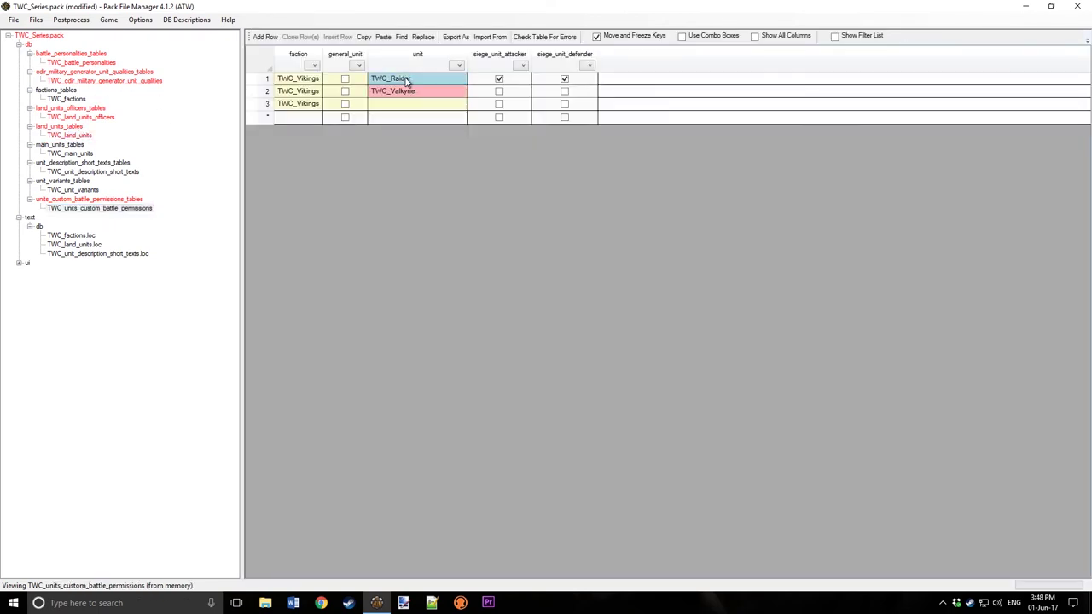
- Mark the third custom battle permission row as a general unit and set its unit to TWC_Valkyrie
{"action": "left_click", "coordinate": [396, 92]}
{"action": "left_click", "coordinate": [346, 105]}
{"action": "left_click", "coordinate": [388, 105]}
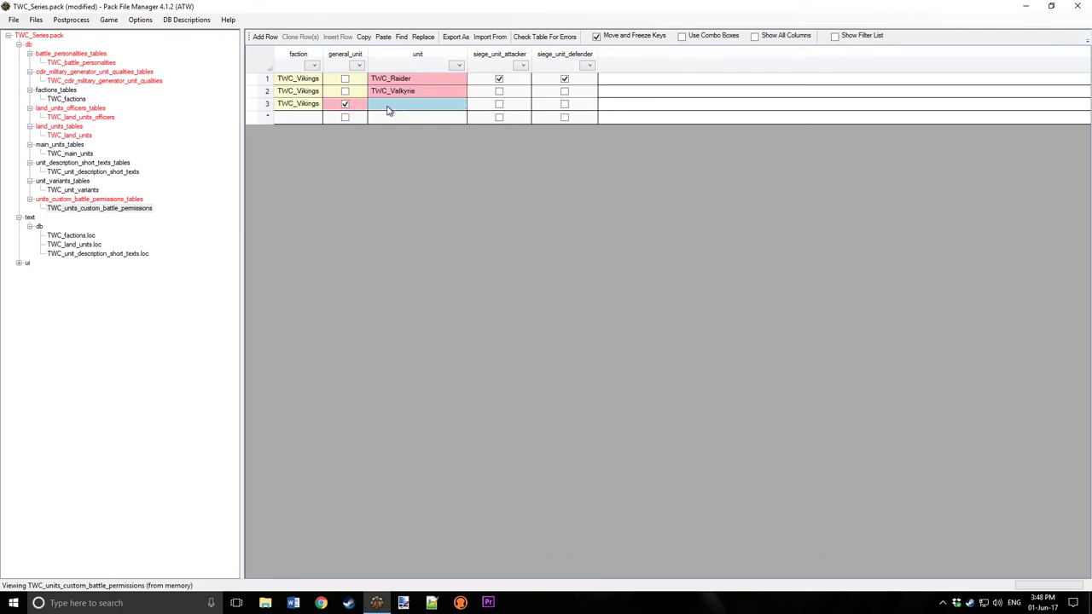
{"action": "type", "text": "TWC_Valkyrie"}
- Copy the enabled siege_unit_attacker and siege_unit_defender flags from the TWC_Raider row into both TWC_Valkyrie permission rows
{"action": "left_click", "coordinate": [512, 83]}
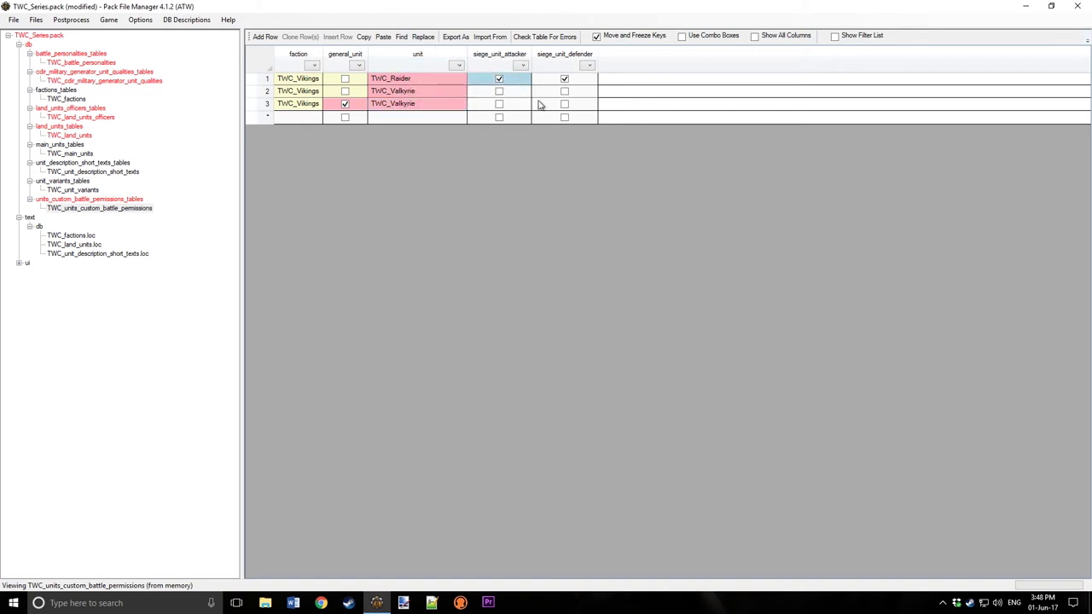
{"action": "left_click", "coordinate": [541, 104], "text": "shift"}
{"action": "key", "text": "ctrl+v"}
{"action": "left_click", "coordinate": [474, 92]}
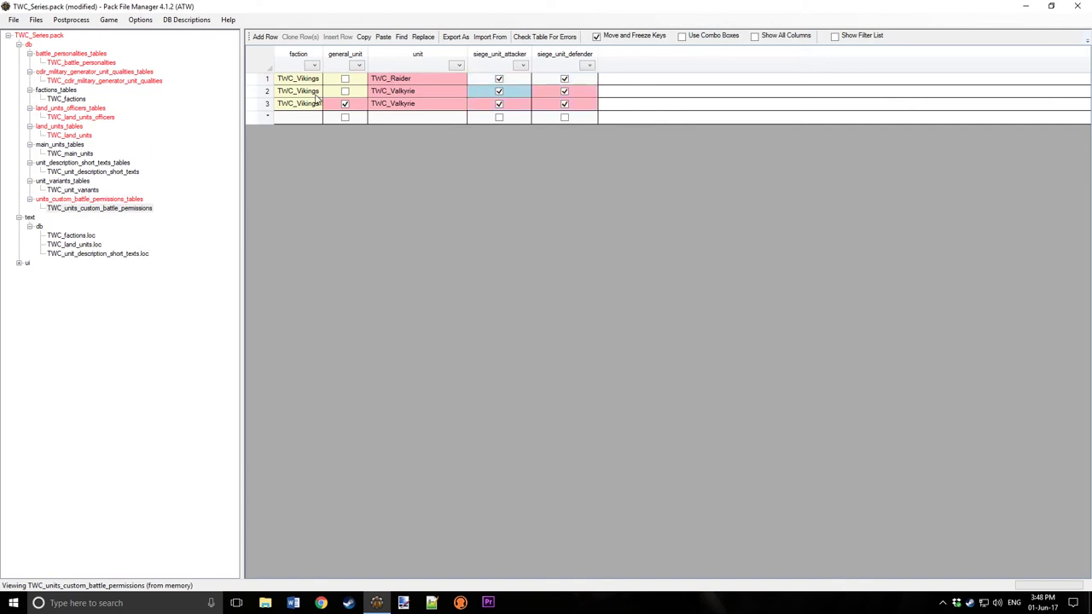
- Add a row to TWC_unit_variants and fill the unit column with TWC_Raider and TWC_Valkyrie
{"action": "left_click", "coordinate": [417, 81]}
{"action": "left_click", "coordinate": [74, 190]}
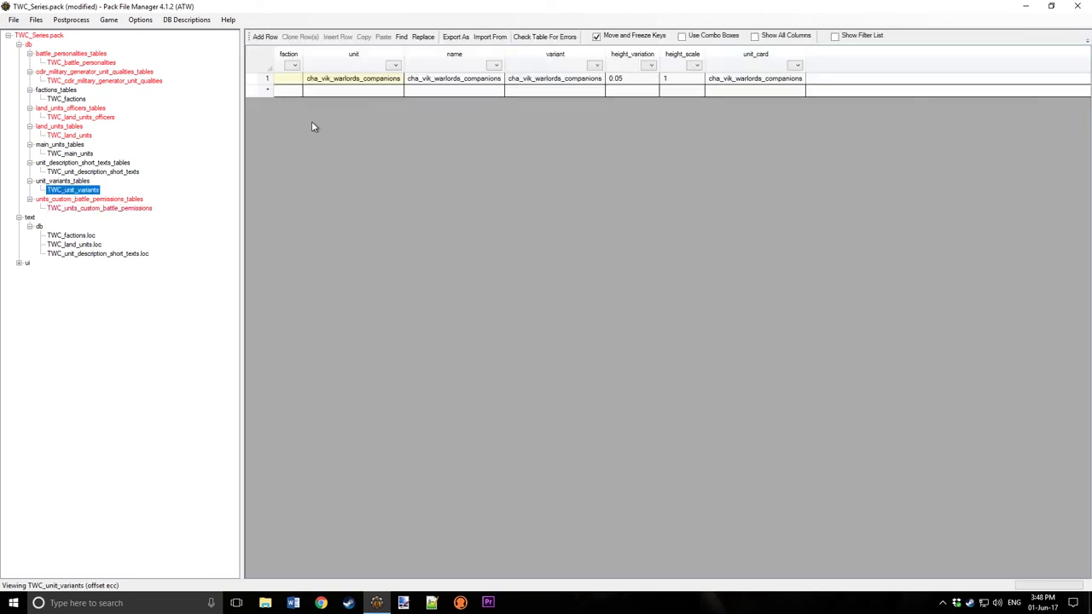
{"action": "left_click", "coordinate": [264, 37]}
{"action": "left_click", "coordinate": [389, 80]}
{"action": "key", "text": "ctrl+v"}
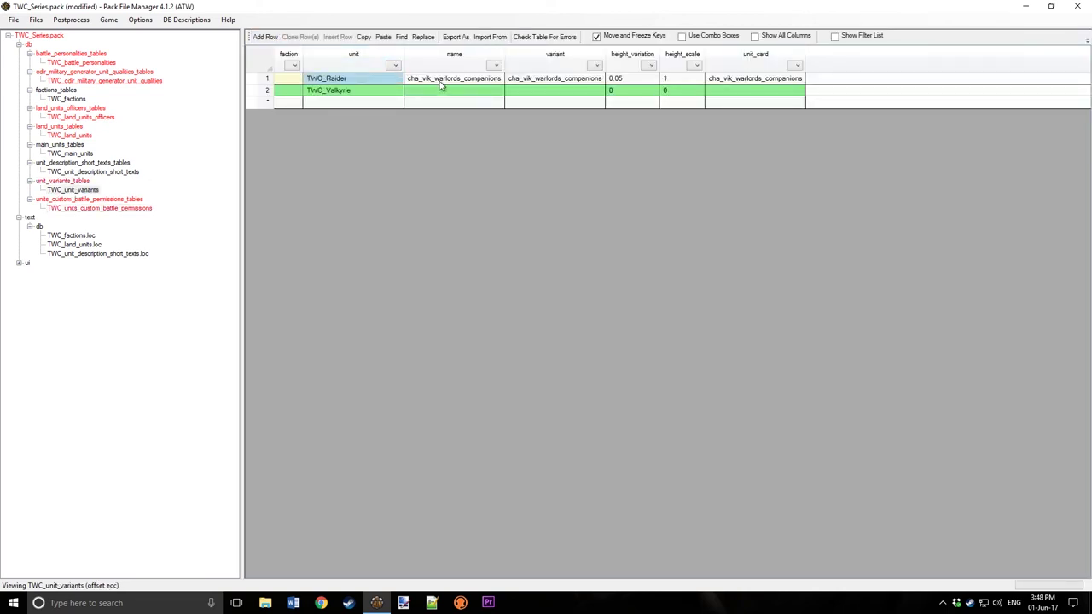
- Fill the name, variant and unit_card columns of the unit variants with TWC_Raider and TWC_Valkyrie
{"action": "left_click", "coordinate": [442, 82]}
{"action": "key", "text": "ctrl+v"}
{"action": "left_click", "coordinate": [546, 84]}
{"action": "key", "text": "ctrl+v"}
{"action": "left_click", "coordinate": [739, 80]}
{"action": "key", "text": "ctrl+v"}
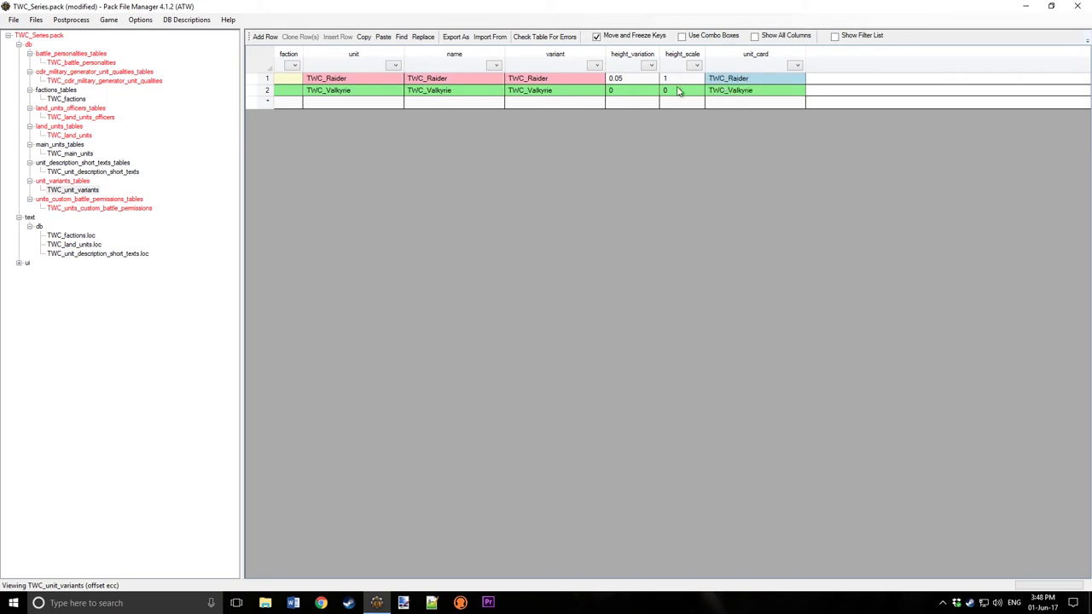
- Copy height_variation 0.05 and height_scale 1 to the TWC_Valkyrie variant row, and save the pack
{"action": "left_click_drag", "start_coordinate": [640, 80], "coordinate": [691, 82]}
{"action": "key", "text": "ctrl+c"}
{"action": "left_click", "coordinate": [635, 91]}
{"action": "key", "text": "ctrl+v"}
{"action": "left_click", "coordinate": [12, 19]}
{"action": "left_click", "coordinate": [34, 84]}
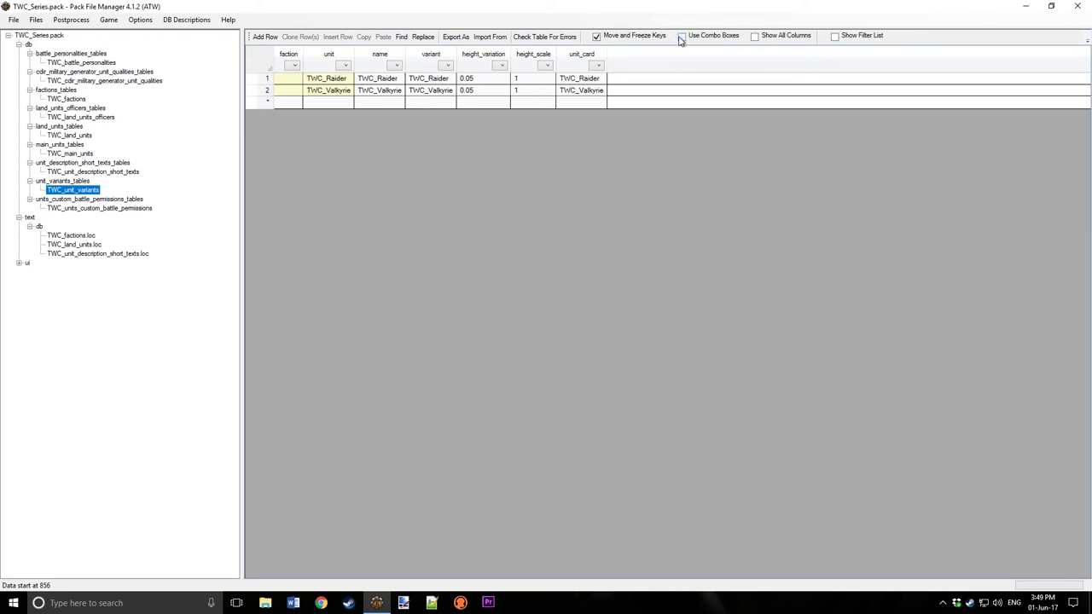
- Add a second row to the TWC_unit_description_short_texts table
{"action": "left_click", "coordinate": [110, 173]}
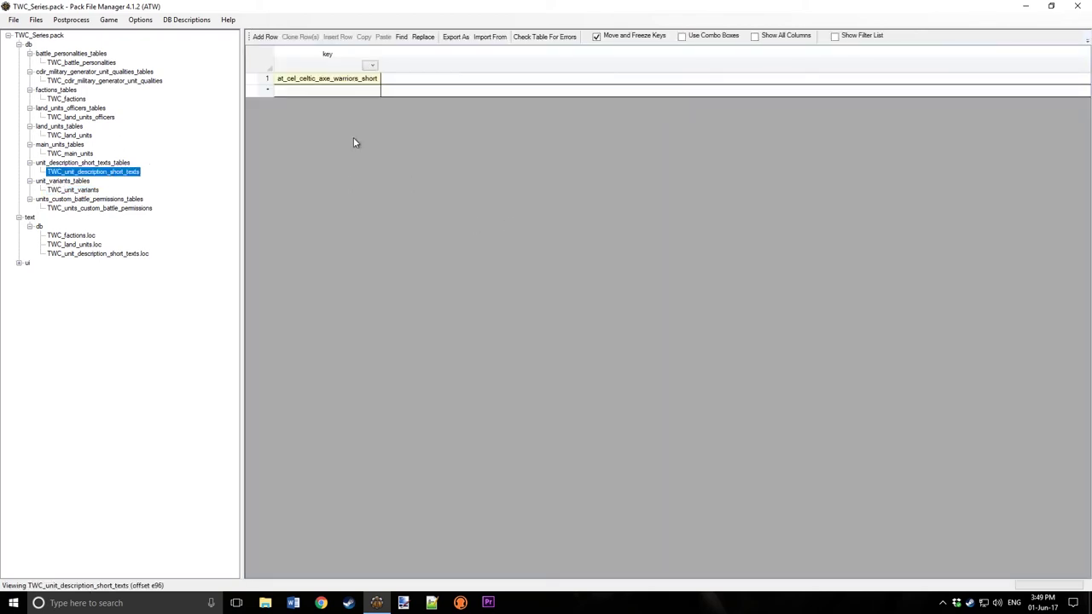
{"action": "left_click", "coordinate": [260, 39]}
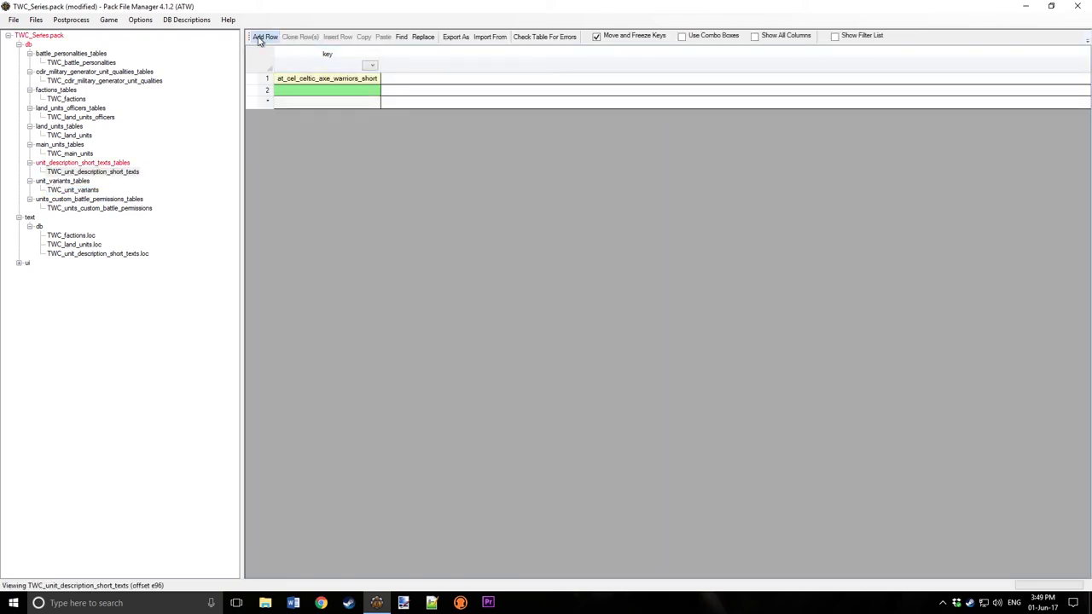
- Enable combo boxes in TWC_land_units and examine the armour options available for TWC_Raider
{"action": "left_click", "coordinate": [70, 134]}
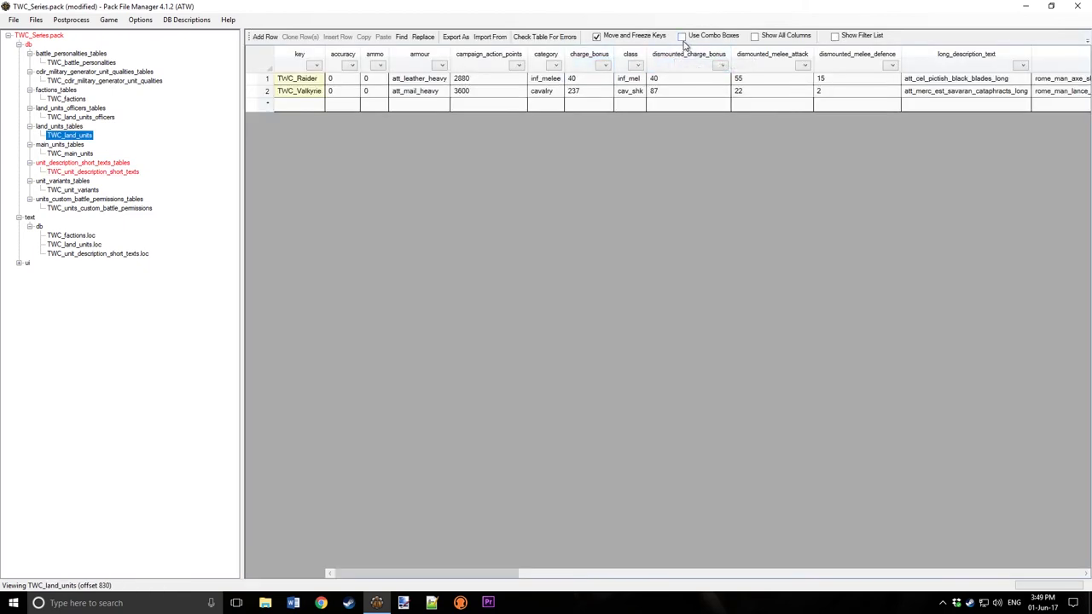
{"action": "left_click", "coordinate": [682, 36]}
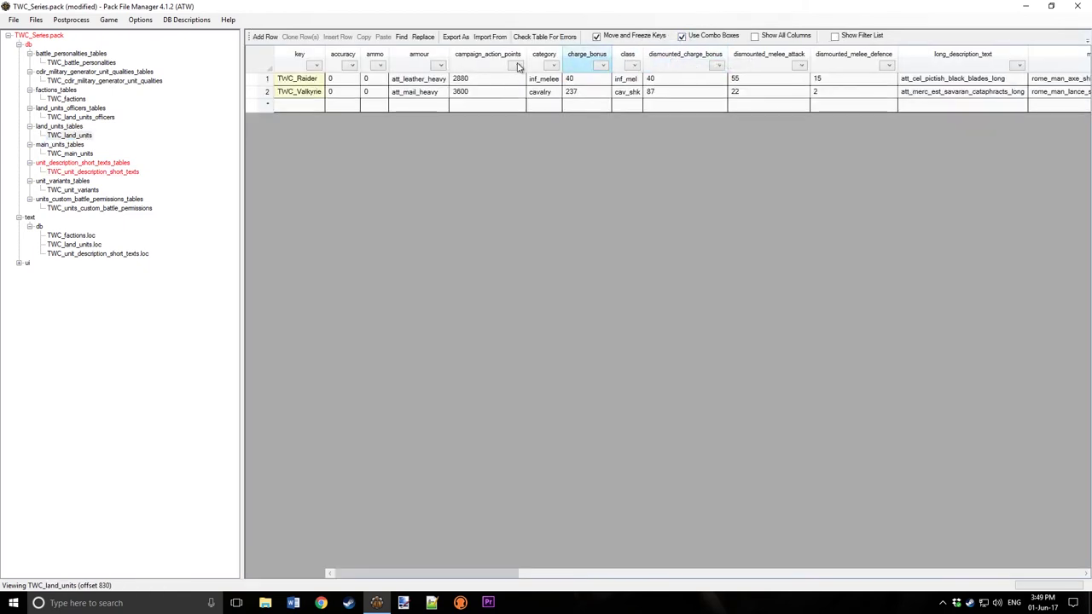
{"action": "left_click", "coordinate": [443, 83]}
{"action": "left_click", "coordinate": [443, 83]}
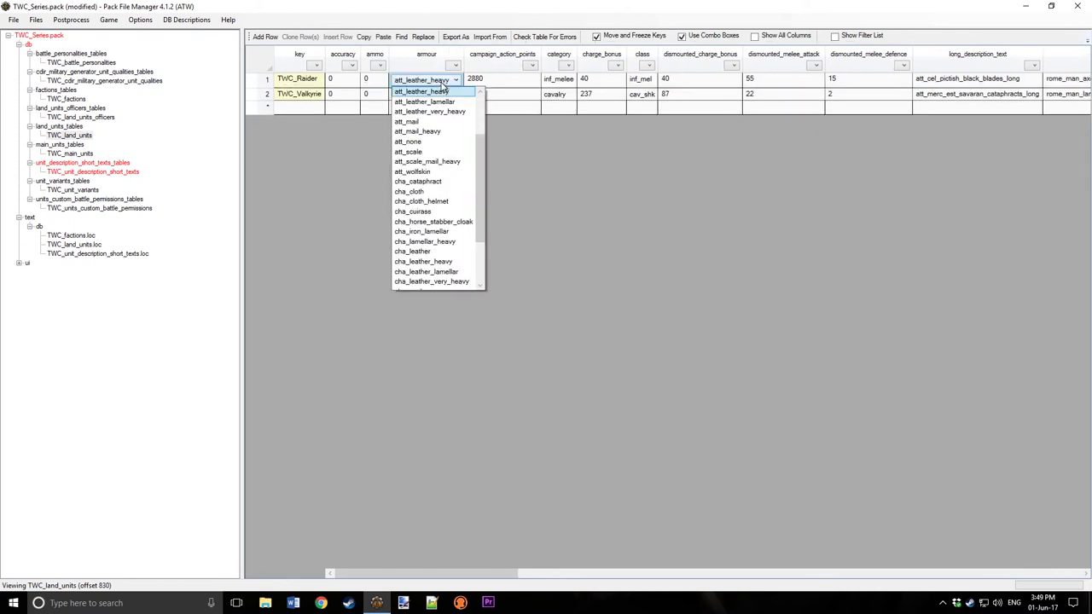
{"action": "scroll", "coordinate": [447, 276], "scroll_direction": "down", "scroll_amount": 2}
{"action": "scroll", "coordinate": [445, 280], "scroll_direction": "up", "scroll_amount": 5}
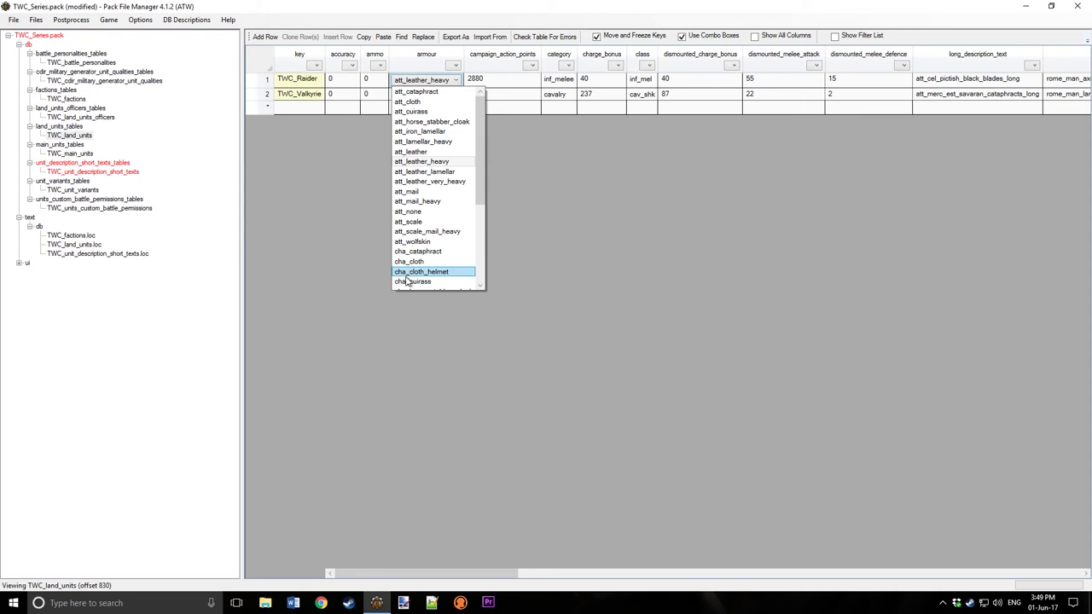
{"action": "left_click", "coordinate": [512, 83]}
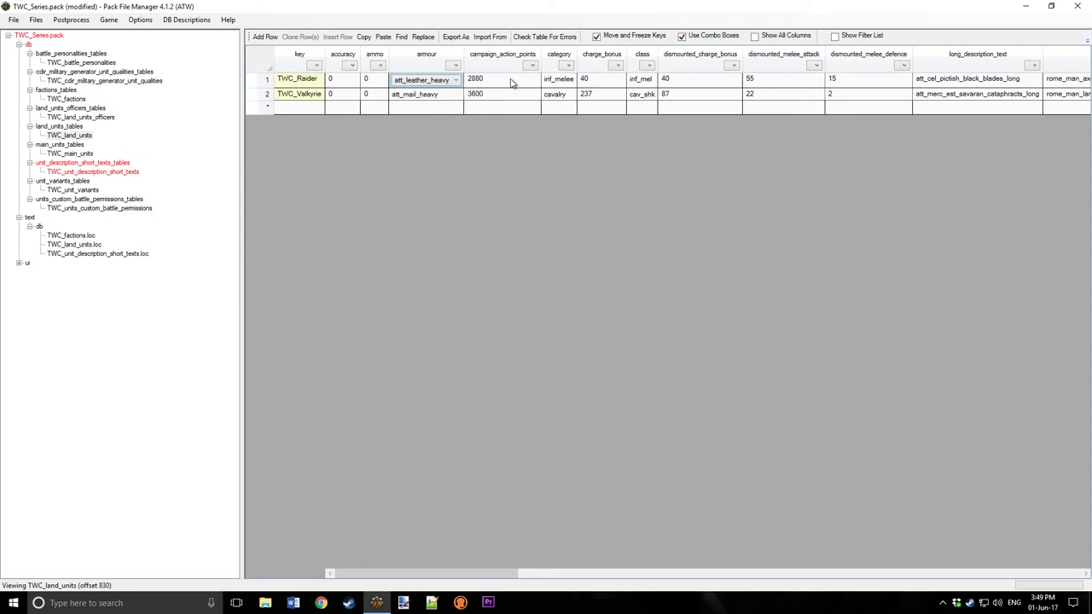
- Disable combo boxes and try appending extra letters to TWC_Raider's armour value as free text
{"action": "left_click", "coordinate": [681, 36]}
{"action": "left_click", "coordinate": [422, 83]}
{"action": "left_click", "coordinate": [424, 82]}
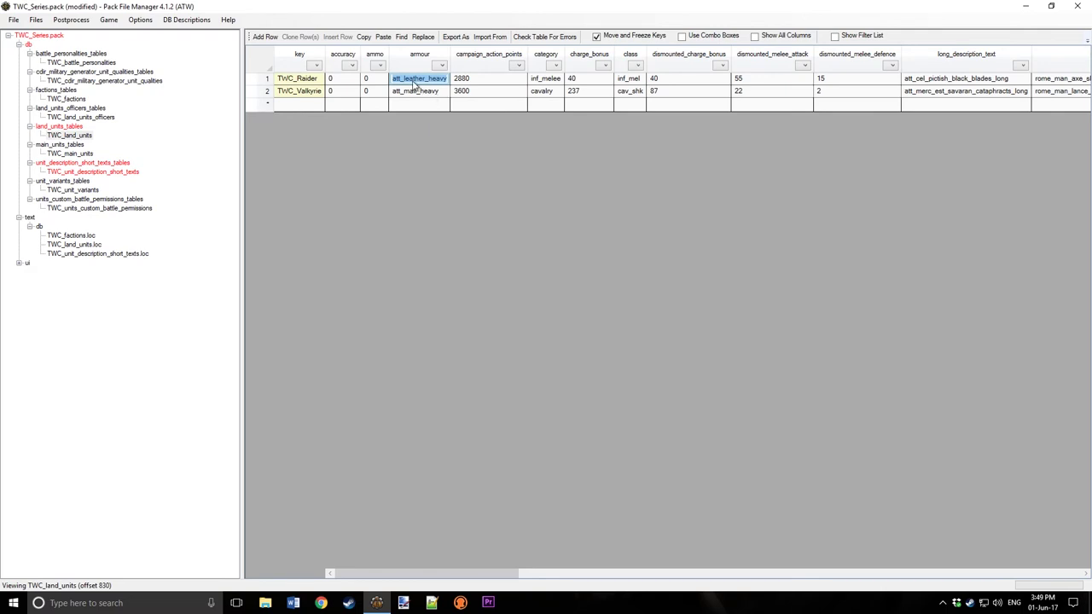
{"action": "left_click", "coordinate": [433, 82]}
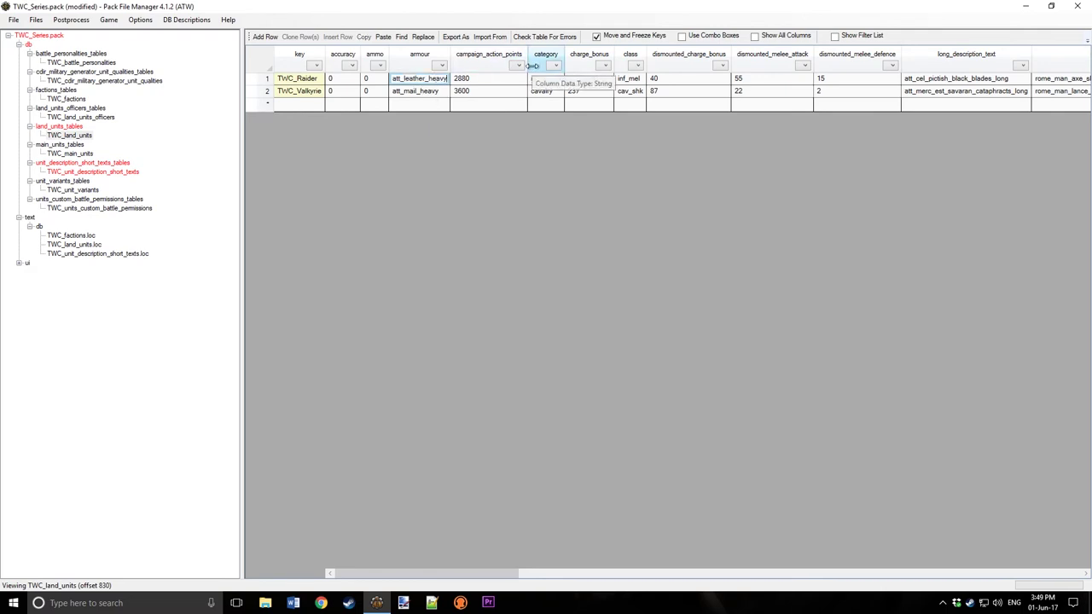
{"action": "type", "text": "aaaa"}
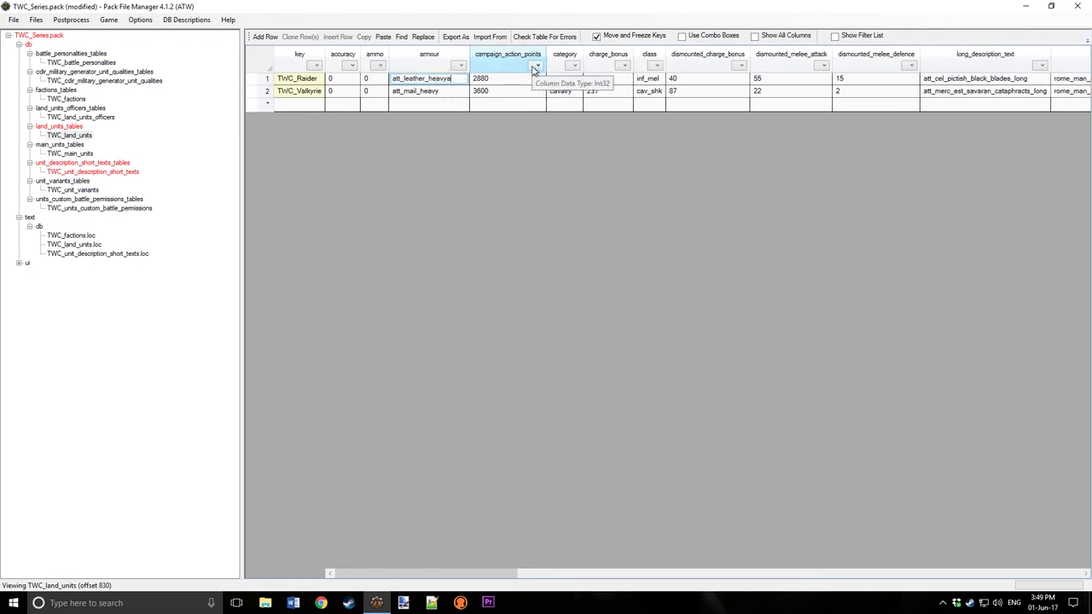
{"action": "left_click", "coordinate": [478, 82]}
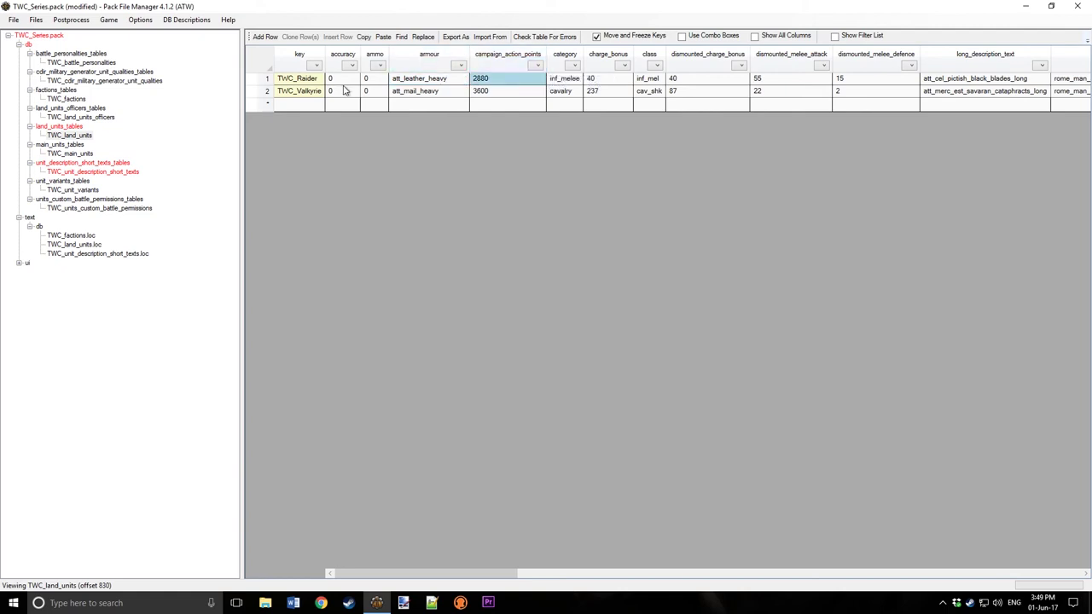
- Rename the first key in TWC_unit_description_short_texts to TWC_Raider_short
{"action": "left_click", "coordinate": [72, 189]}
{"action": "left_click", "coordinate": [66, 181]}
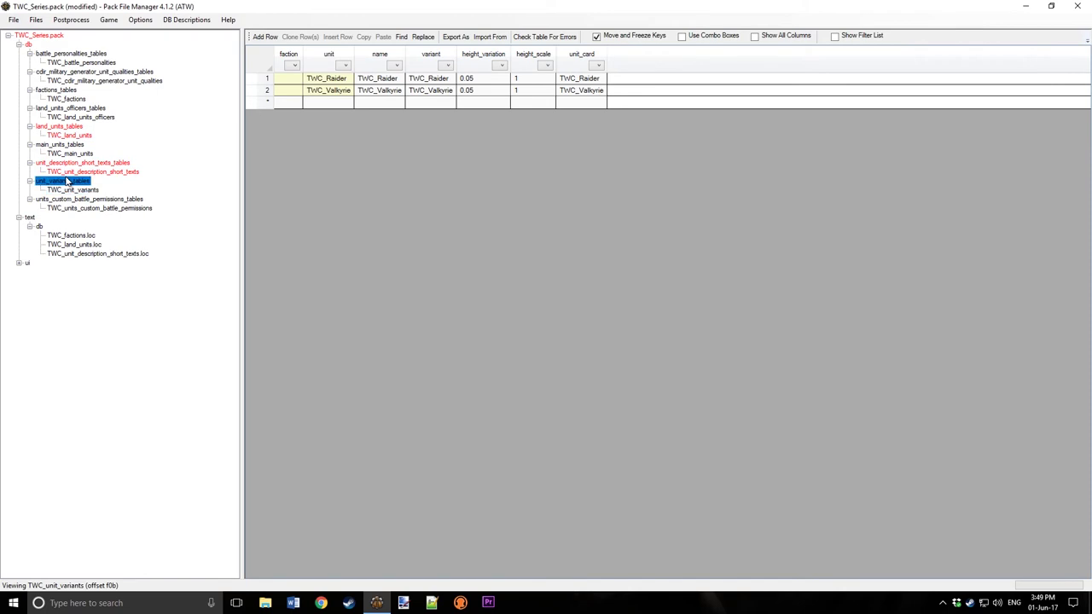
{"action": "left_click", "coordinate": [77, 171]}
{"action": "left_click", "coordinate": [321, 79]}
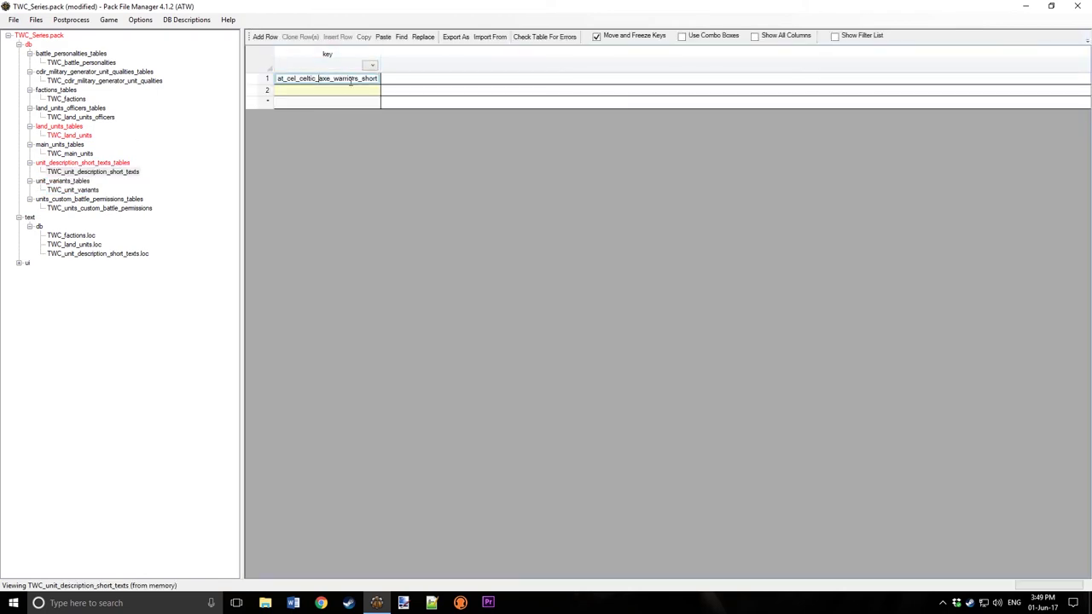
{"action": "left_click_drag", "start_coordinate": [359, 78], "coordinate": [4, 72]}
{"action": "type", "text": "A"}
{"action": "key", "text": "BackSpace"}
{"action": "type", "text": "TWC_Rai"}
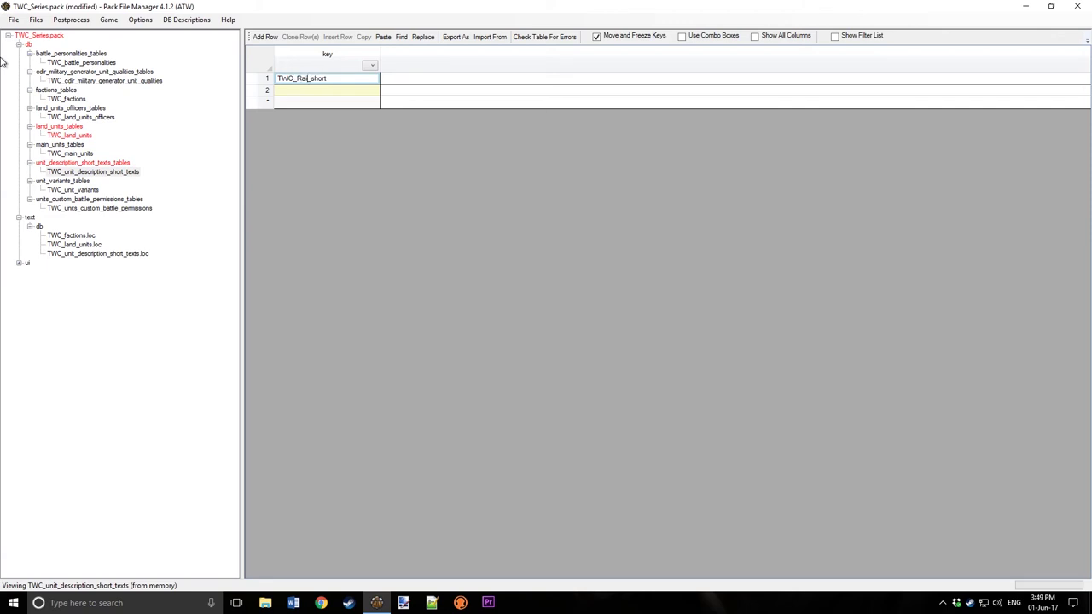
{"action": "type", "text": "der"}
- Copy the TWC_Raider_short key into the second row and change it to TWC_Valkyrie_short
{"action": "key", "text": "ctrl+a"}
{"action": "key", "text": "ctrl+c"}
{"action": "left_click", "coordinate": [322, 92]}
{"action": "key", "text": "ctrl+v"}
{"action": "left_click_drag", "start_coordinate": [314, 91], "coordinate": [294, 93]}
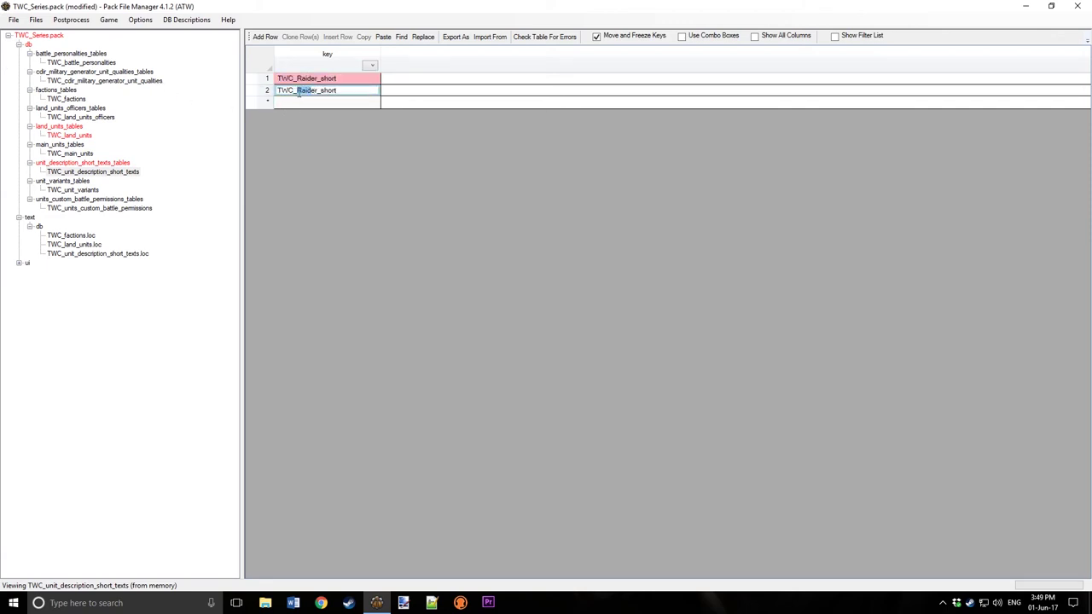
{"action": "key", "text": "BackSpace"}
{"action": "key", "text": "BackSpace"}
{"action": "type", "text": "Valkyrie"}
{"action": "key", "text": "Return"}
- Paste the TWC_Raider and TWC_Valkyrie keys from TWC_land_units into the unit and land_unit columns of TWC_main_units
{"action": "left_click", "coordinate": [65, 155]}
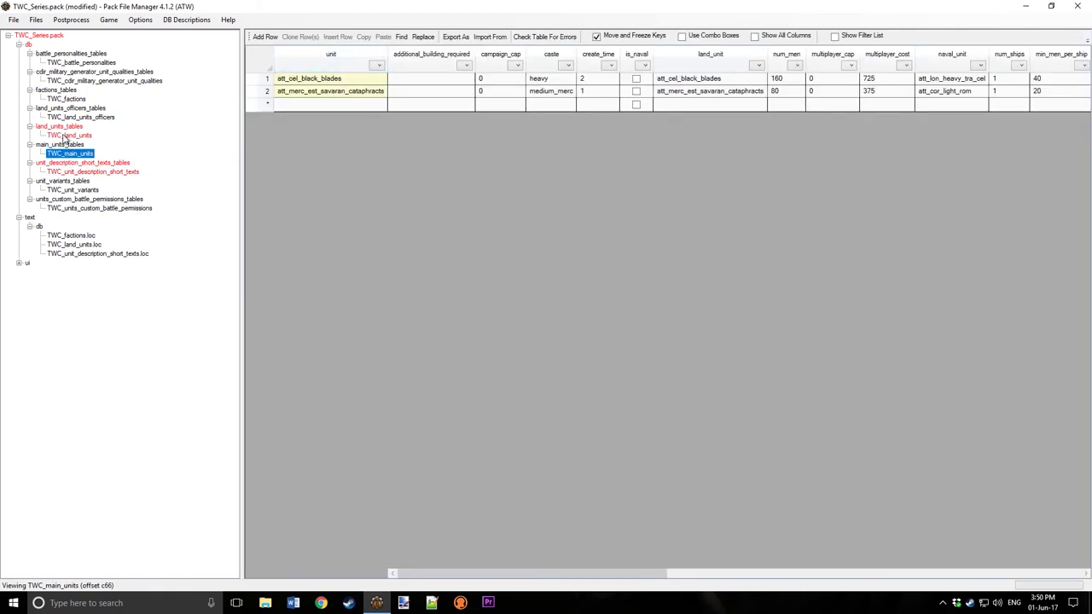
{"action": "left_click", "coordinate": [65, 136]}
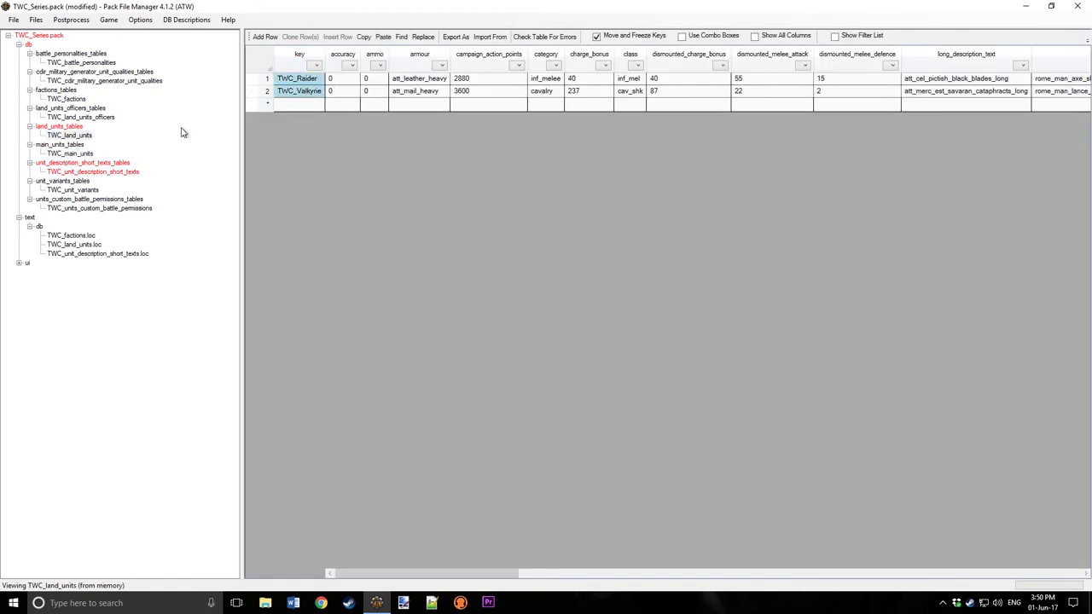
{"action": "left_click", "coordinate": [83, 154]}
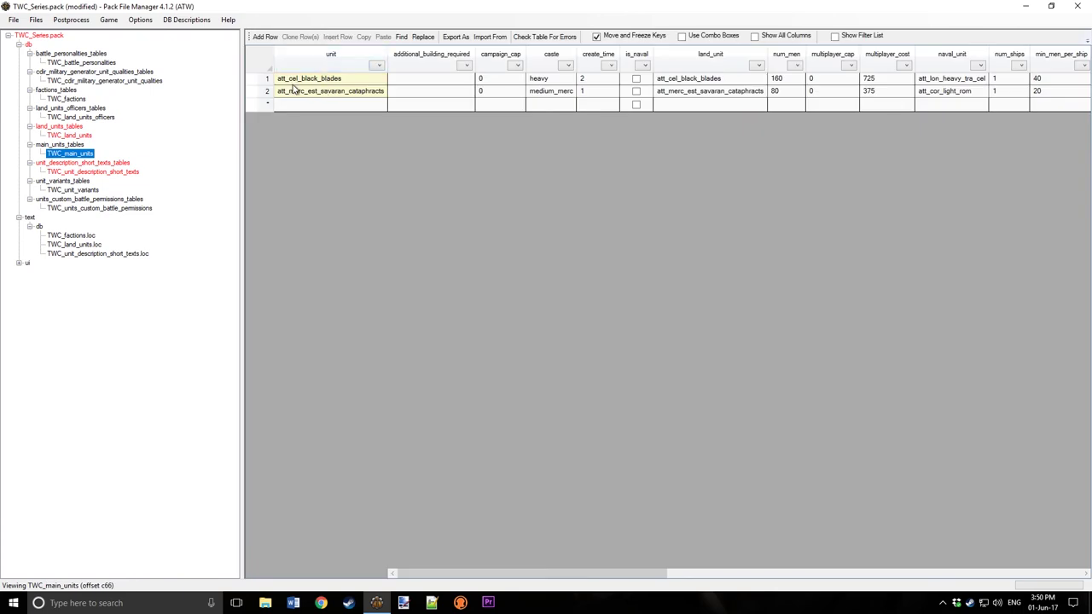
{"action": "left_click", "coordinate": [294, 81]}
{"action": "key", "text": "ctrl+v"}
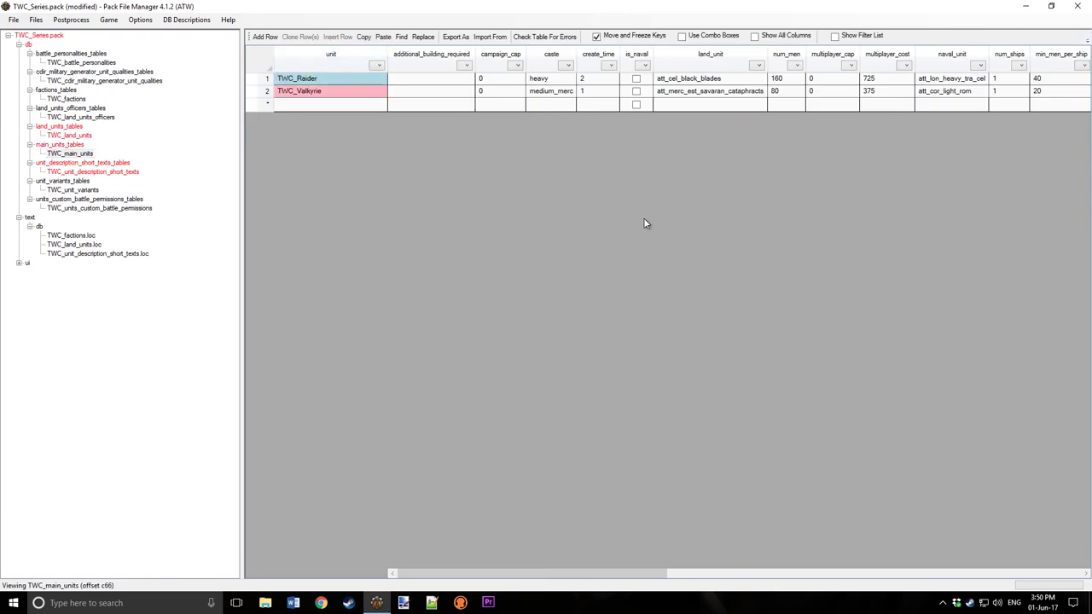
{"action": "left_click", "coordinate": [719, 79]}
{"action": "key", "text": "ctrl+v"}
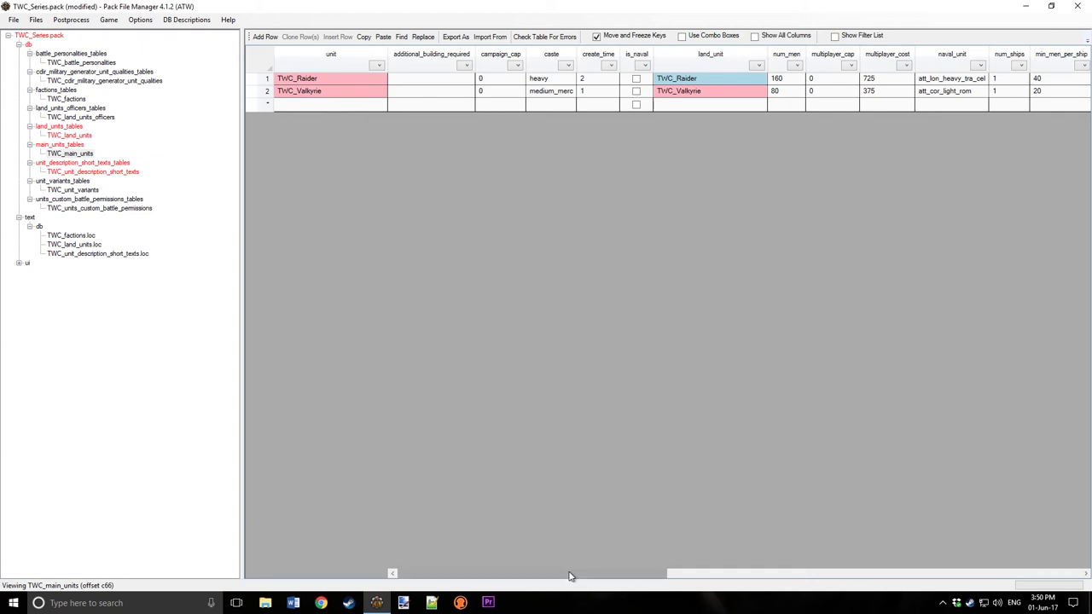
- Set the unique_index in TWC_main_units to 987653120 for TWC_Raider and 987653121 for TWC_Valkyrie
{"action": "left_click_drag", "start_coordinate": [570, 577], "coordinate": [994, 539]}
{"action": "left_click", "coordinate": [608, 80]}
{"action": "left_click", "coordinate": [608, 77]}
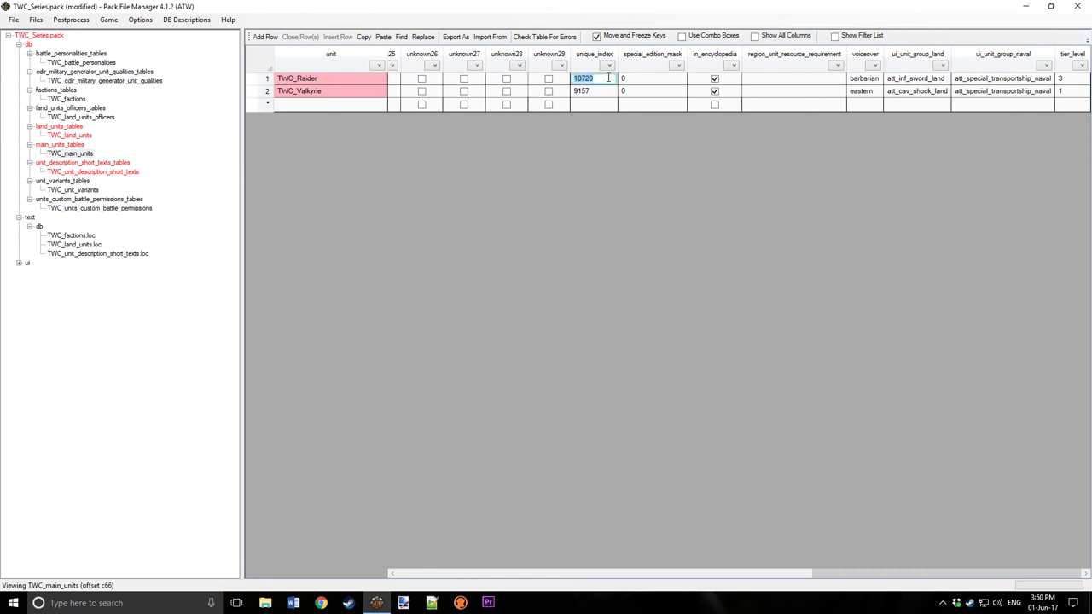
{"action": "type", "text": "987653"}
{"action": "left_click_drag", "start_coordinate": [605, 77], "coordinate": [533, 83]}
{"action": "left_click", "coordinate": [612, 78]}
{"action": "left_click", "coordinate": [604, 90]}
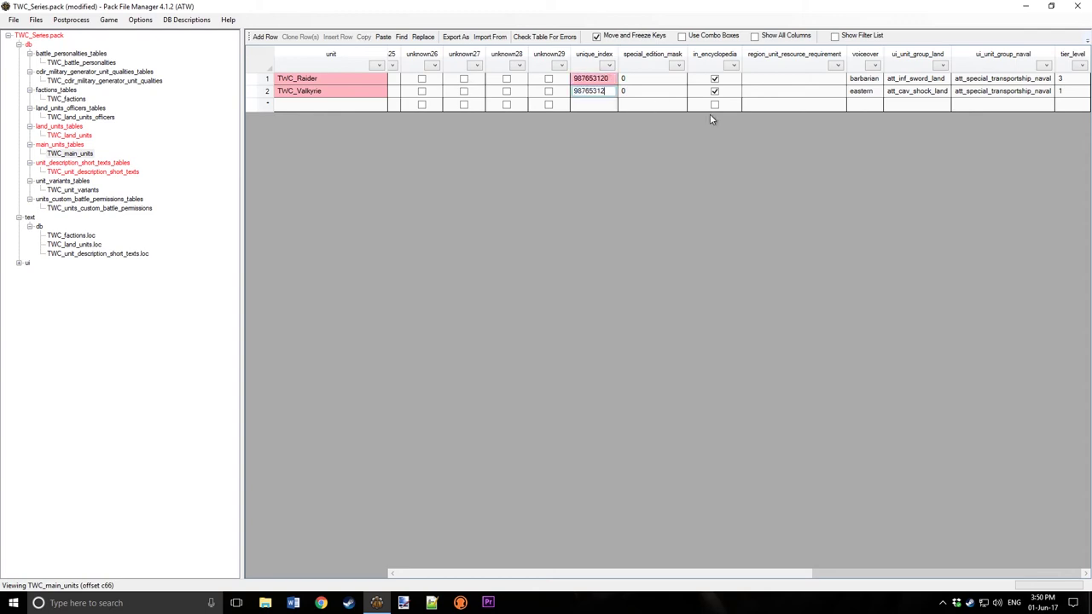
{"action": "type", "text": "1"}
{"action": "left_click", "coordinate": [633, 84]}
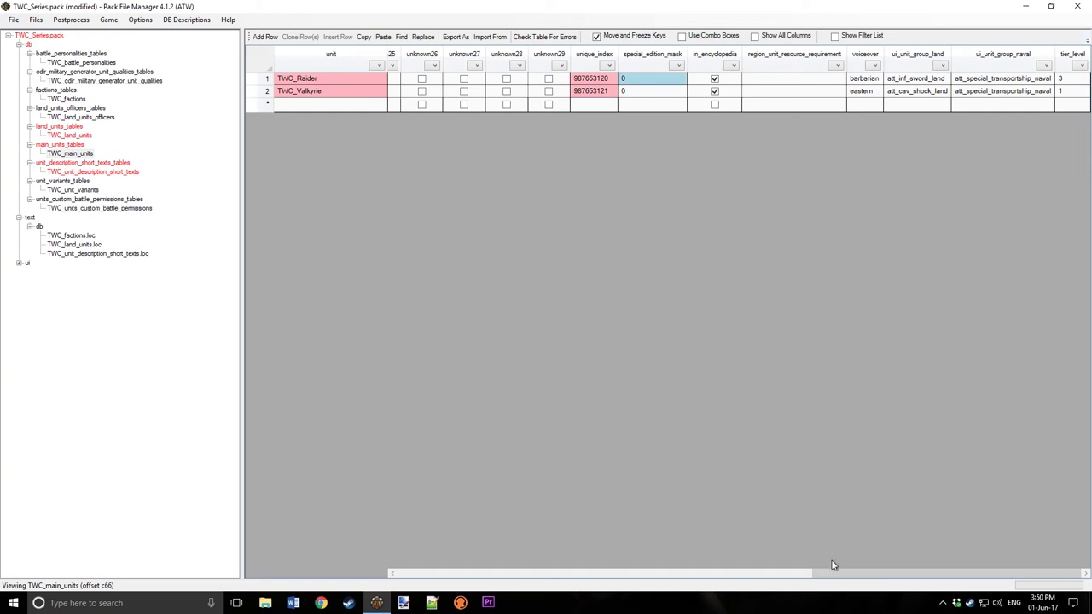
{"action": "left_click_drag", "start_coordinate": [857, 583], "coordinate": [182, 581]}
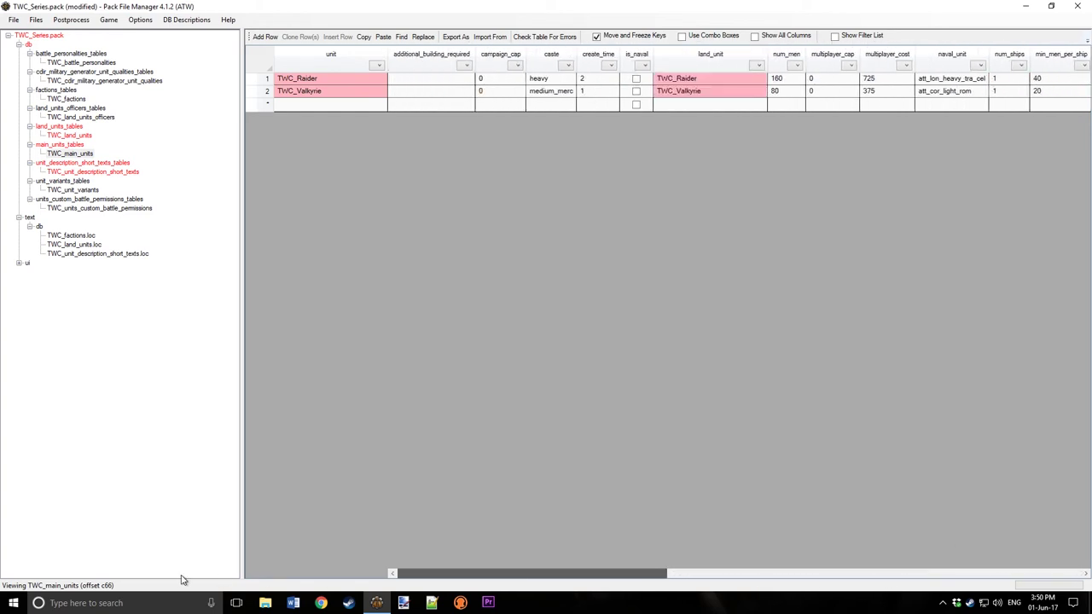
- Copy TWC_Raider_Officer and TWC_Valkyrie_Officer from TWC_land_units_officers into the officers column of TWC_land_units
{"action": "left_click", "coordinate": [64, 117]}
{"action": "left_click_drag", "start_coordinate": [299, 80], "coordinate": [307, 99]}
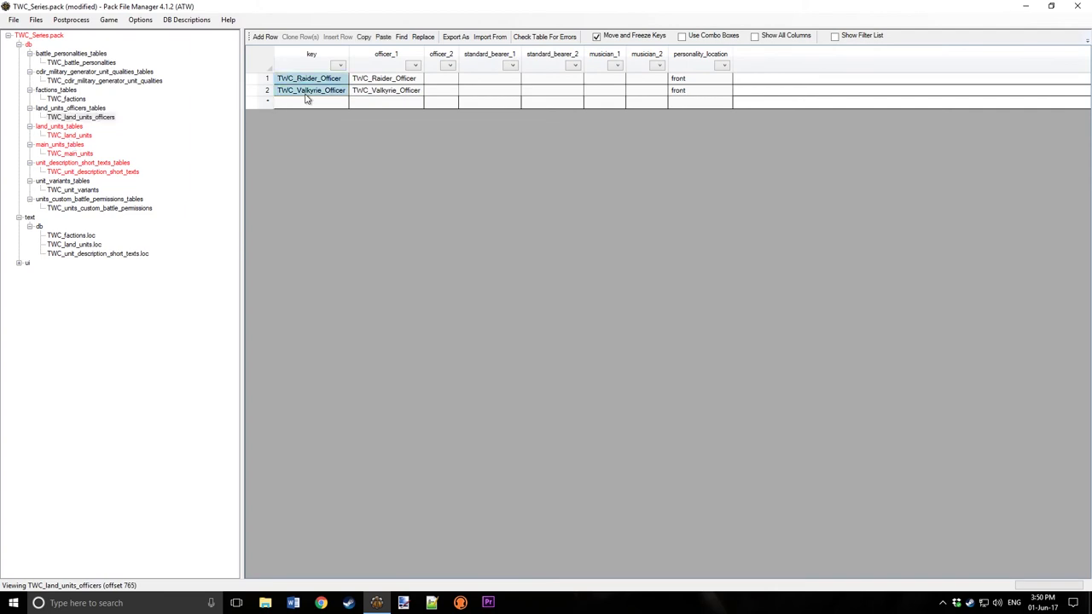
{"action": "left_click", "coordinate": [61, 137]}
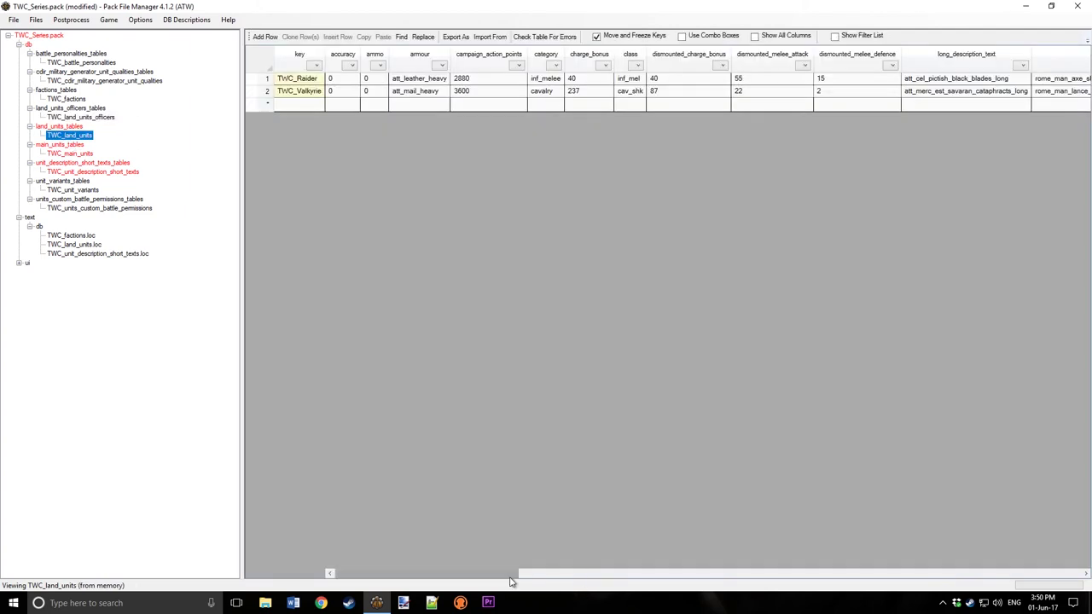
{"action": "left_click_drag", "start_coordinate": [494, 574], "coordinate": [890, 567]}
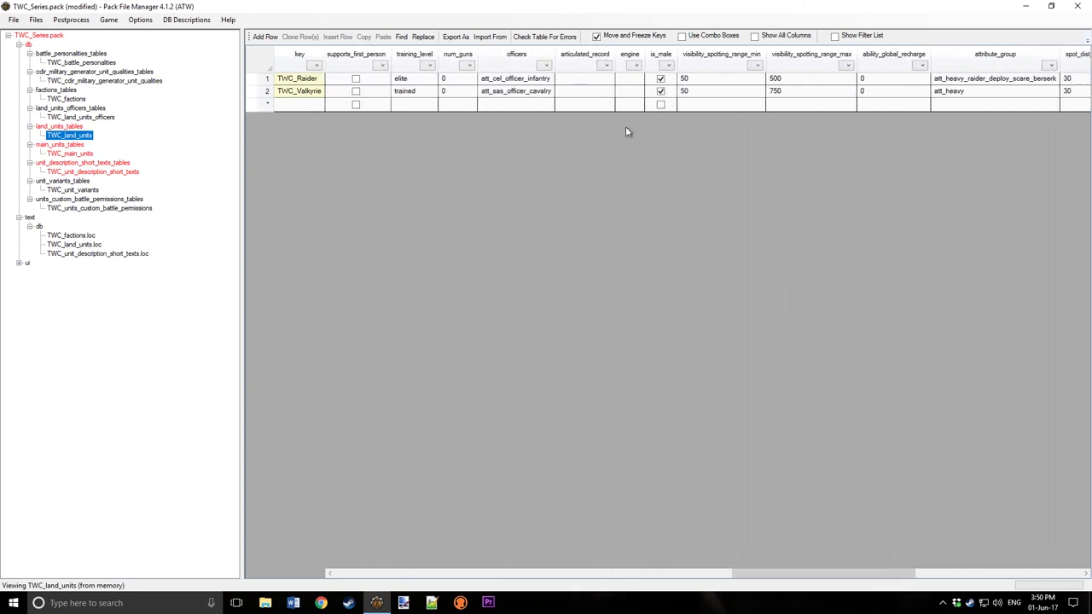
{"action": "left_click", "coordinate": [509, 78]}
{"action": "key", "text": "ctrl+v"}
{"action": "left_click", "coordinate": [585, 80]}
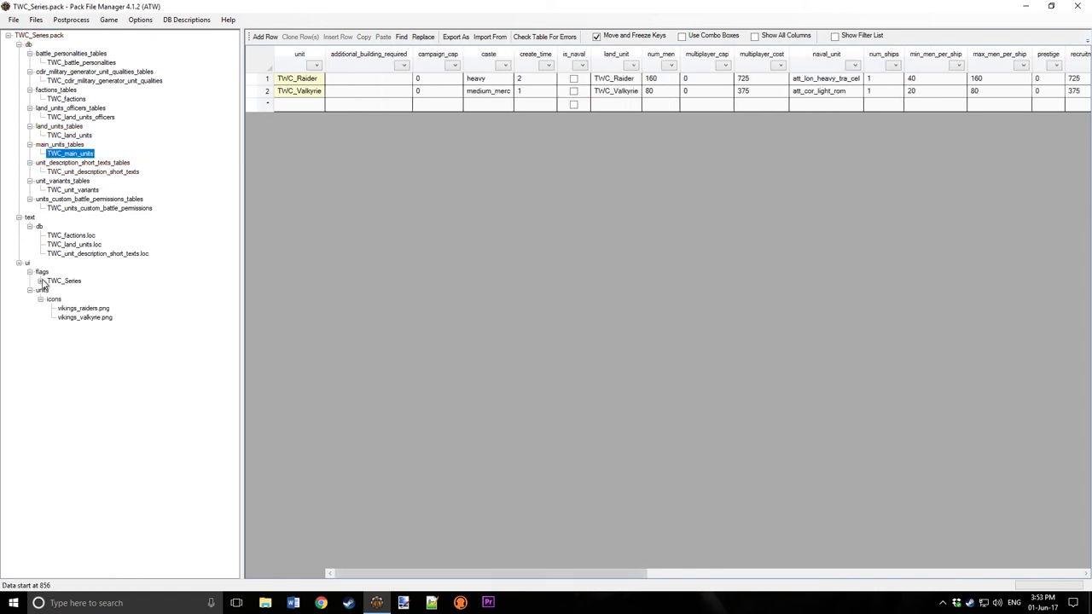
- Rename vikings_raiders.png in the pack's unit icons folder to TWC_Raider.png
{"action": "left_click", "coordinate": [40, 280]}
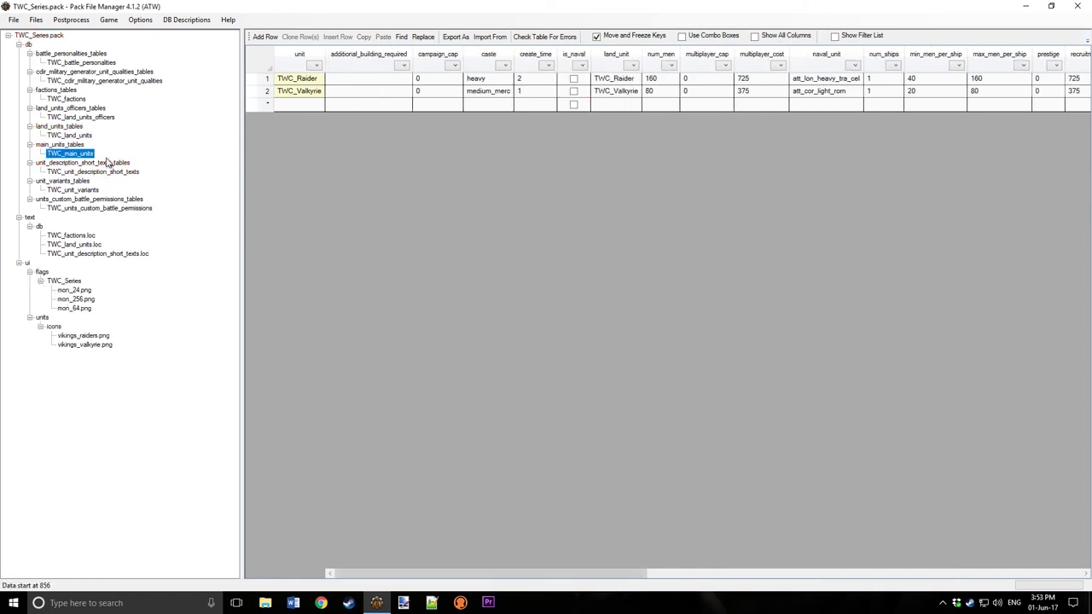
{"action": "left_click", "coordinate": [83, 336]}
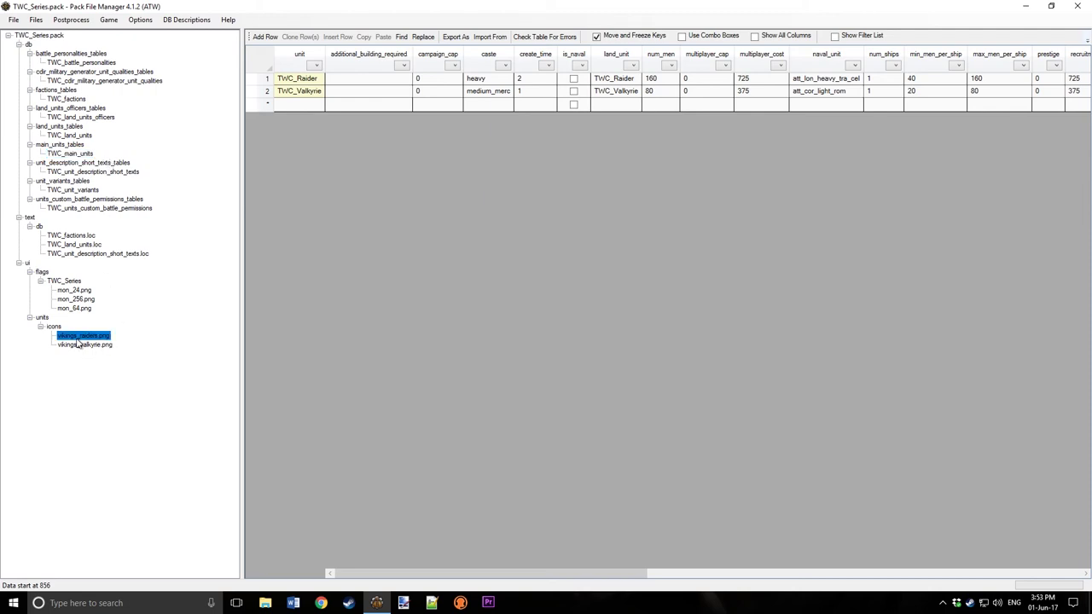
{"action": "right_click", "coordinate": [83, 337]}
{"action": "left_click", "coordinate": [109, 372]}
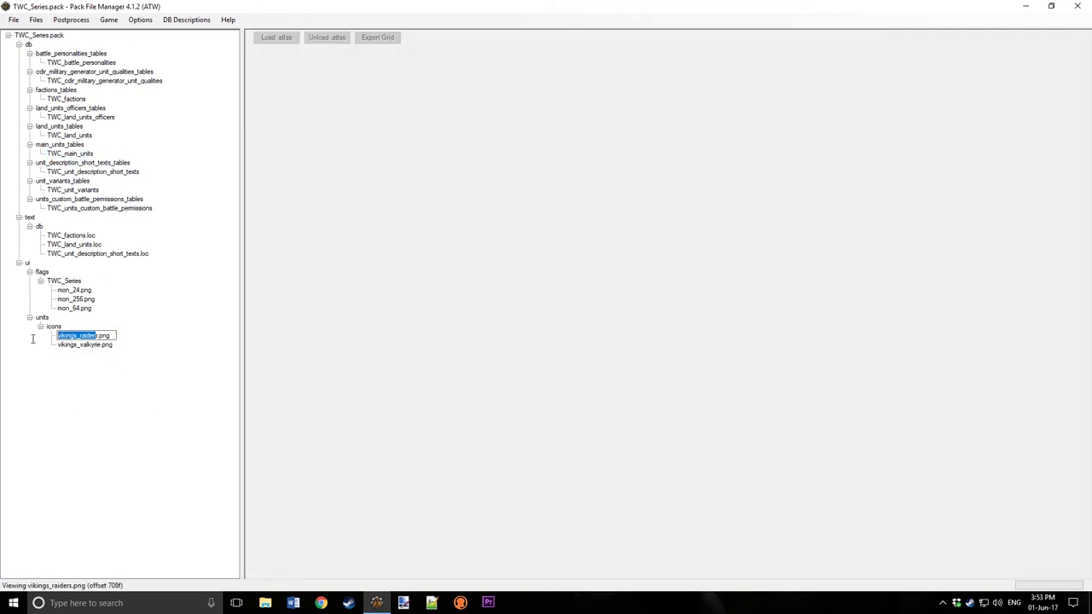
{"action": "key", "text": "shift+Left"}
{"action": "key", "text": "shift+Left"}
{"action": "key", "text": "shift+Left"}
{"action": "key", "text": "shift+Left"}
{"action": "type", "text": "TWC_Raiders"}
{"action": "left_click", "coordinate": [73, 157]}
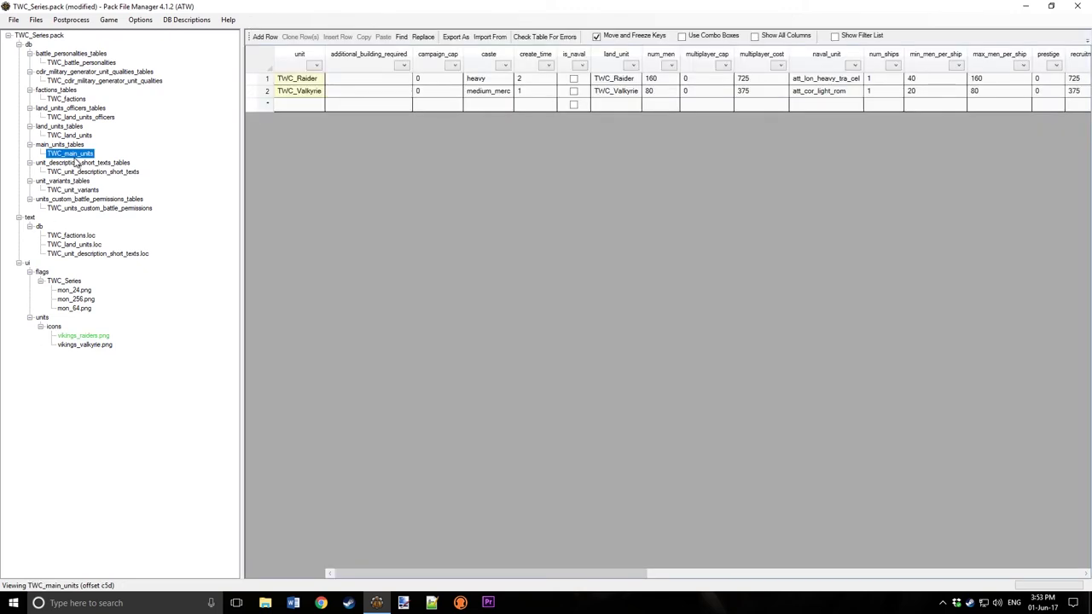
- Rename vikings_valkyrie.png in the unit icons folder to TWC_Valkyrie.png and save the pack
{"action": "left_click", "coordinate": [83, 349]}
{"action": "right_click", "coordinate": [84, 353]}
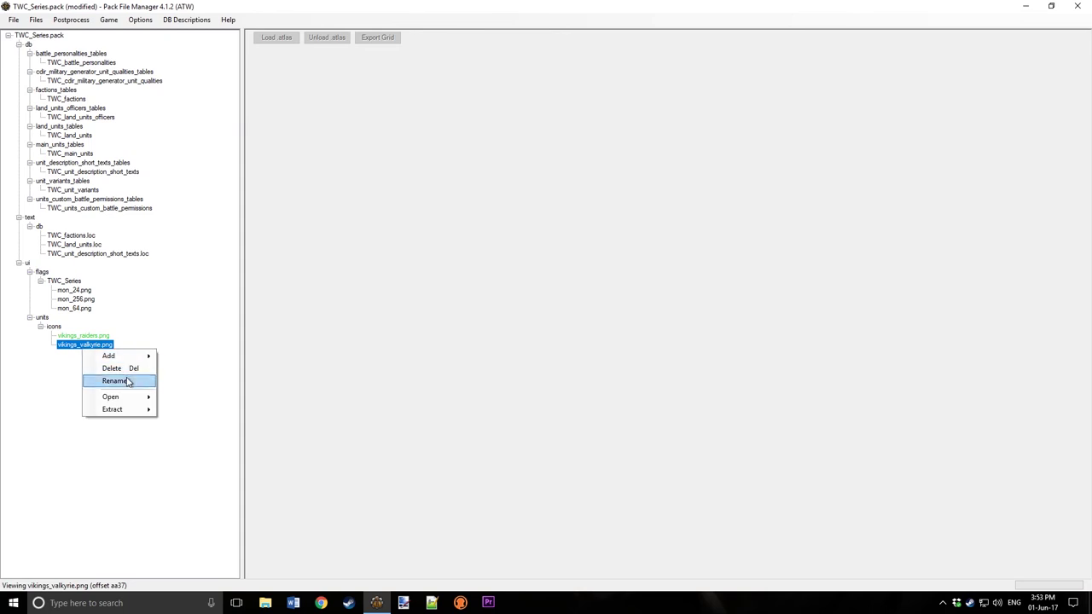
{"action": "left_click", "coordinate": [119, 381]}
{"action": "type", "text": "TWC"}
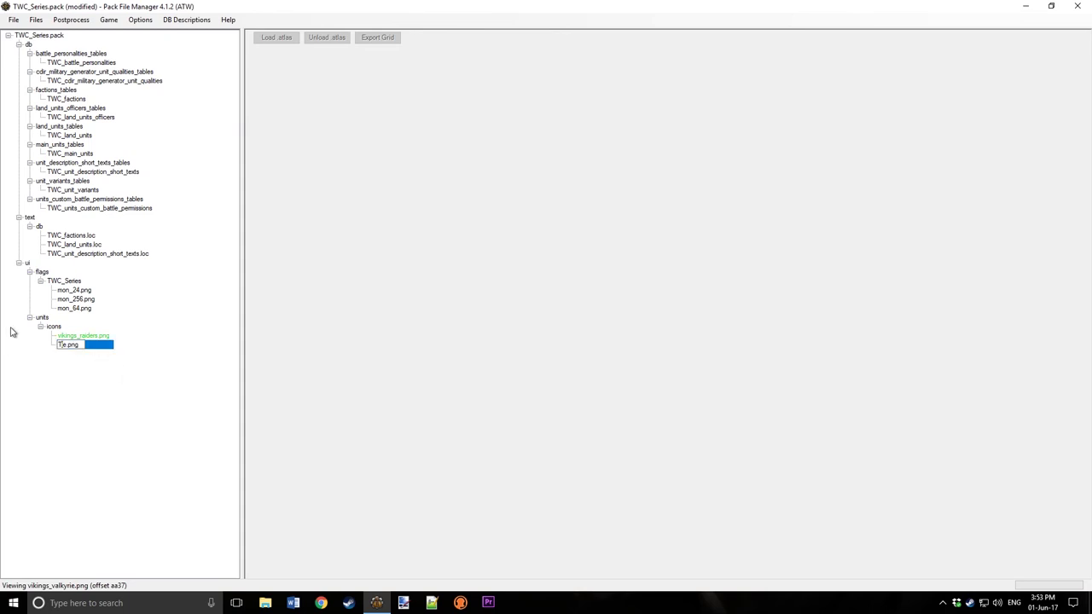
{"action": "type", "text": "_Valkyri"}
{"action": "left_click", "coordinate": [70, 300]}
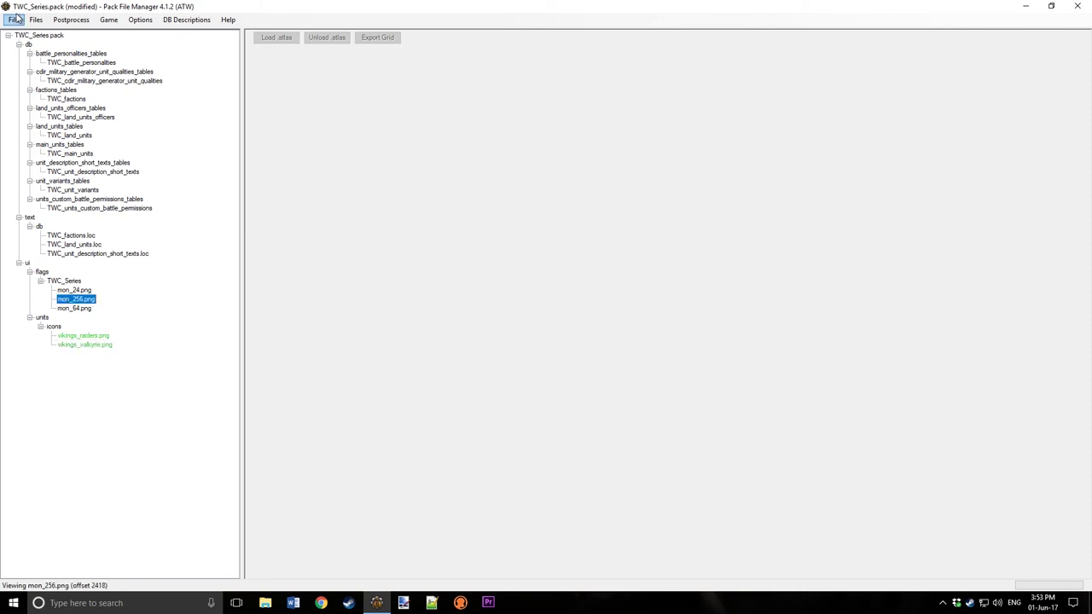
{"action": "left_click", "coordinate": [13, 20]}
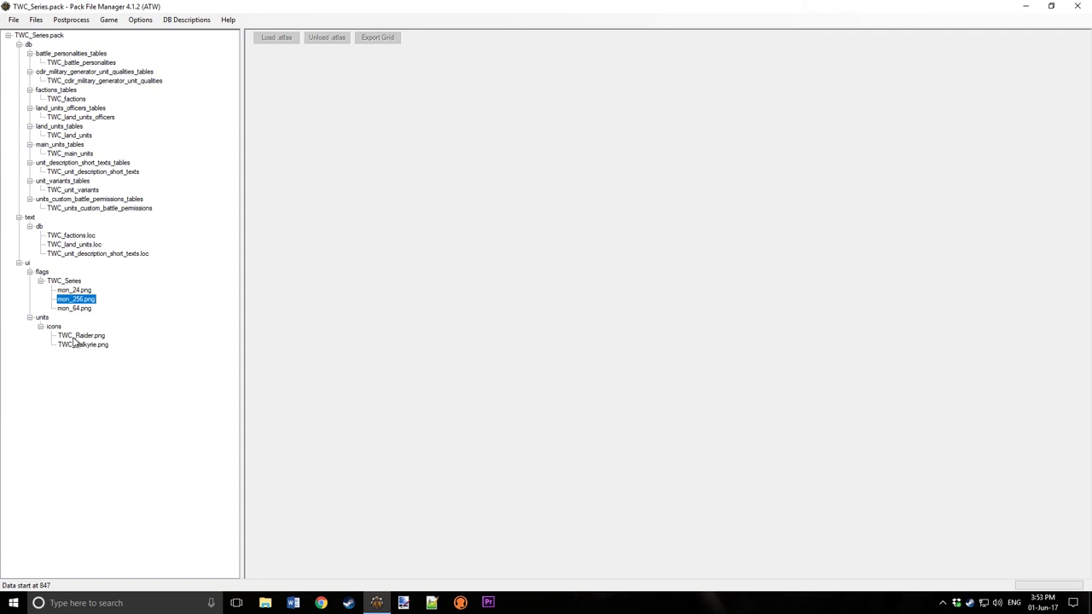
- In File Explorer, open the Total War Attila folder assembly_kit\working_data\VariantMeshes and copy its path
{"action": "right_click", "coordinate": [266, 603]}
{"action": "left_click", "coordinate": [233, 423]}
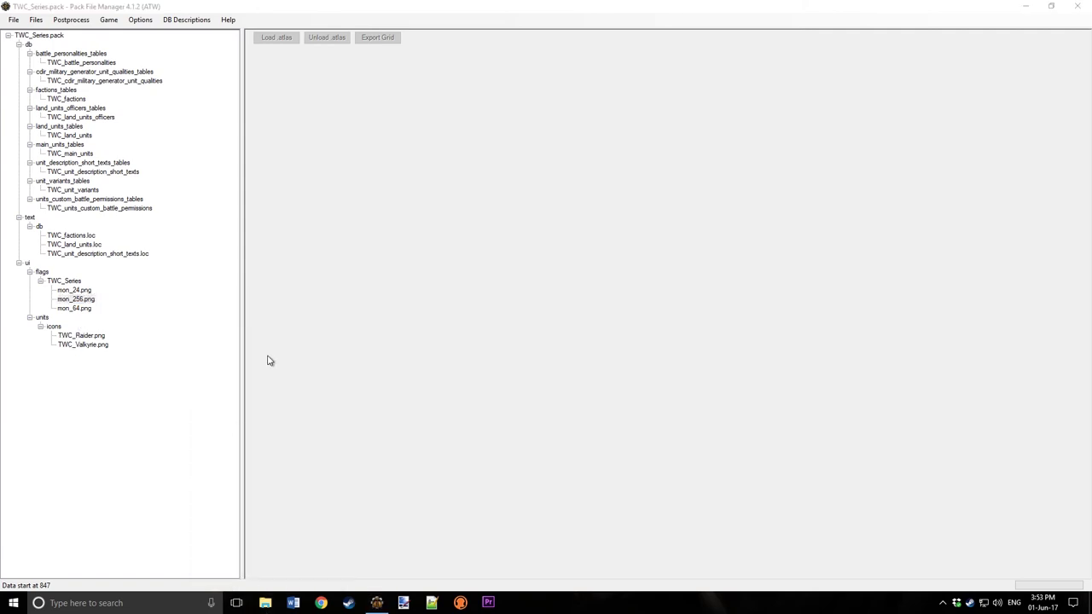
{"action": "left_click", "coordinate": [392, 89]}
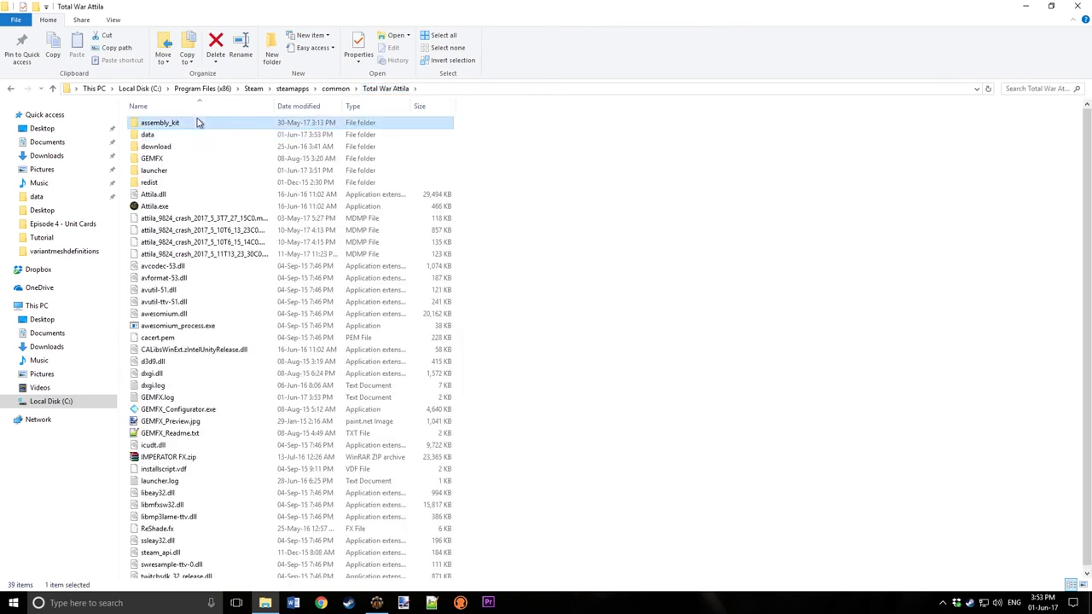
{"action": "double_click", "coordinate": [200, 122]}
{"action": "double_click", "coordinate": [164, 195]}
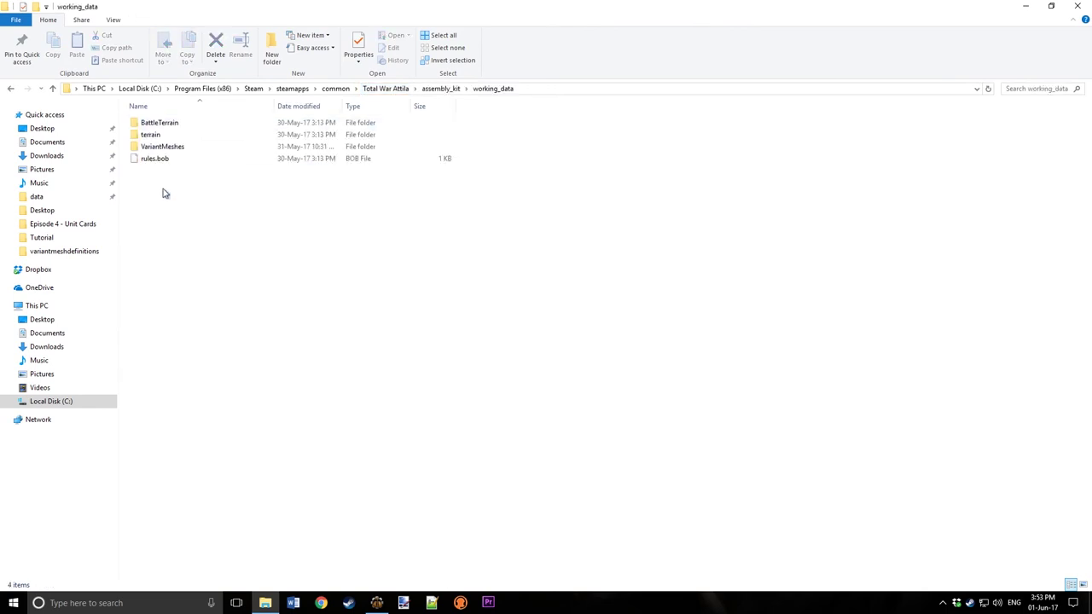
{"action": "double_click", "coordinate": [165, 146]}
{"action": "left_click", "coordinate": [597, 88]}
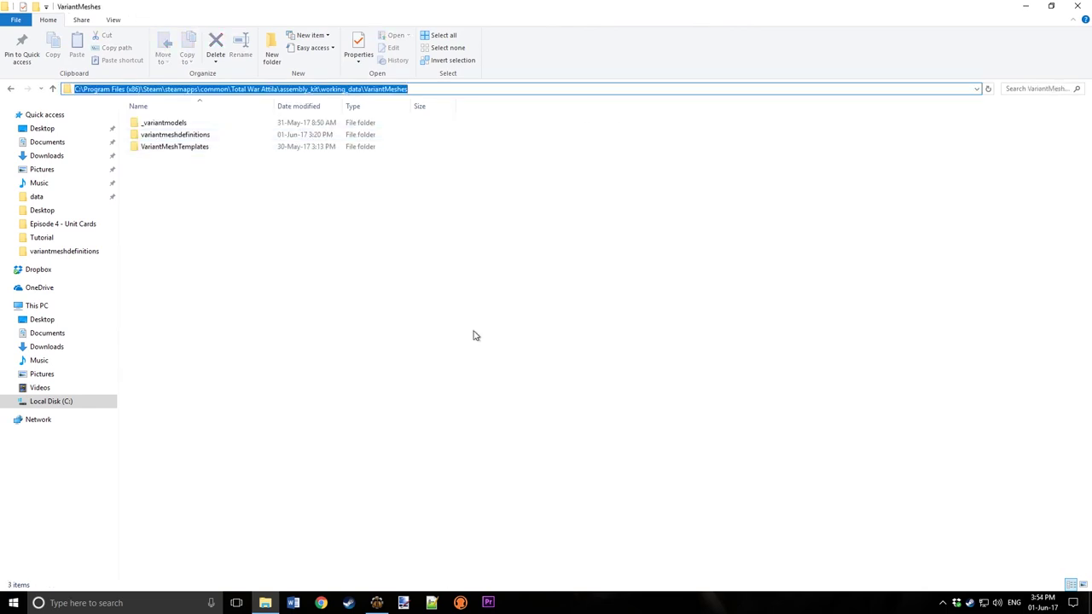
- Back in Pack File Manager, add the copied VariantMeshes directory to the root of TWC_Series.pack
{"action": "left_click", "coordinate": [376, 603]}
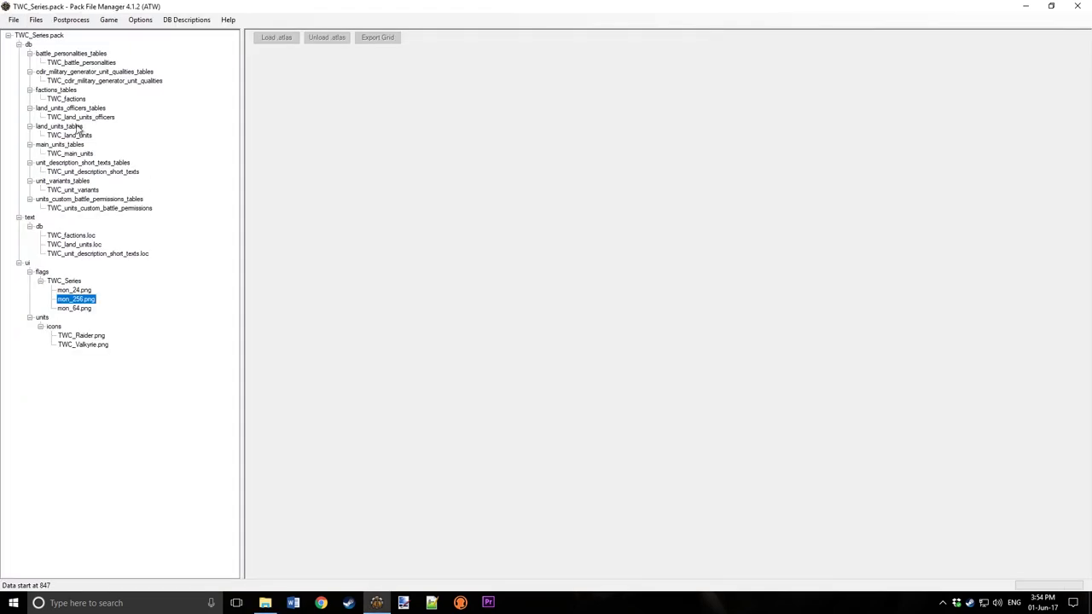
{"action": "right_click", "coordinate": [47, 38]}
{"action": "mouse_move", "coordinate": [120, 42]}
{"action": "left_click", "coordinate": [192, 53]}
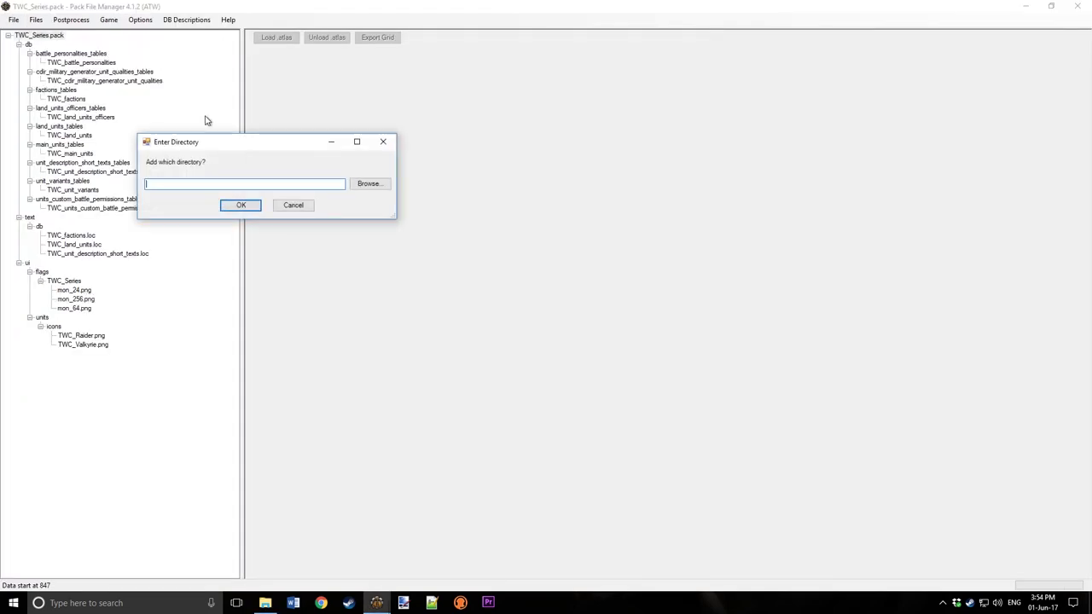
{"action": "key", "text": "ctrl+v"}
{"action": "left_click", "coordinate": [246, 208]}
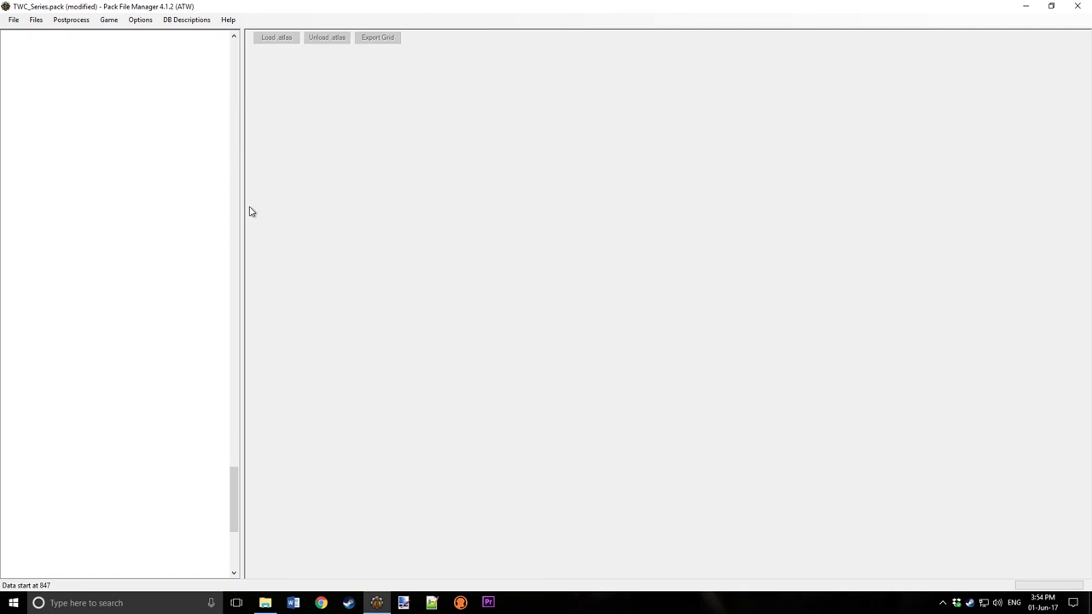
- Delete the VariantMeshTemplates folder from VariantMeshes in the pack and save the pack
{"action": "left_click_drag", "start_coordinate": [231, 484], "coordinate": [263, 57]}
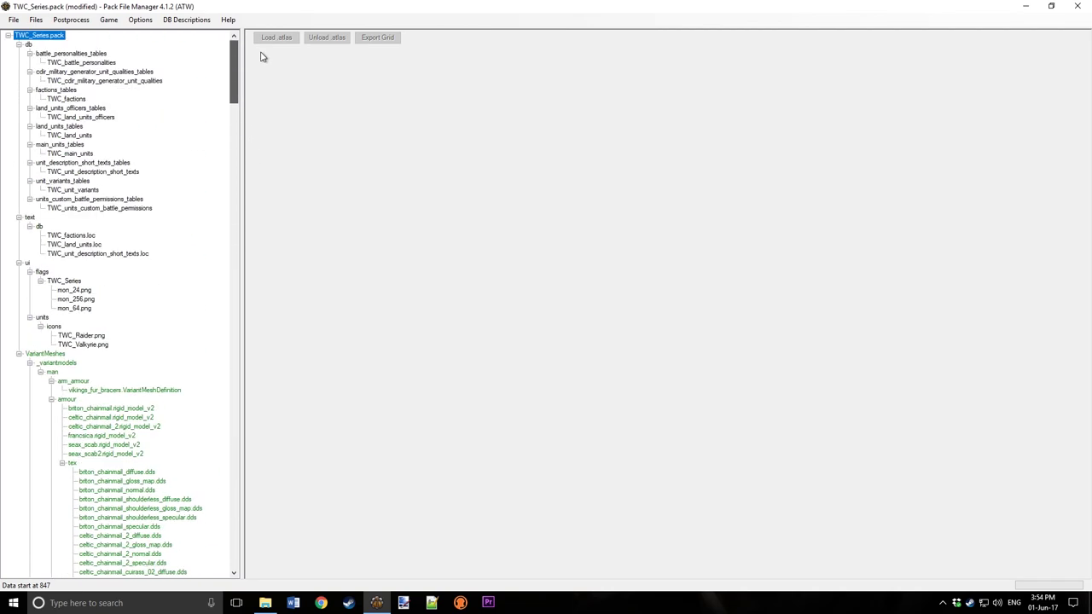
{"action": "left_click", "coordinate": [41, 372]}
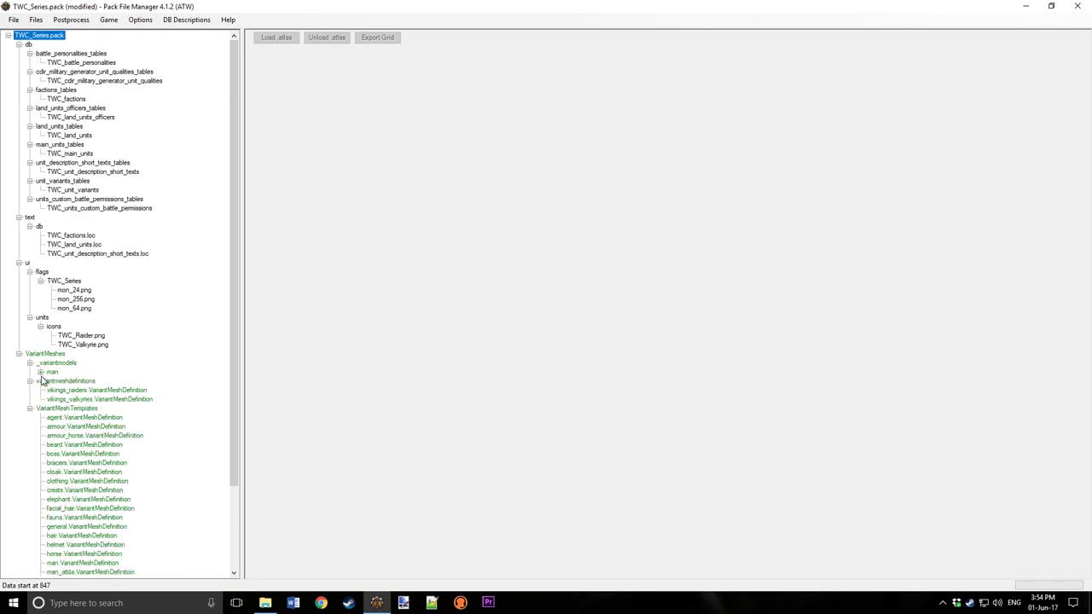
{"action": "scroll", "coordinate": [67, 306], "scroll_direction": "down", "scroll_amount": 4}
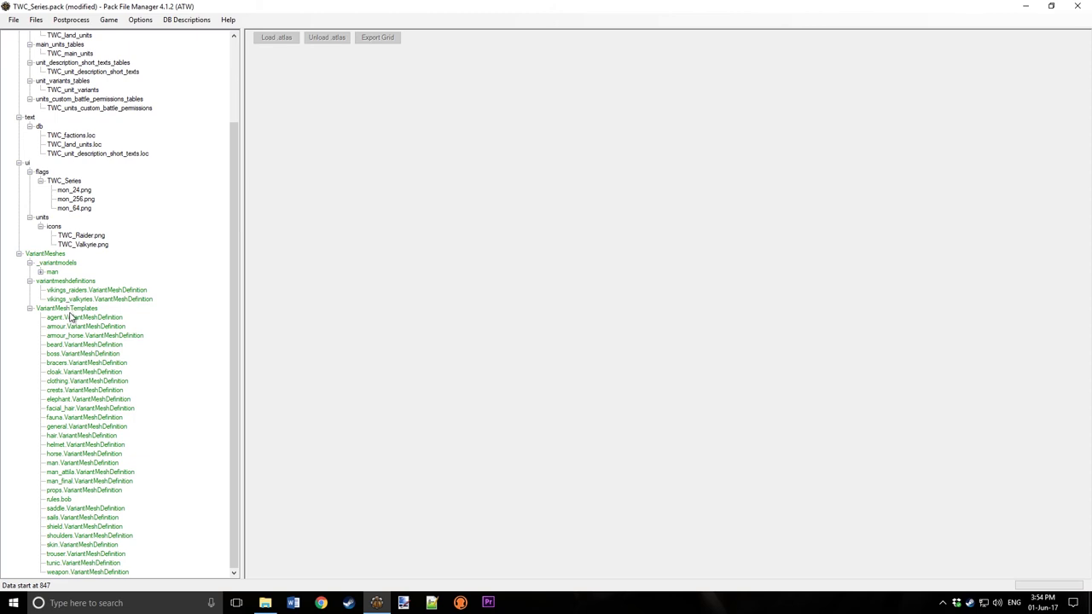
{"action": "left_click", "coordinate": [68, 311]}
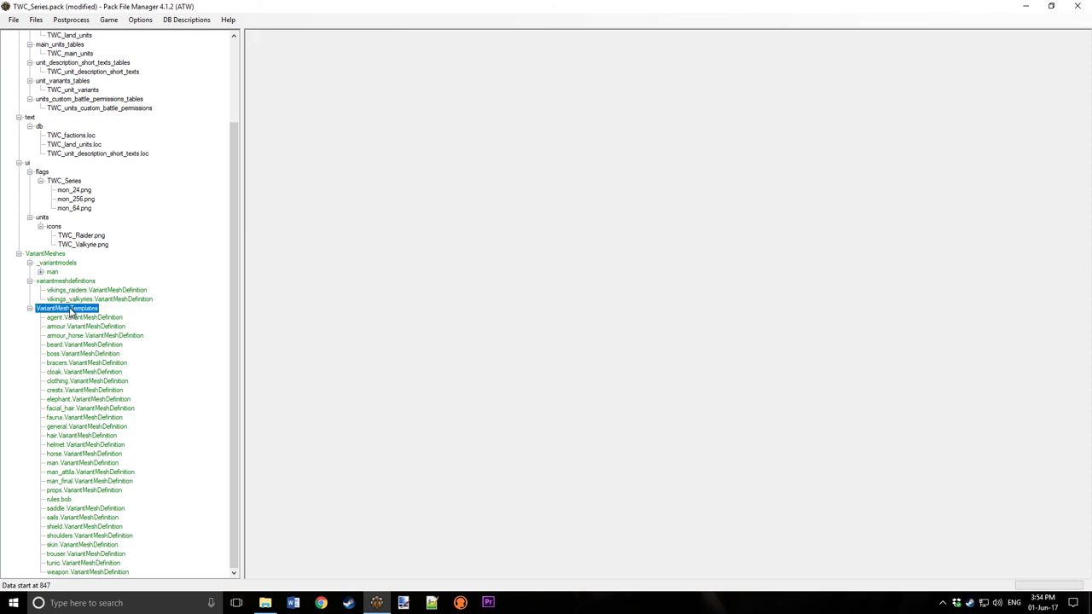
{"action": "left_click", "coordinate": [14, 20]}
{"action": "left_click", "coordinate": [38, 85]}
{"action": "key", "text": "Delete"}
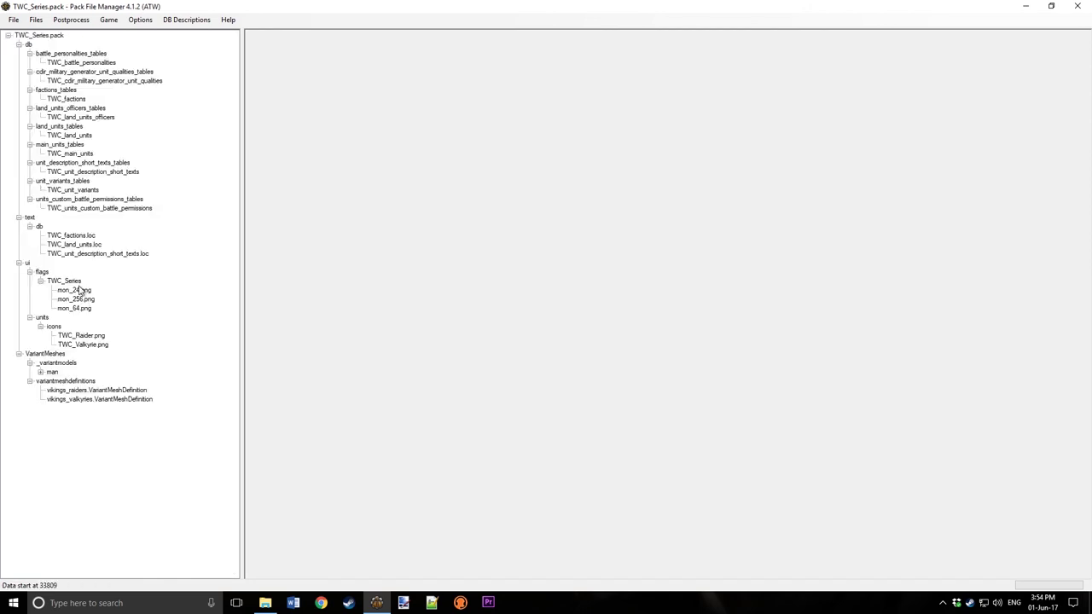
- Rename vikings_raiders.VariantMeshDefinition in the variantmeshdefinitions folder to TWC_Raider.VariantMeshDefinition
{"action": "right_click", "coordinate": [96, 391]}
{"action": "left_click", "coordinate": [119, 422]}
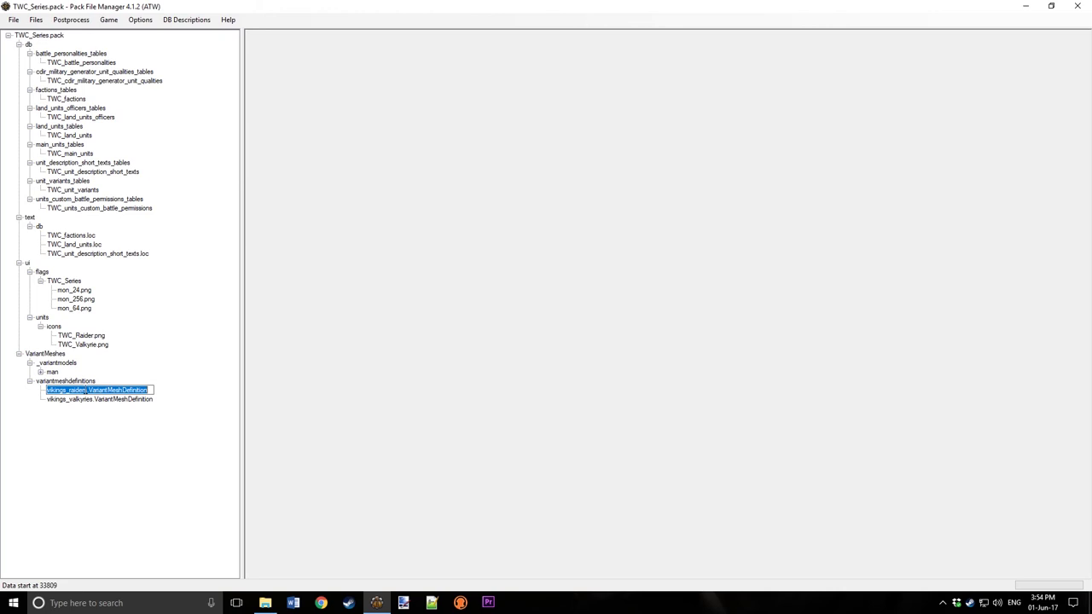
{"action": "left_click_drag", "start_coordinate": [86, 390], "coordinate": [2, 390]}
{"action": "type", "text": "TWC_Raiders"}
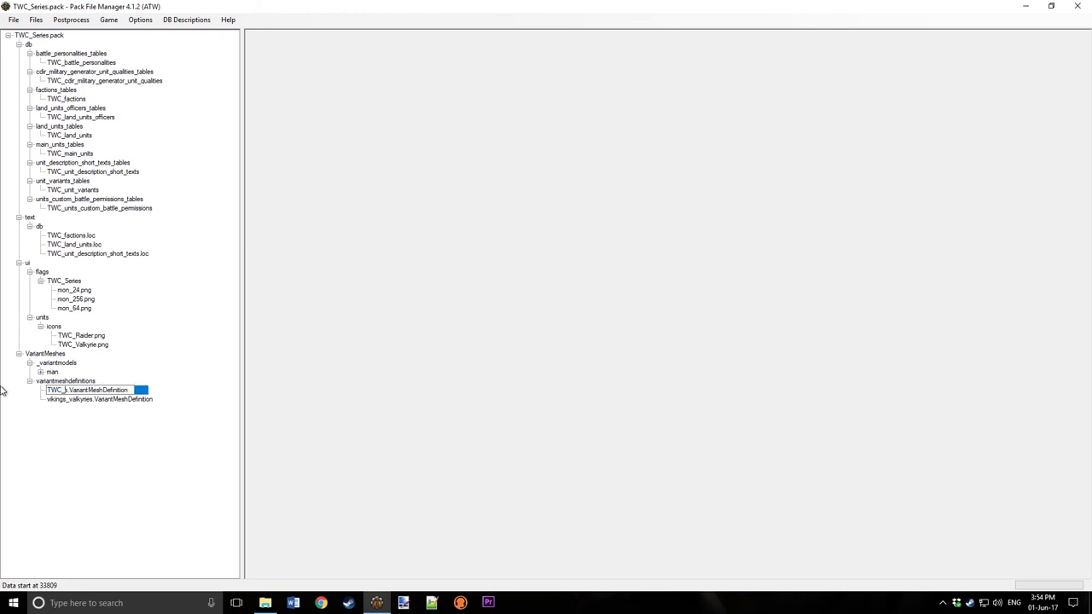
{"action": "key", "text": "BackSpace"}
{"action": "key", "text": "BackSpace"}
{"action": "key", "text": "BackSpace"}
{"action": "key", "text": "BackSpace"}
{"action": "key", "text": "BackSpace"}
{"action": "type", "text": "iders"}
- Rename vikings_valkyries.VariantMeshDefinition in the variantmeshdefinitions folder to TWC_Valkyrie.VariantMeshDefinition
{"action": "left_click", "coordinate": [96, 399]}
{"action": "right_click", "coordinate": [95, 398]}
{"action": "key", "text": "Escape"}
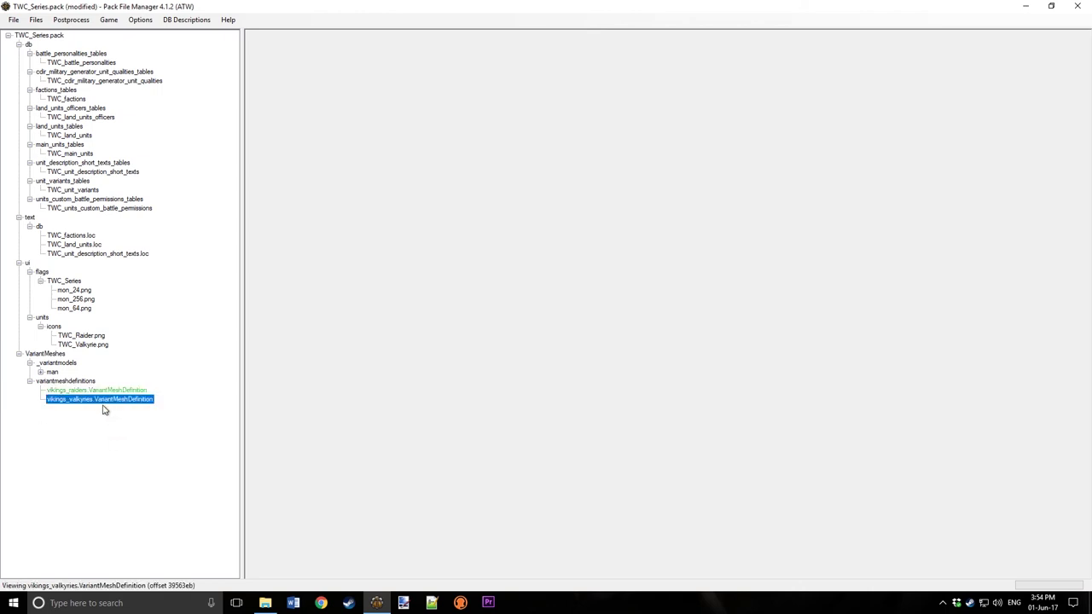
{"action": "right_click", "coordinate": [101, 398]}
{"action": "left_click", "coordinate": [125, 429]}
{"action": "left_click", "coordinate": [68, 400]}
{"action": "key", "text": "BackSpace"}
{"action": "key", "text": "BackSpace"}
{"action": "key", "text": "BackSpace"}
{"action": "key", "text": "BackSpace"}
{"action": "key", "text": "BackSpace"}
{"action": "key", "text": "BackSpace"}
{"action": "key", "text": "BackSpace"}
{"action": "key", "text": "BackSpace"}
{"action": "key", "text": "BackSpace"}
{"action": "type", "text": "TWC_V"}
{"action": "key", "text": "Right"}
{"action": "key", "text": "Right"}
{"action": "key", "text": "Right"}
{"action": "key", "text": "Right"}
{"action": "key", "text": "Right"}
{"action": "key", "text": "Right"}
{"action": "key", "text": "Right"}
{"action": "key", "text": "Right"}
{"action": "key", "text": "BackSpace"}
{"action": "key", "text": "Return"}
- Save TWC_Series.pack with the renamed variant mesh definitions
{"action": "left_click", "coordinate": [85, 345]}
{"action": "left_click", "coordinate": [13, 20]}
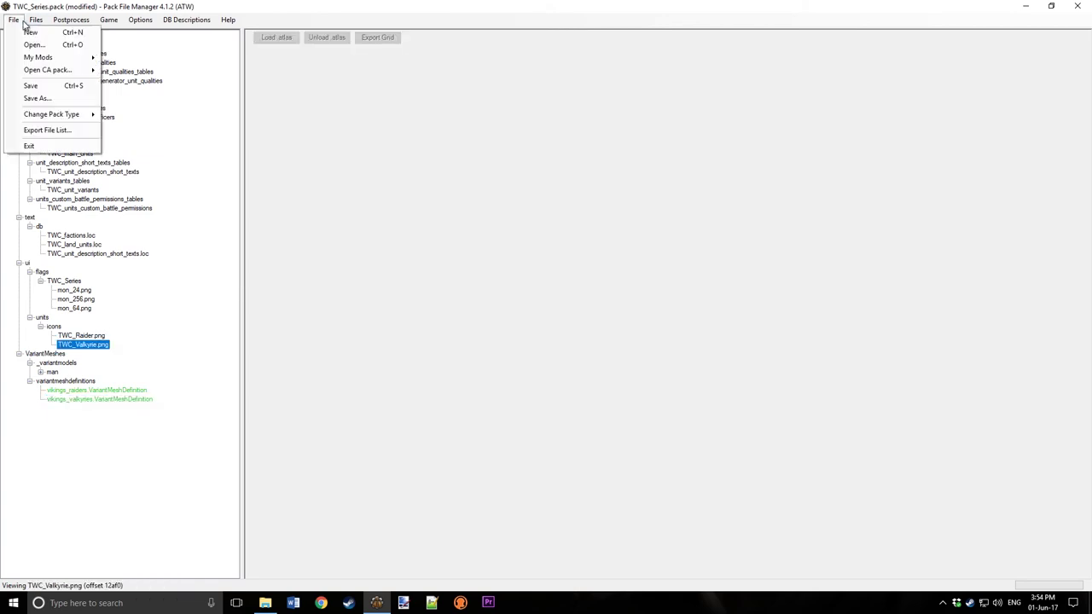
{"action": "left_click", "coordinate": [39, 86]}
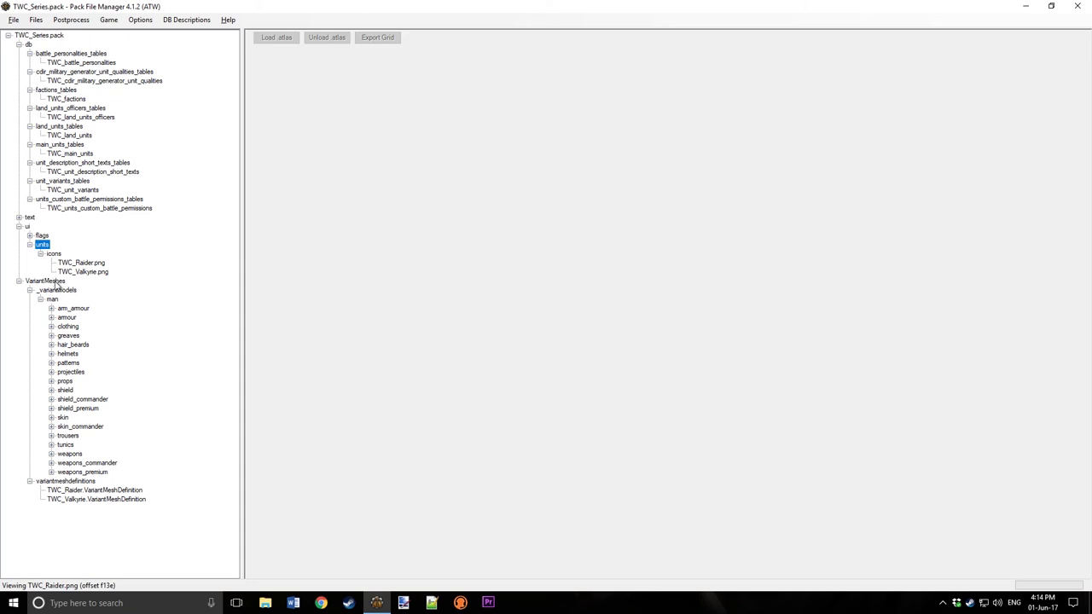
- Review the pack's variant meshes, faction table, flag images, unit icons and text files
{"action": "left_click", "coordinate": [47, 281]}
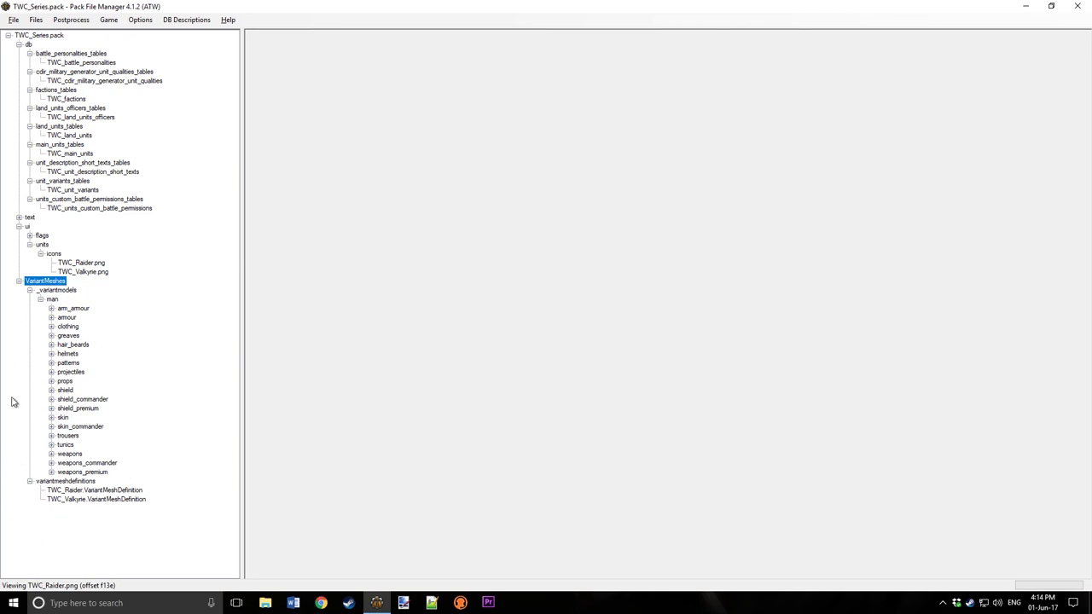
{"action": "left_click", "coordinate": [69, 99]}
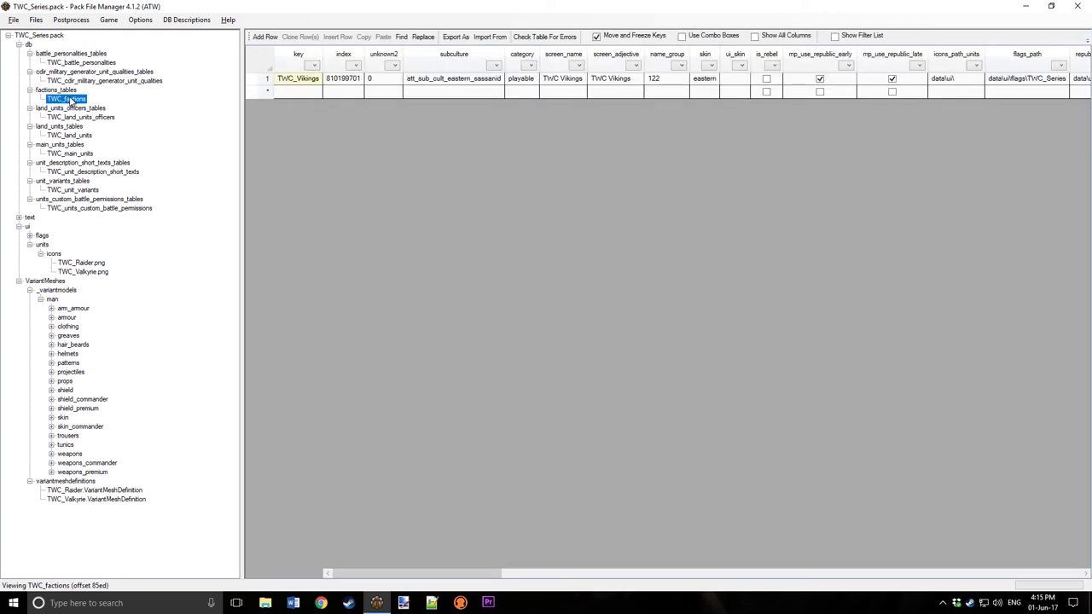
{"action": "left_click", "coordinate": [40, 235]}
{"action": "left_click", "coordinate": [30, 235]}
{"action": "left_click", "coordinate": [74, 254]}
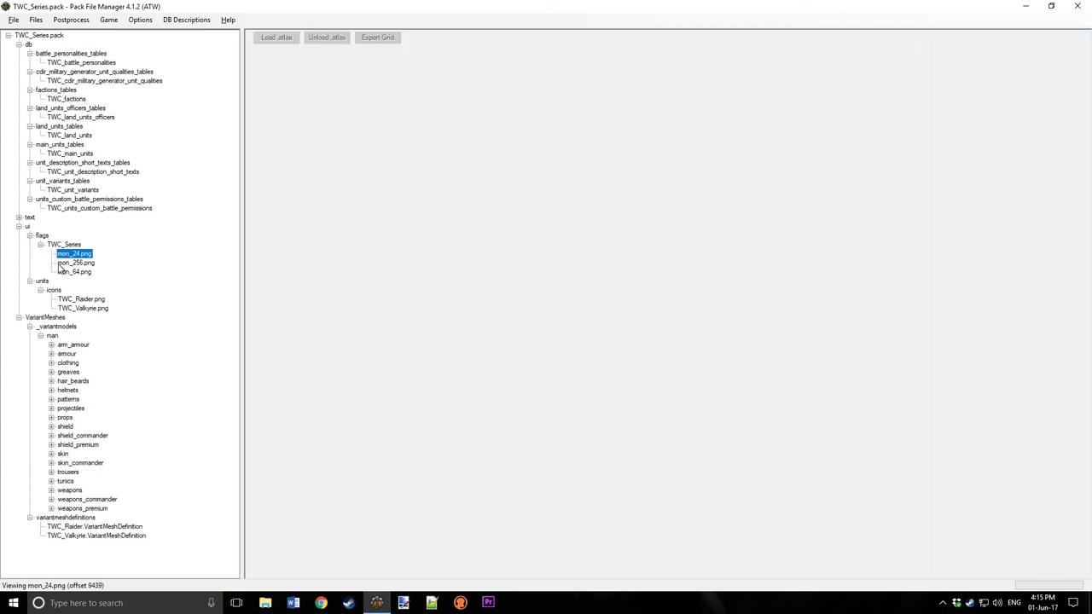
{"action": "left_click", "coordinate": [69, 309]}
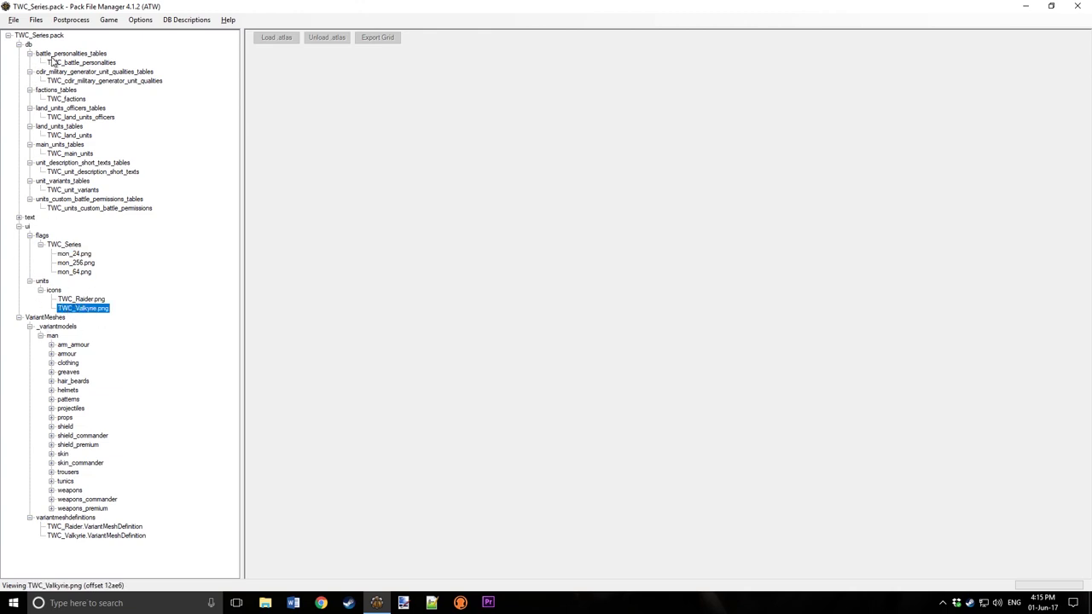
{"action": "double_click", "coordinate": [30, 218]}
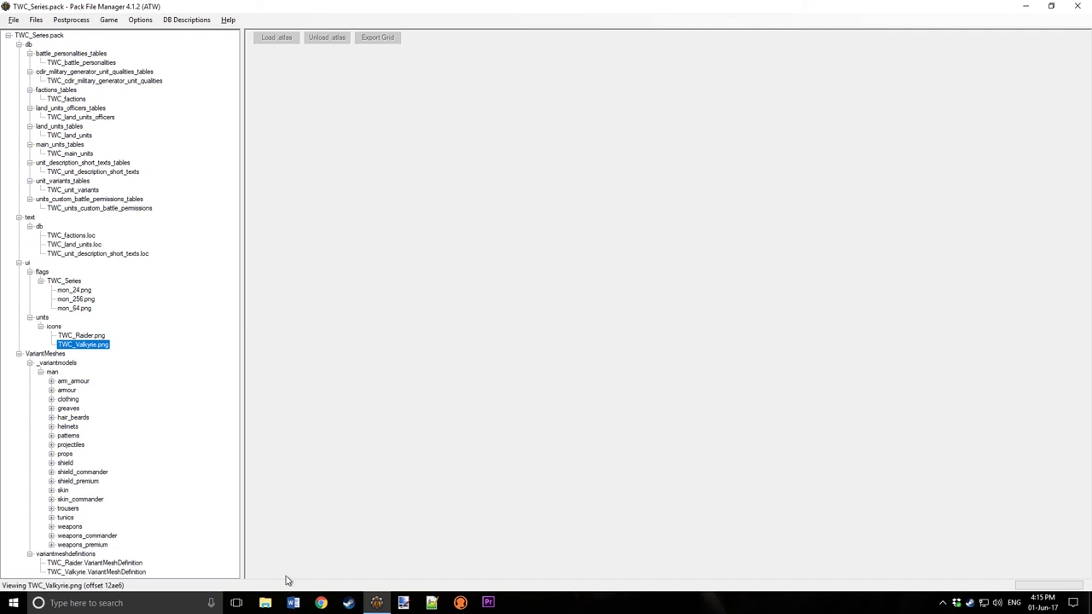
- Launch Total War: ATTILA from Steam, check that twc_series.pack is enabled in the mod manager, and start the game
{"action": "right_click", "coordinate": [348, 604]}
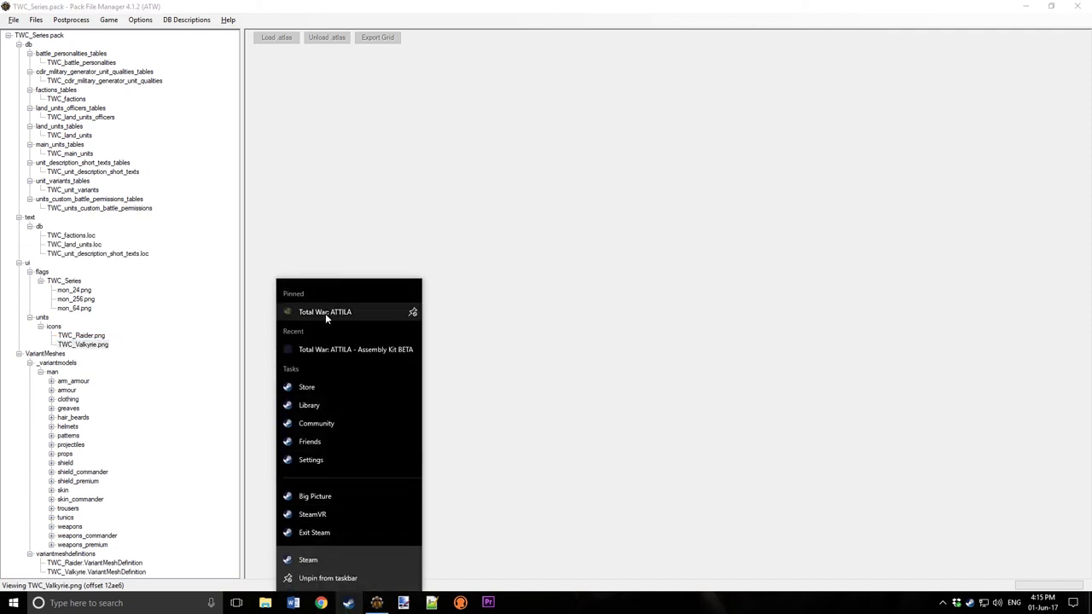
{"action": "left_click", "coordinate": [325, 313]}
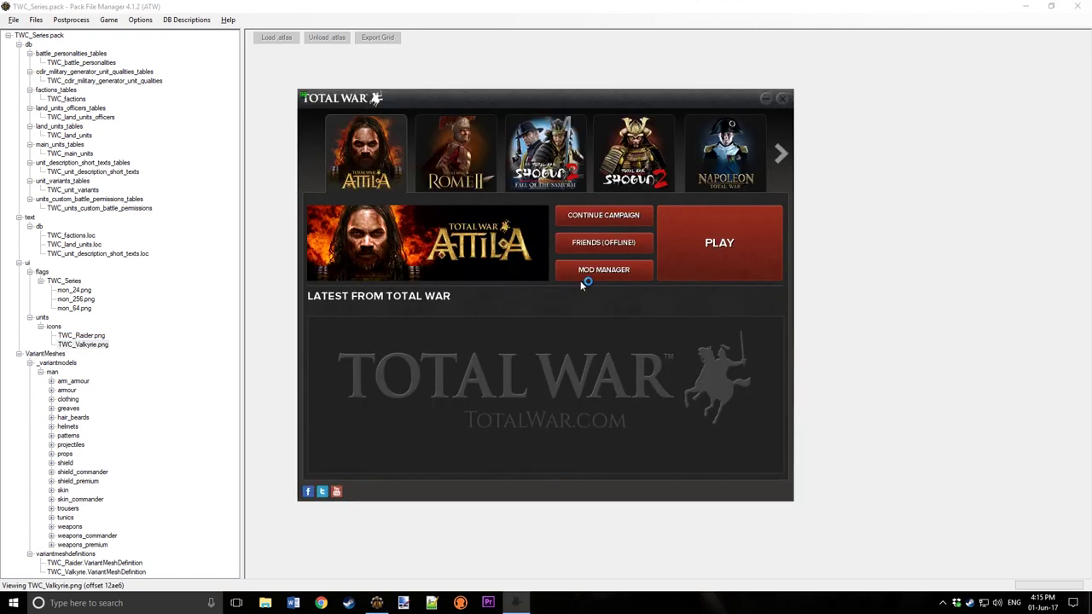
{"action": "left_click", "coordinate": [582, 275]}
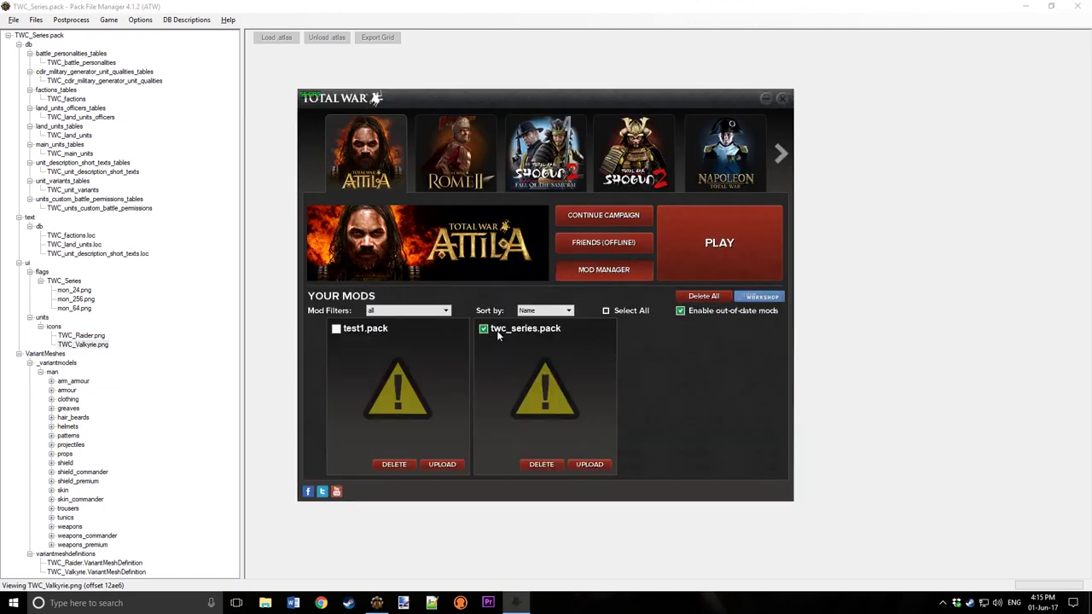
{"action": "left_click", "coordinate": [716, 243]}
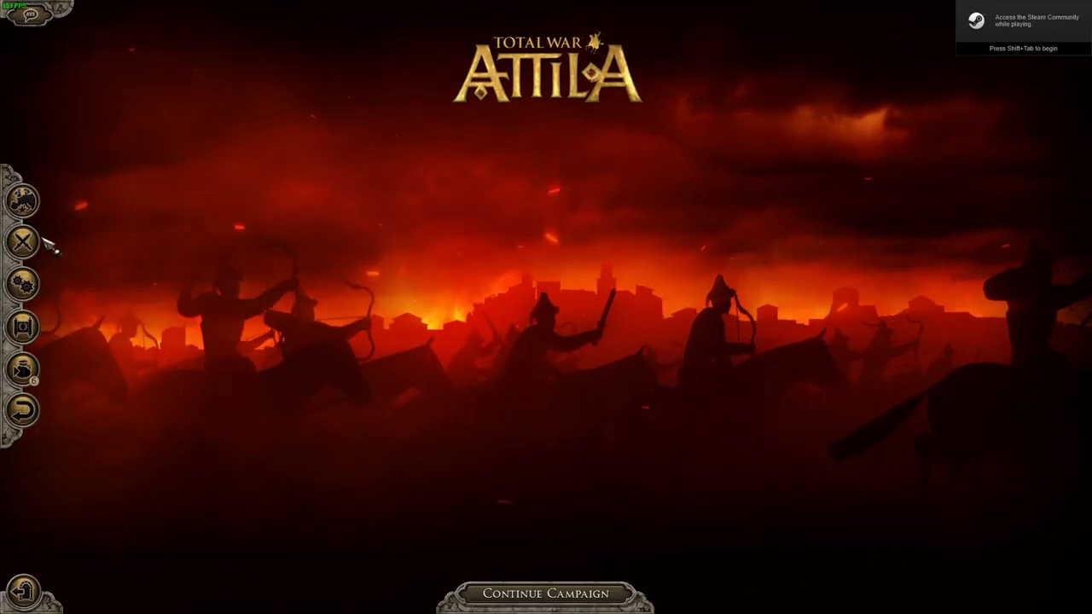
- Open the custom battle setup and select the melee infantry unit in the TWC Vikings army
{"action": "left_click", "coordinate": [34, 242]}
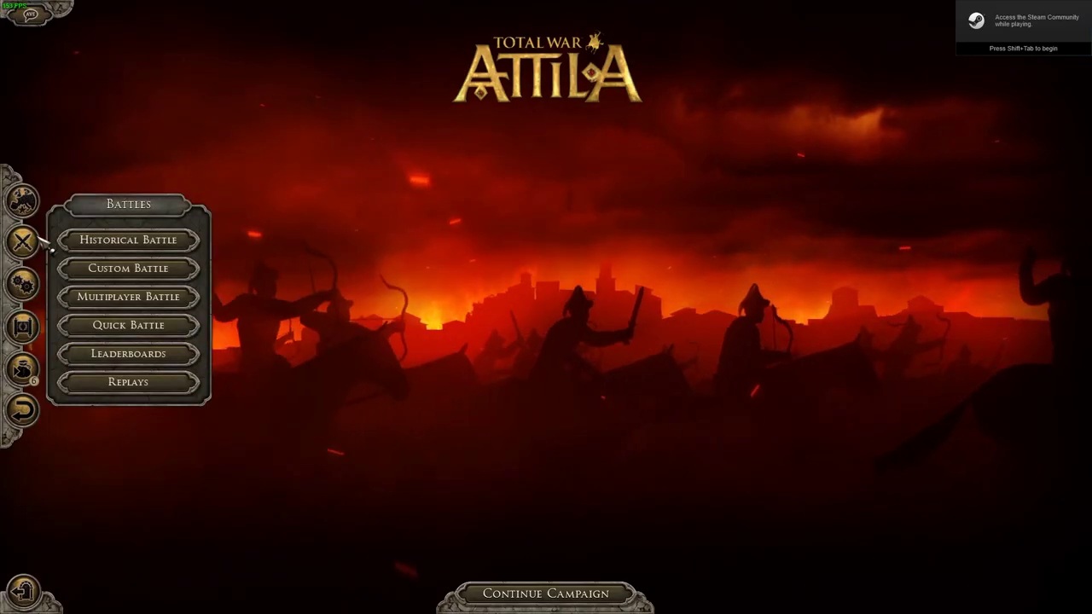
{"action": "left_click", "coordinate": [111, 271]}
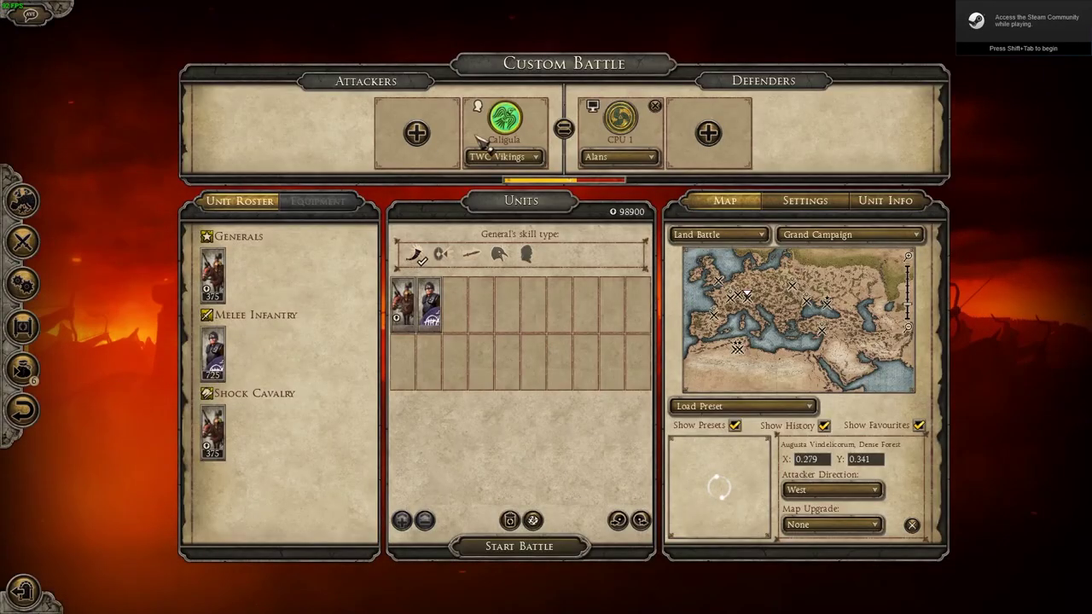
{"action": "left_click", "coordinate": [429, 303]}
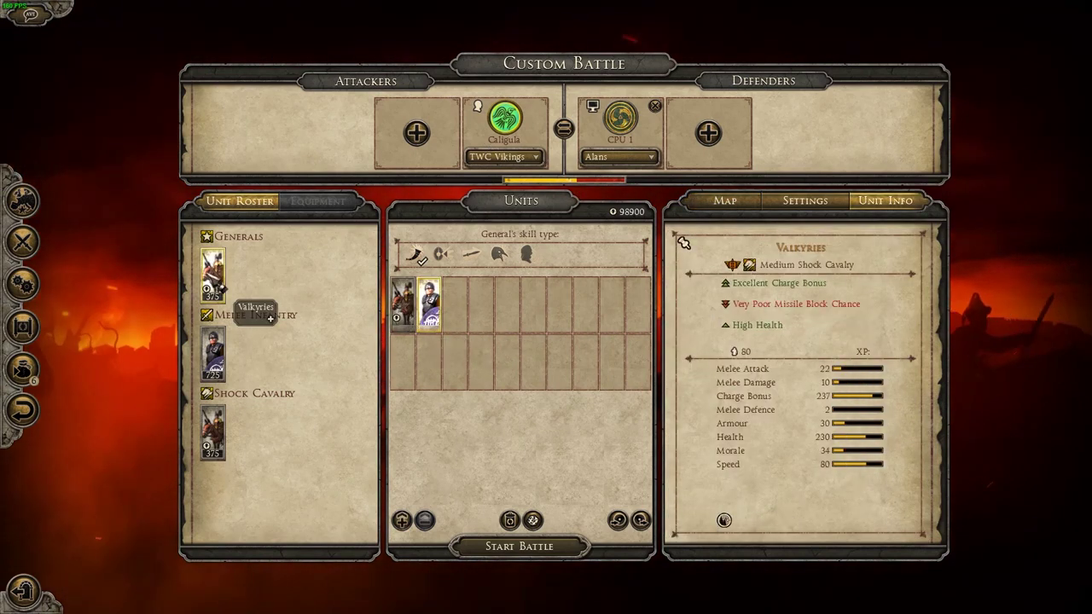
{"action": "left_click", "coordinate": [224, 452]}
{"action": "left_click", "coordinate": [223, 452]}
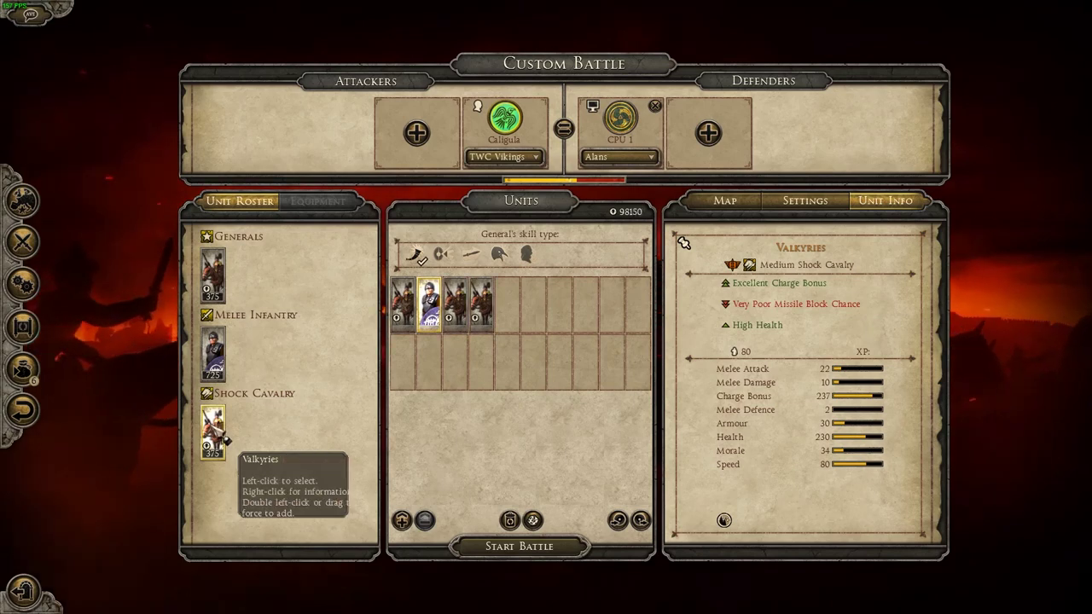
{"action": "right_click", "coordinate": [465, 318]}
{"action": "right_click", "coordinate": [465, 318]}
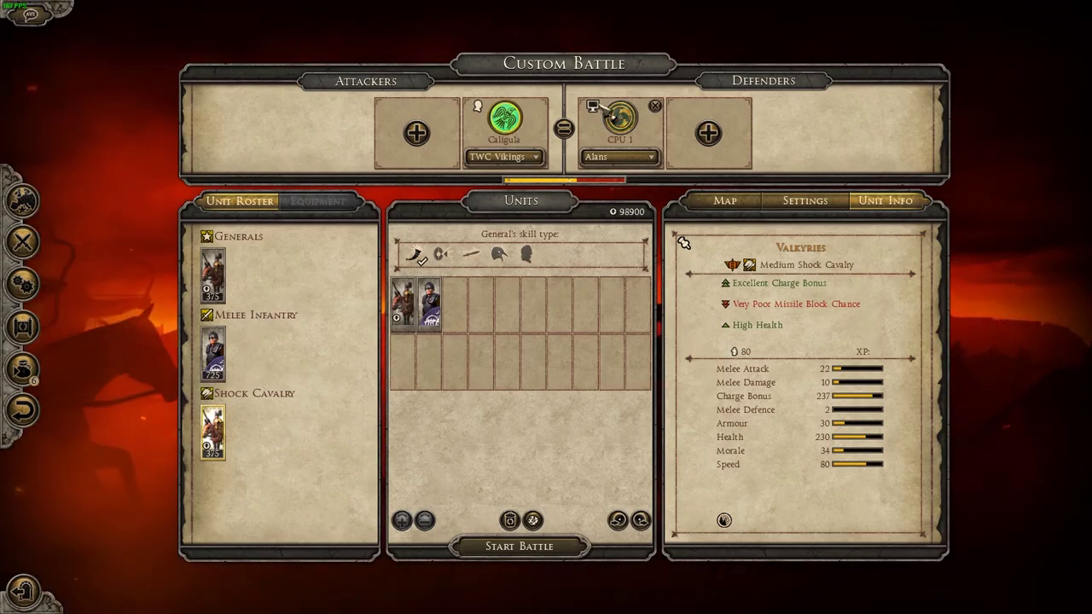
- Launch the custom battle and inspect the Viking Raiders and Valkyries models and unit descriptions up close during deployment
{"action": "left_click", "coordinate": [552, 551]}
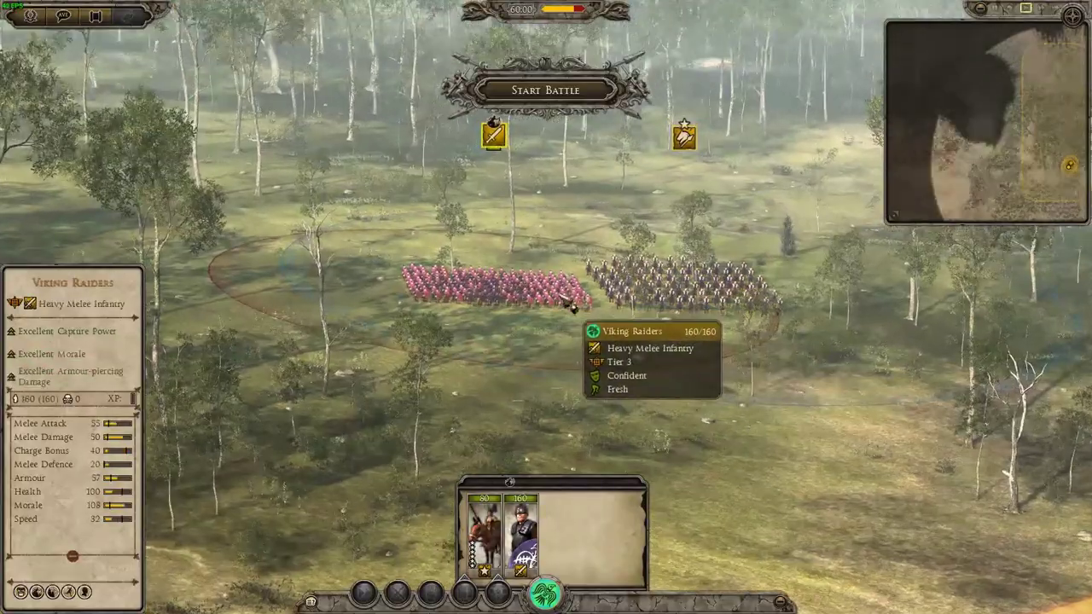
{"action": "scroll", "coordinate": [572, 305], "scroll_direction": "up", "scroll_amount": 3}
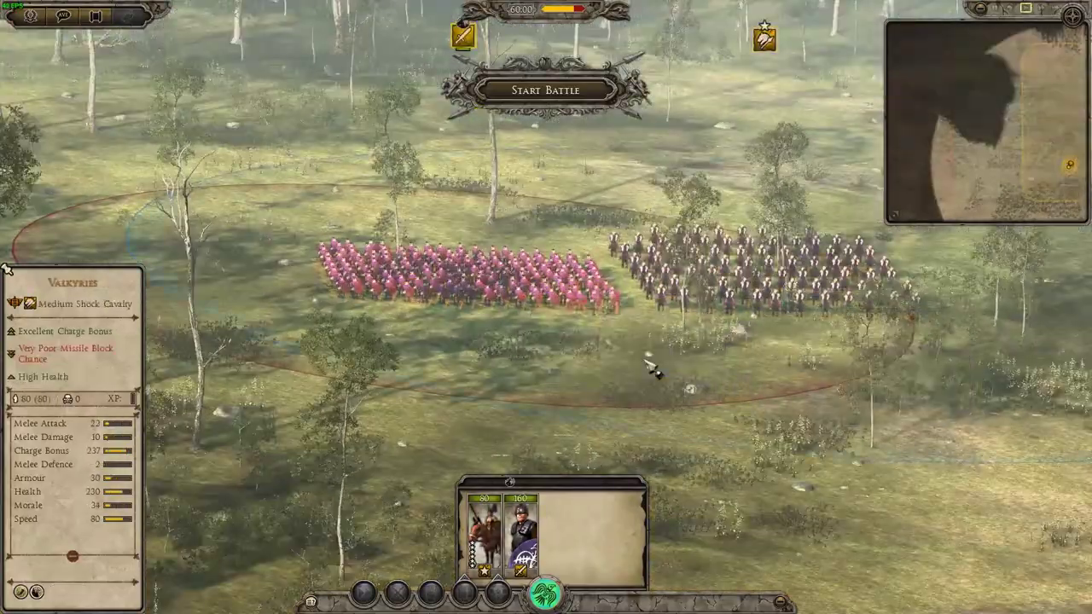
{"action": "scroll", "coordinate": [653, 371], "scroll_direction": "down", "scroll_amount": 8}
{"action": "scroll", "coordinate": [653, 370], "scroll_direction": "up", "scroll_amount": 10}
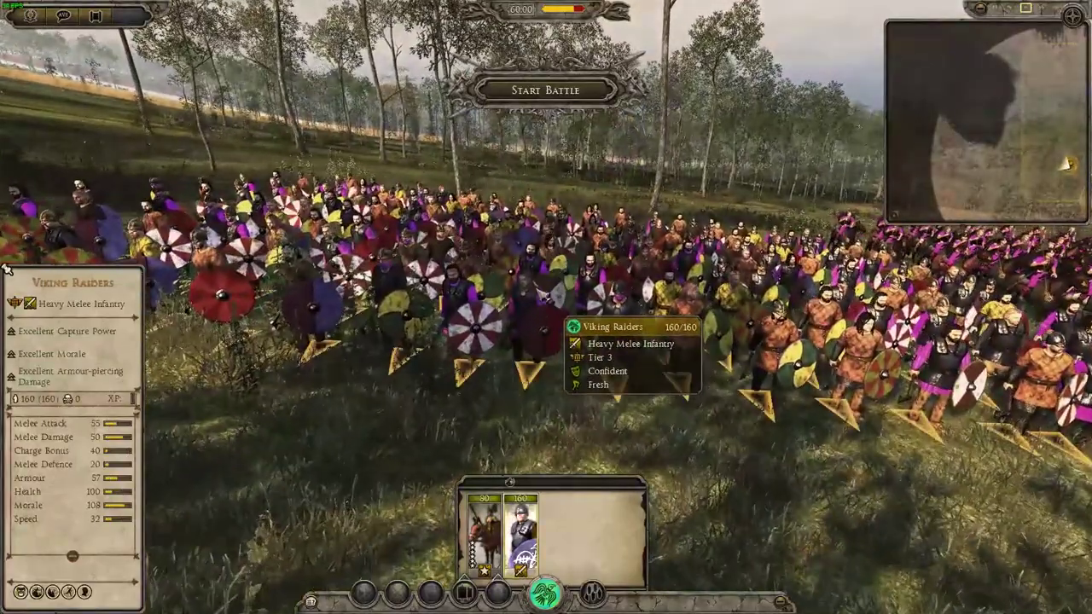
{"action": "scroll", "coordinate": [563, 324], "scroll_direction": "up", "scroll_amount": 3}
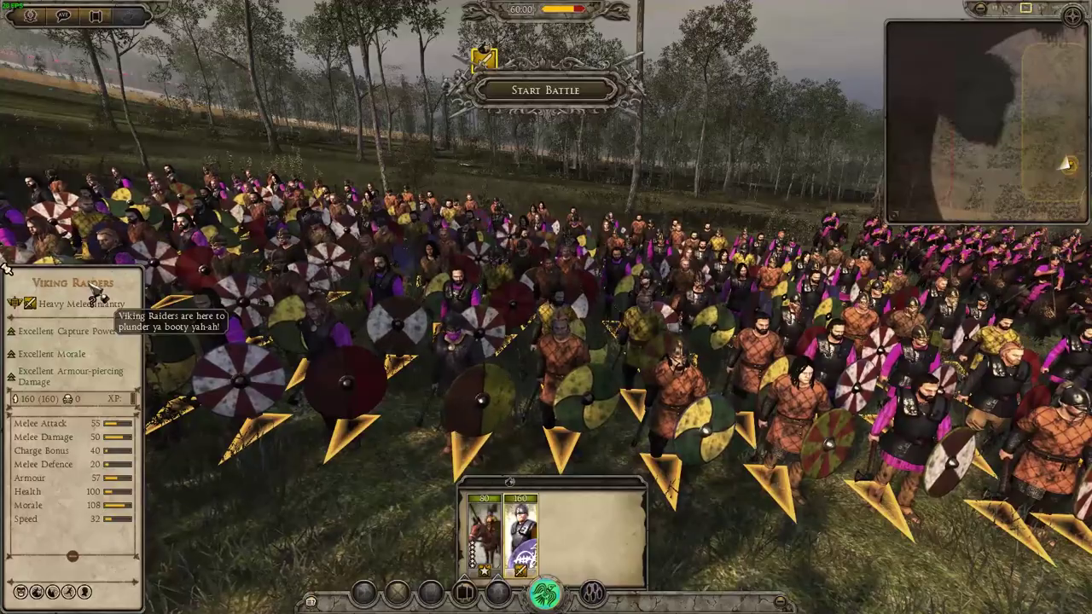
{"action": "key", "text": "d"}
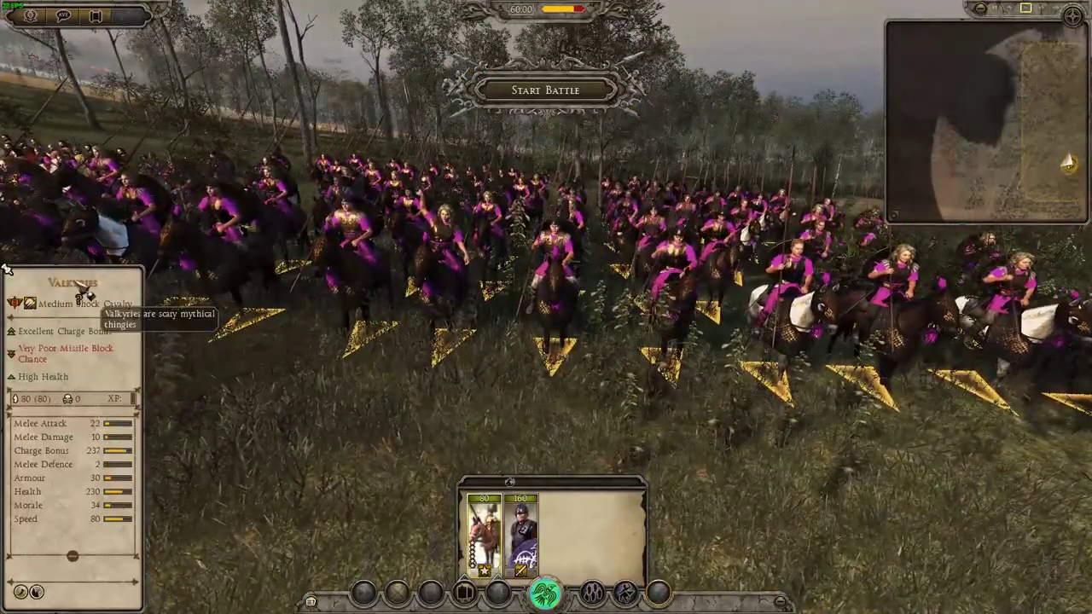
{"action": "key", "text": "a"}
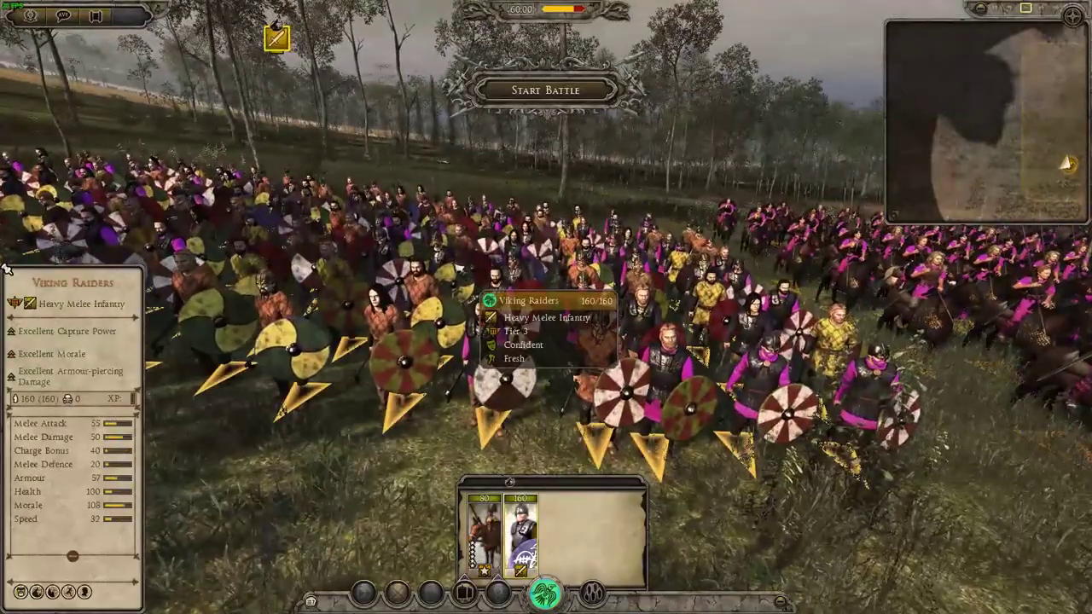